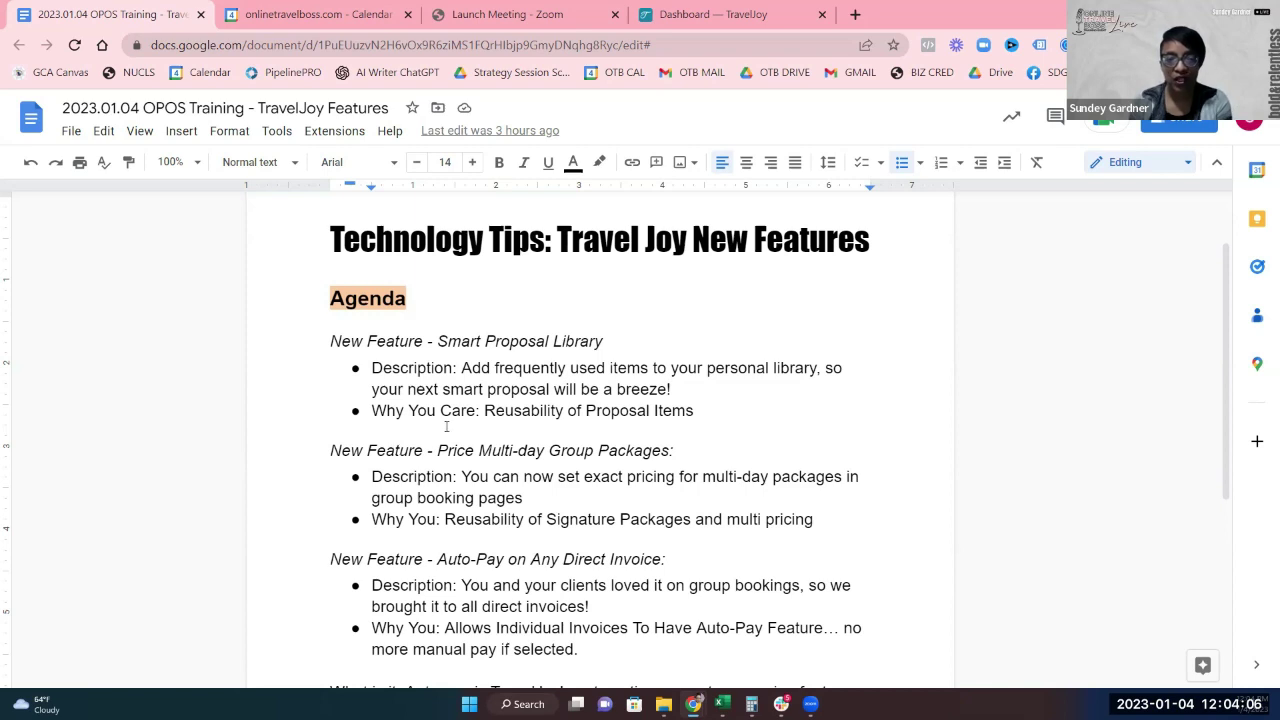
Switch to the TravelJoy dashboard and open the individual trip dated January 12, 2023.
click(440, 344)
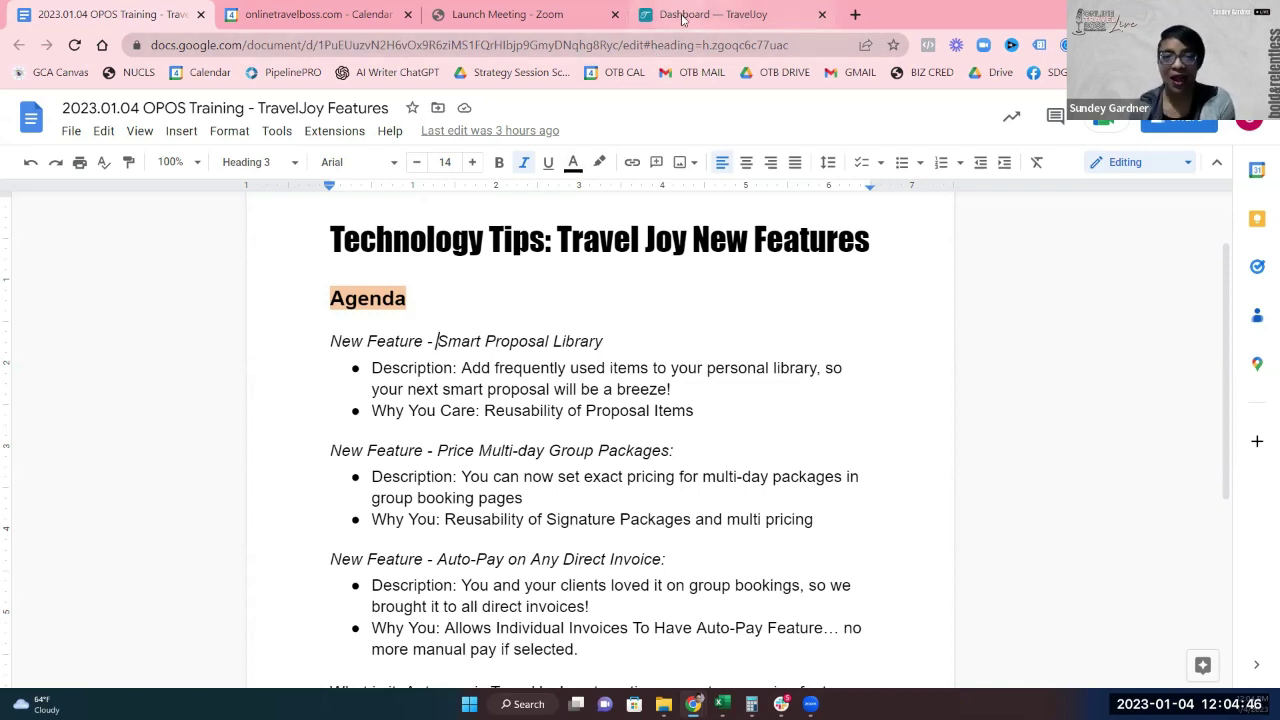
click(683, 18)
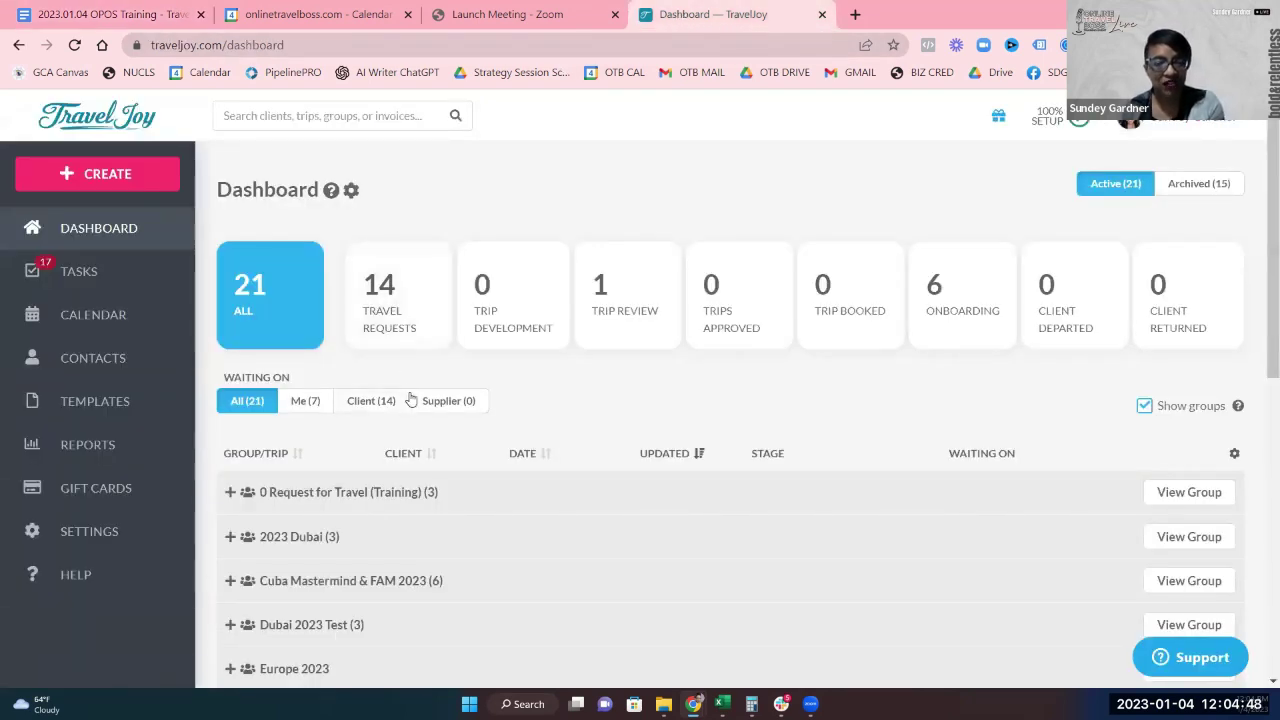
scroll(410, 398, down, 2)
scroll(410, 398, down, 1)
scroll(405, 405, down, 1)
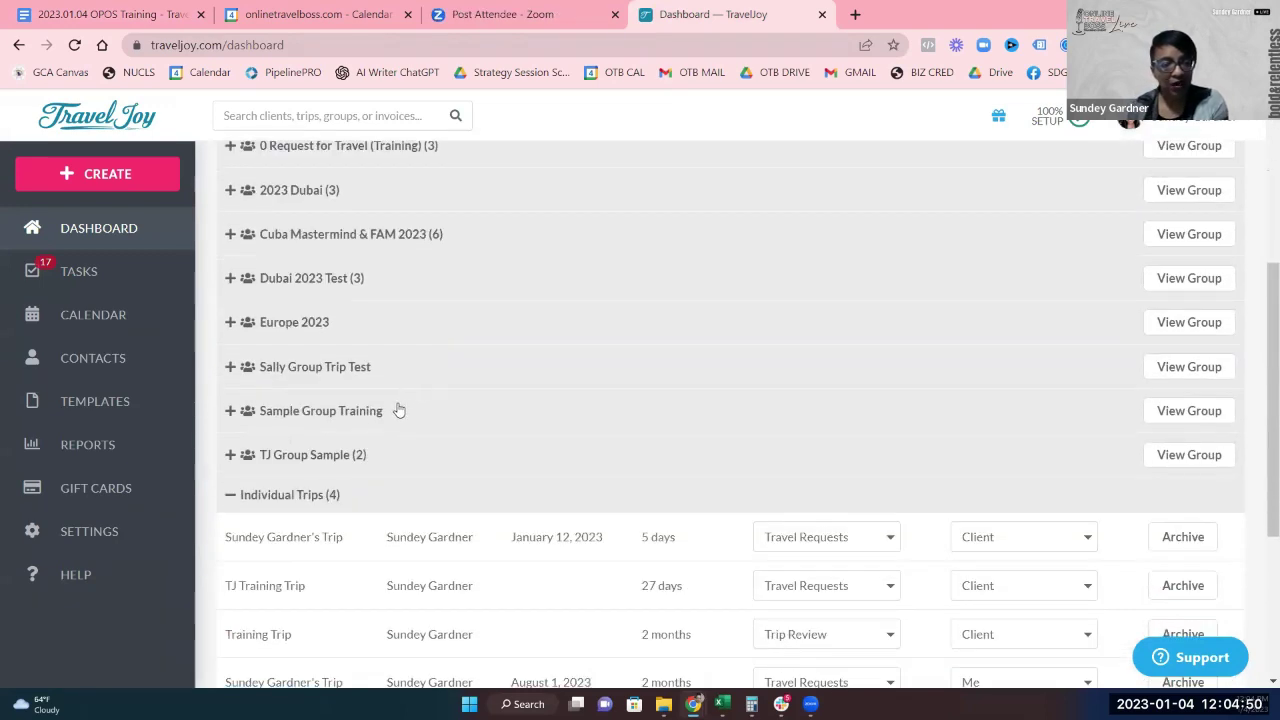
click(338, 412)
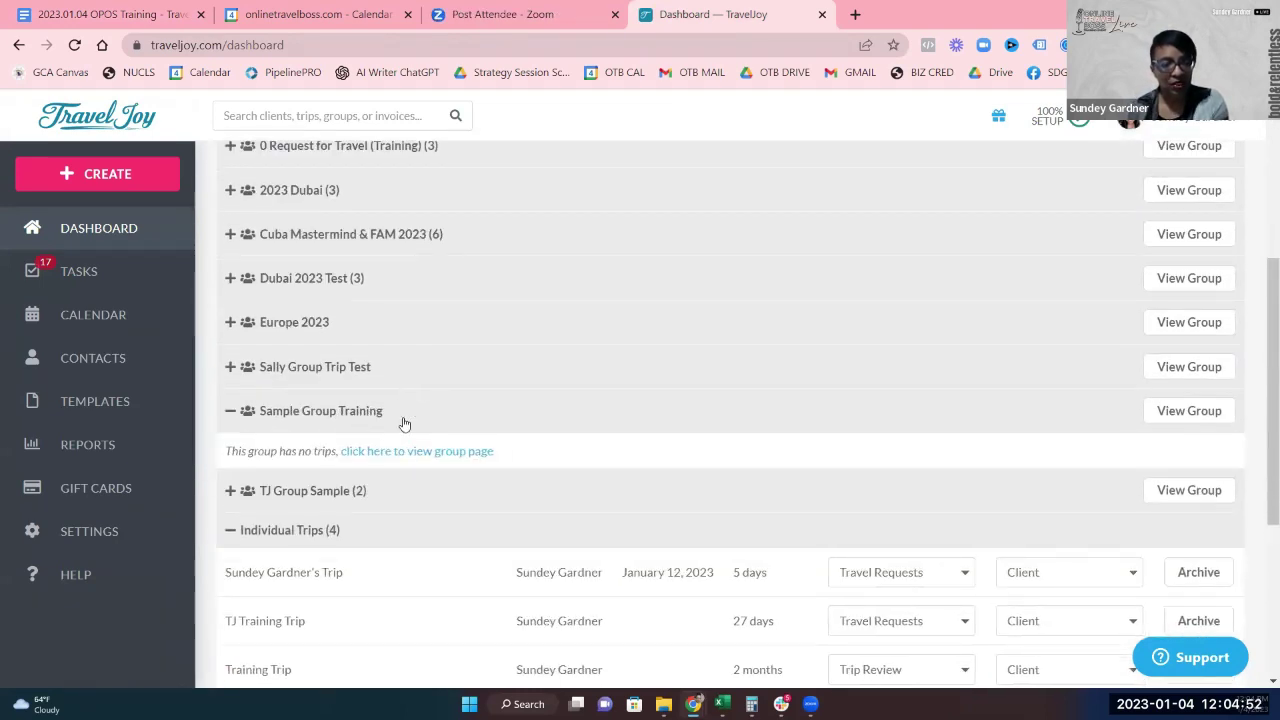
scroll(420, 424, down, 1)
scroll(430, 424, down, 2)
click(393, 399)
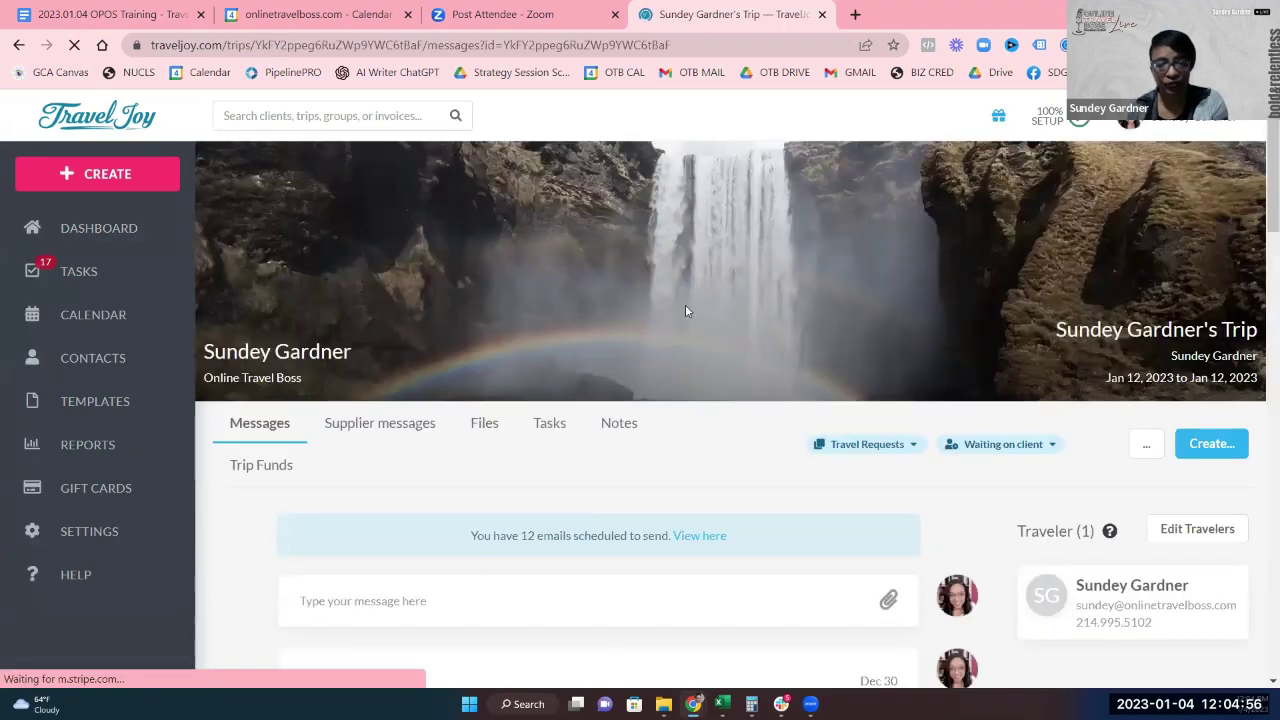
Open the draft Sample Smart Proposal from the trip's files.
scroll(446, 307, down, 2)
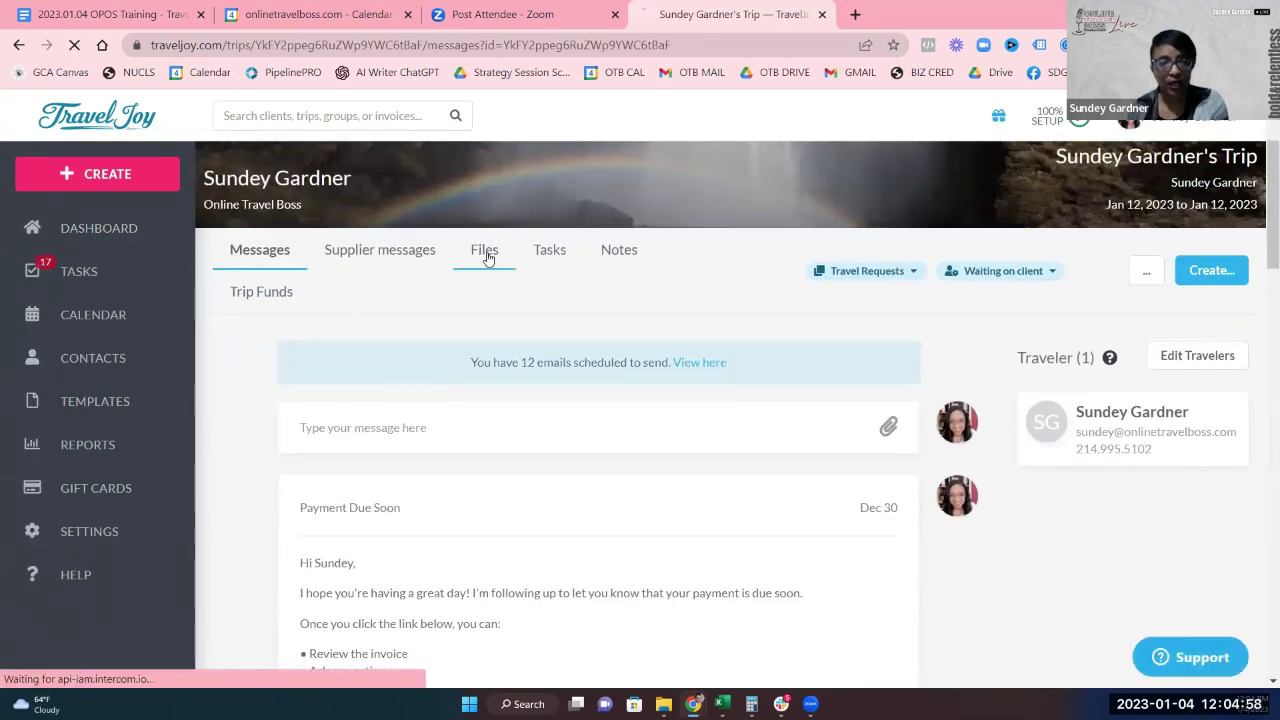
click(485, 253)
scroll(505, 355, down, 3)
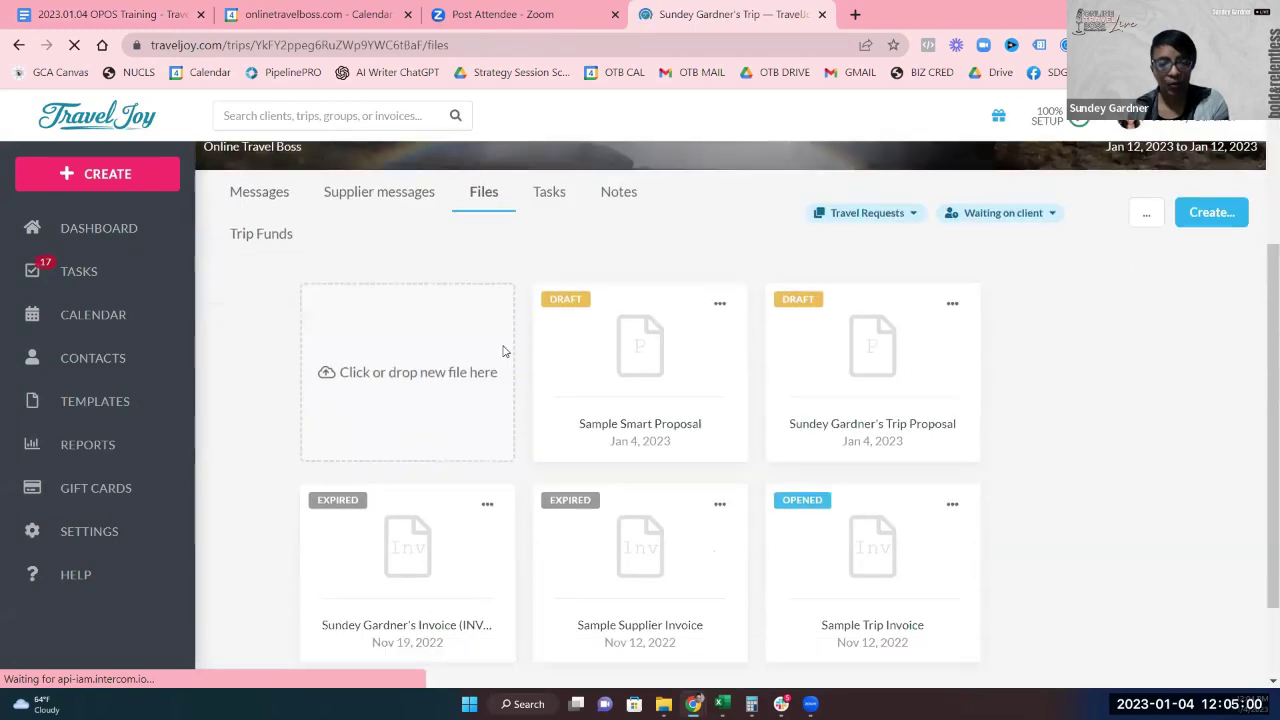
click(656, 340)
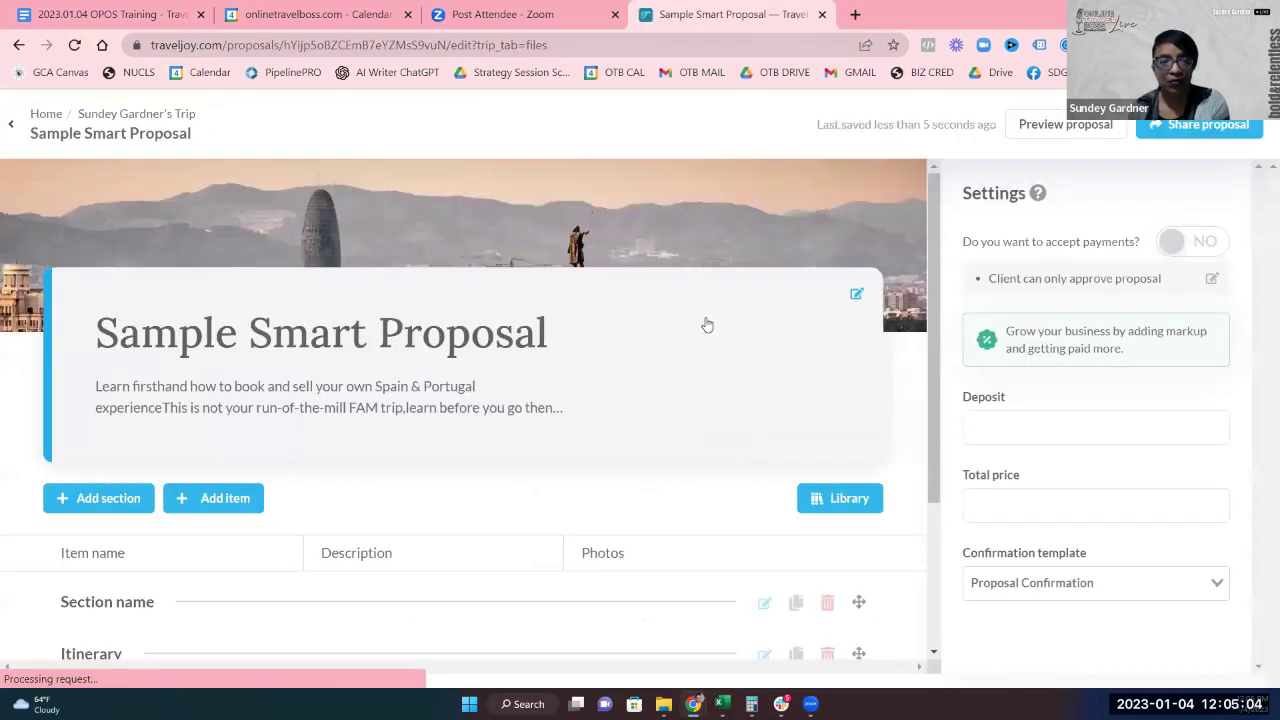
Look over the proposal editor, including its library option, sections and itinerary items.
scroll(706, 324, down, 2)
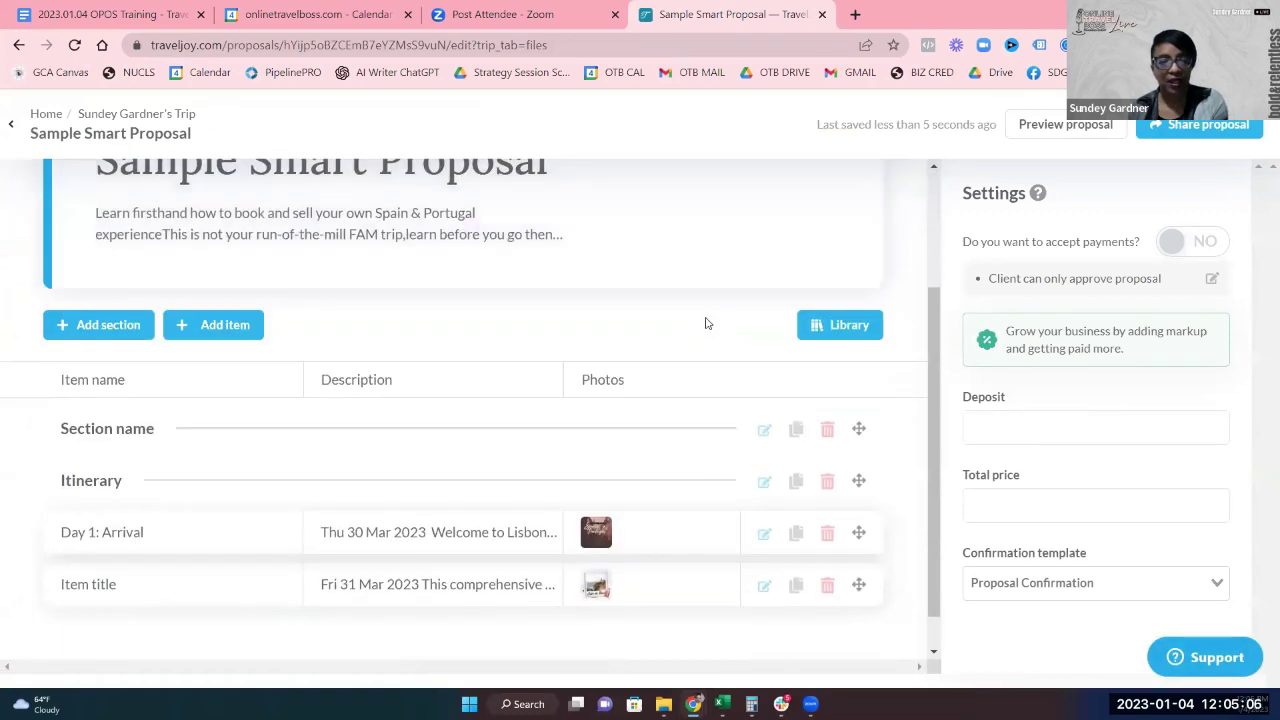
scroll(705, 323, up, 1)
scroll(705, 323, up, 2)
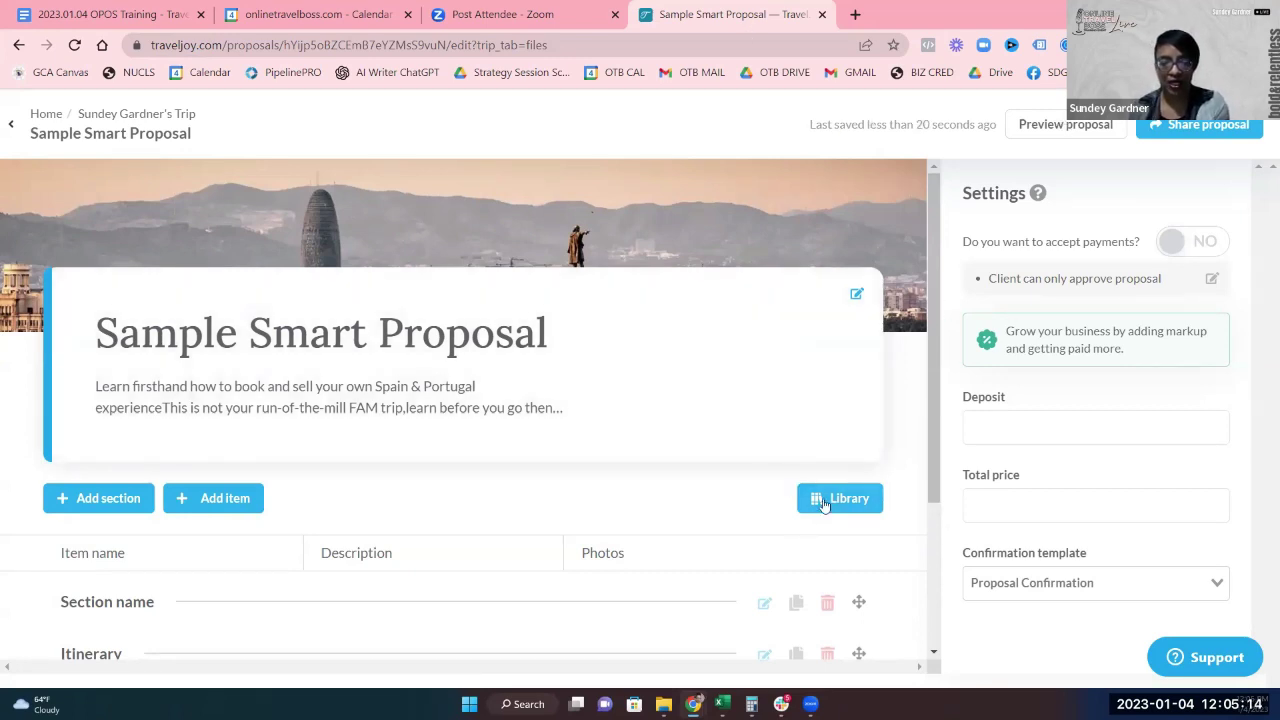
scroll(508, 367, down, 3)
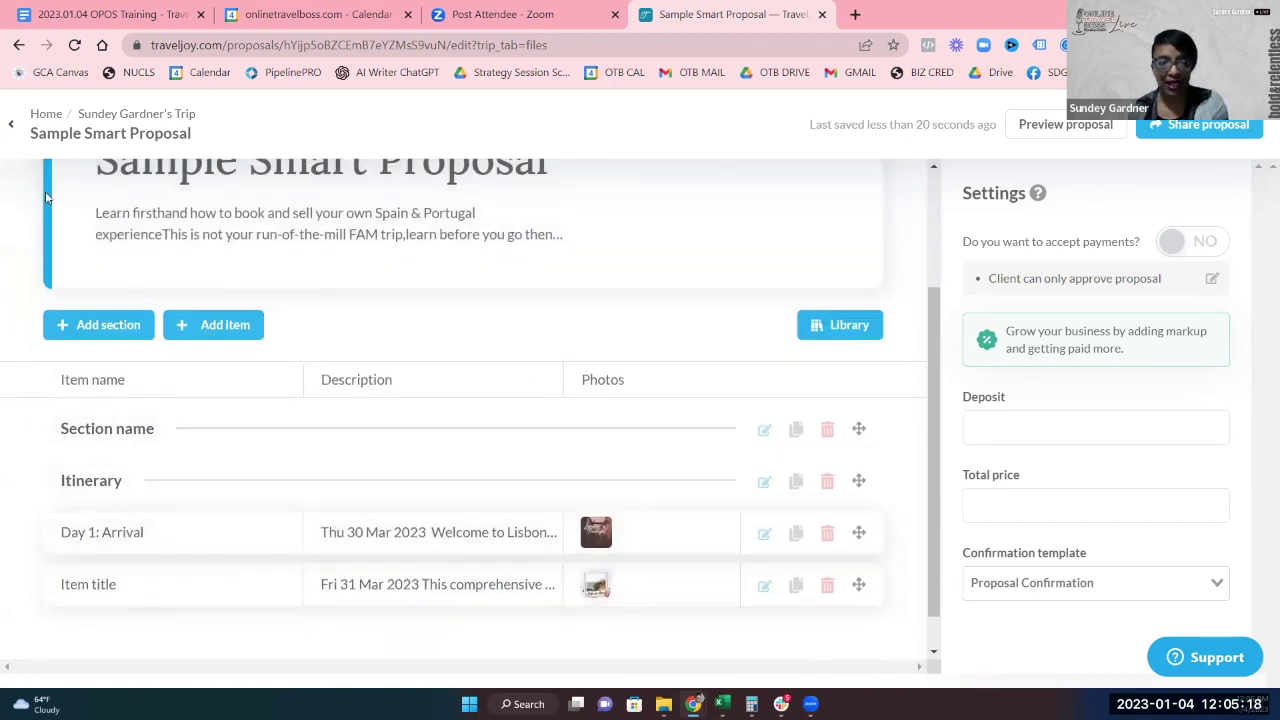
scroll(505, 331, up, 1)
scroll(505, 331, up, 2)
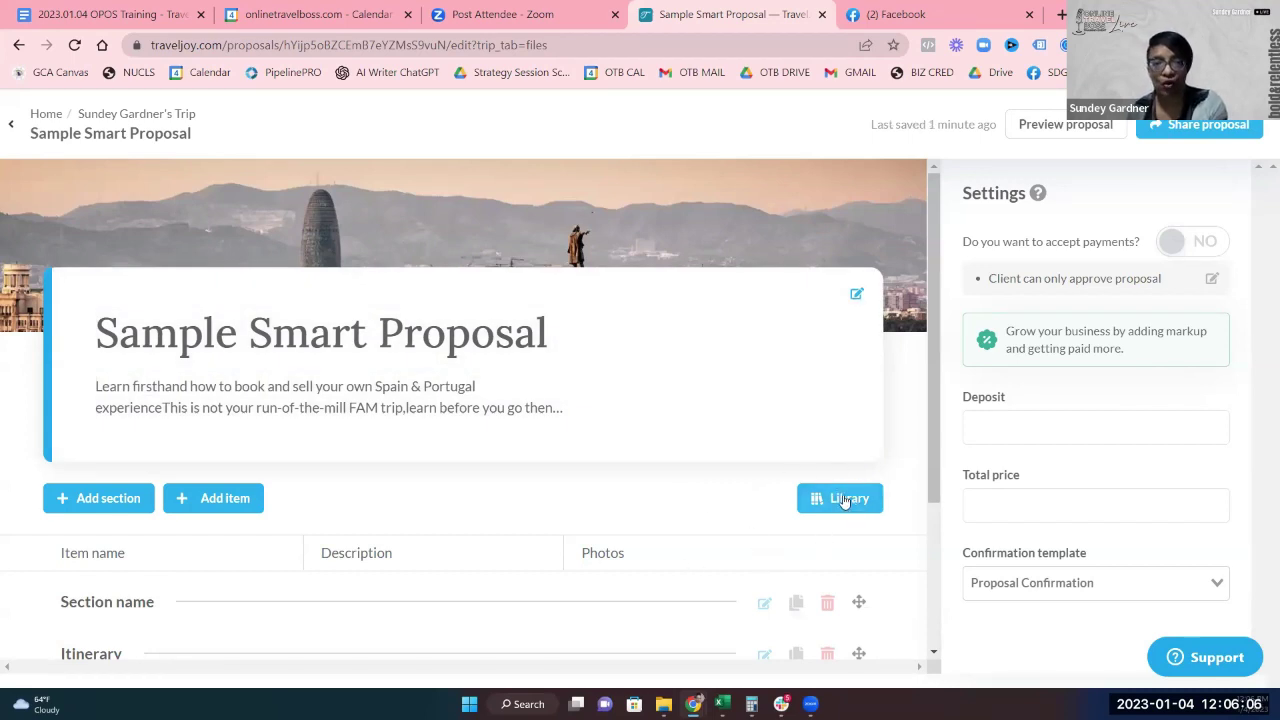
scroll(548, 498, down, 1)
scroll(548, 498, down, 1)
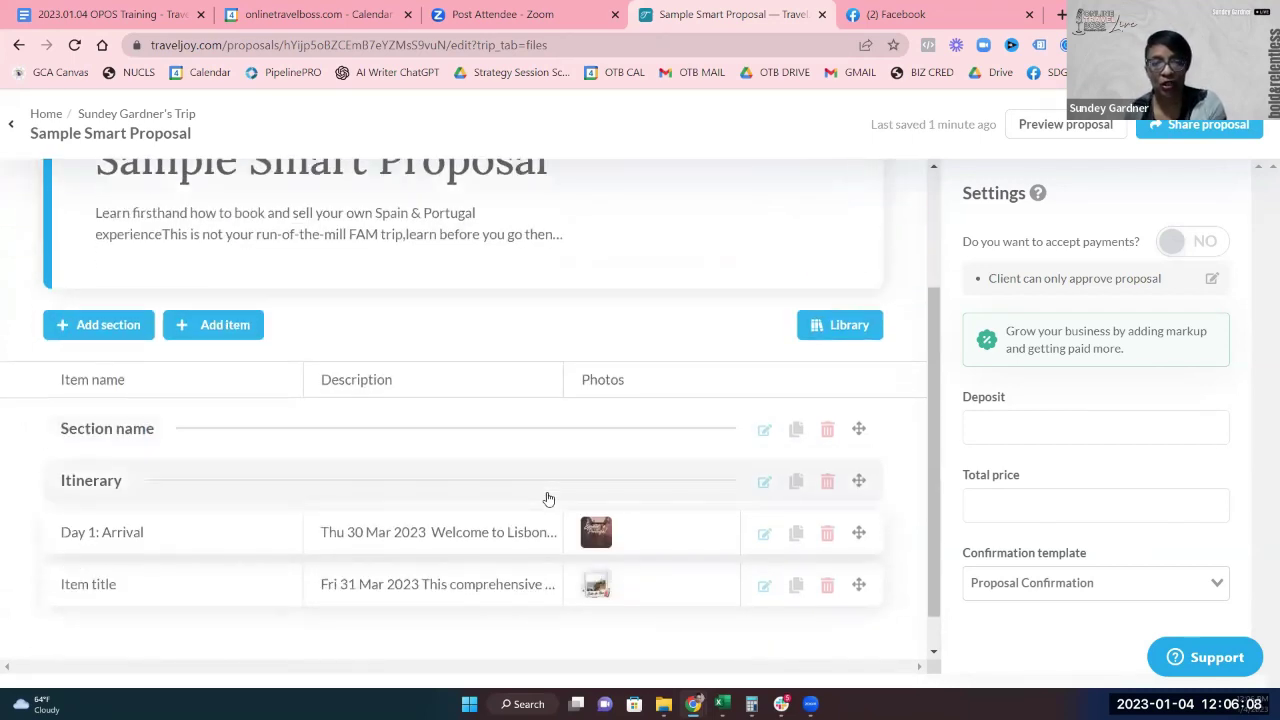
scroll(546, 497, up, 1)
scroll(356, 515, down, 1)
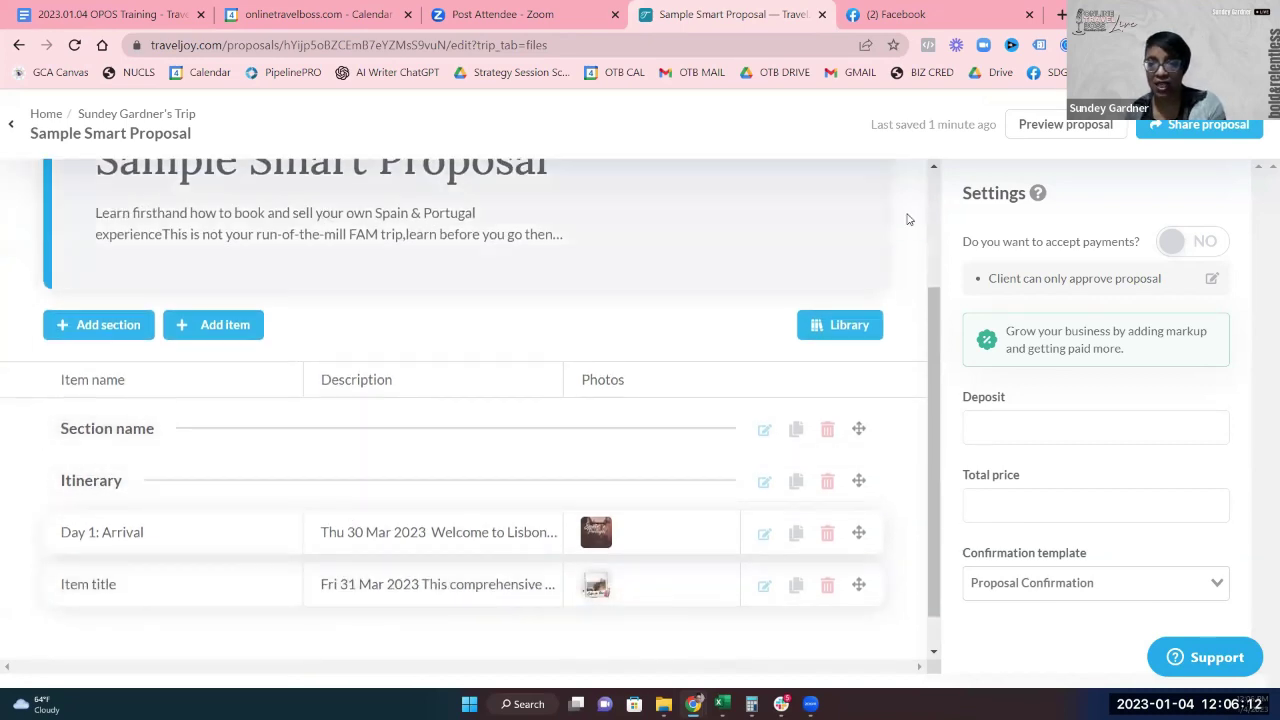
Preview the proposal, read through its trip overview and itinerary days, and return to editing.
click(1040, 128)
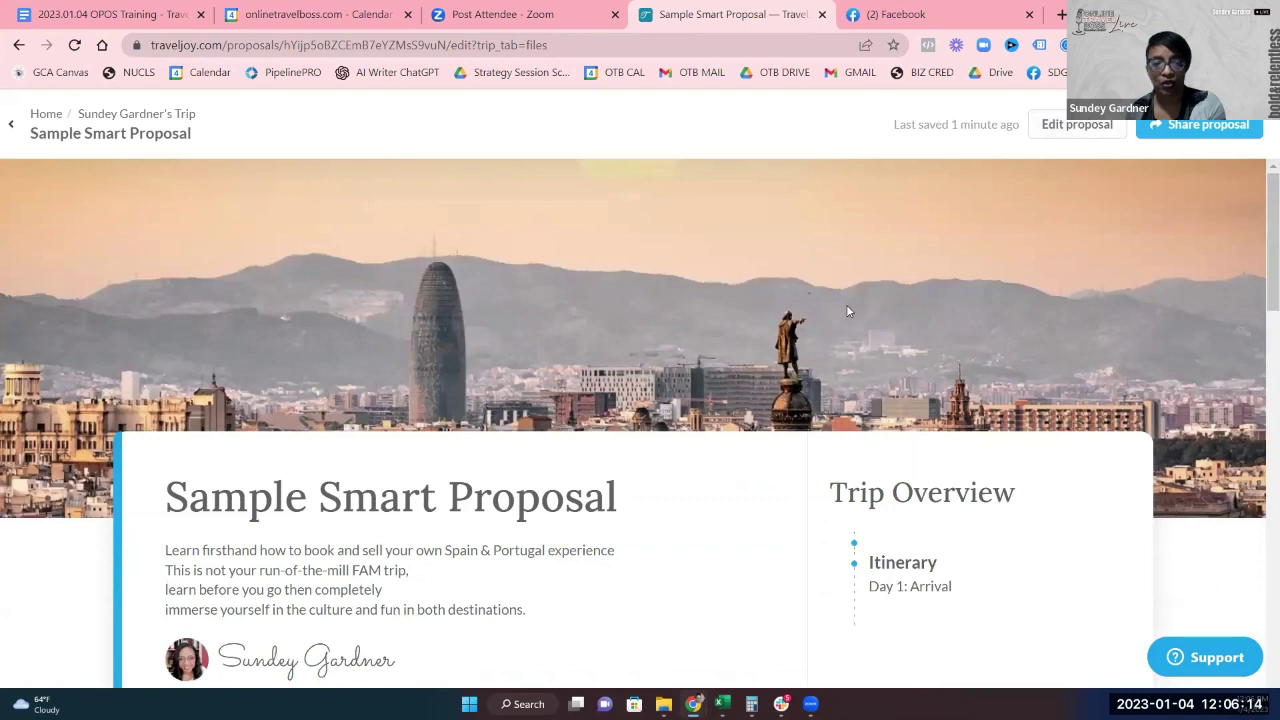
scroll(846, 304, down, 2)
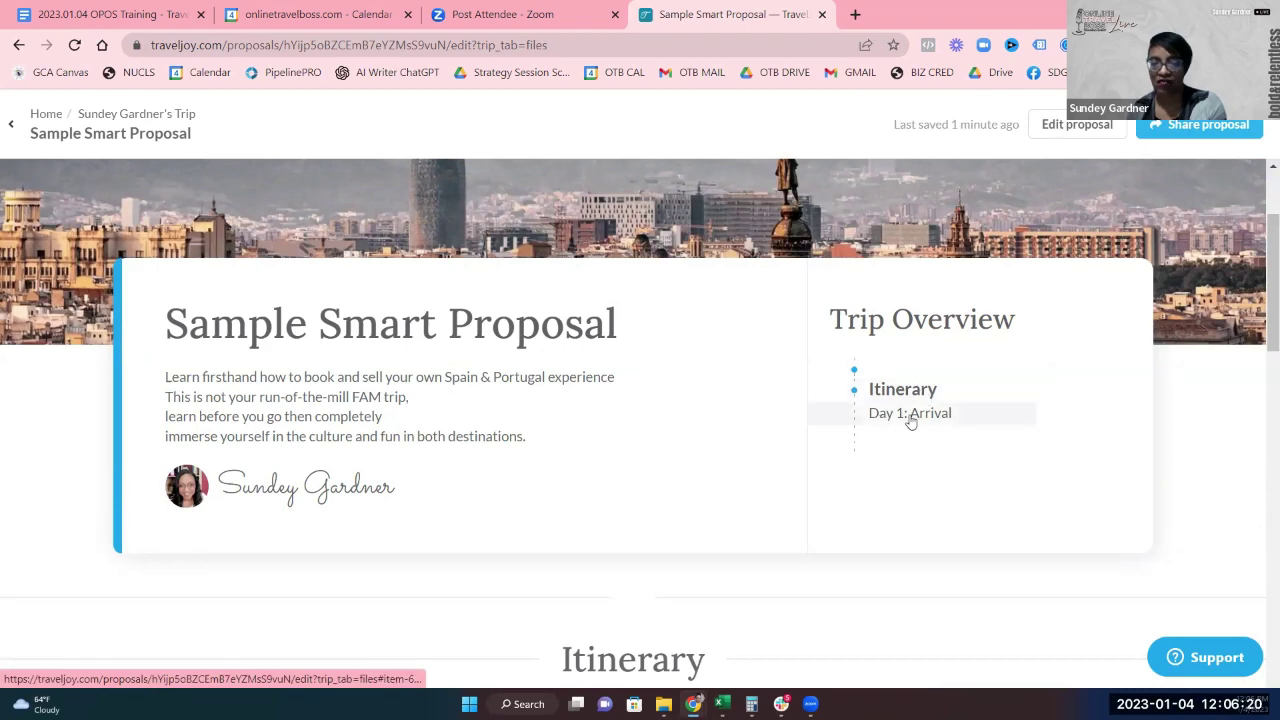
scroll(342, 393, down, 1)
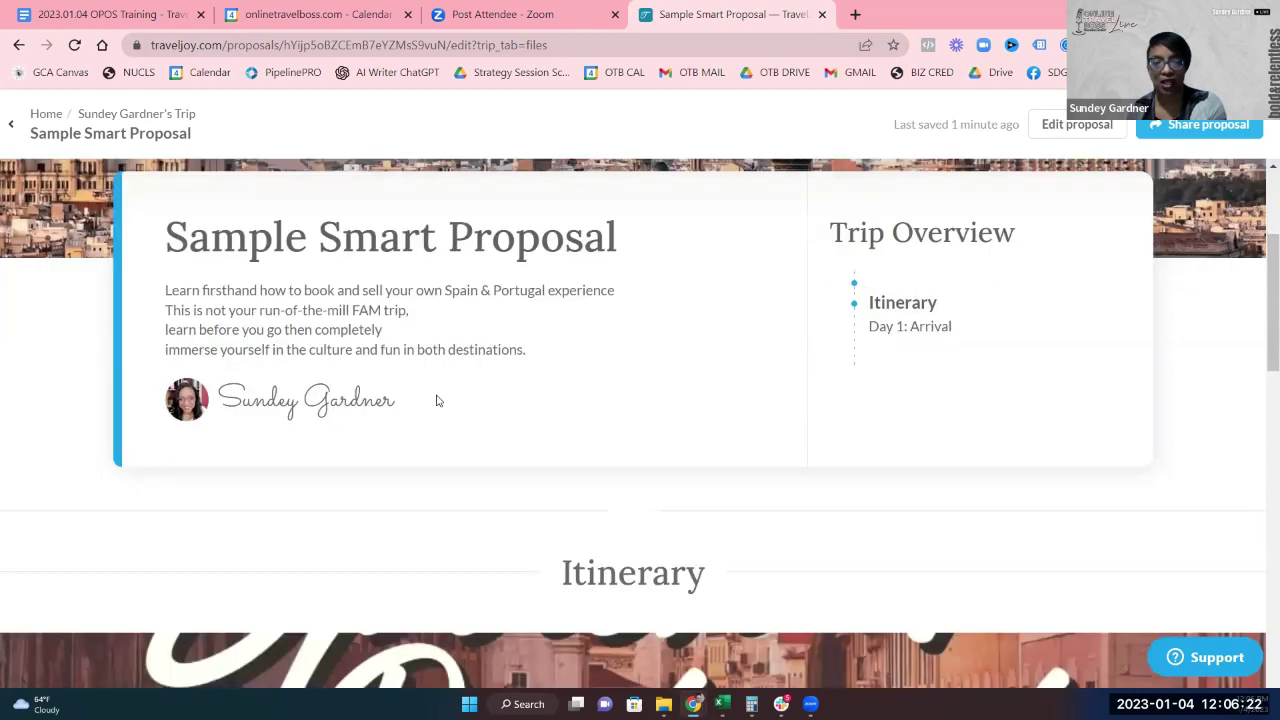
scroll(463, 400, down, 5)
scroll(459, 396, down, 5)
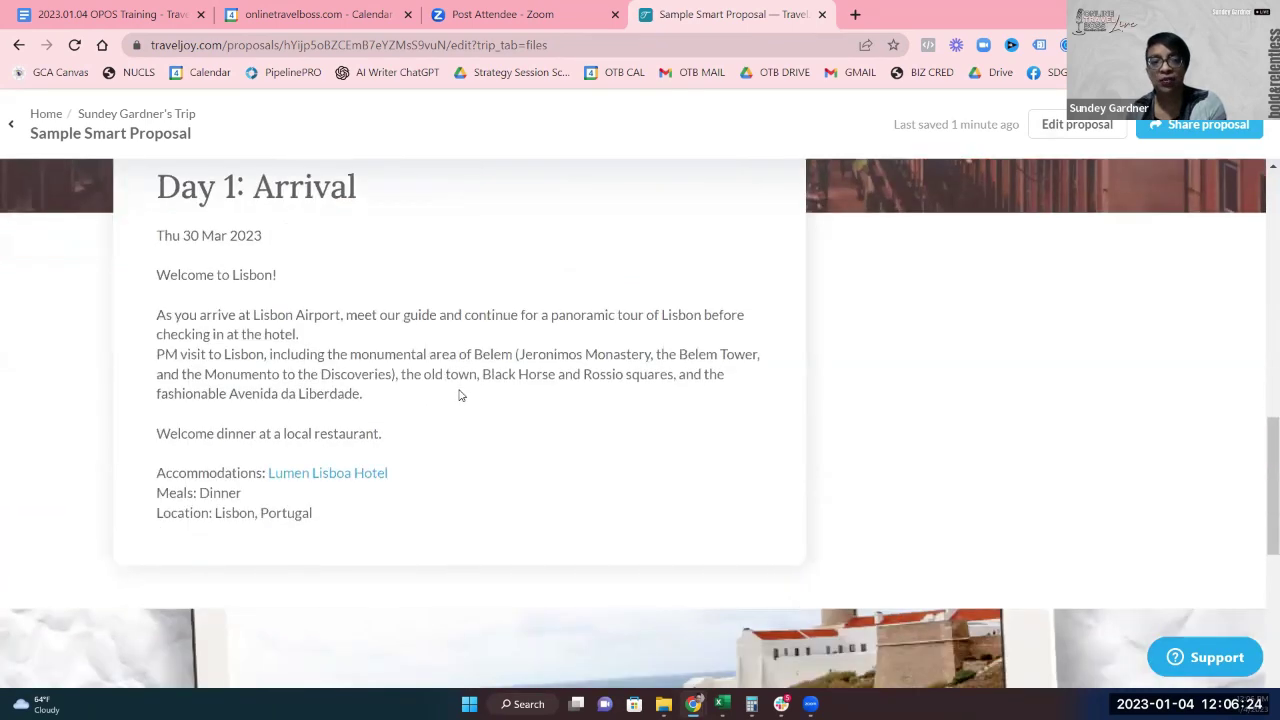
scroll(244, 303, down, 2)
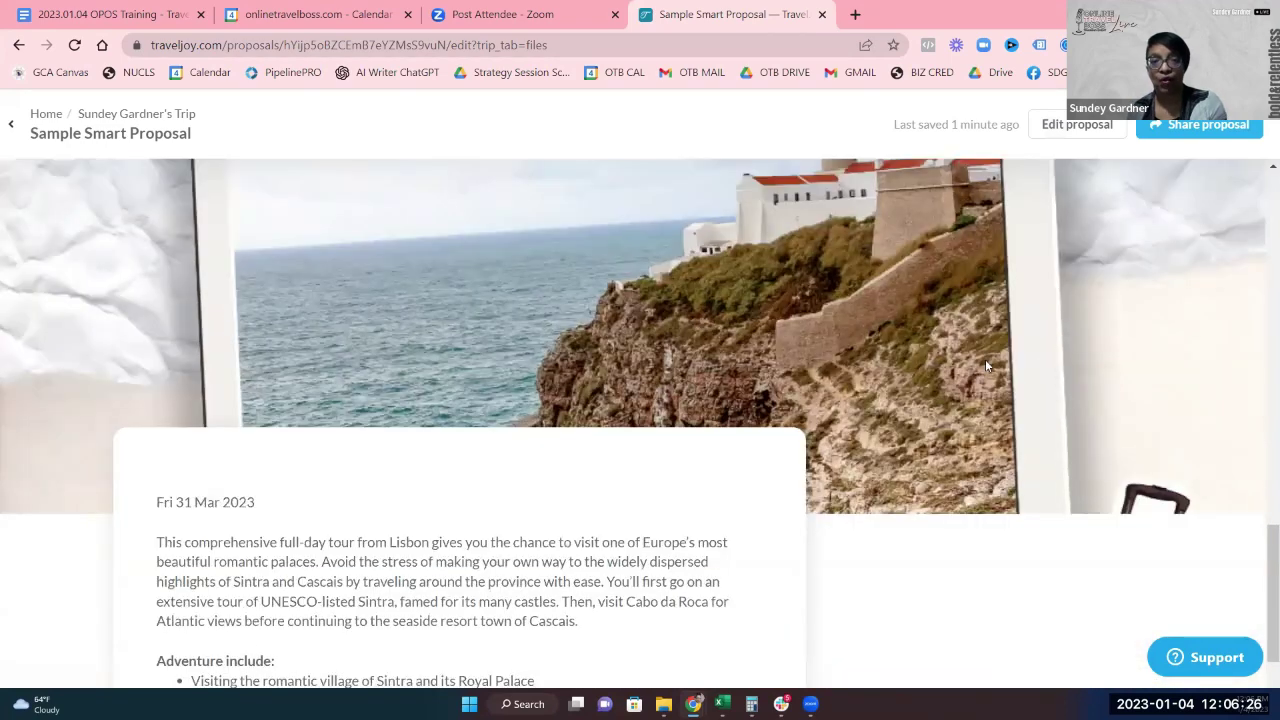
scroll(753, 412, down, 1)
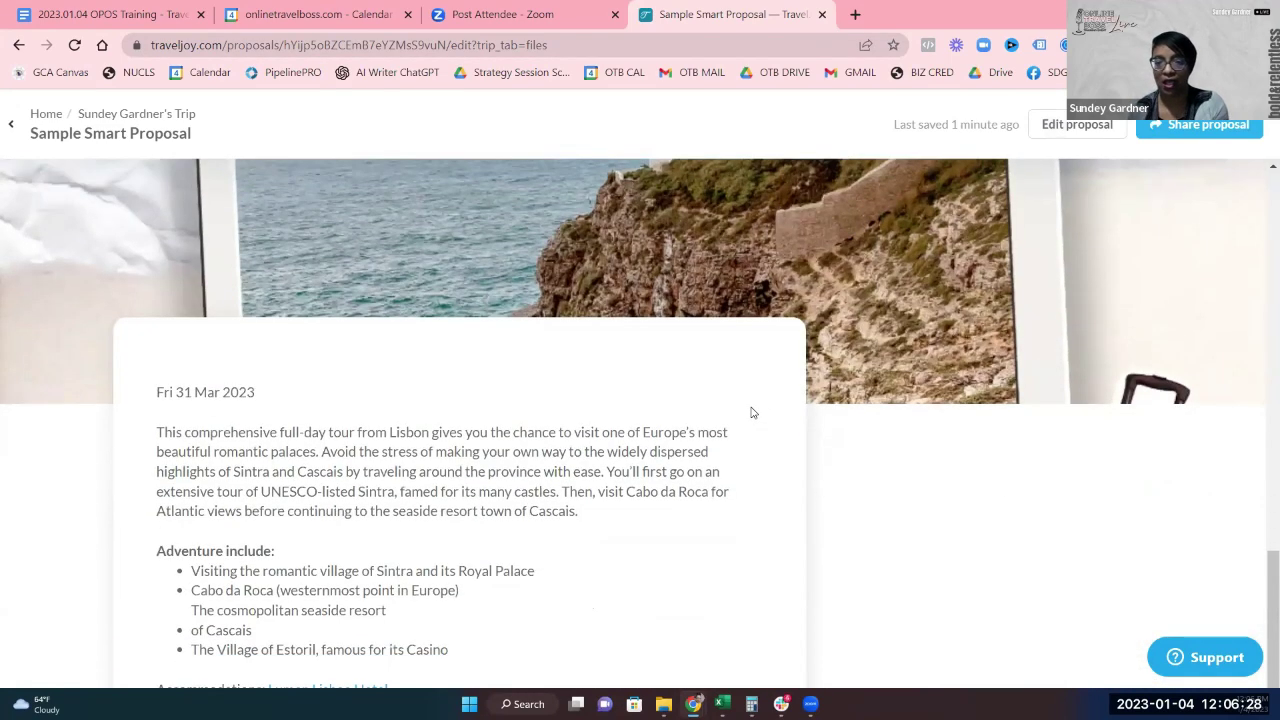
scroll(753, 410, down, 1)
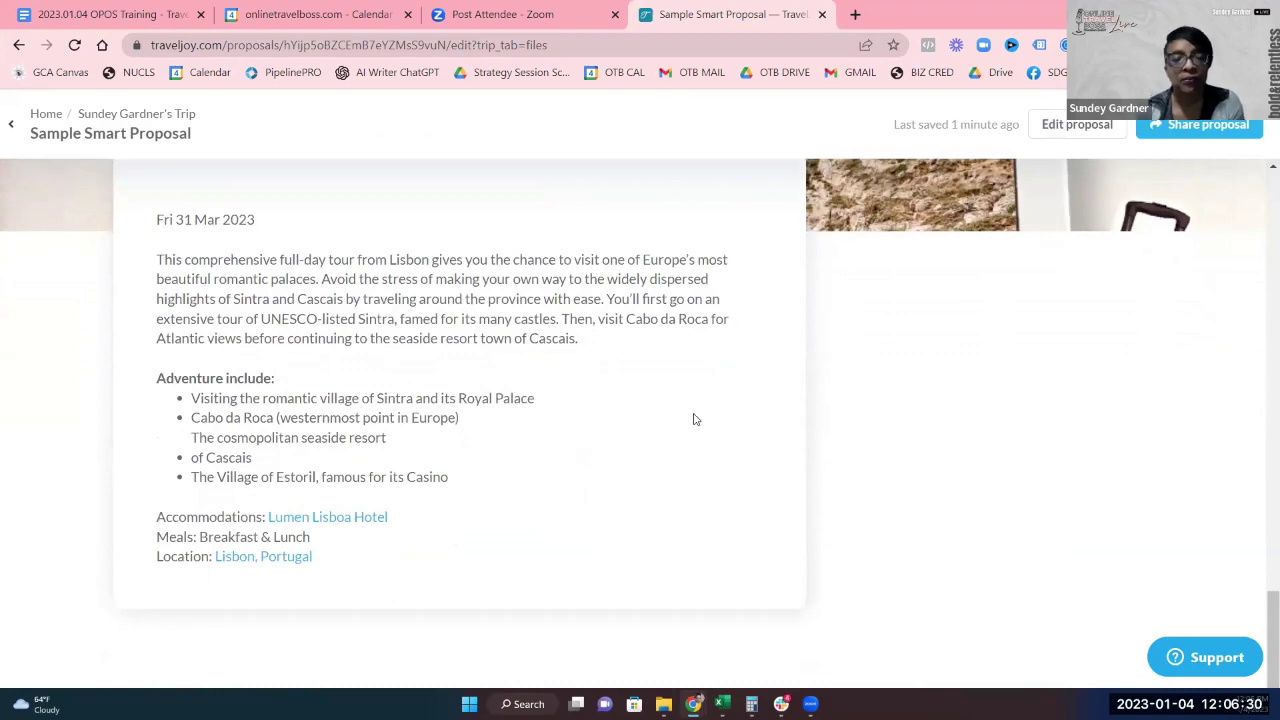
scroll(473, 163, up, 2)
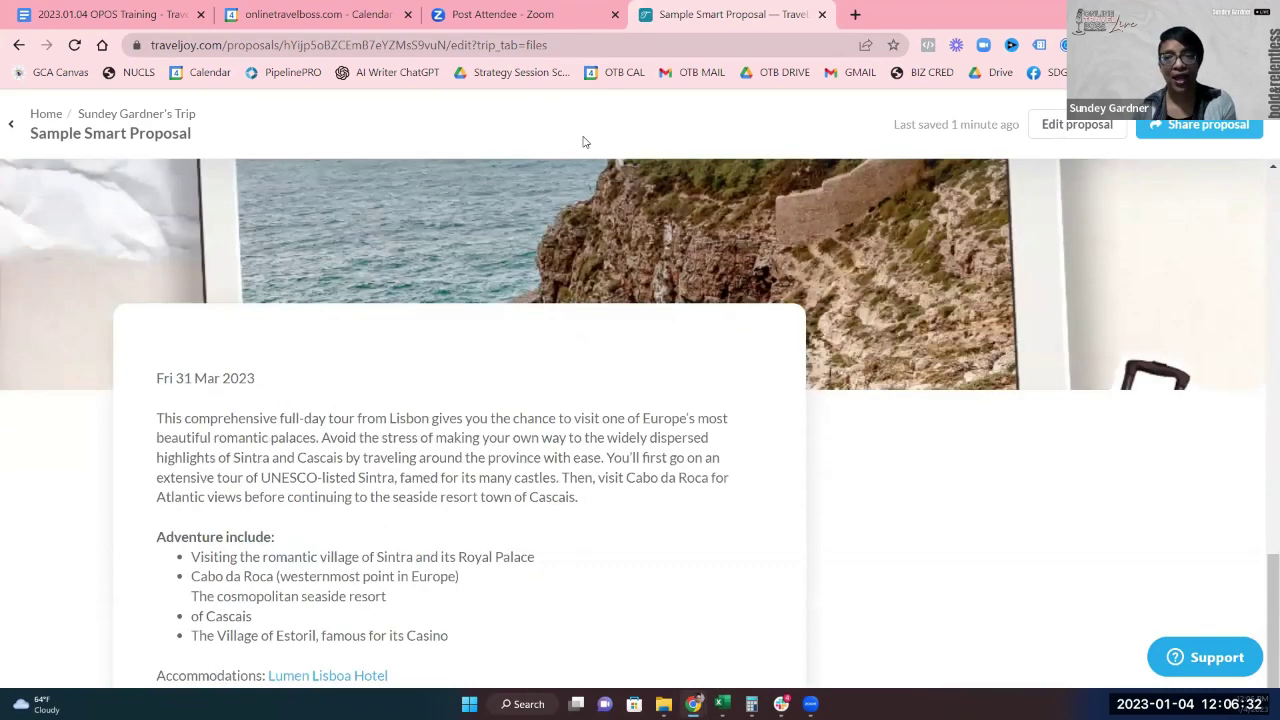
scroll(586, 143, up, 1)
click(1075, 142)
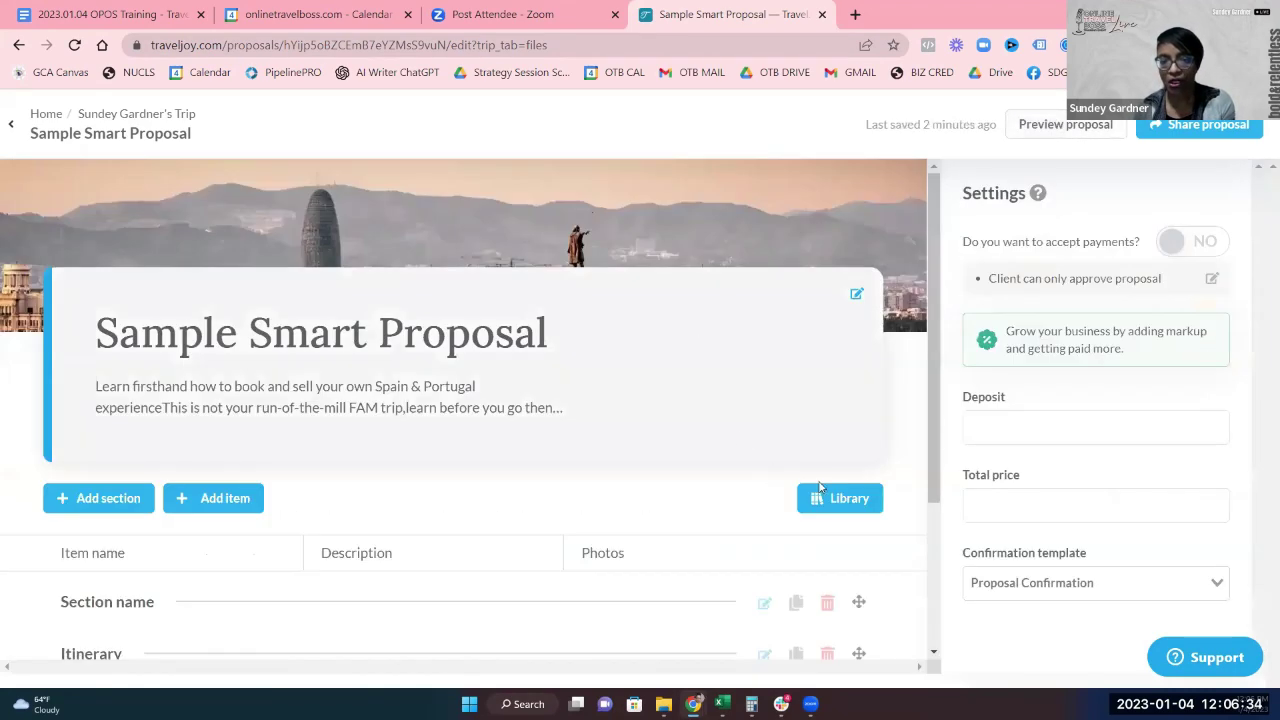
Add a new item named "Sample Day" at the end of the proposal's itinerary.
scroll(728, 467, down, 2)
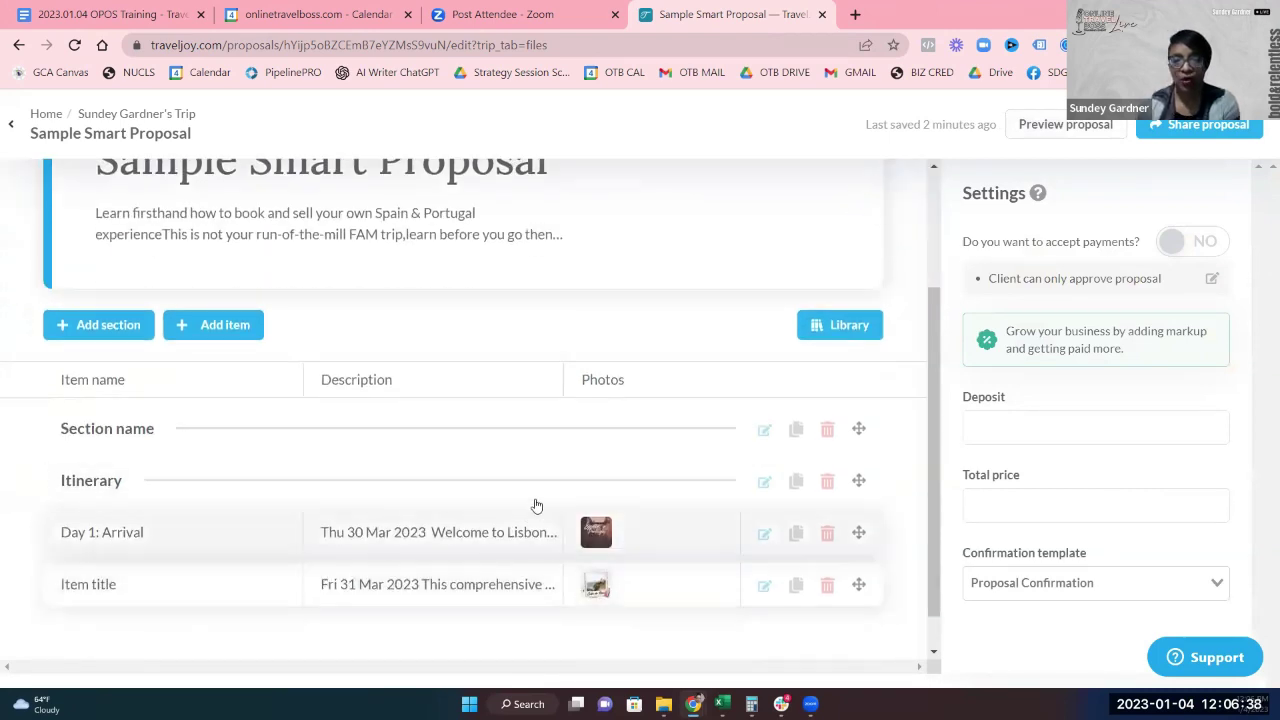
click(203, 340)
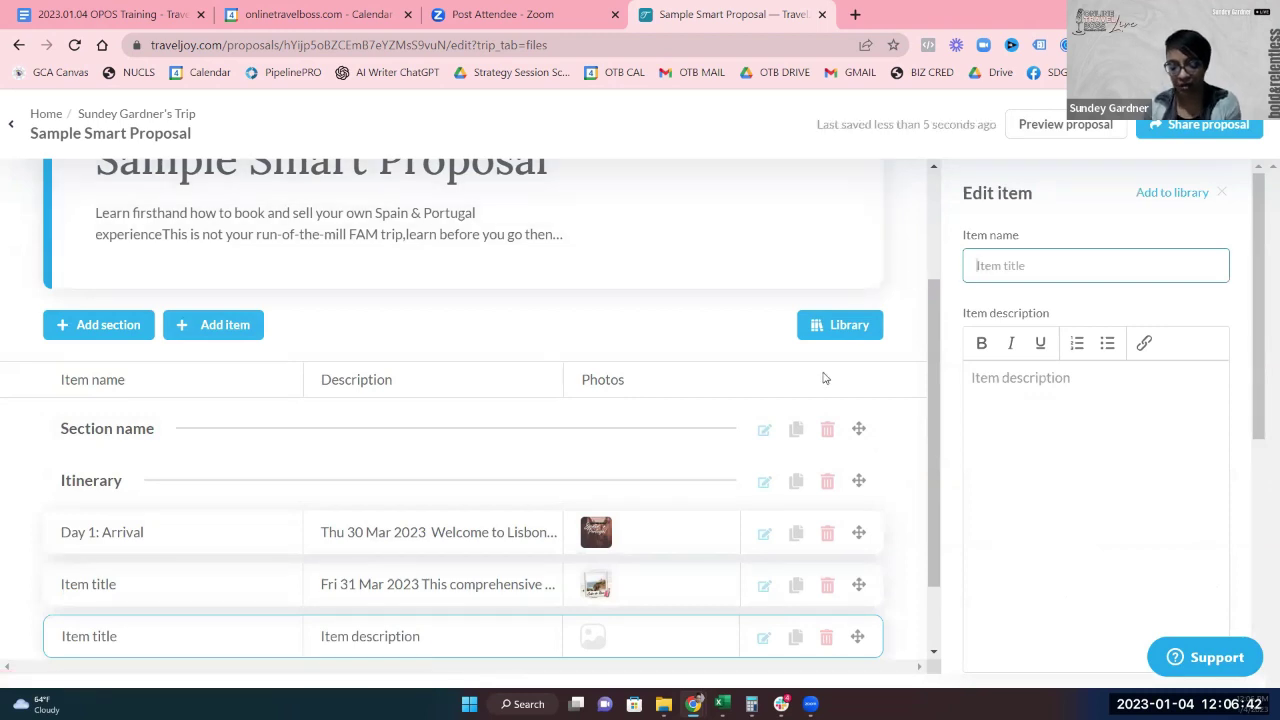
text(Sa,m)
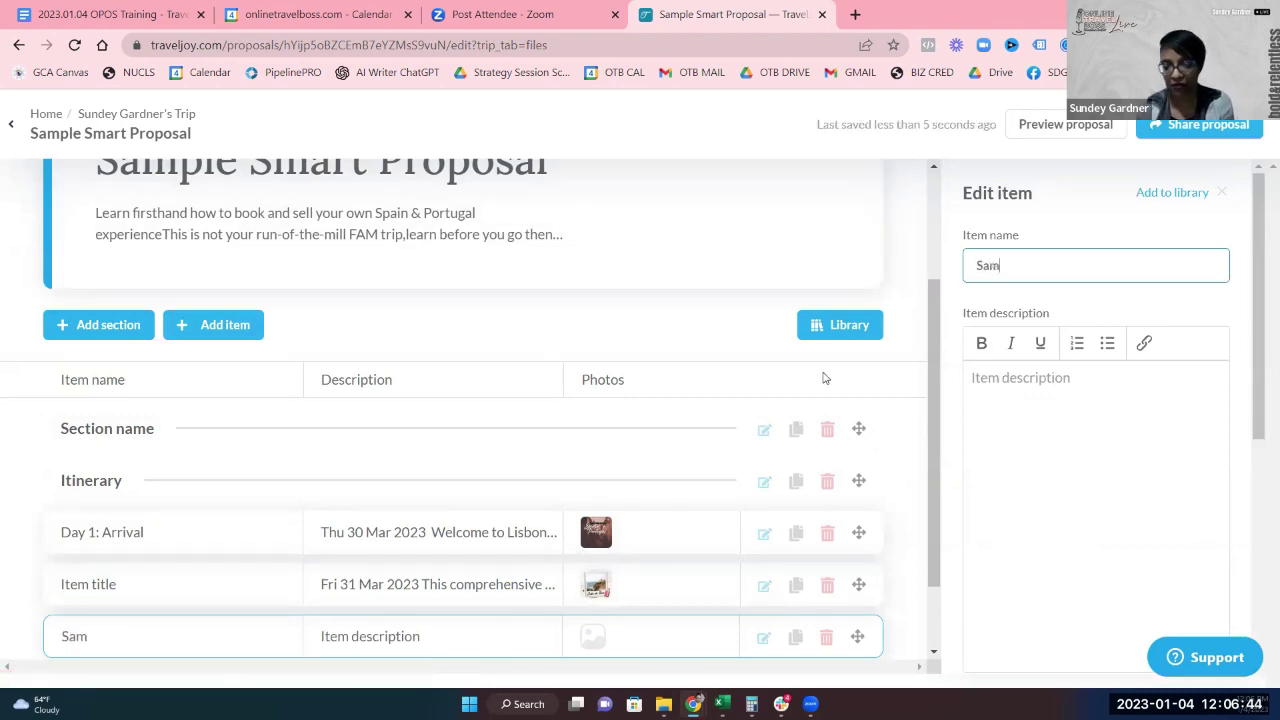
text(ple Day)
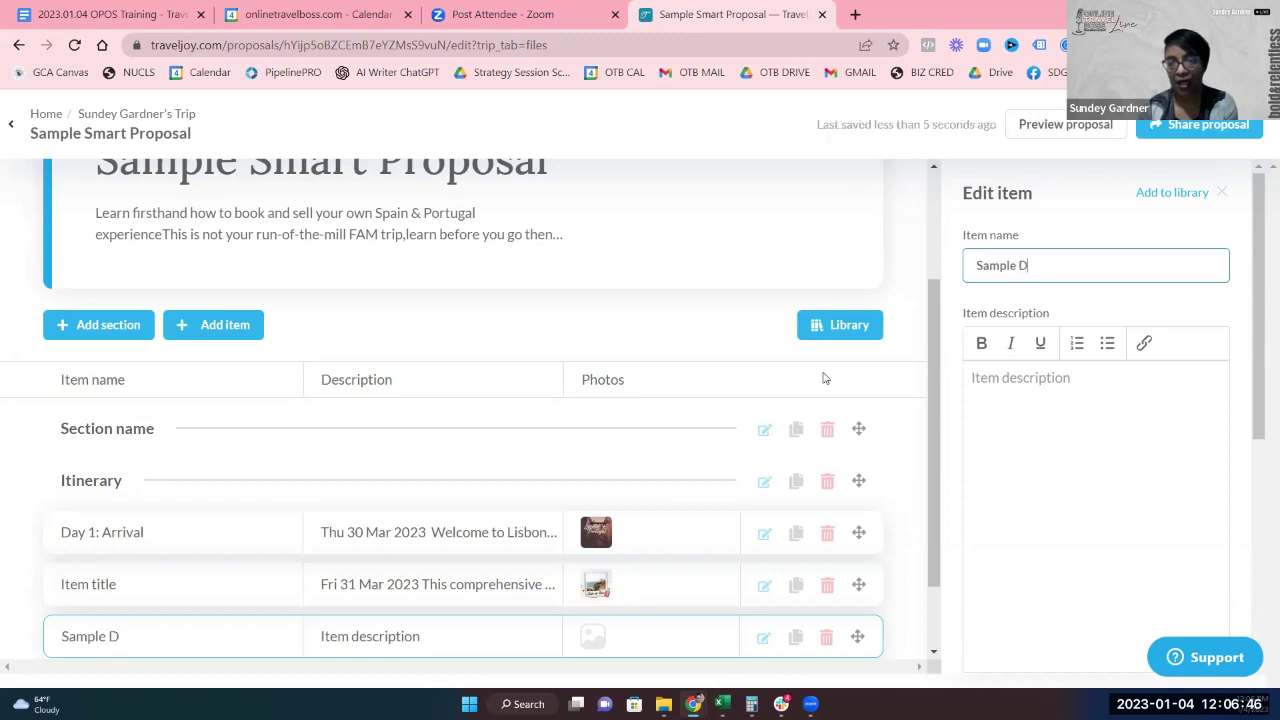
Fill the Sample Day description with the "Sat 1 Apr 2023" comprehensive tour text covering religious sites, historic monuments and picturesque viewpoints.
click(1045, 390)
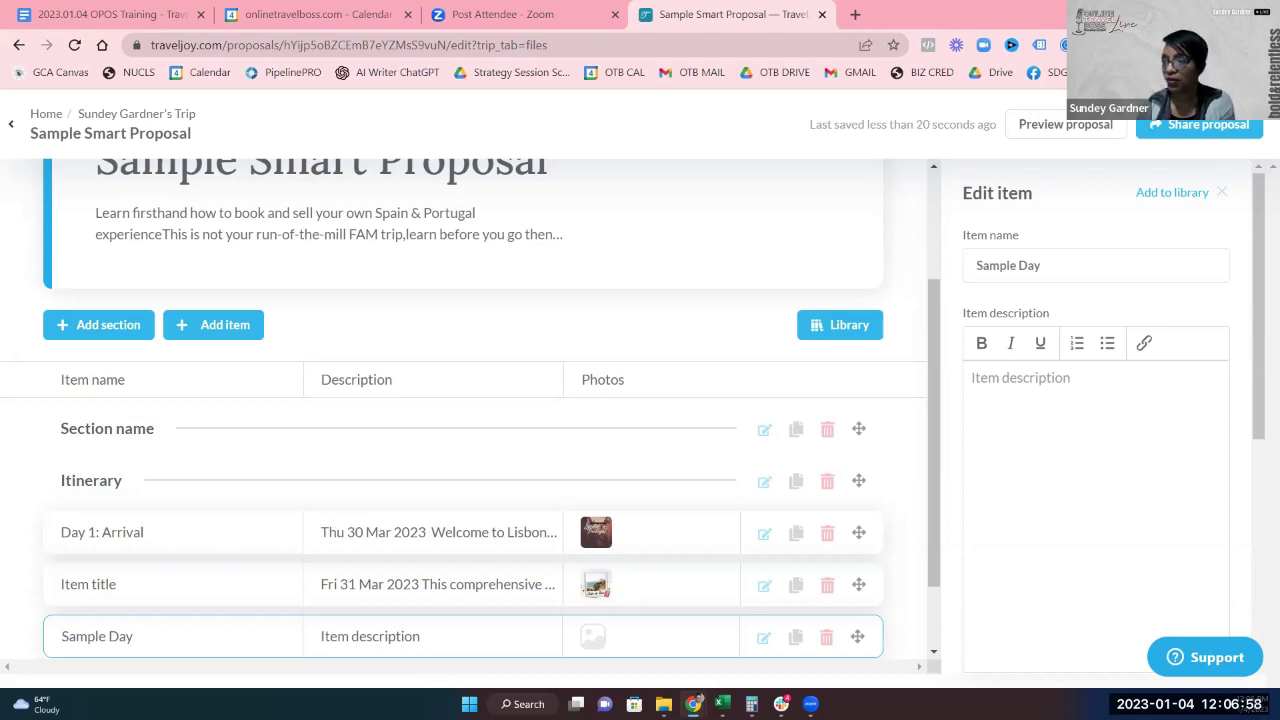
click(1074, 411)
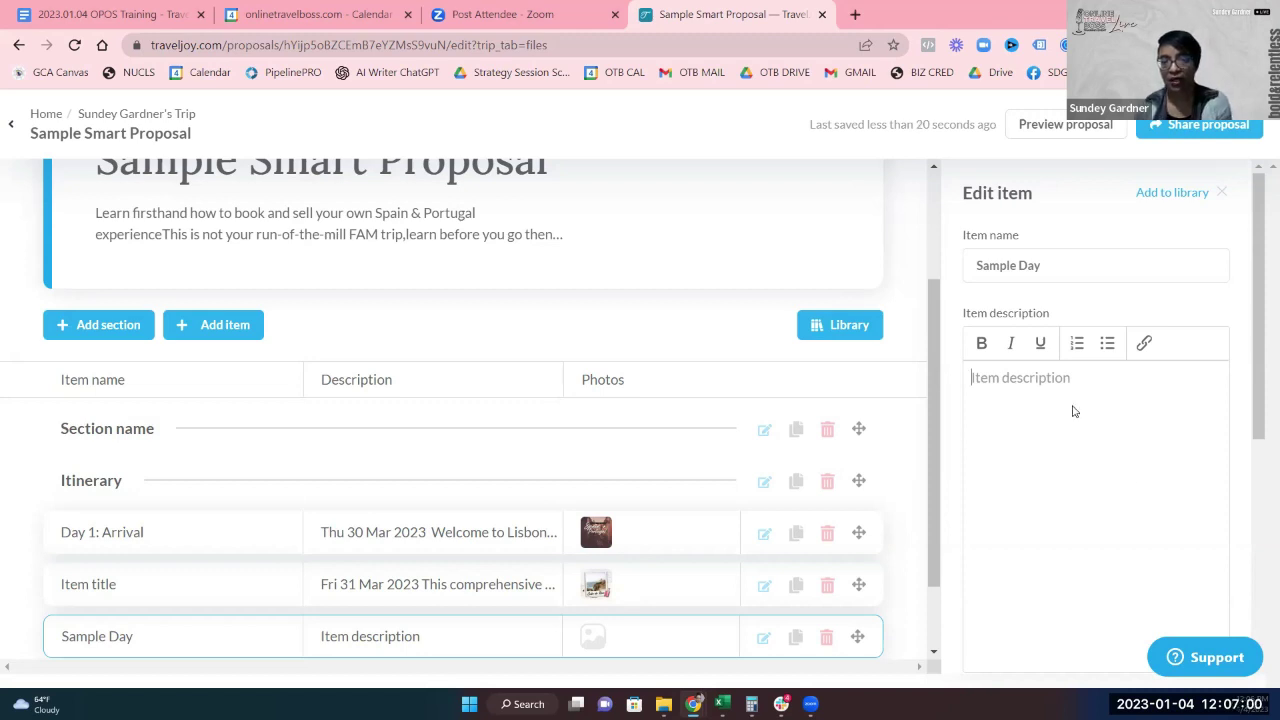
text(Sat 1 Apr 2023 This comprehensive tour is a great choice for travelers interested in religious sites, historic monuments, and picturesque viewpoints. Enjoy a hassle-free day trip with Lisbon hotel pickup and drop-off included. Benefit from a guide's expert knowledge as you travel between sites. Highlights include the Sanctuary of Fatima, the Monastery of Batalha, the Monastery of Alcobaca, Nazare, and the village of Obidos.)
Add a blank line after the date "Sat 1 Apr 2023" in the description and make the date bold.
click(1064, 377)
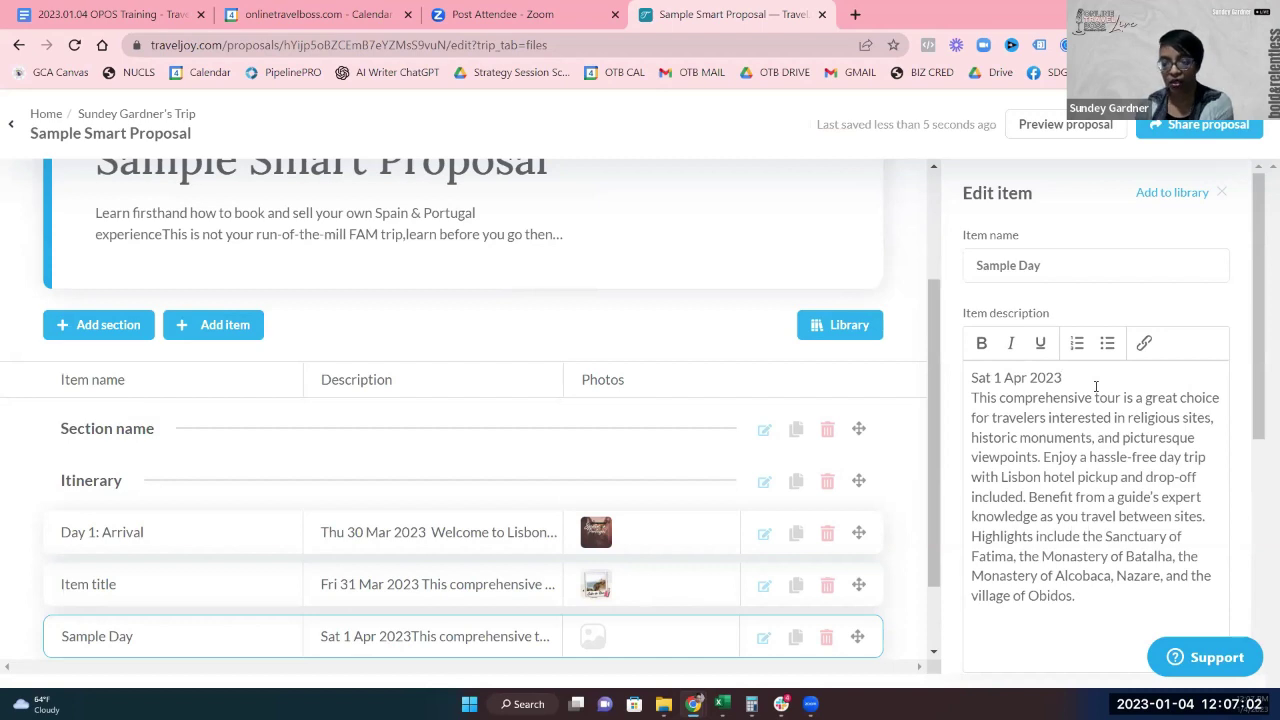
key(Return)
key(ctrl+End)
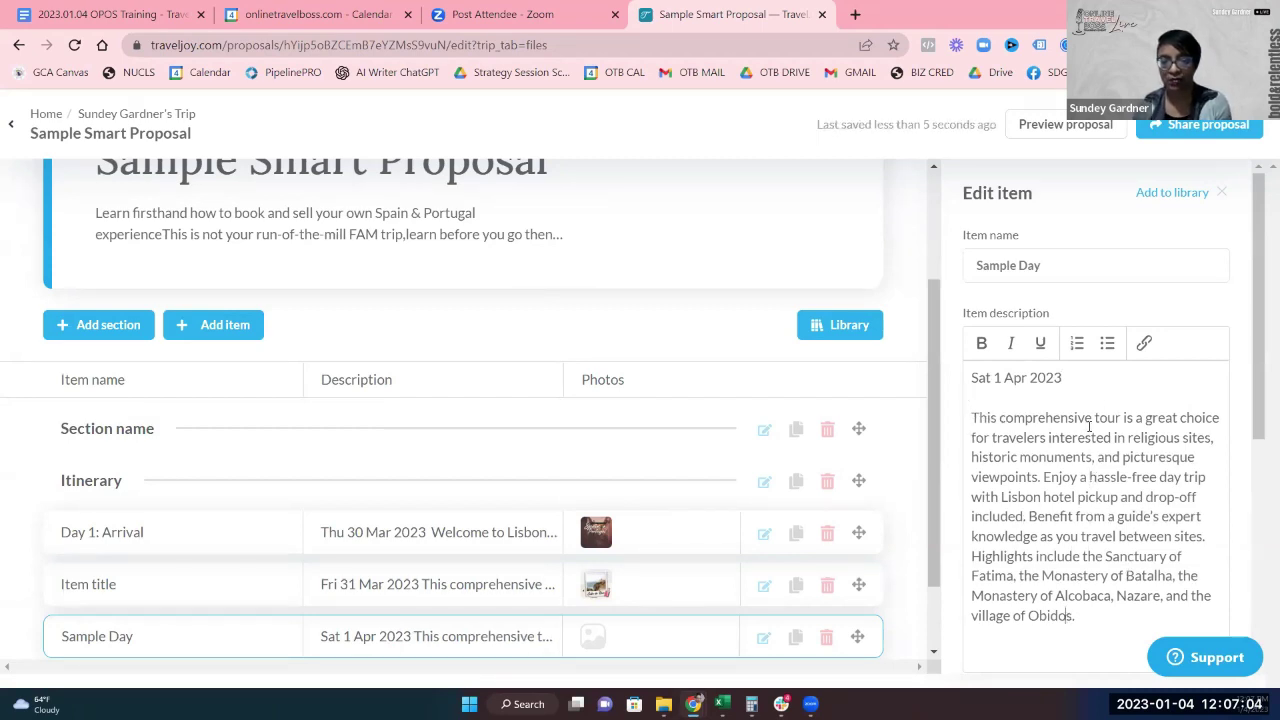
drag(1064, 377, 971, 377)
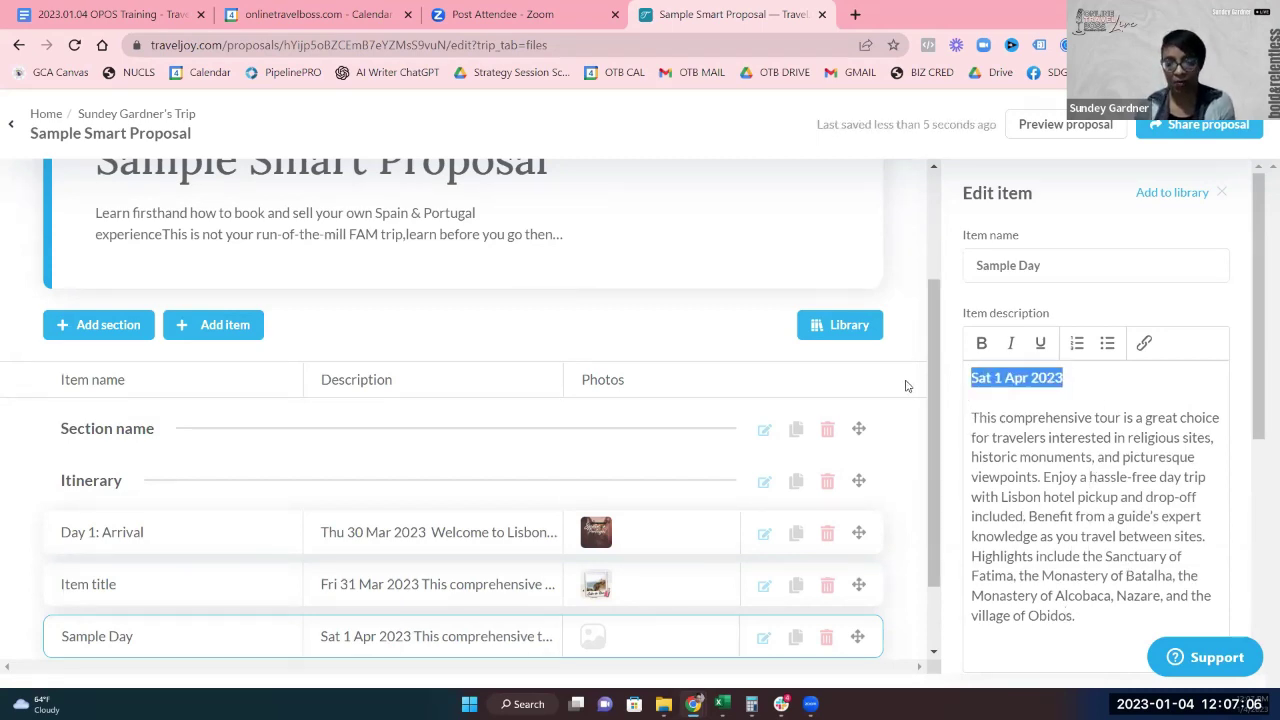
click(981, 343)
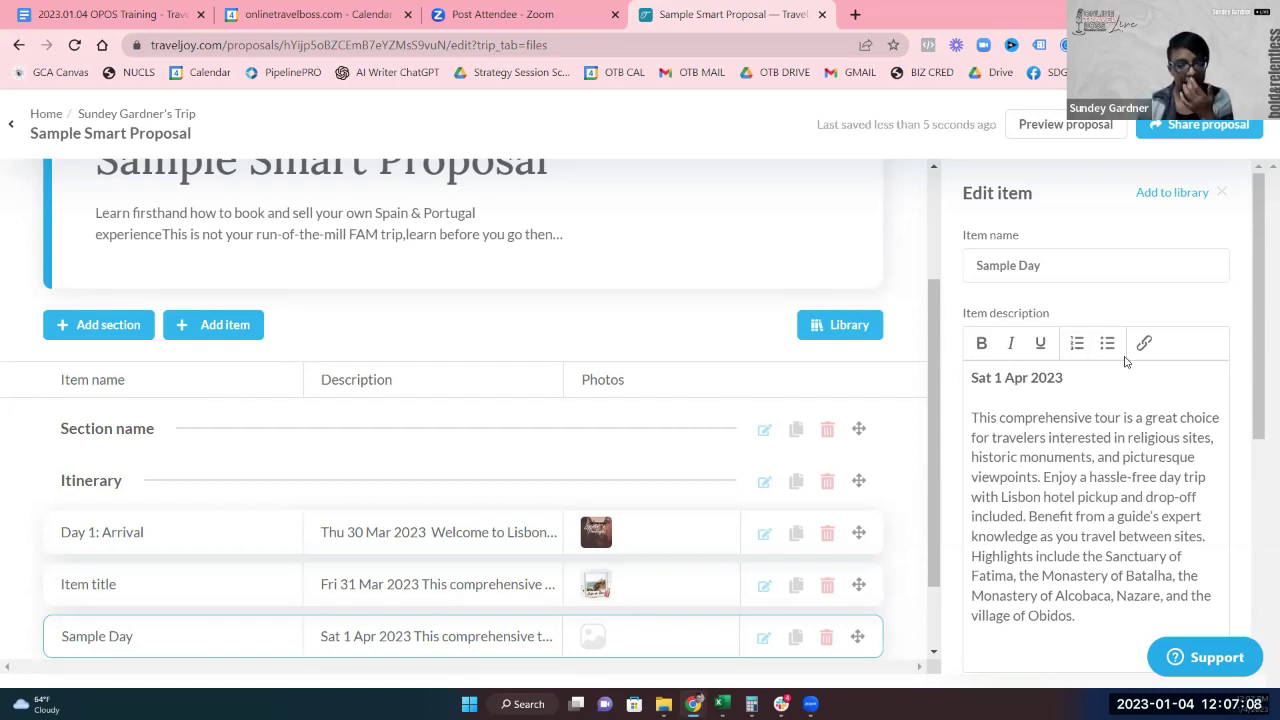
Upload the photo Dubai-PP-Square5.jpg from the Square folder of the Dubai Post Pack to the Sample Day item.
scroll(1117, 527, down, 2)
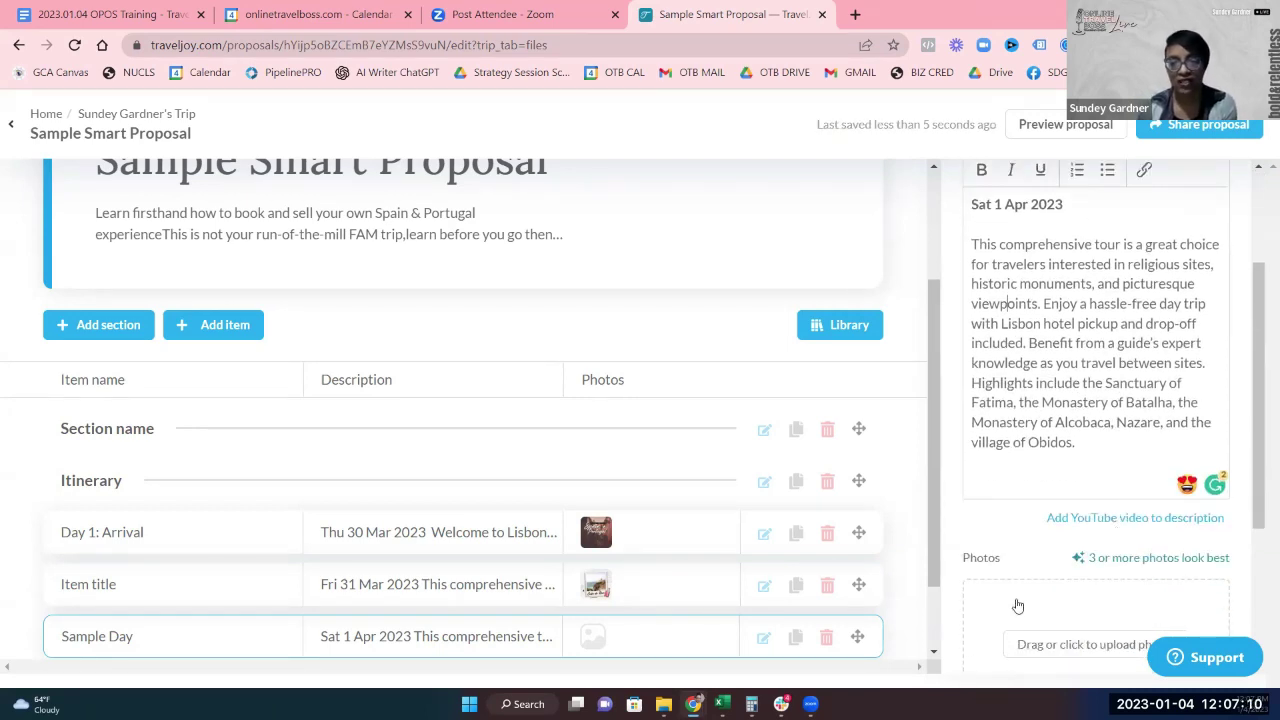
scroll(1065, 583, down, 2)
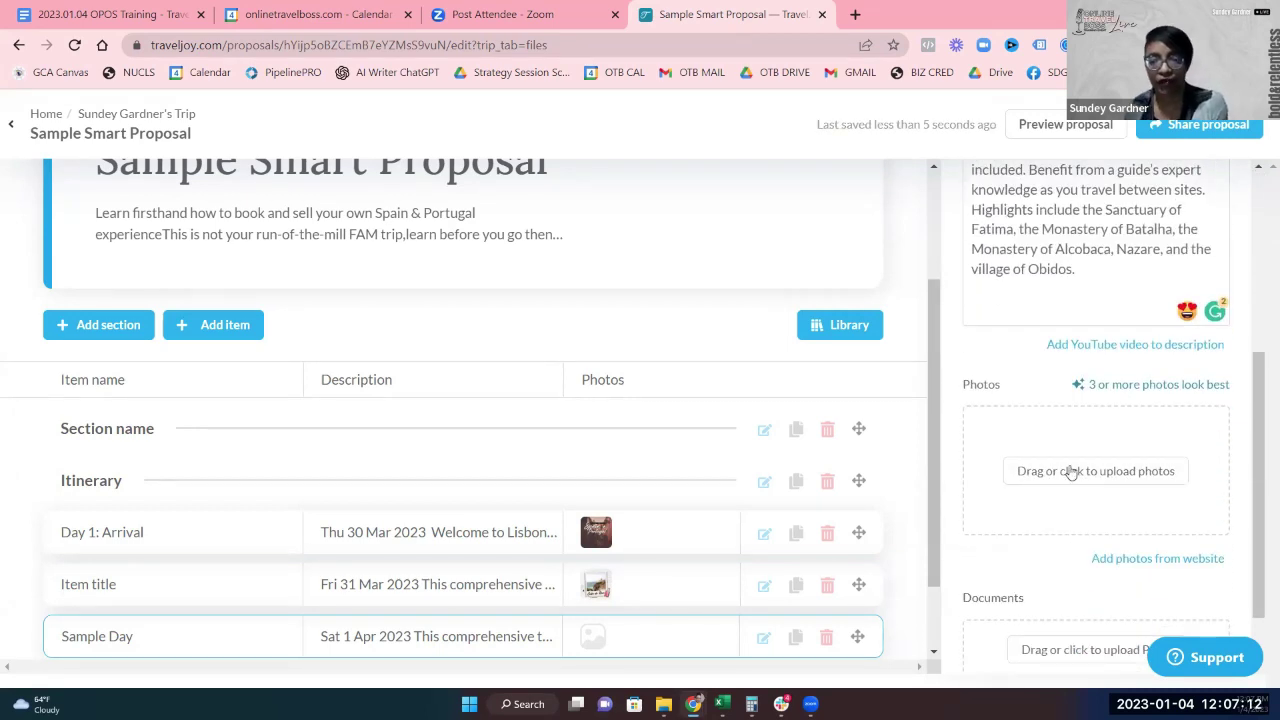
click(1076, 468)
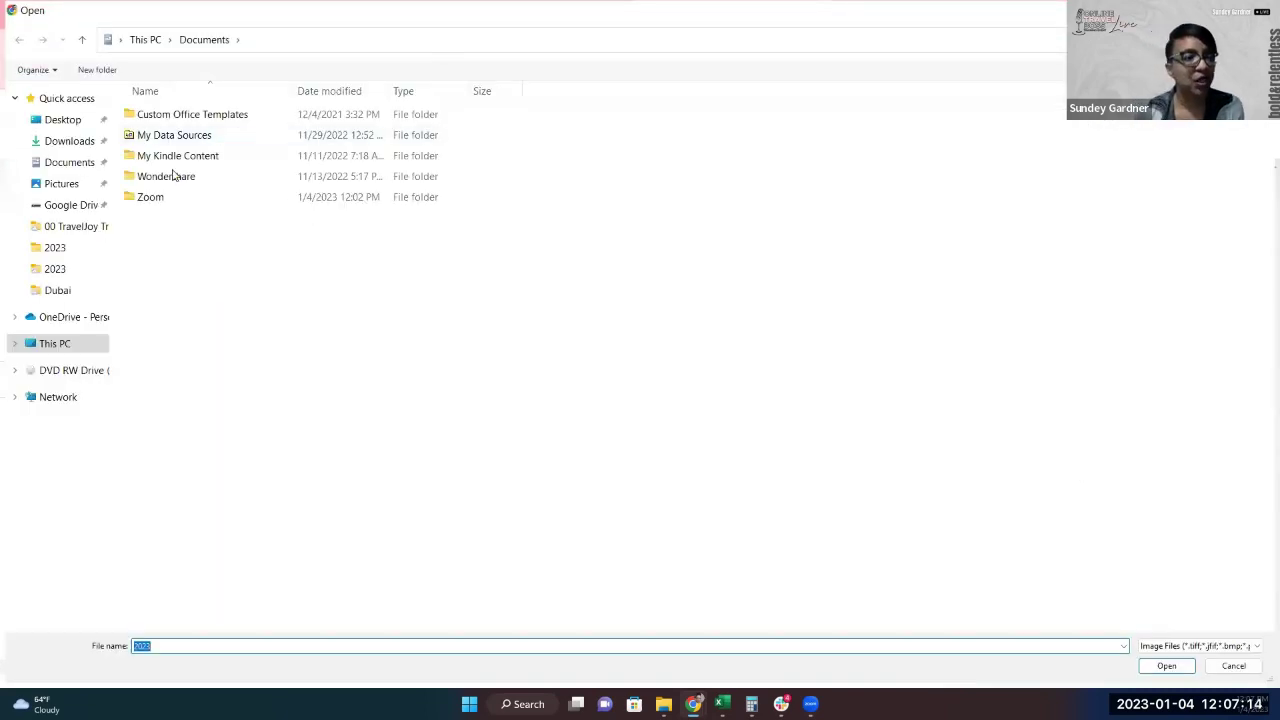
click(60, 290)
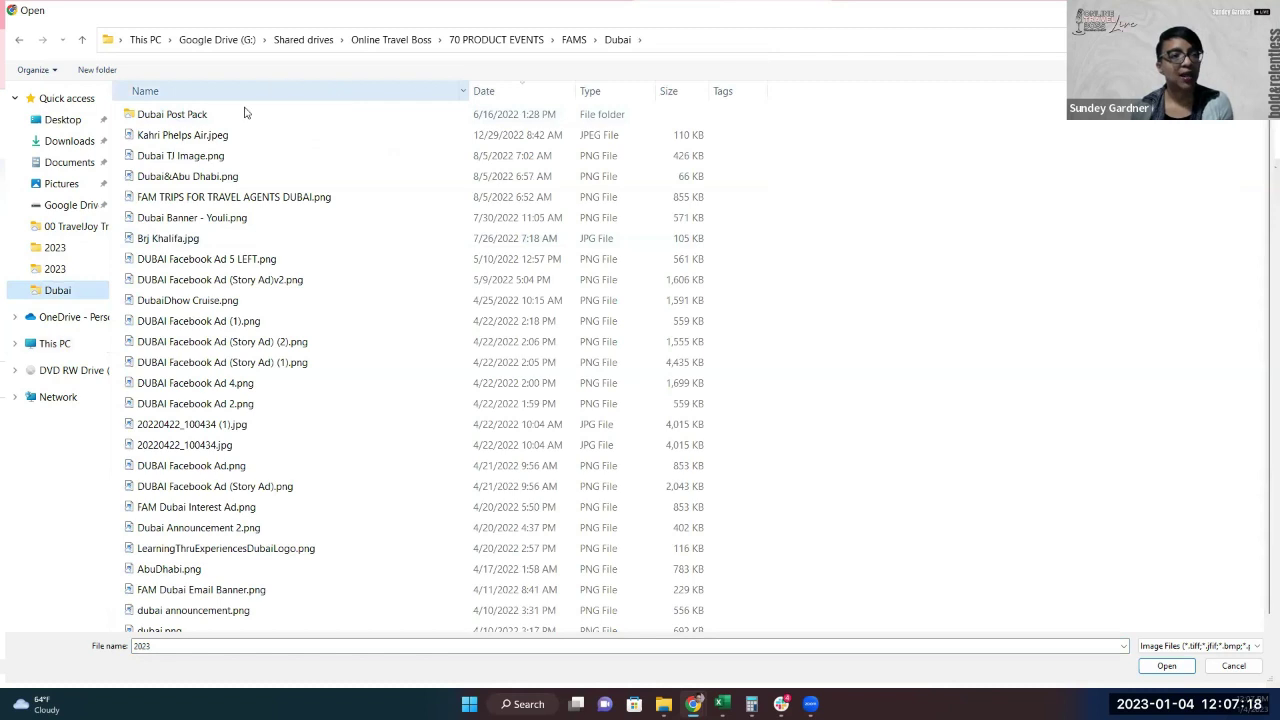
double_click(245, 113)
click(193, 137)
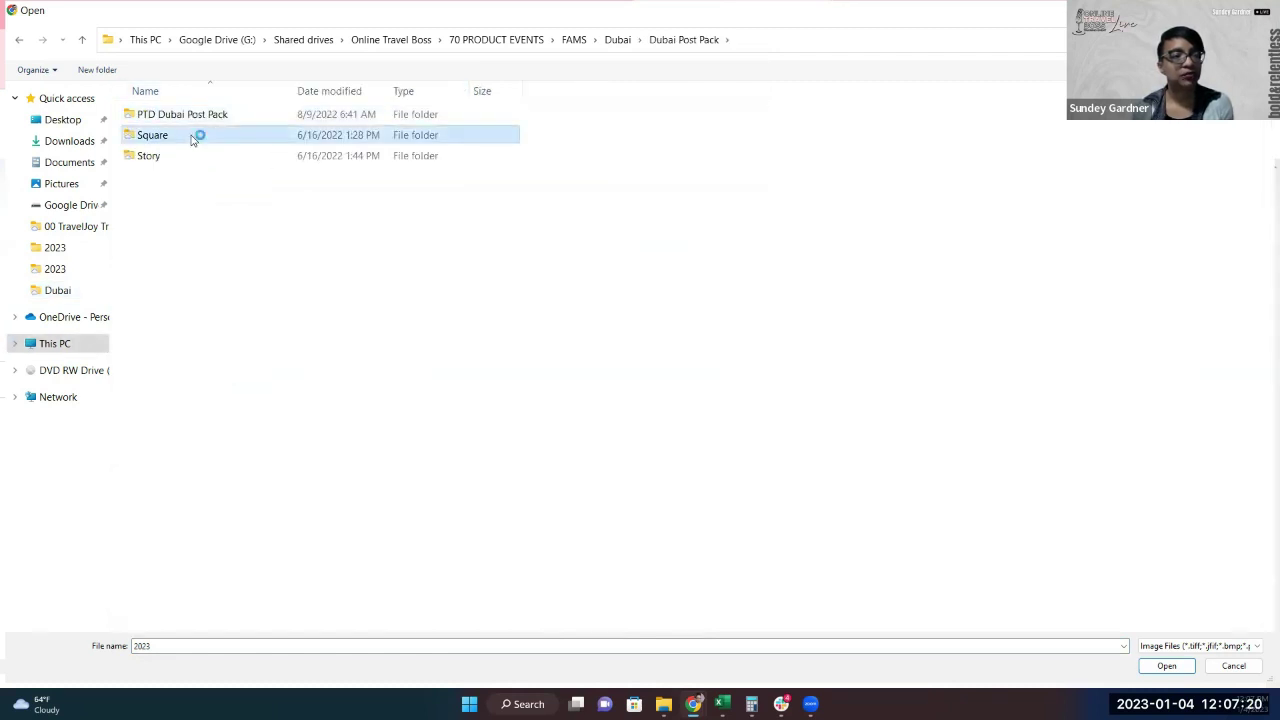
double_click(193, 137)
click(378, 128)
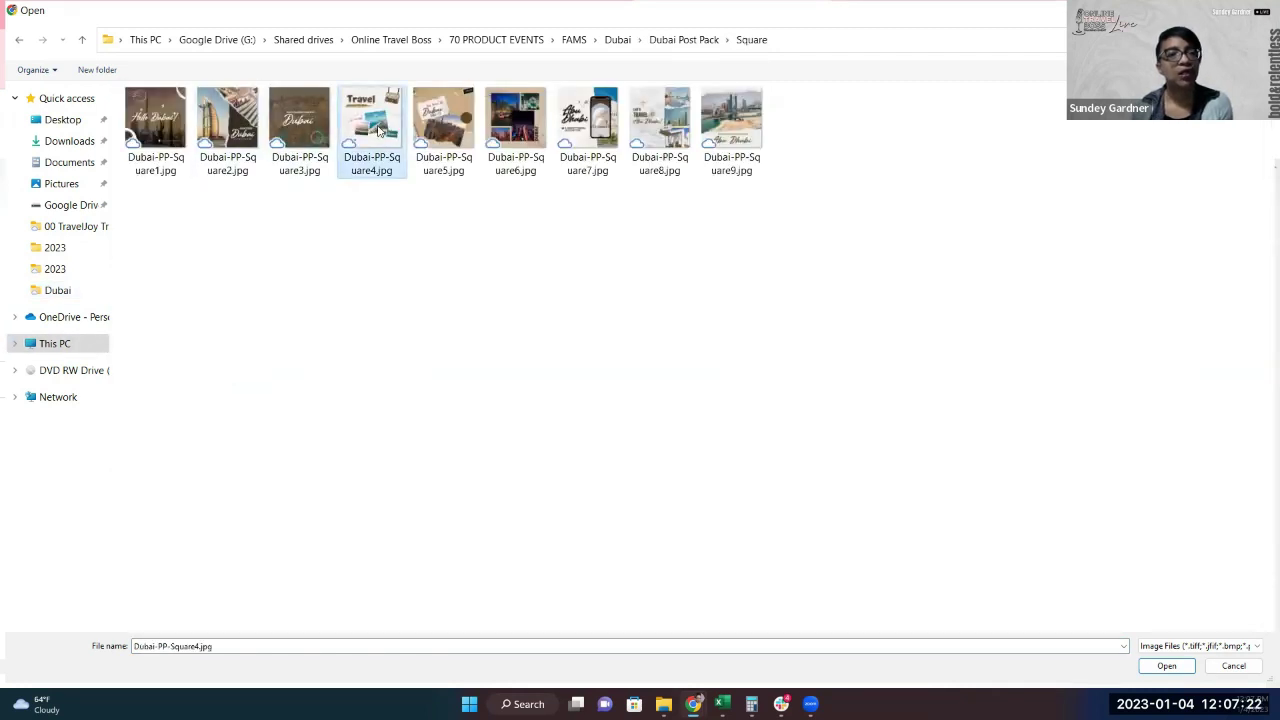
double_click(443, 125)
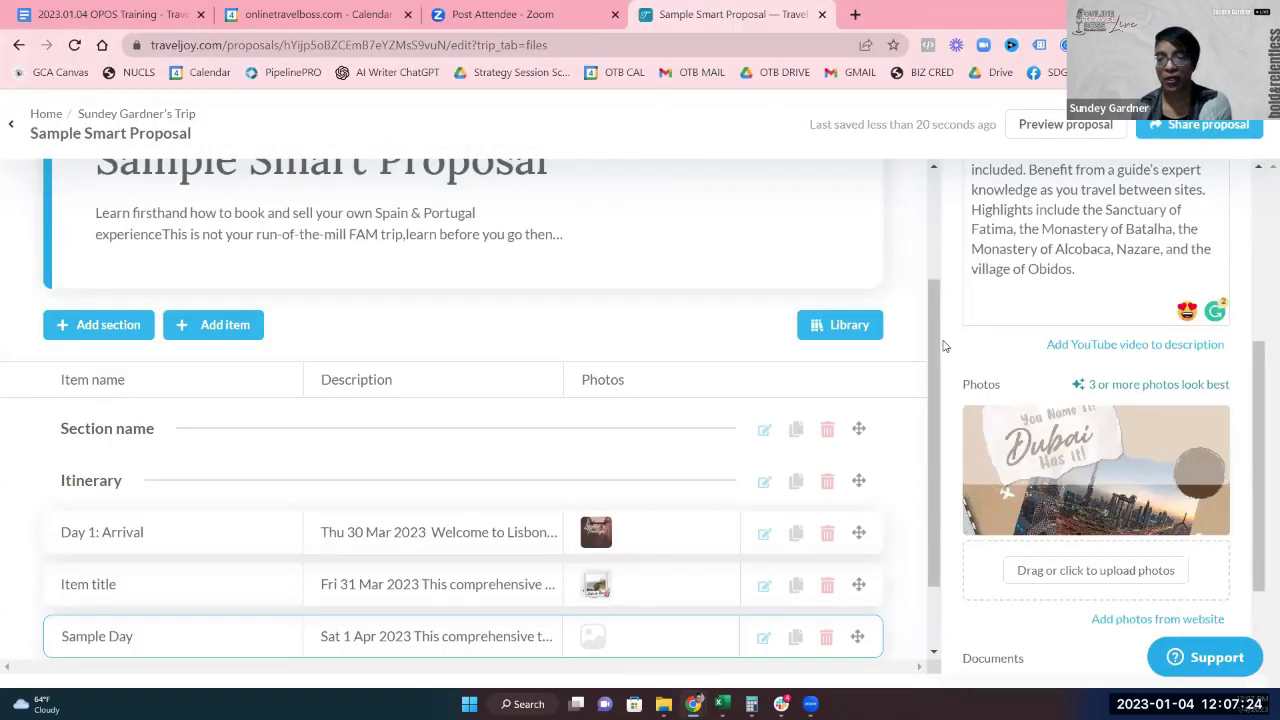
Save the Sample Day item to the library and open the library to view its entries.
scroll(1050, 480, down, 2)
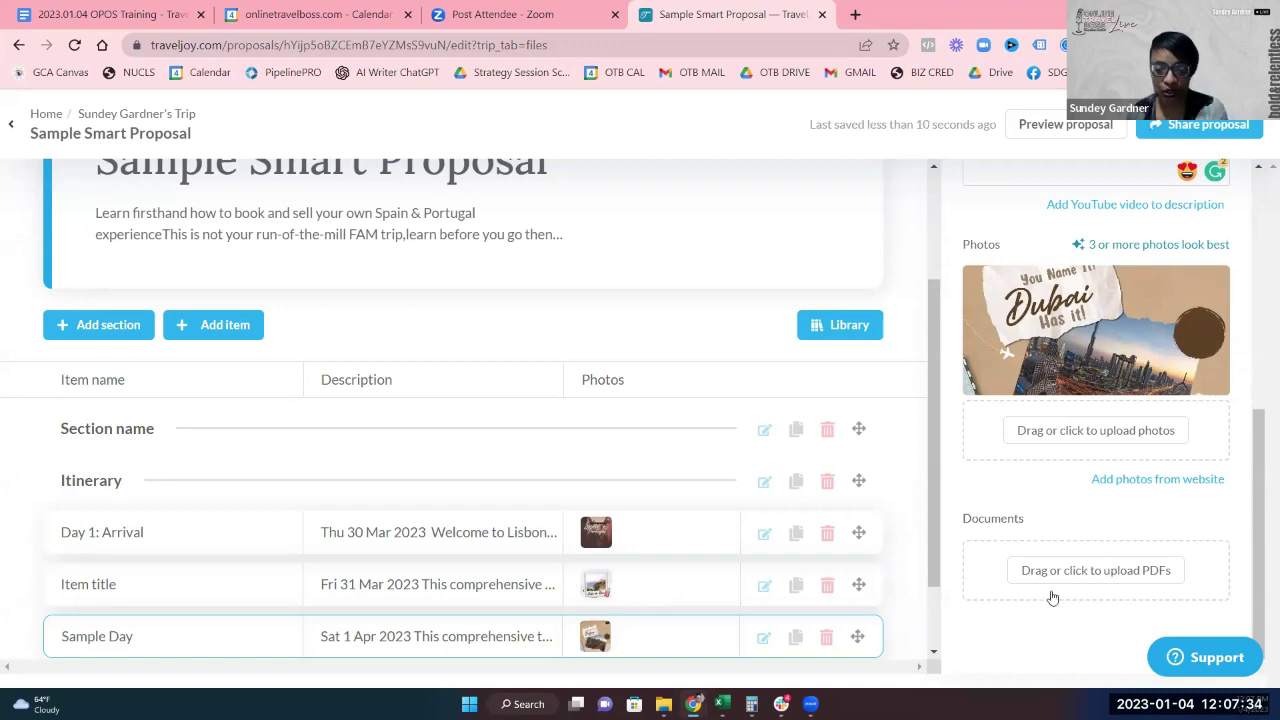
scroll(1077, 443, up, 1)
scroll(1077, 443, up, 1)
scroll(1077, 443, down, 2)
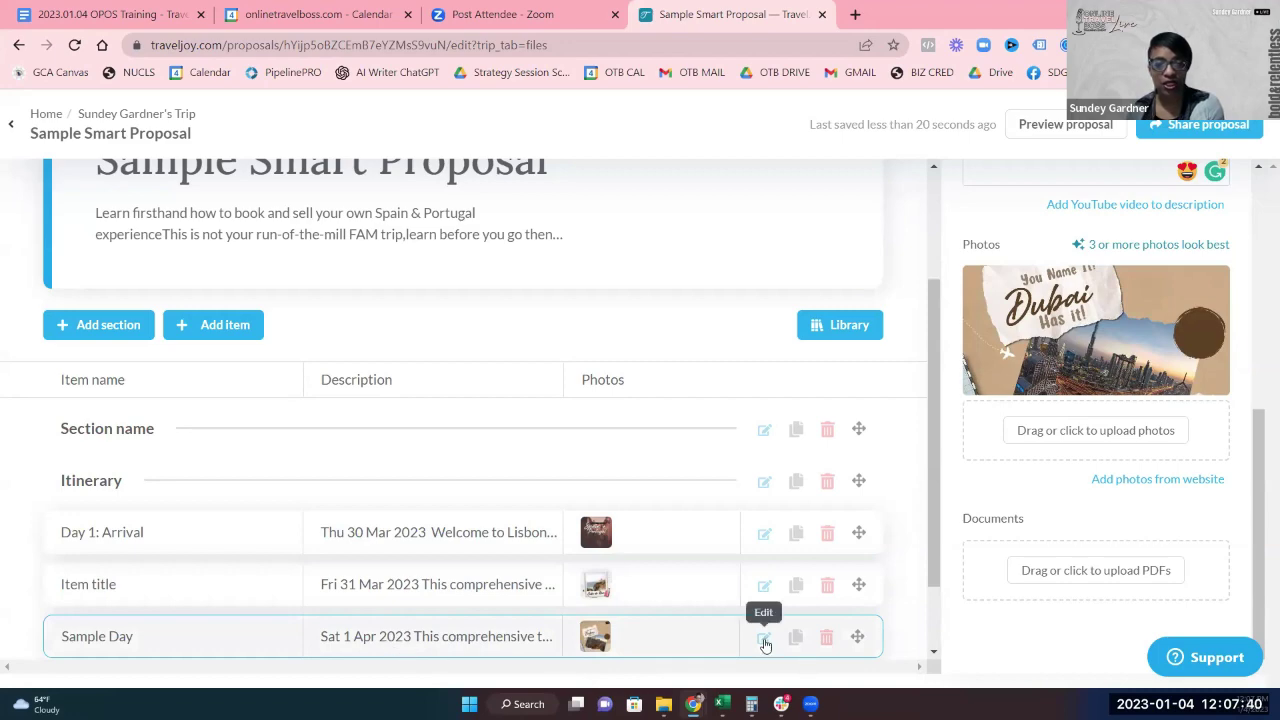
scroll(775, 632, down, 1)
scroll(1097, 493, up, 5)
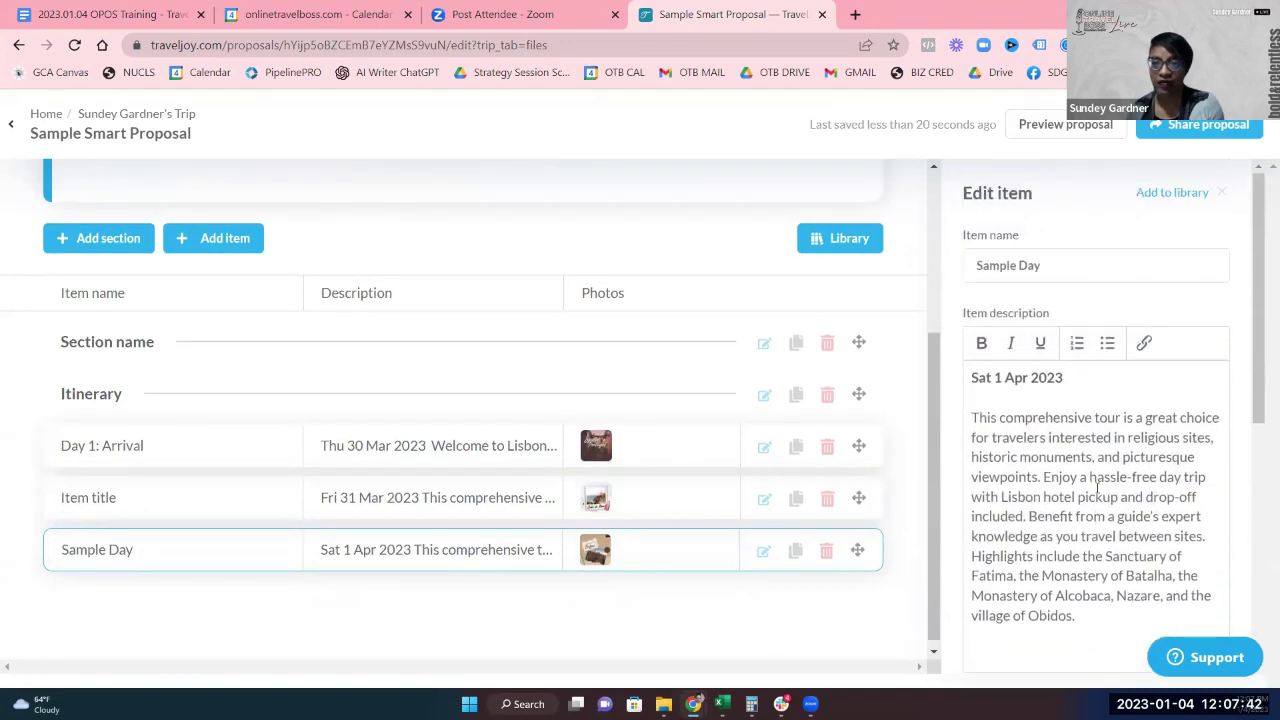
click(1143, 193)
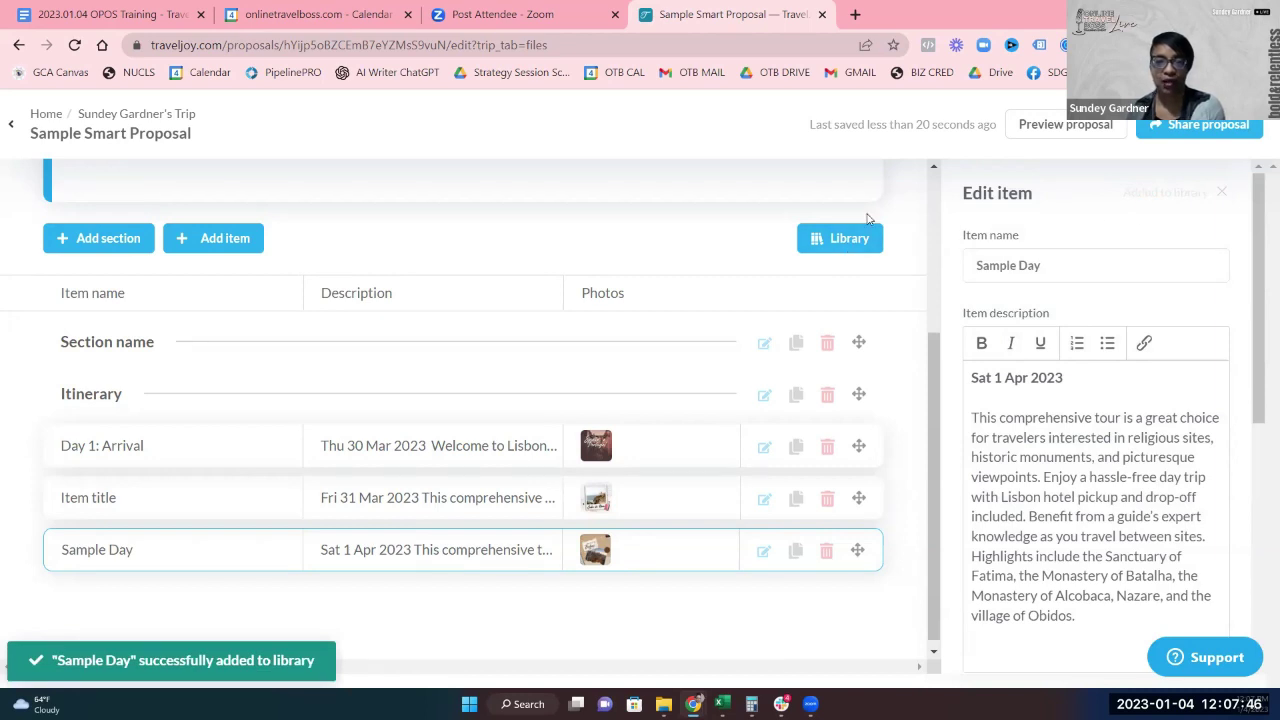
click(843, 240)
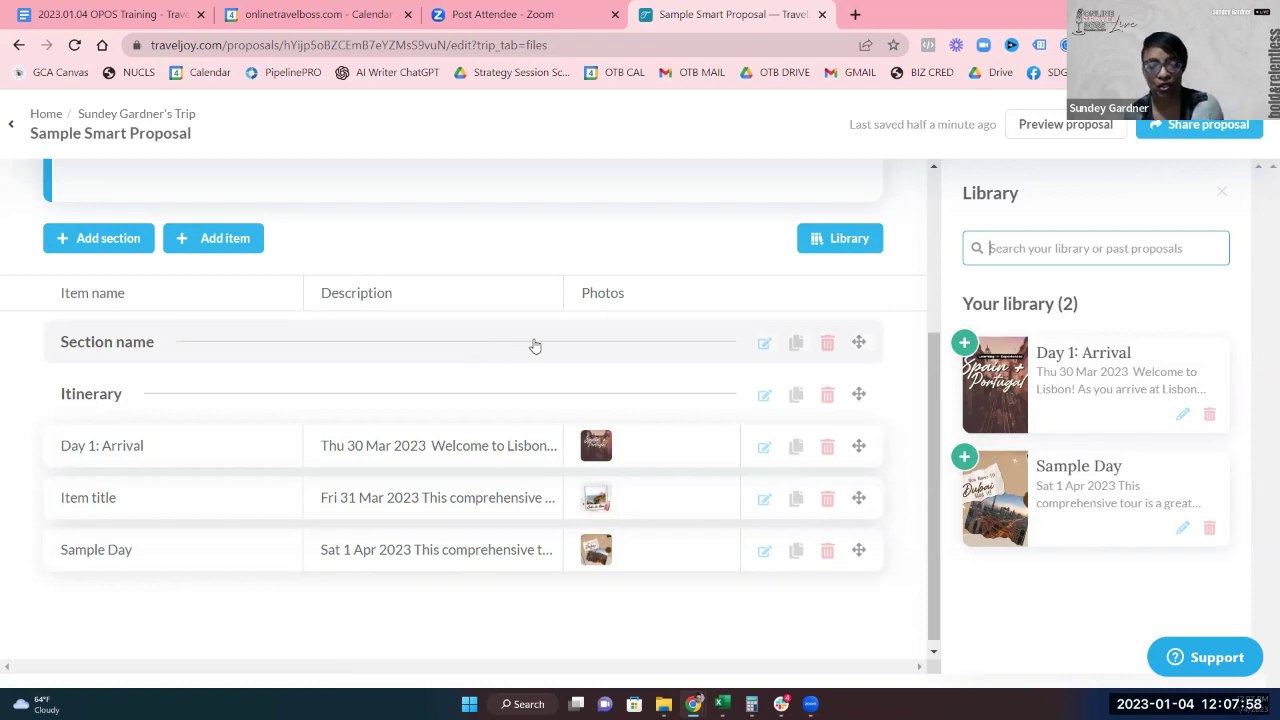
mouse_move(1055, 435)
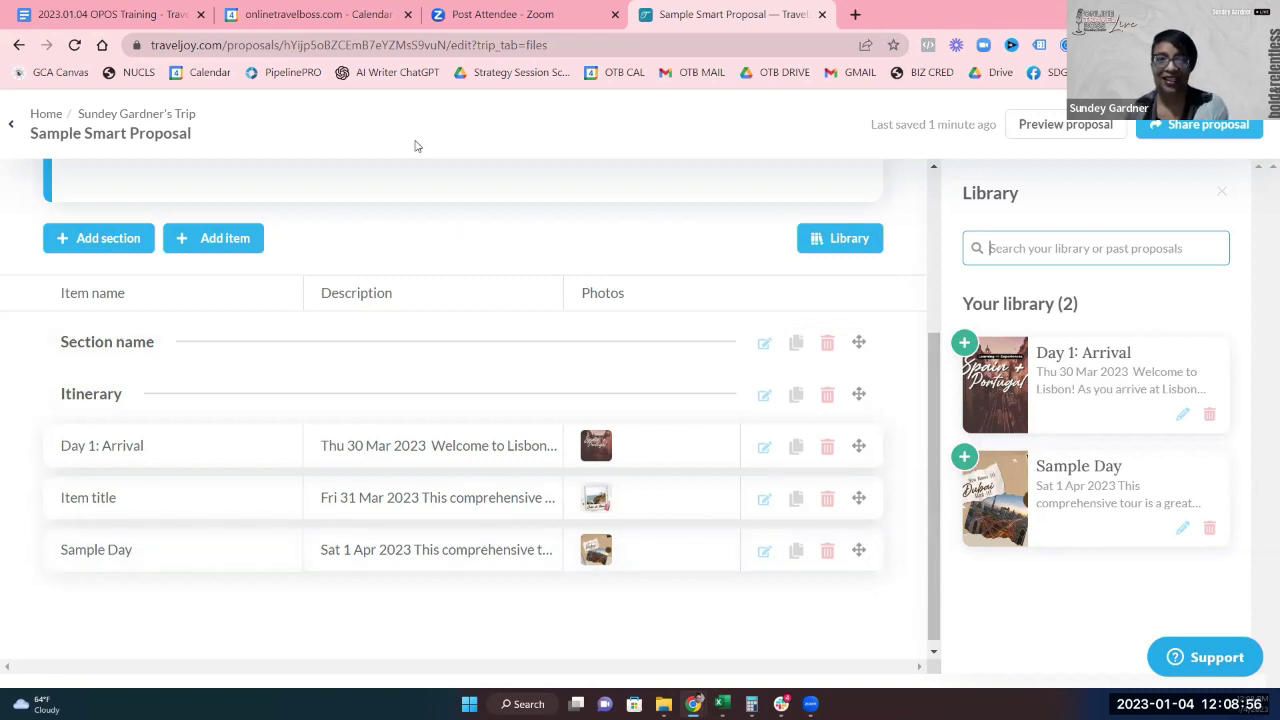
Switch to the 2023.01.04 OPOS Training document in Google Docs, review its new-features agenda, and return to the Sample Smart Proposal in TravelJoy.
mouse_move(135, 18)
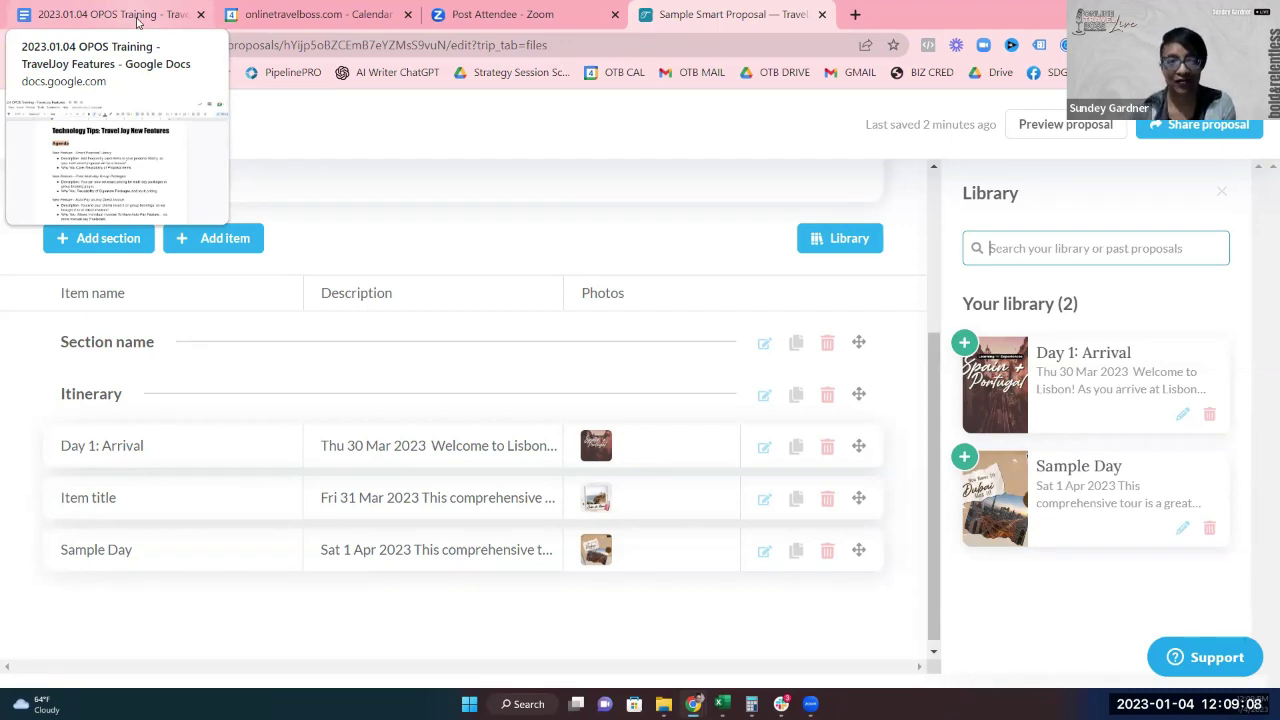
click(137, 22)
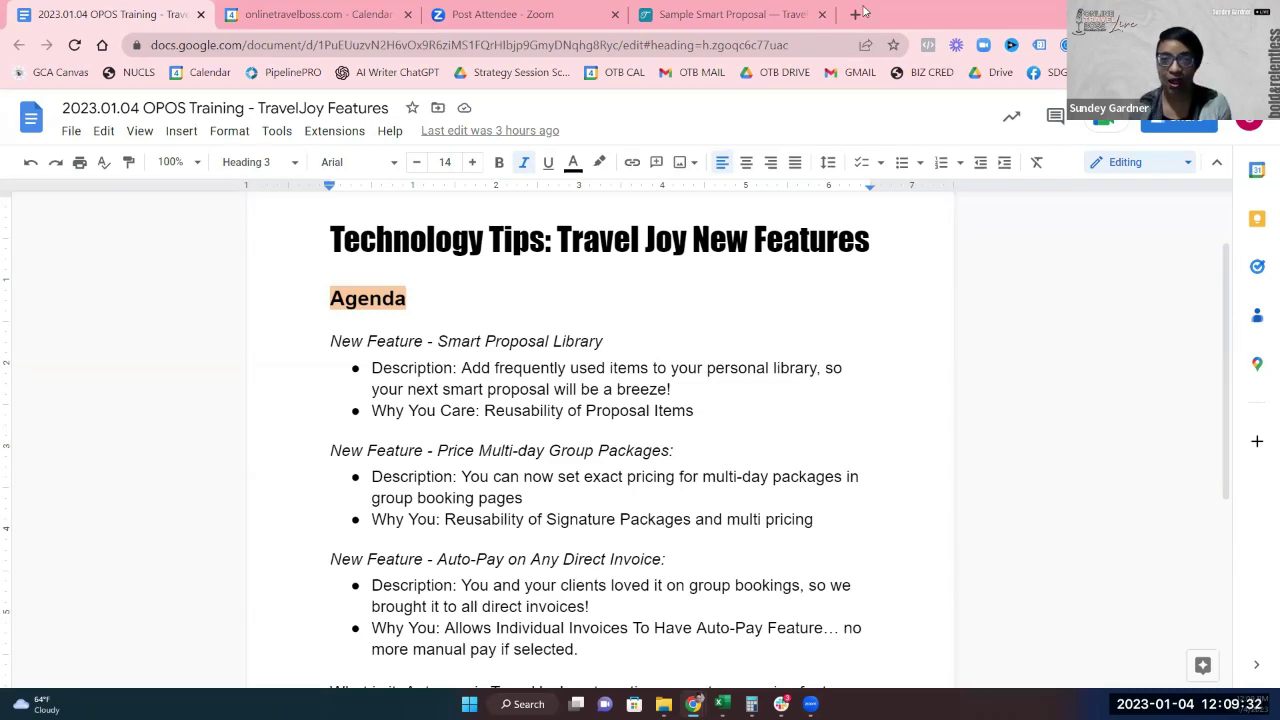
click(660, 15)
Leave the proposal for the dashboard and open the Dubai 2023 Test group.
scroll(475, 283, up, 3)
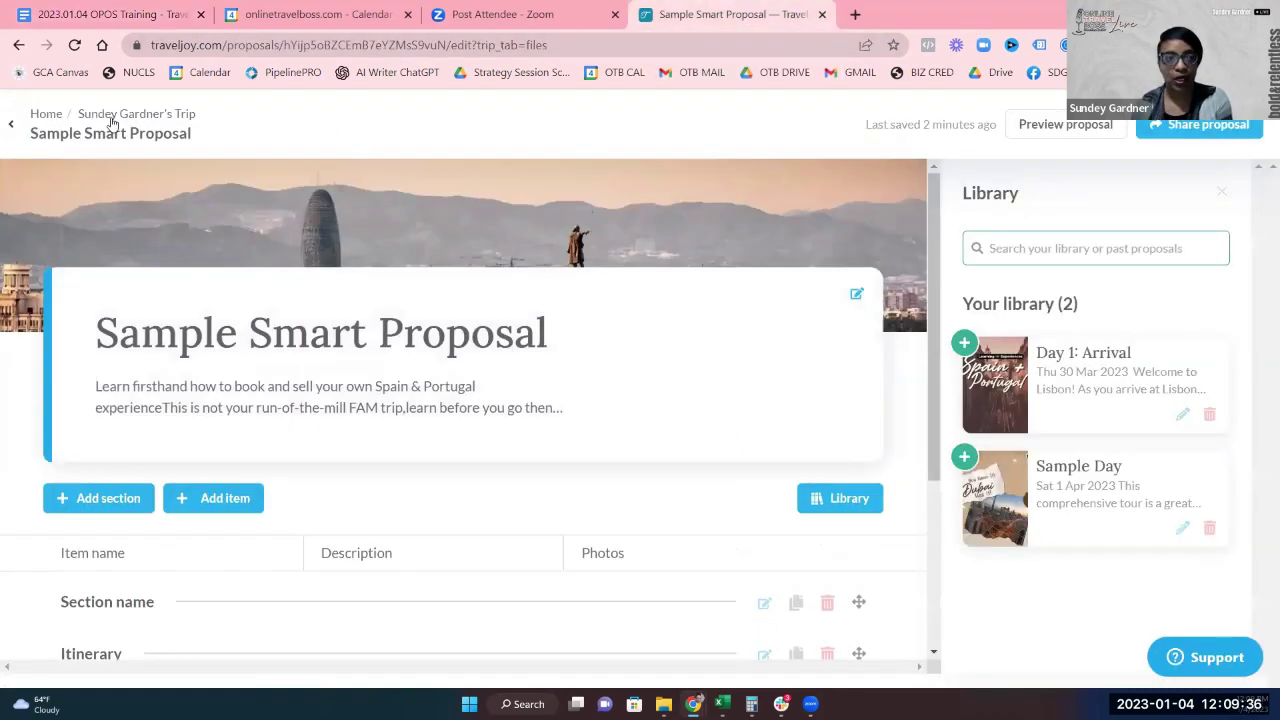
click(48, 115)
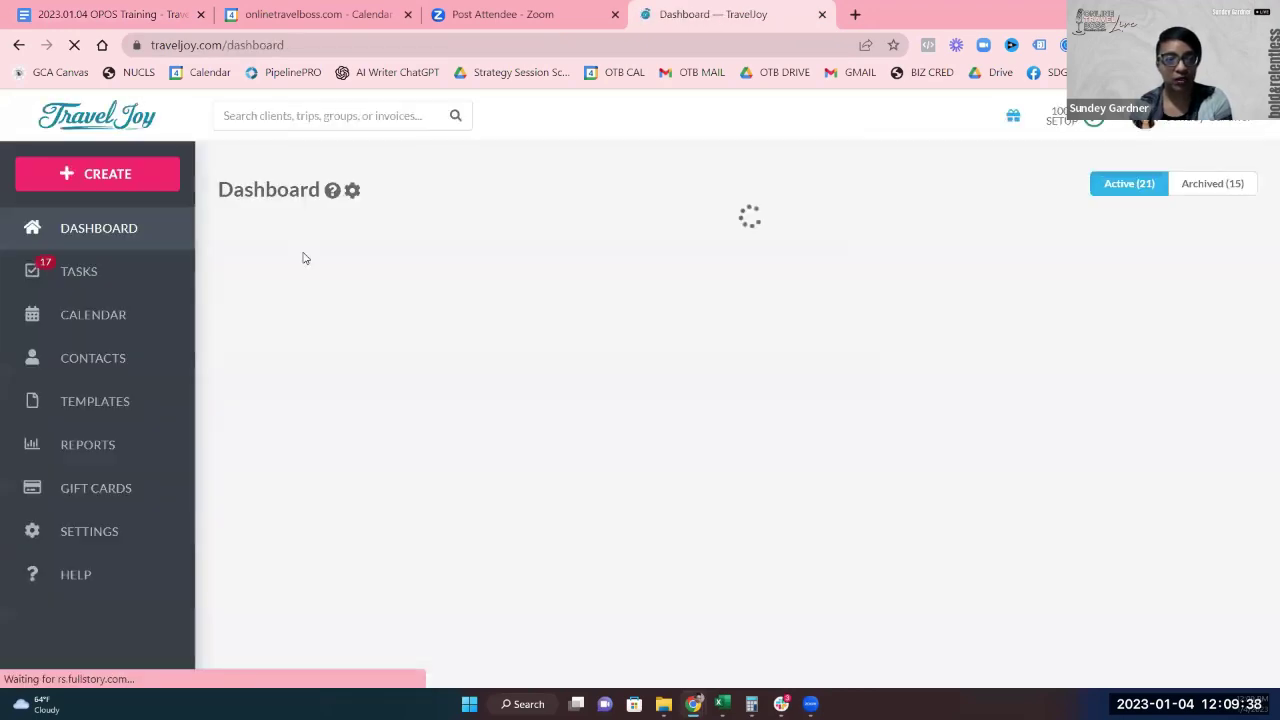
scroll(270, 513, down, 2)
scroll(270, 513, down, 2)
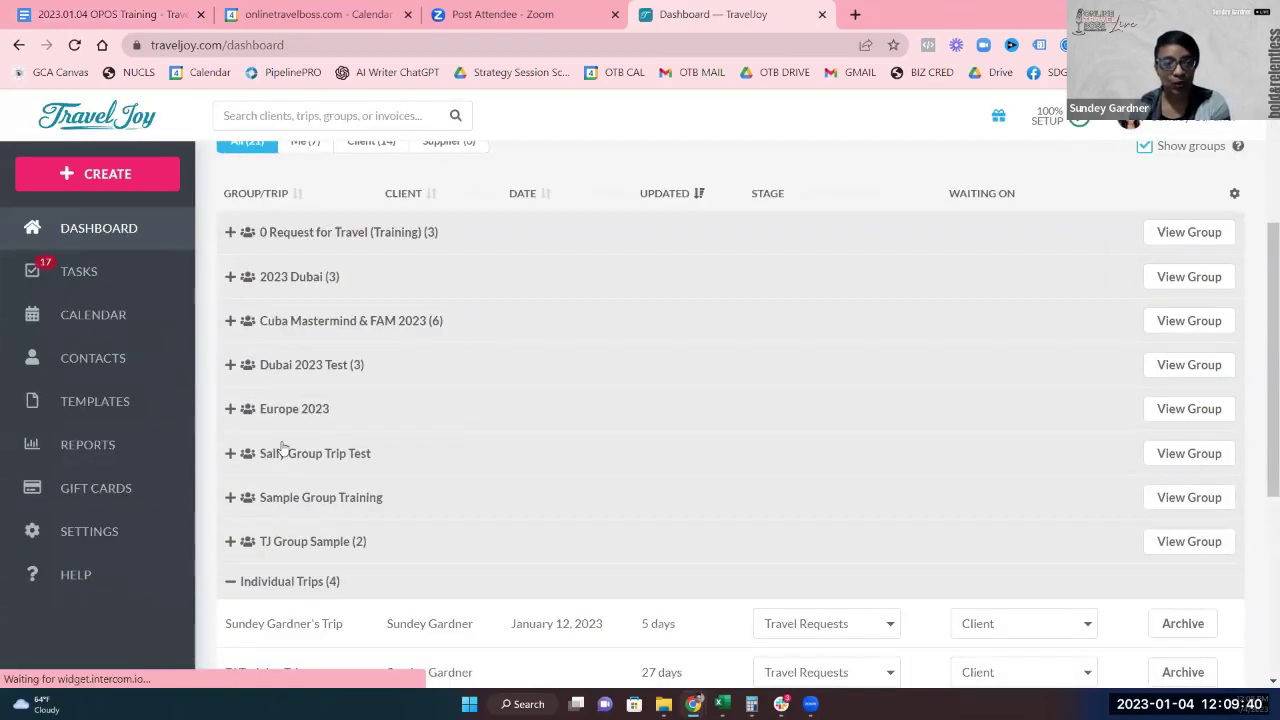
click(306, 368)
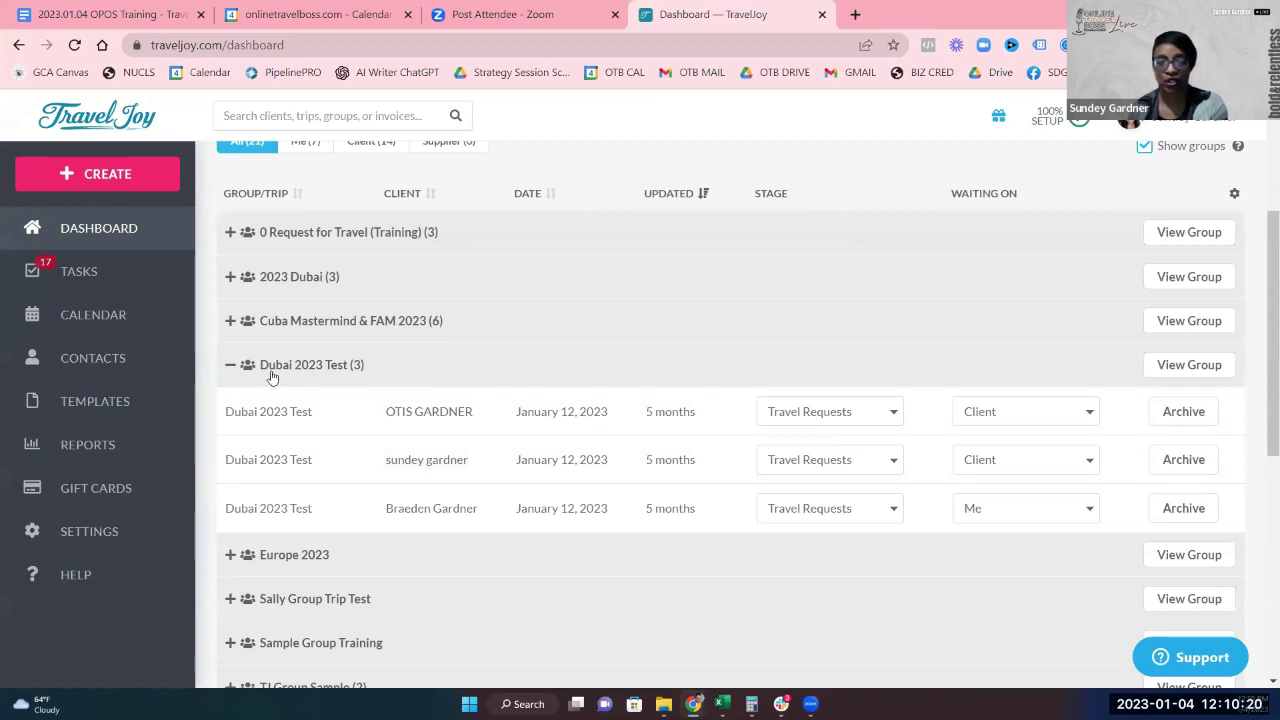
click(1160, 373)
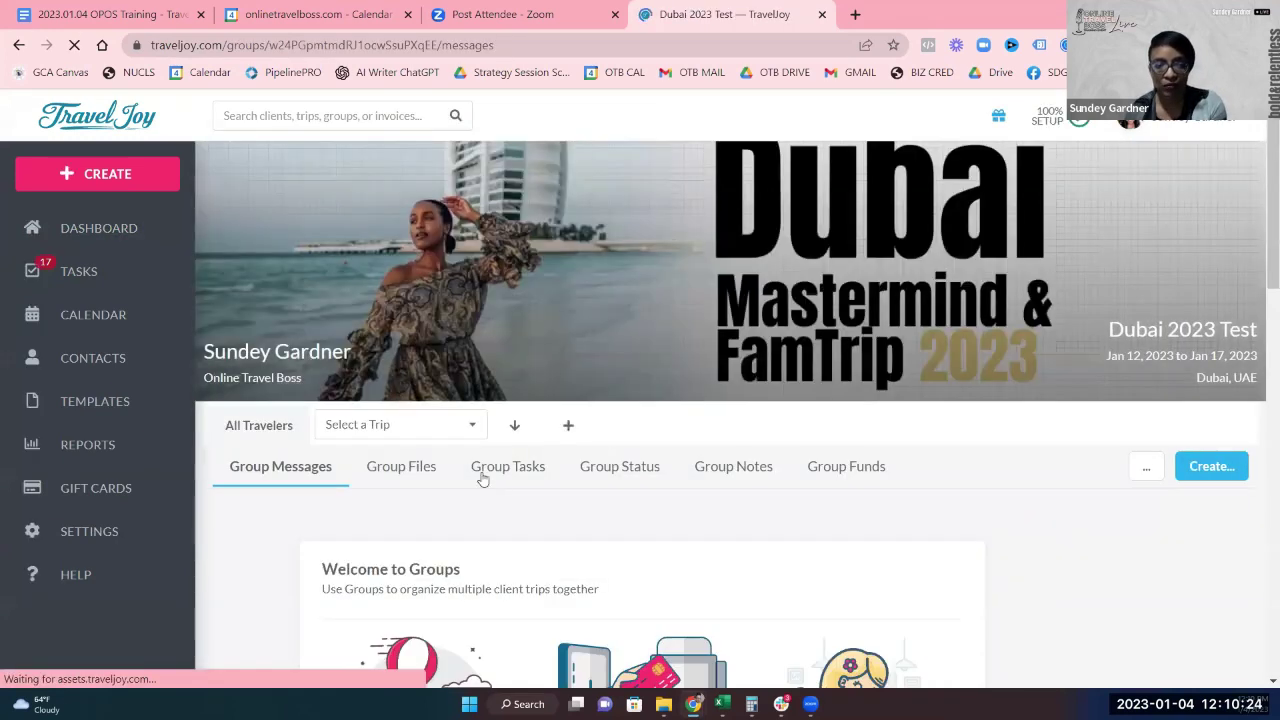
Open the published Group Booking Page dated Aug 14, 2022 from the group's files for editing.
scroll(473, 470, down, 2)
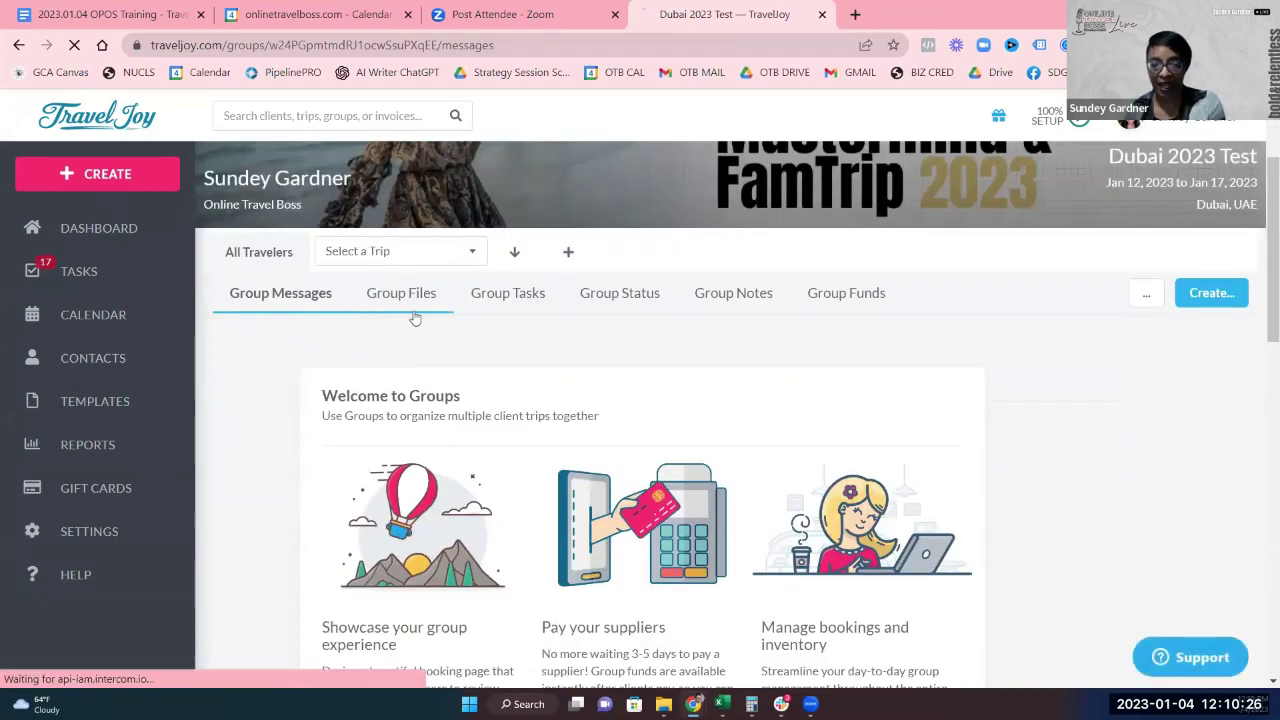
click(410, 309)
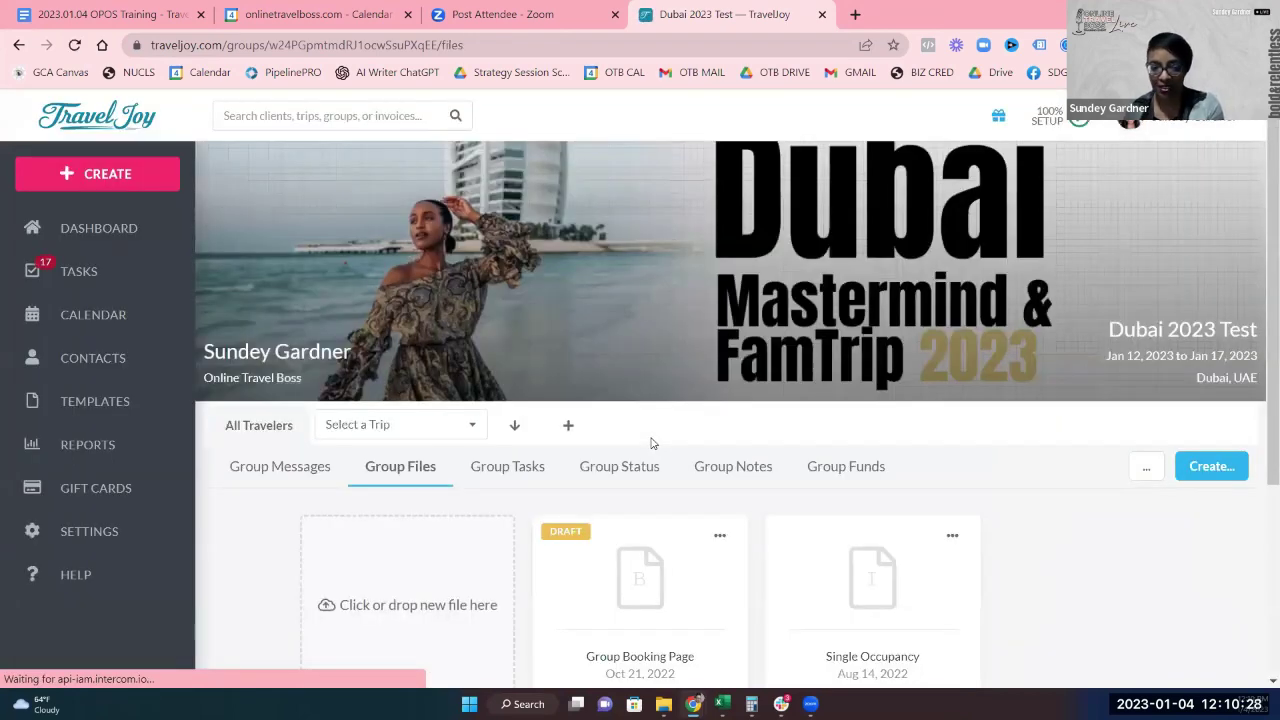
scroll(745, 489, down, 1)
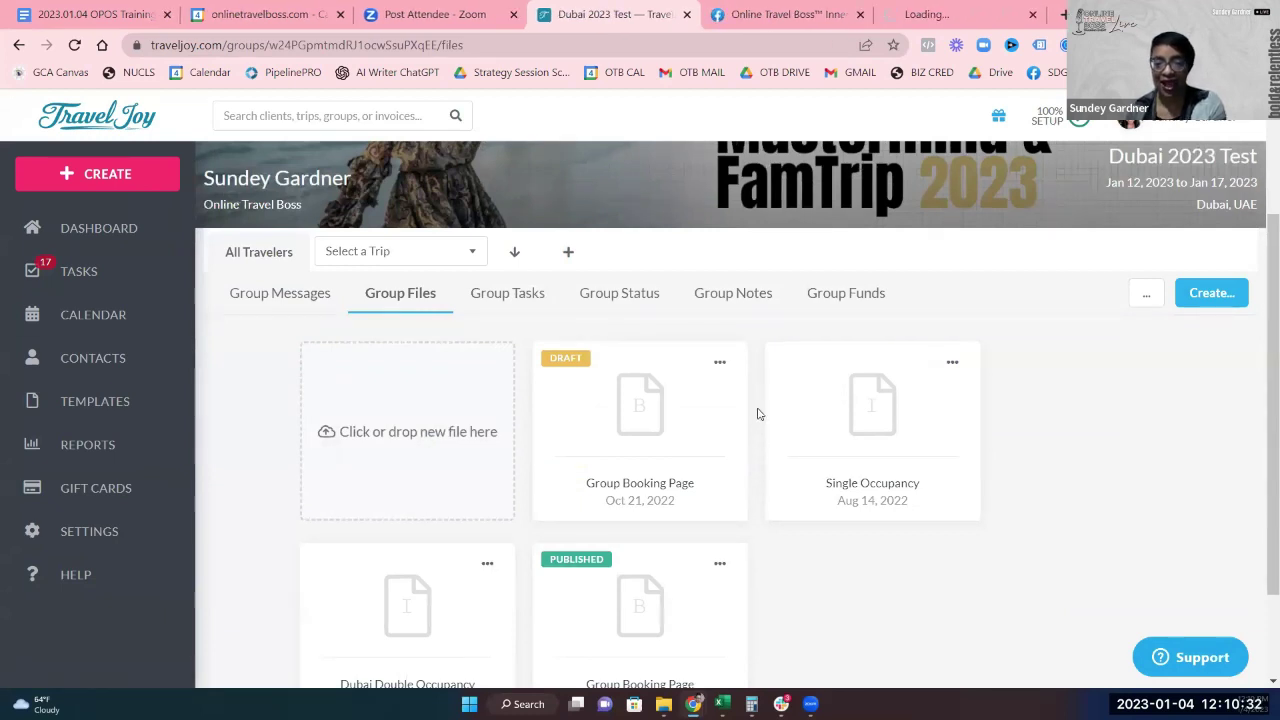
scroll(755, 420, down, 1)
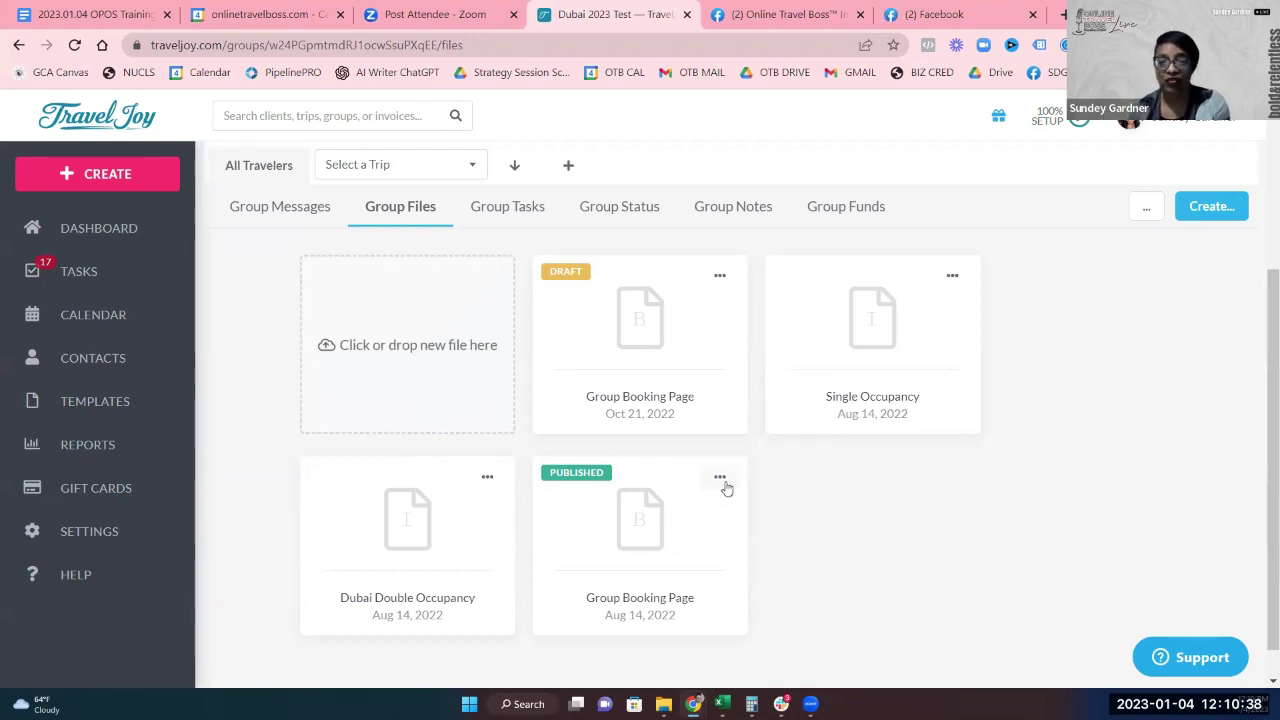
click(721, 481)
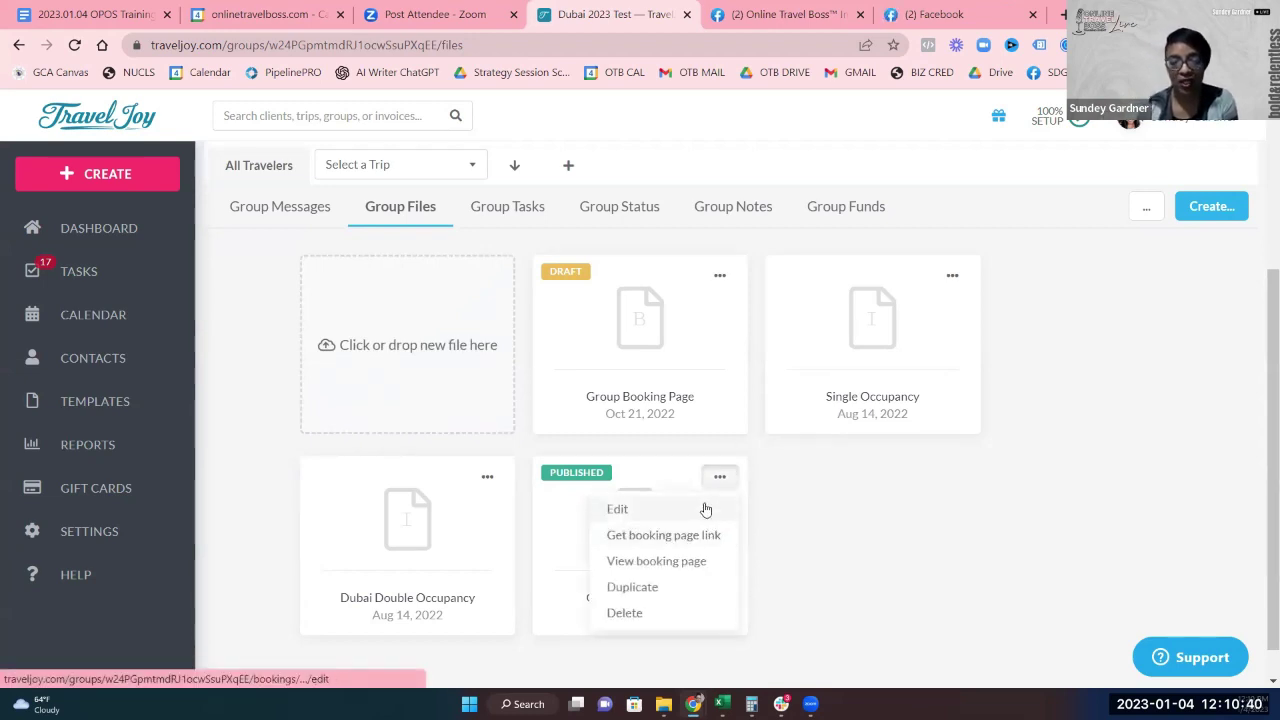
click(705, 509)
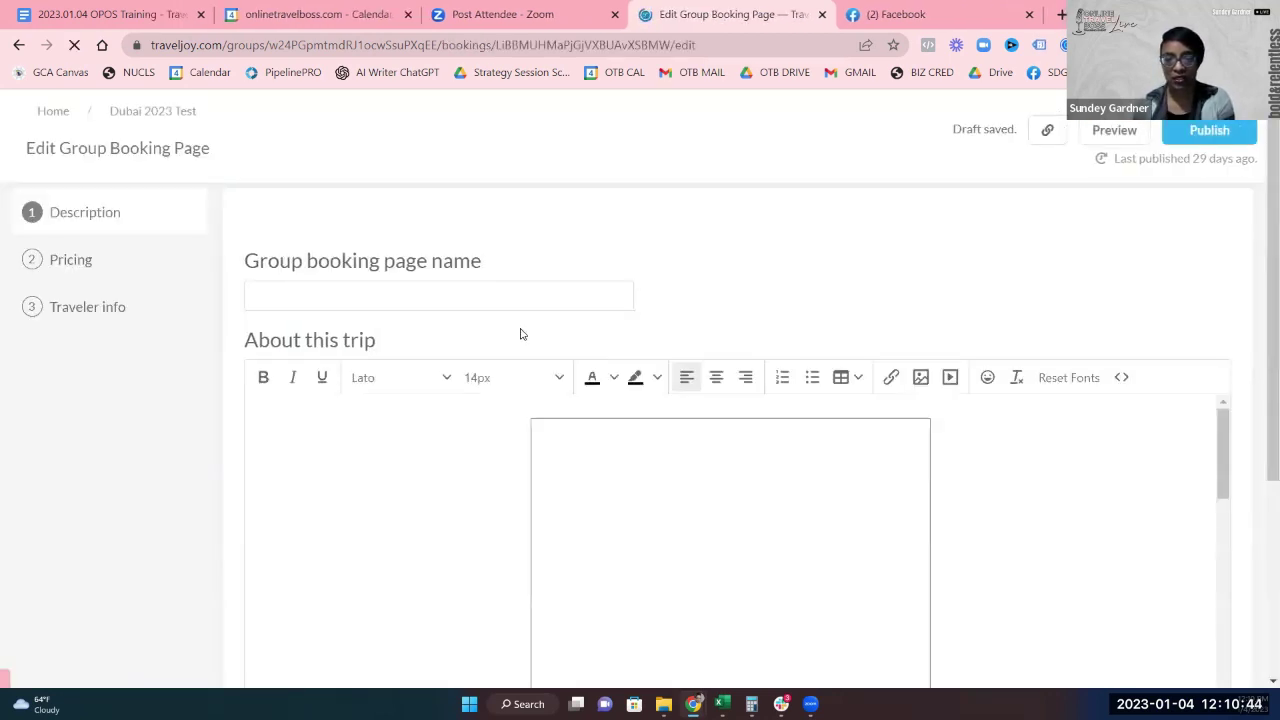
Preview the group booking page and read through its trip description and daily itinerary.
scroll(537, 354, down, 1)
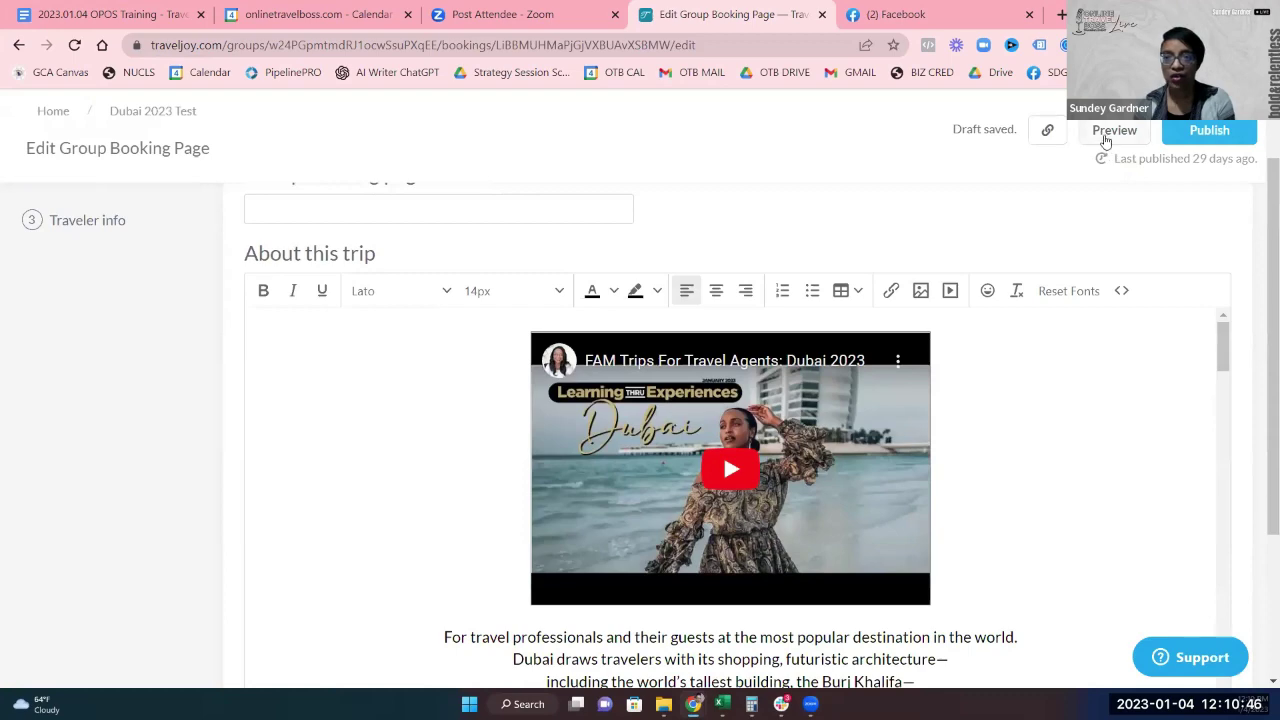
click(1106, 138)
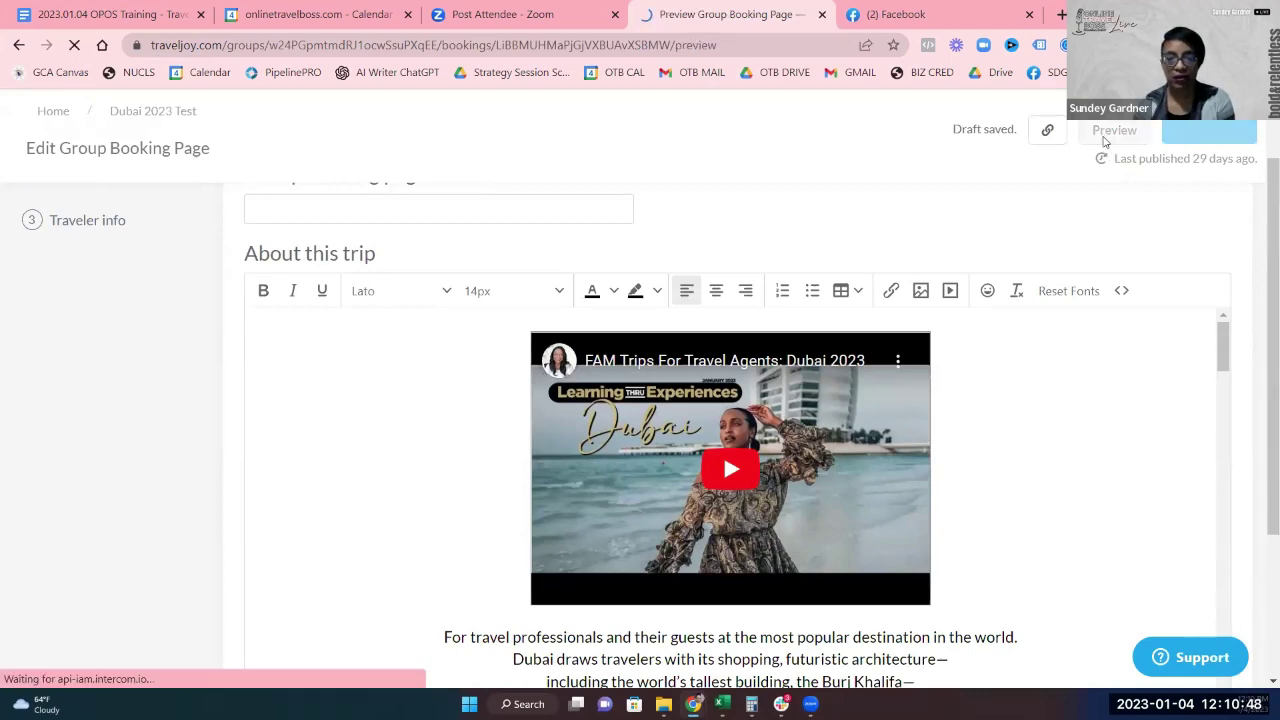
scroll(577, 270, down, 2)
scroll(577, 270, down, 6)
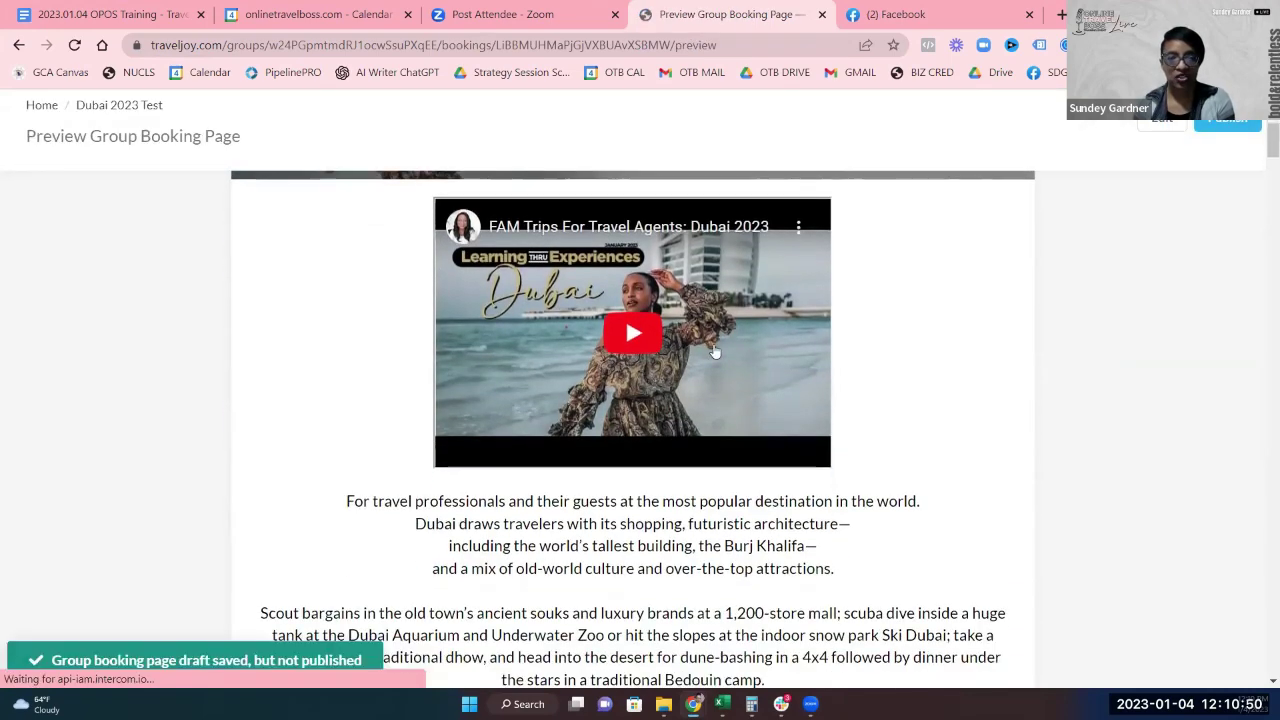
scroll(638, 441, down, 12)
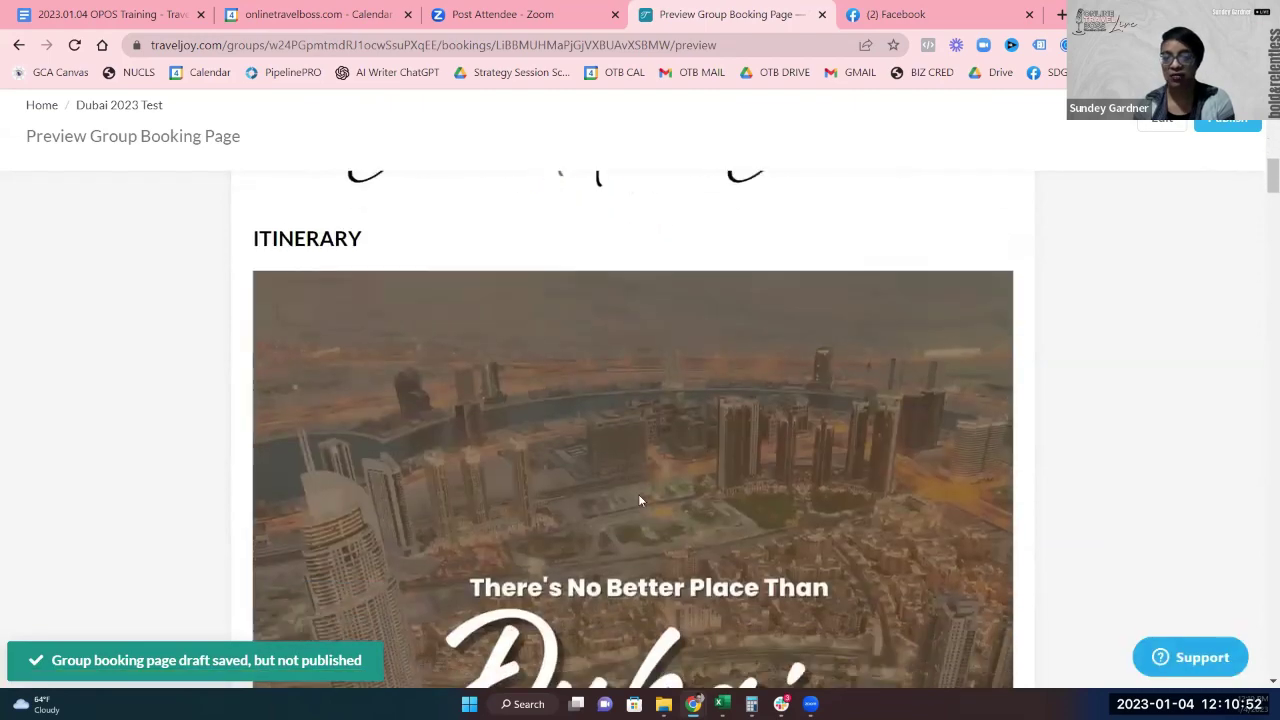
scroll(628, 469, down, 5)
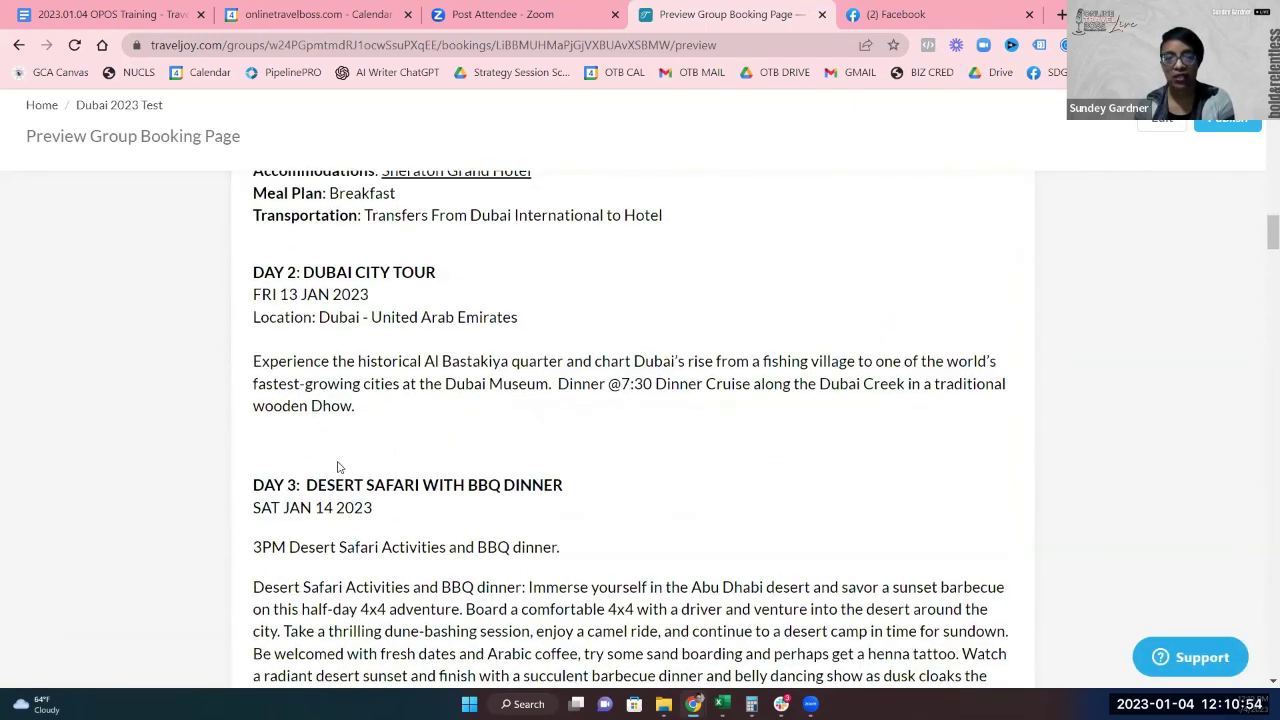
scroll(390, 533, down, 7)
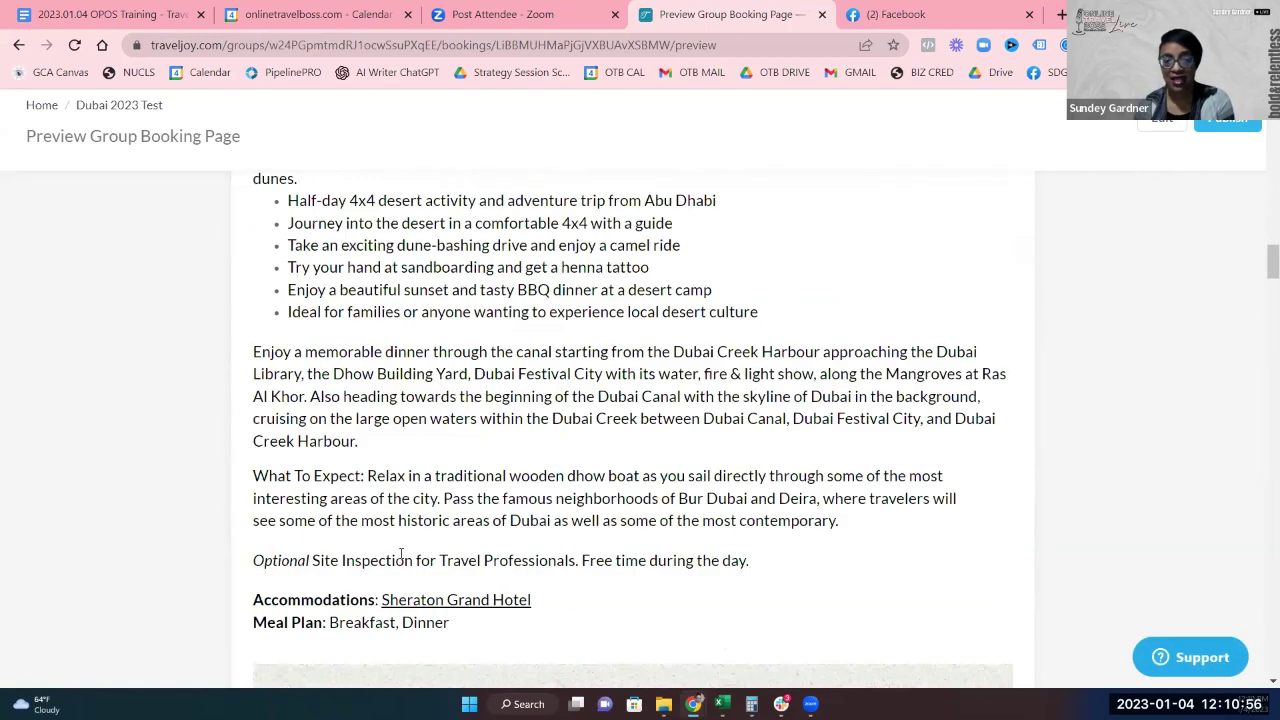
Highlight the dates under the Day 2 Dubai City Tour and Day 3 Desert Safari headings in the previewed itinerary.
scroll(405, 540, up, 6)
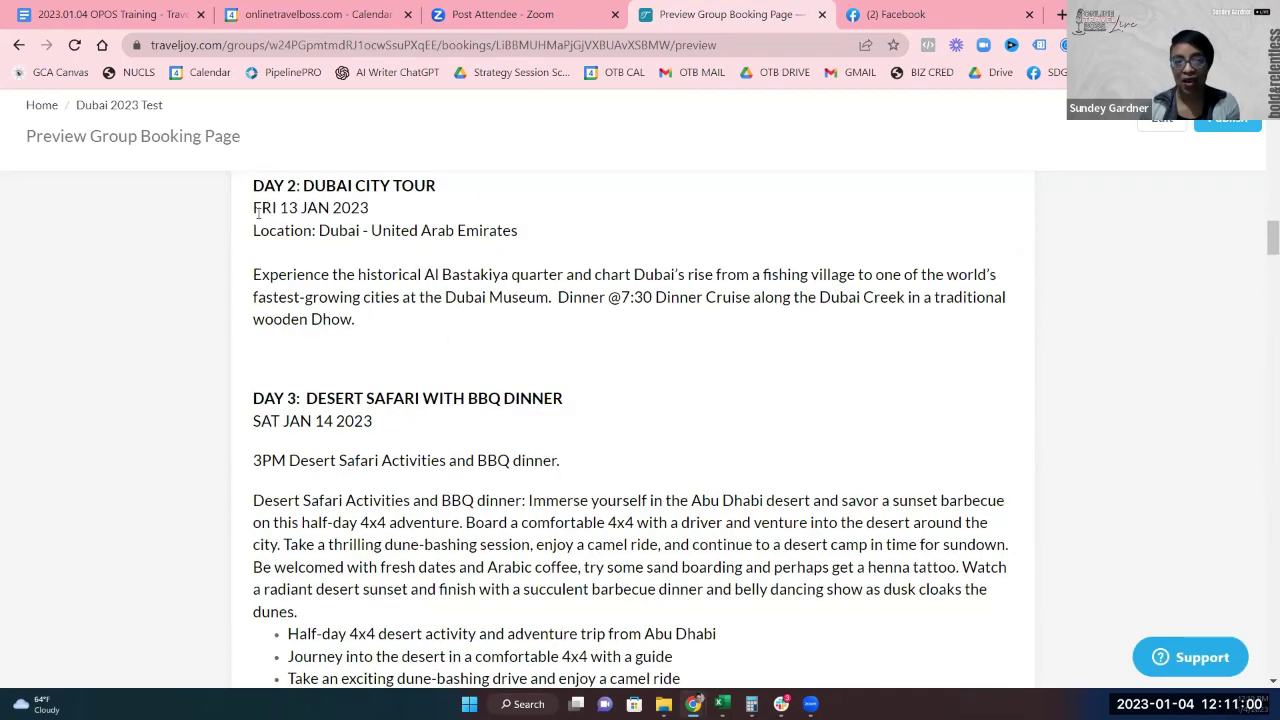
drag(260, 210, 373, 222)
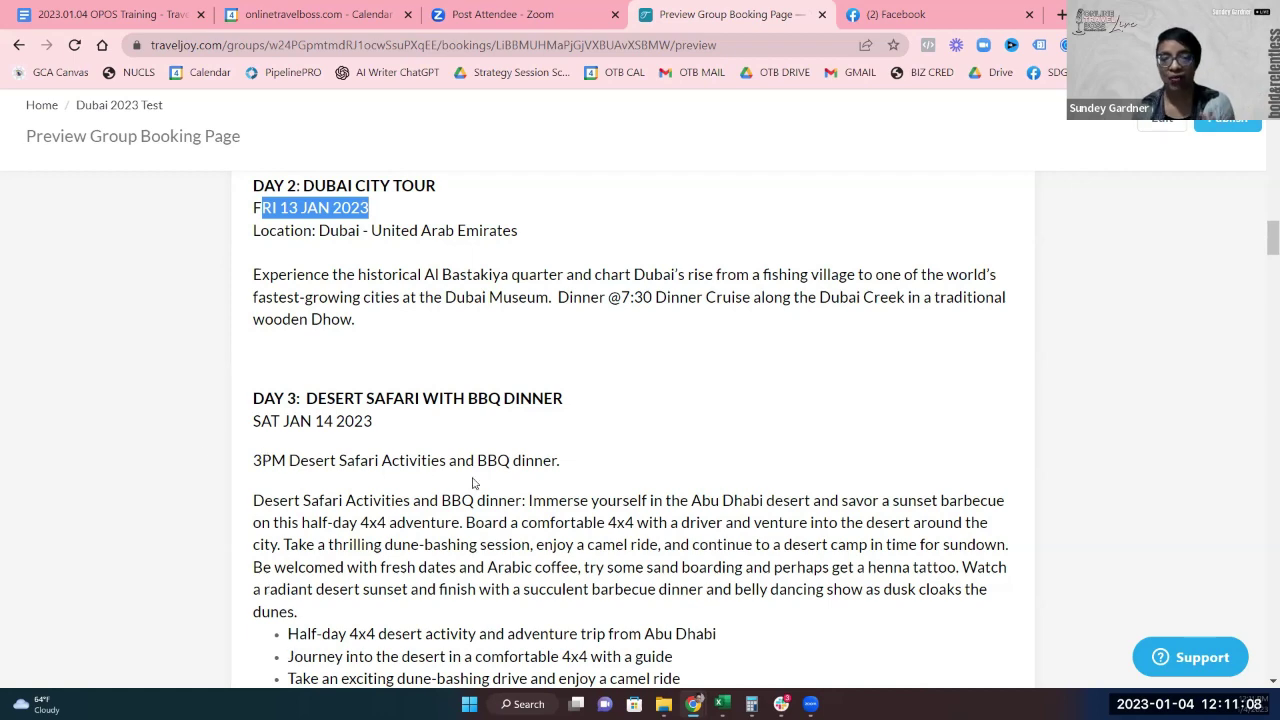
drag(382, 428, 270, 422)
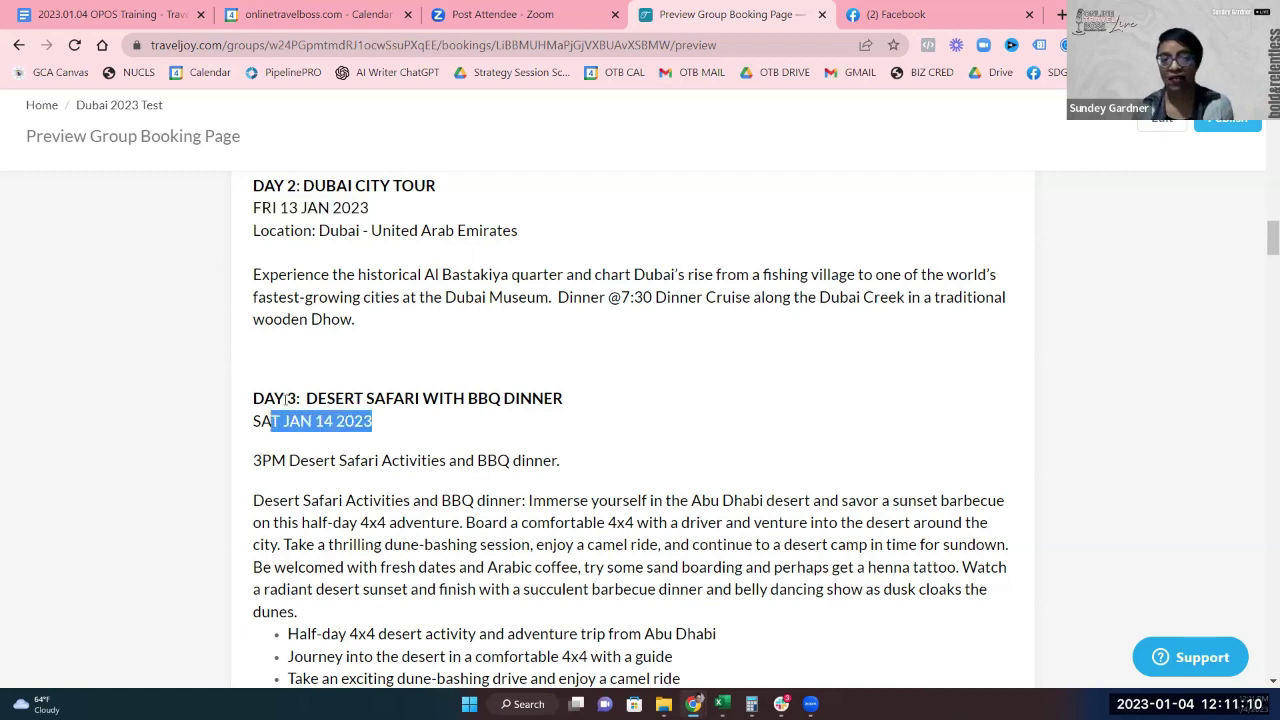
Return from the preview to editing the group booking page and open its pricing settings.
scroll(425, 497, up, 8)
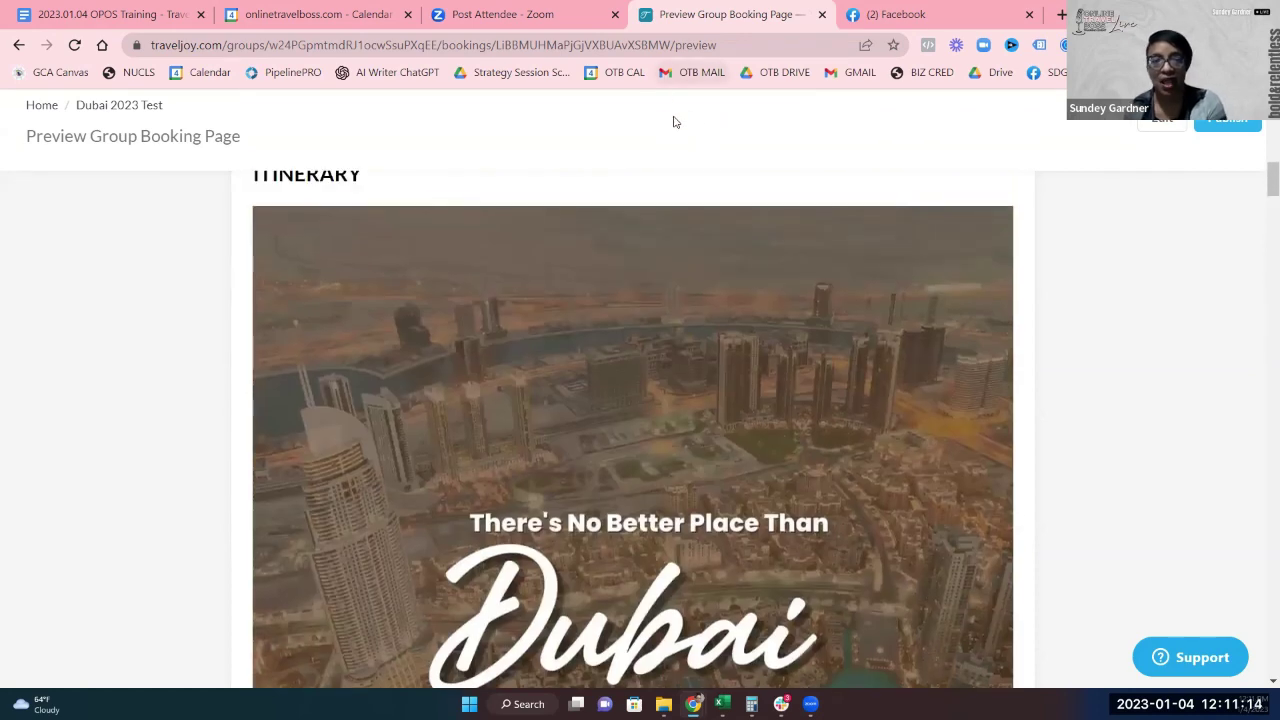
scroll(674, 120, up, 10)
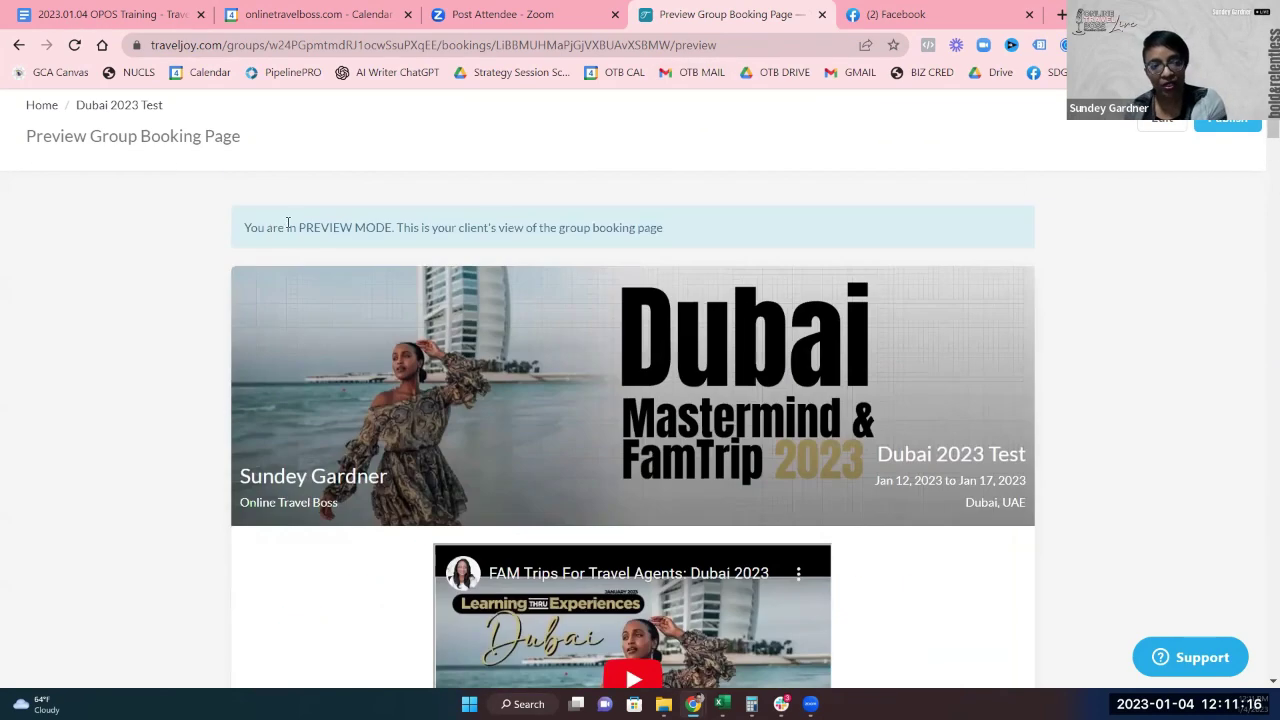
click(1161, 119)
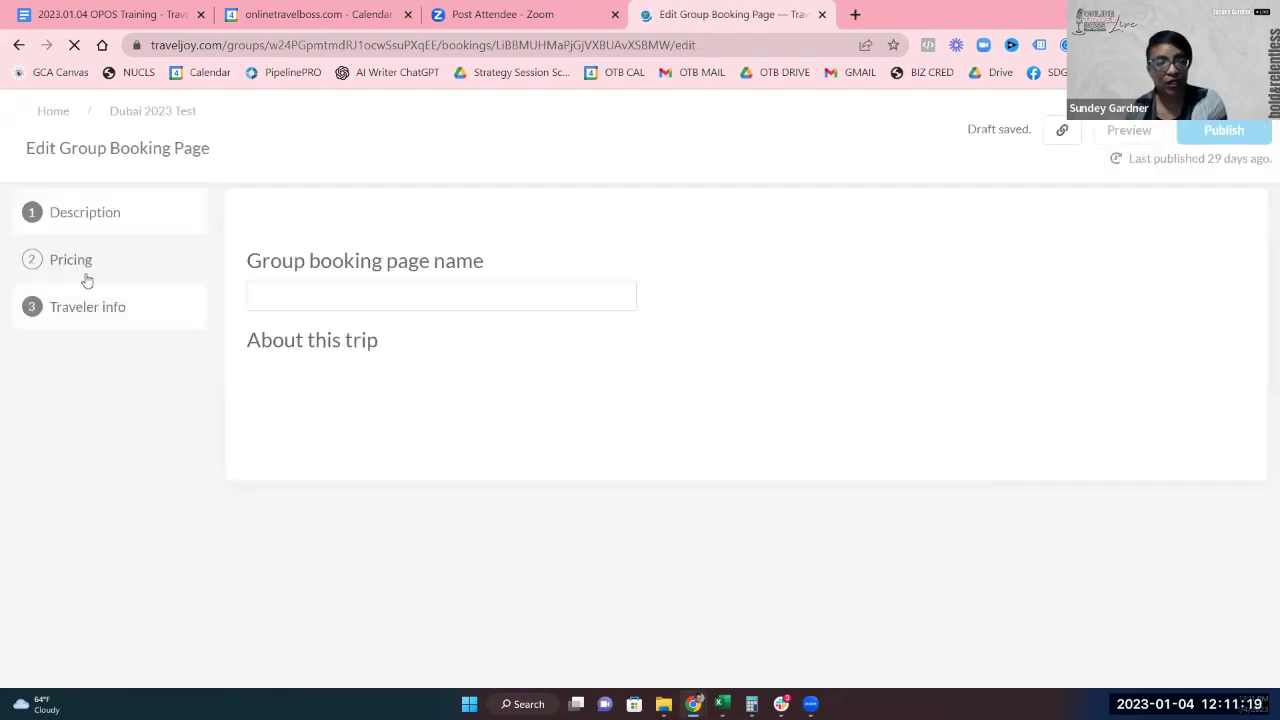
click(64, 262)
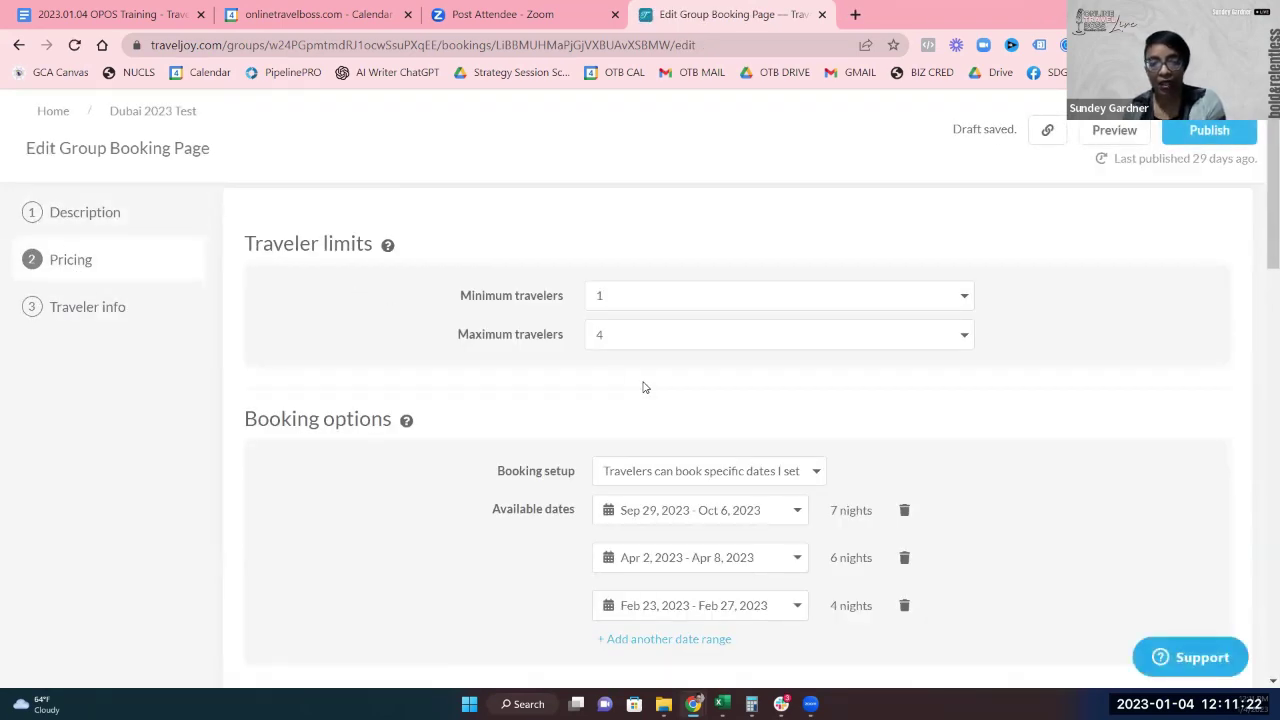
Open the 2023 Dubai Mastermind & FAM package for editing and choose per person, per night as its price basis.
scroll(645, 387, down, 3)
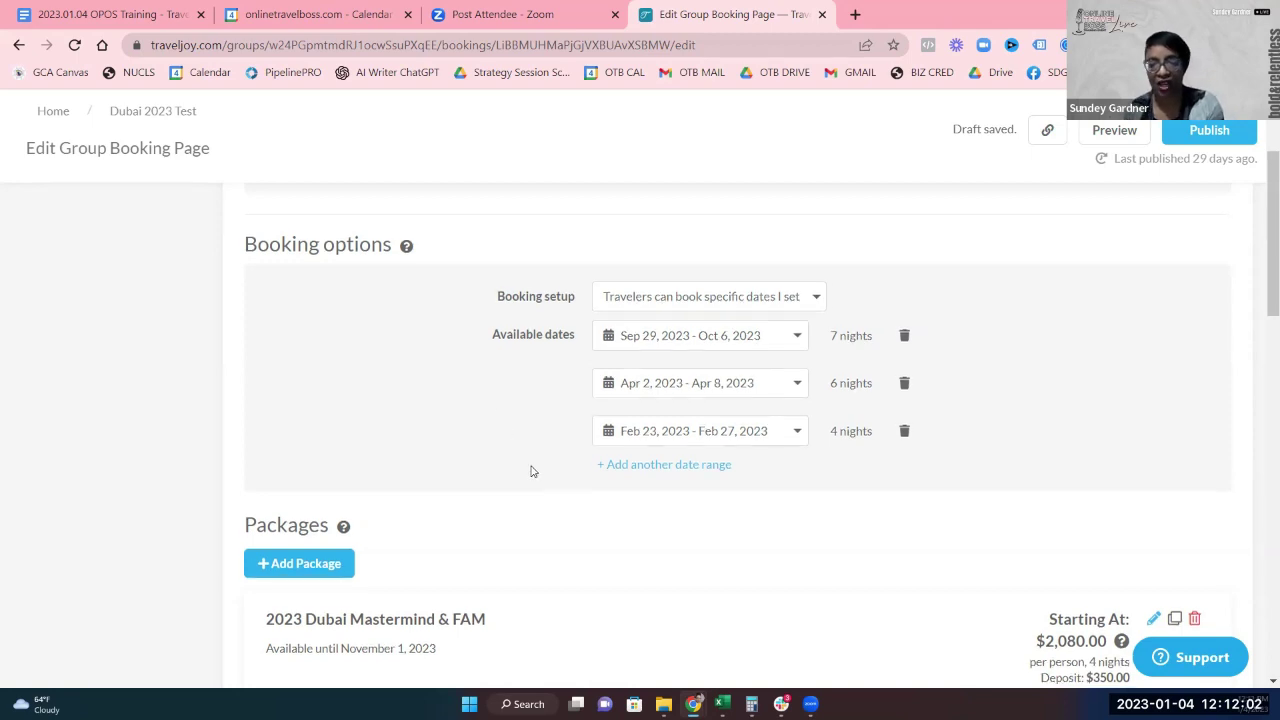
scroll(531, 471, down, 2)
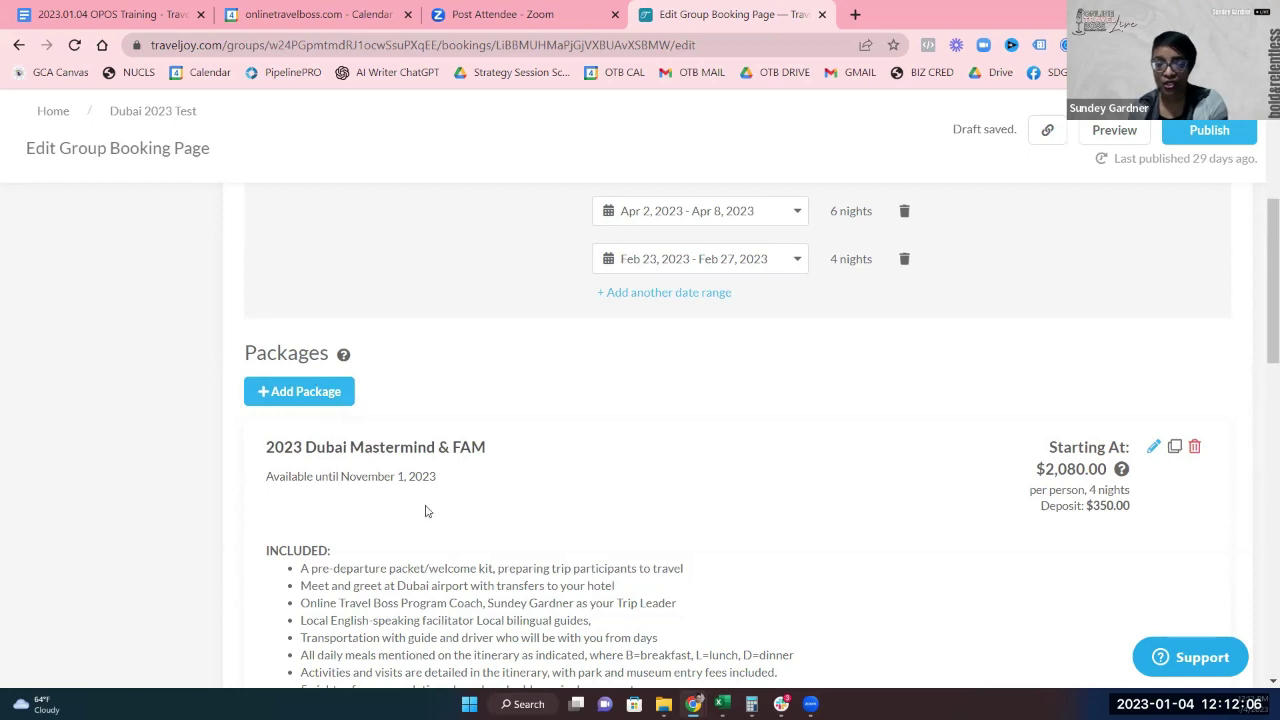
click(1152, 449)
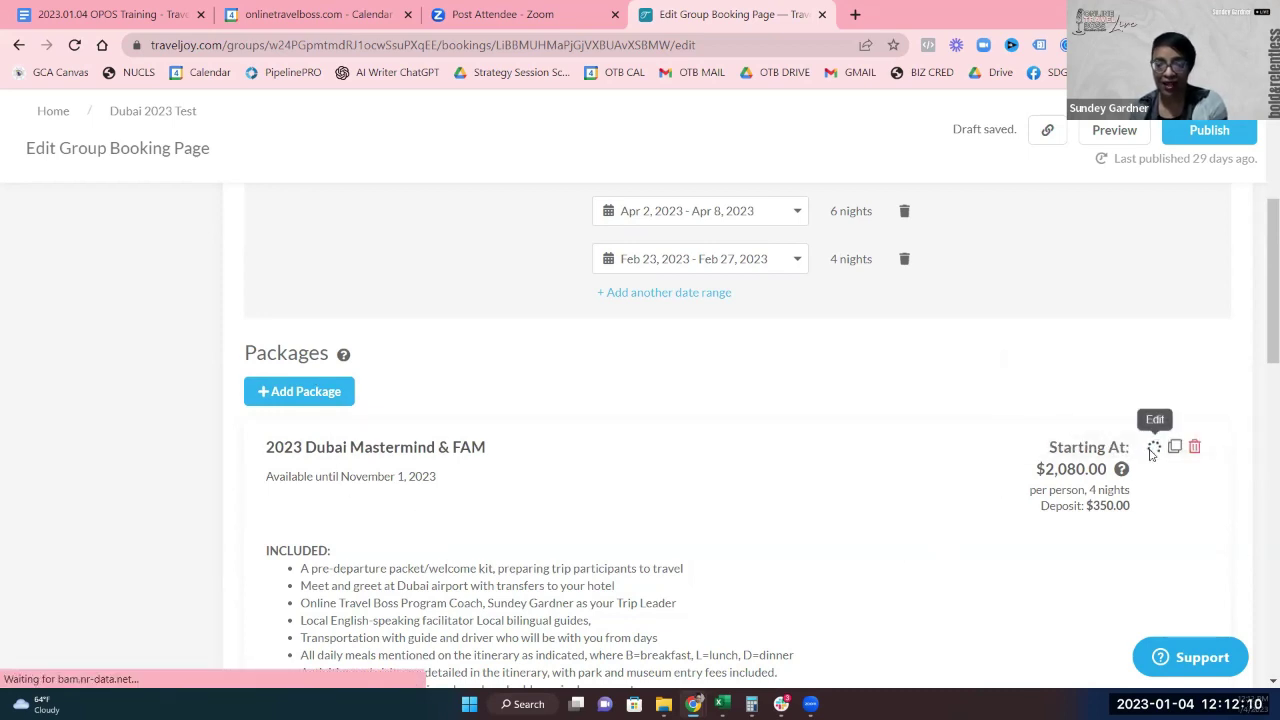
scroll(725, 412, down, 2)
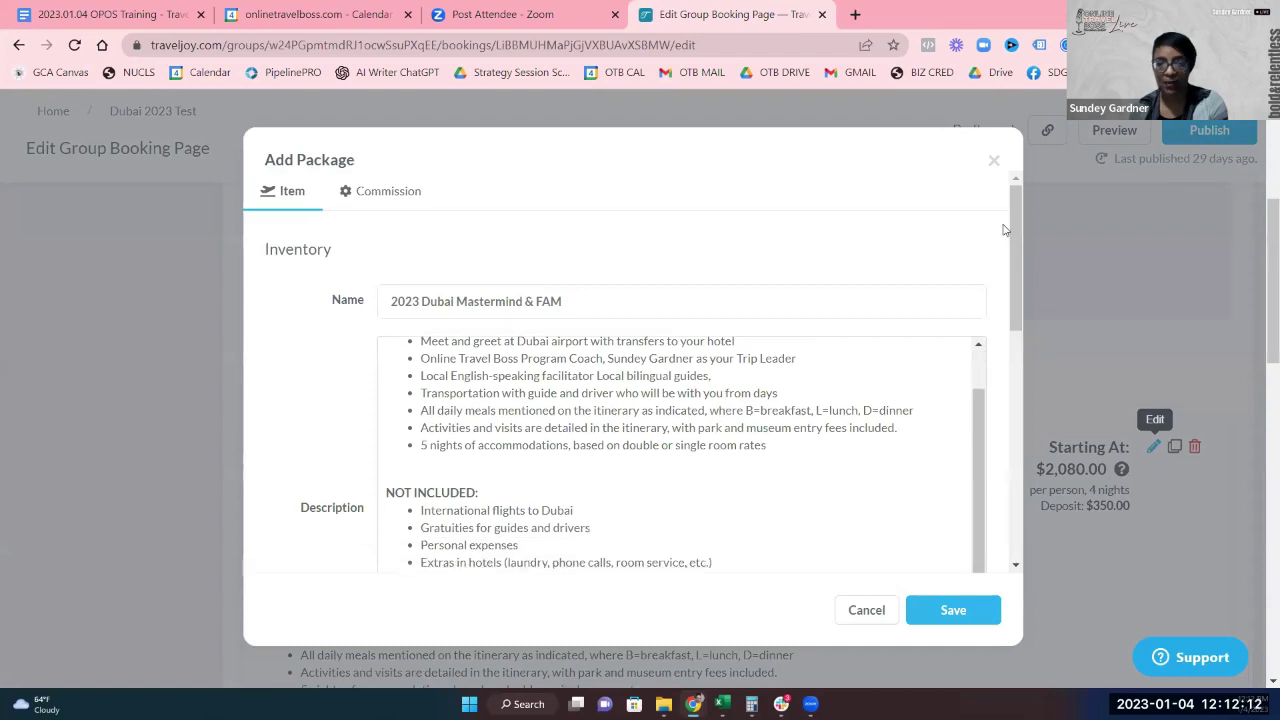
drag(1004, 230, 986, 477)
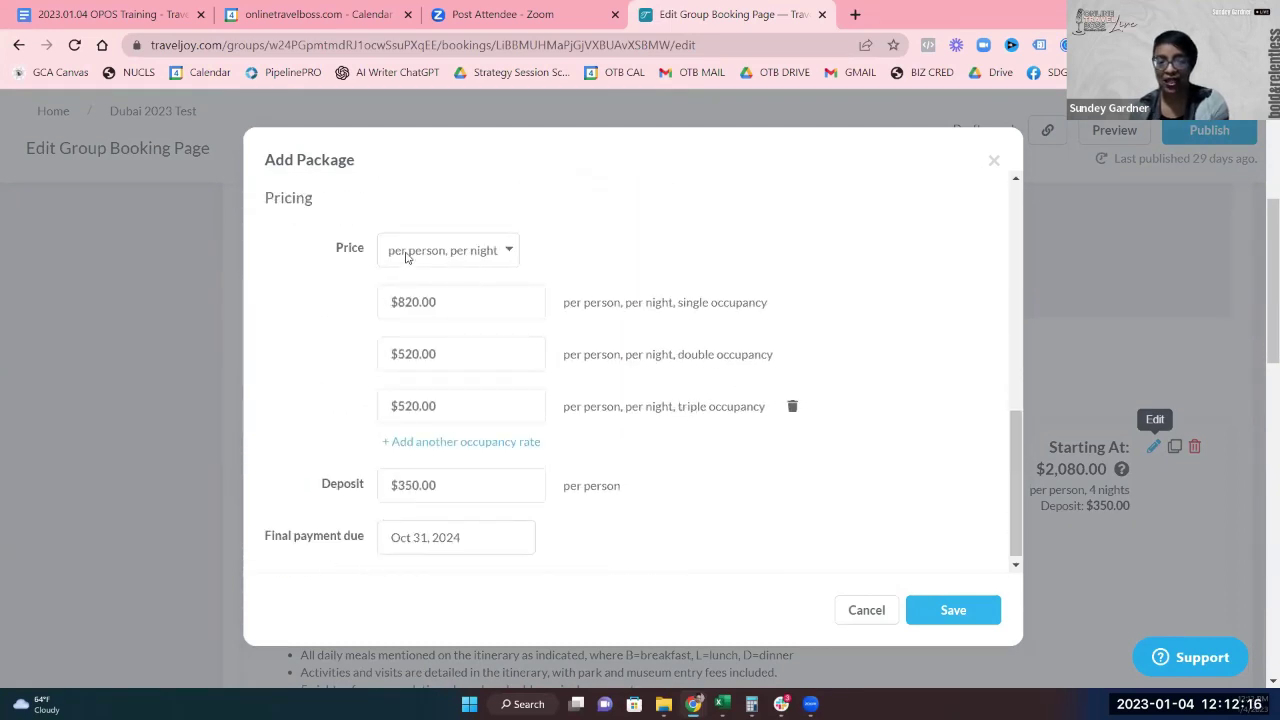
click(497, 254)
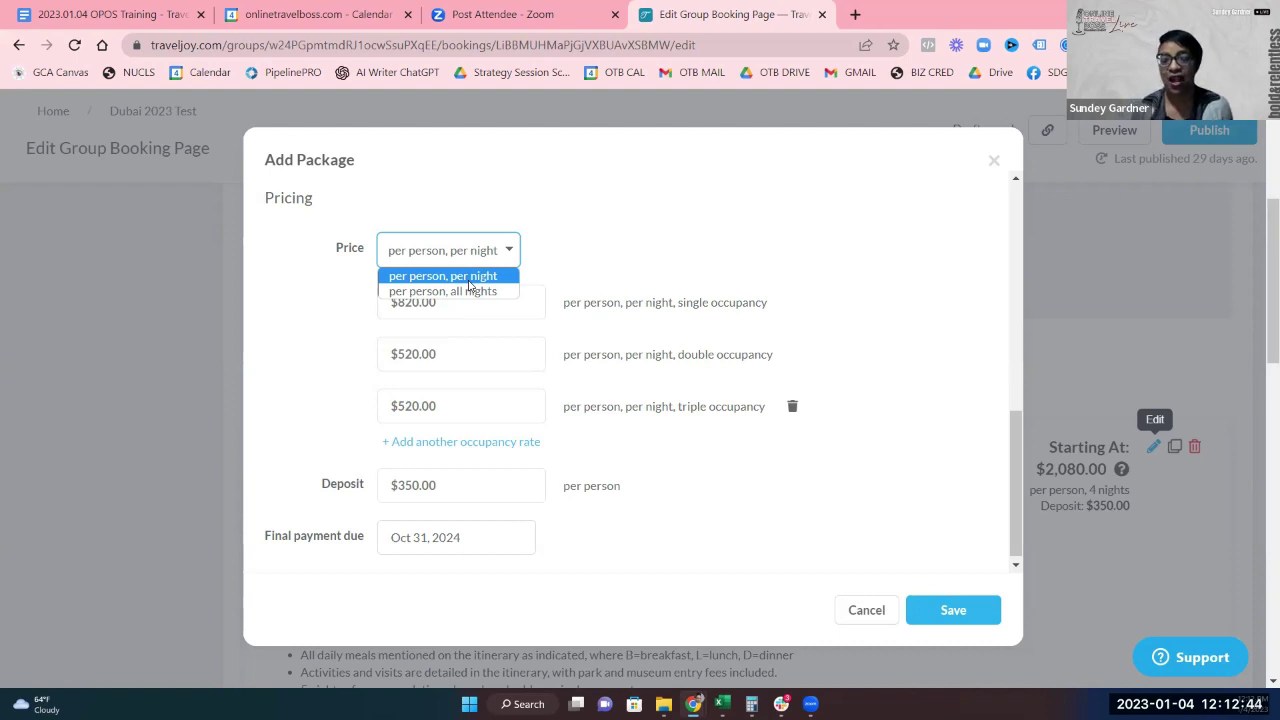
click(405, 276)
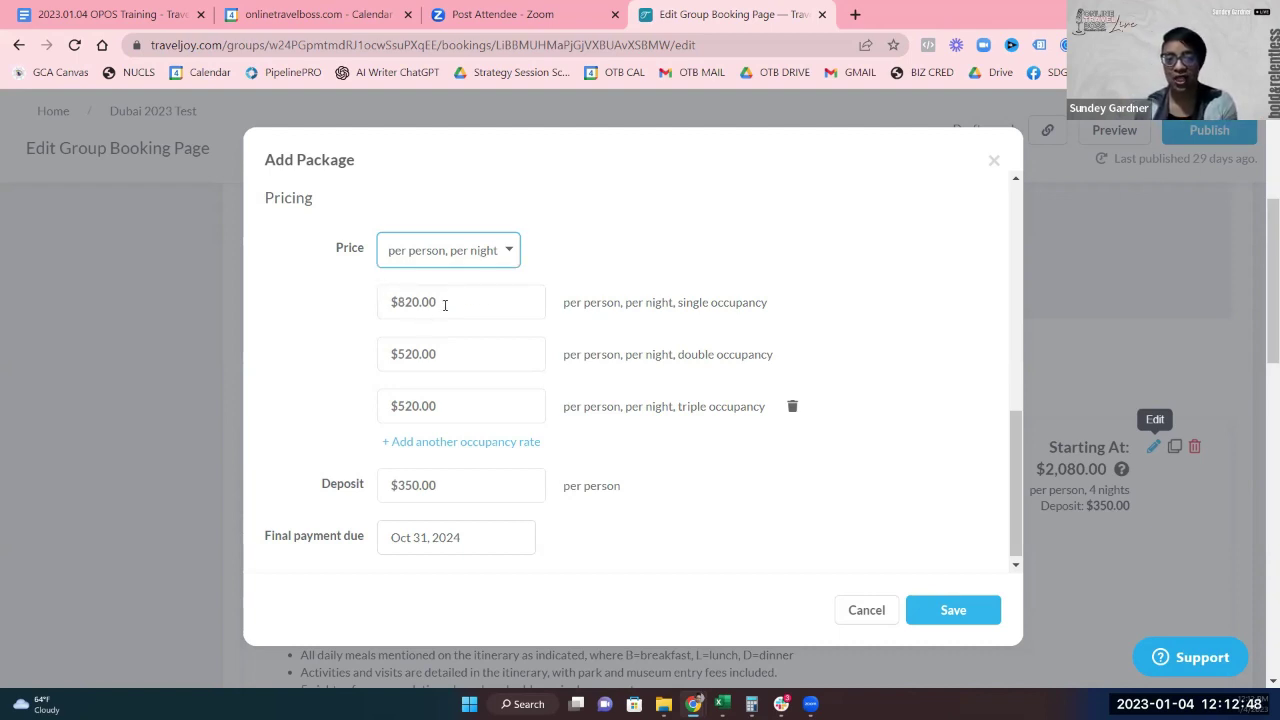
Set the package's single occupancy rate to $520.00 per person, per night.
click(445, 304)
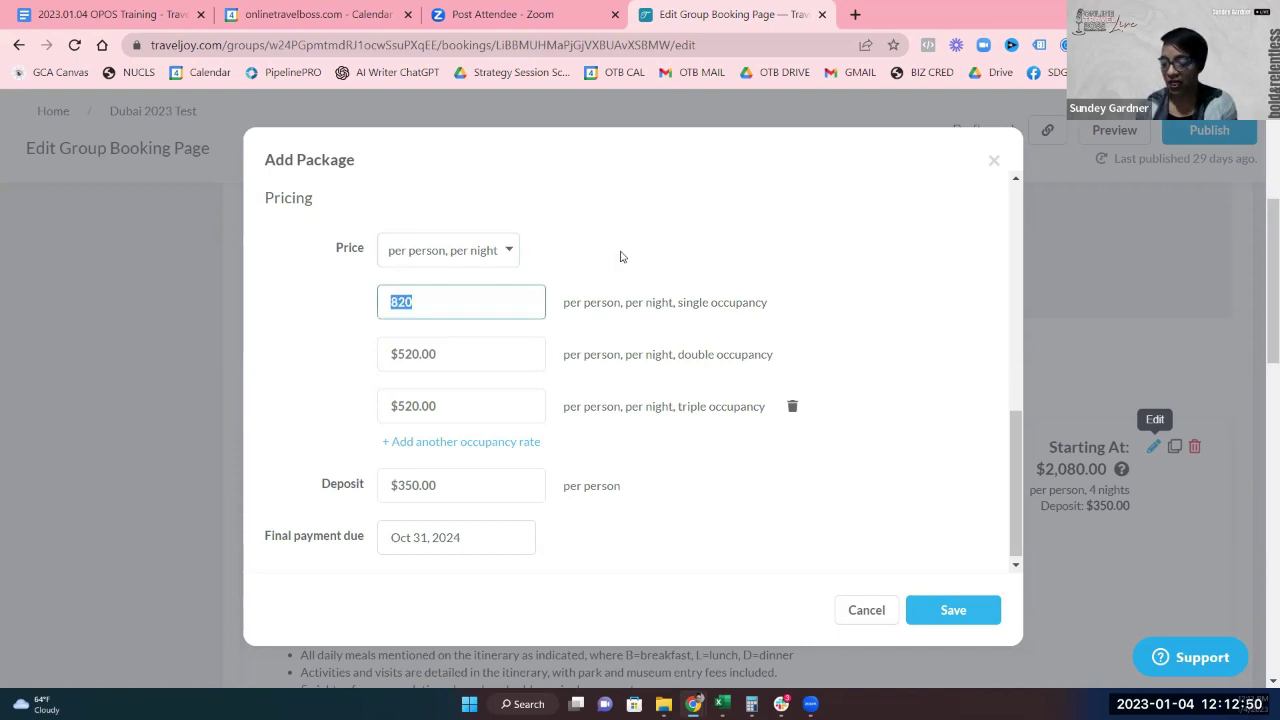
text(320.0)
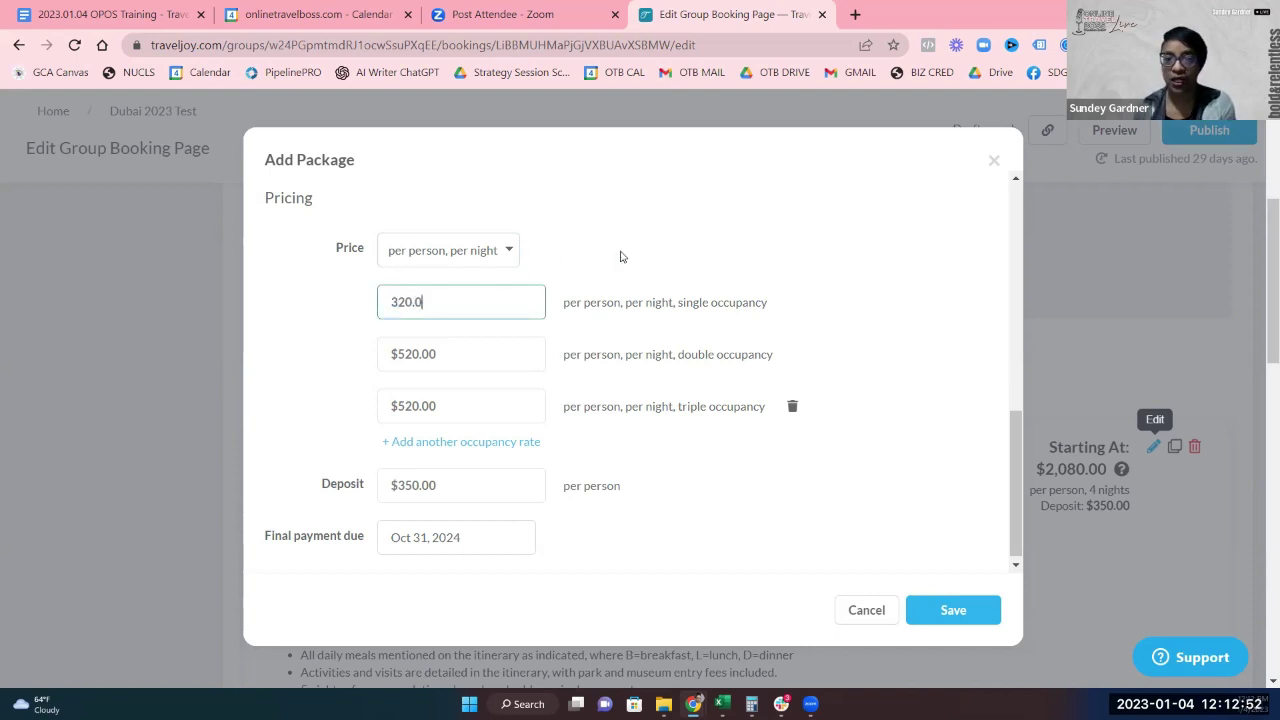
key(BackSpace)
key(BackSpace)
key(BackSpace)
key(BackSpace)
key(BackSpace)
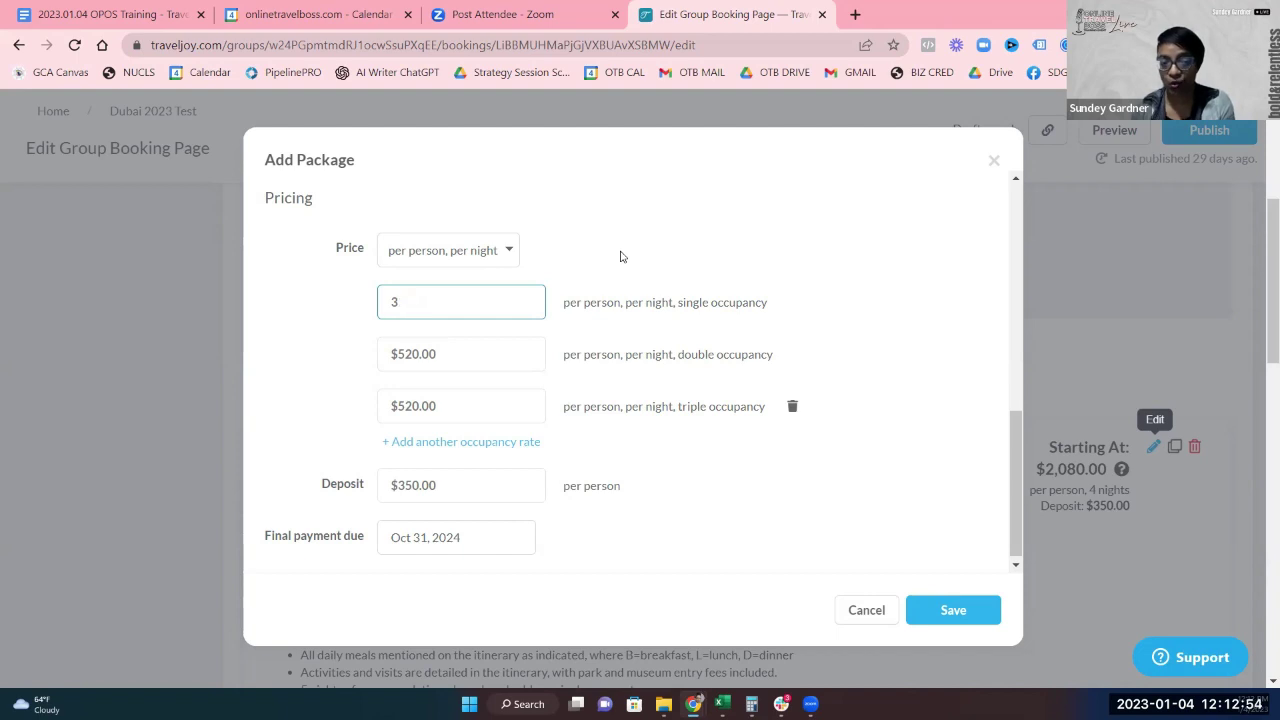
text(520.00)
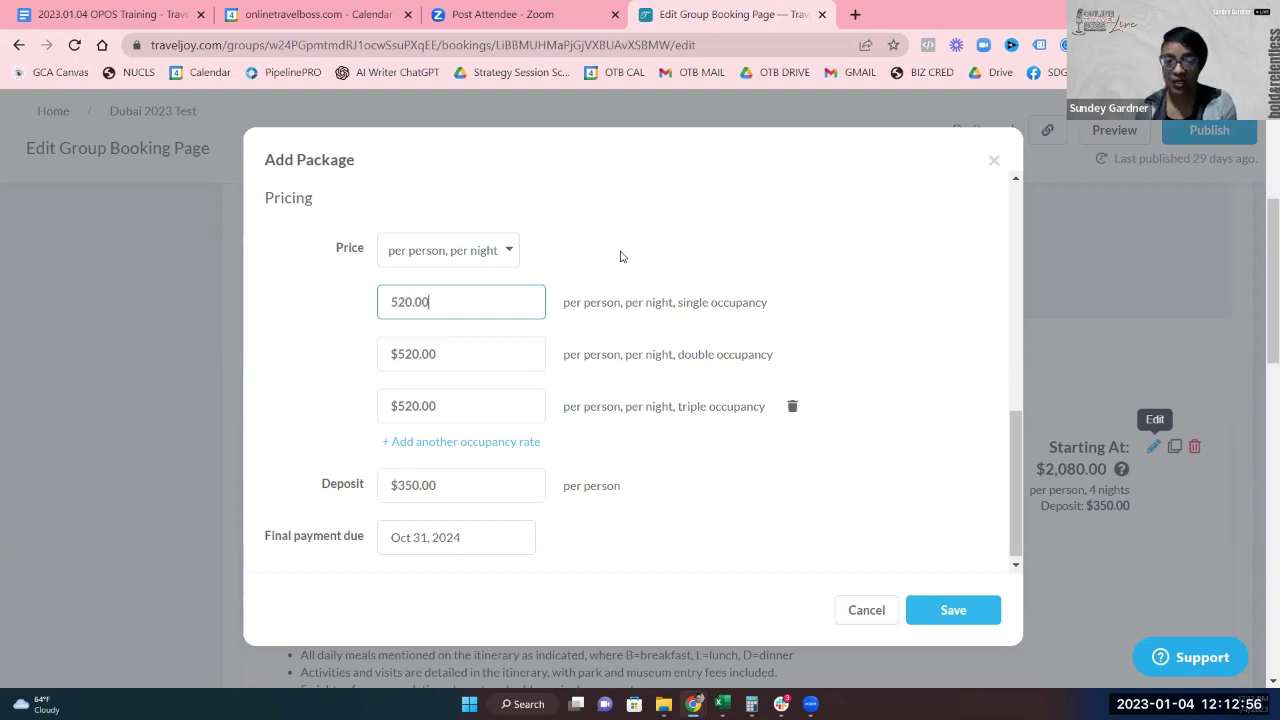
Set the double occupancy rate to $320.00 per person, per night and save the package.
click(440, 352)
key(ctrl+a)
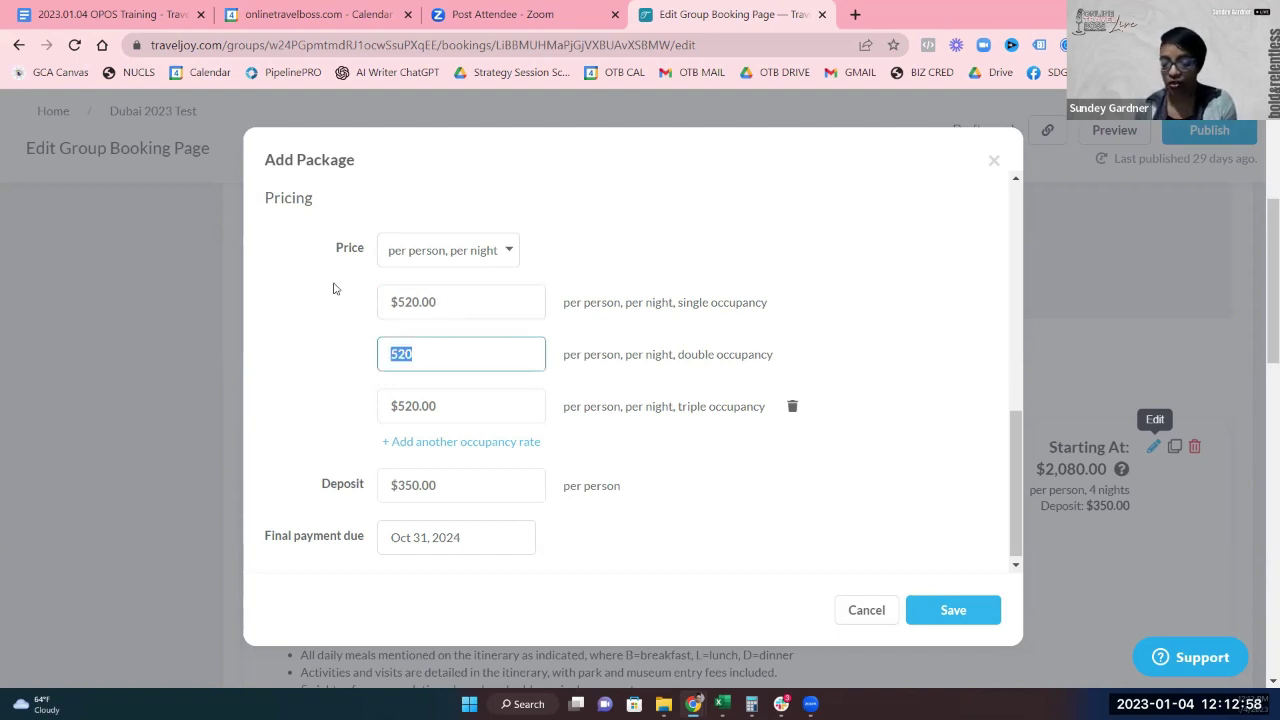
text(320)
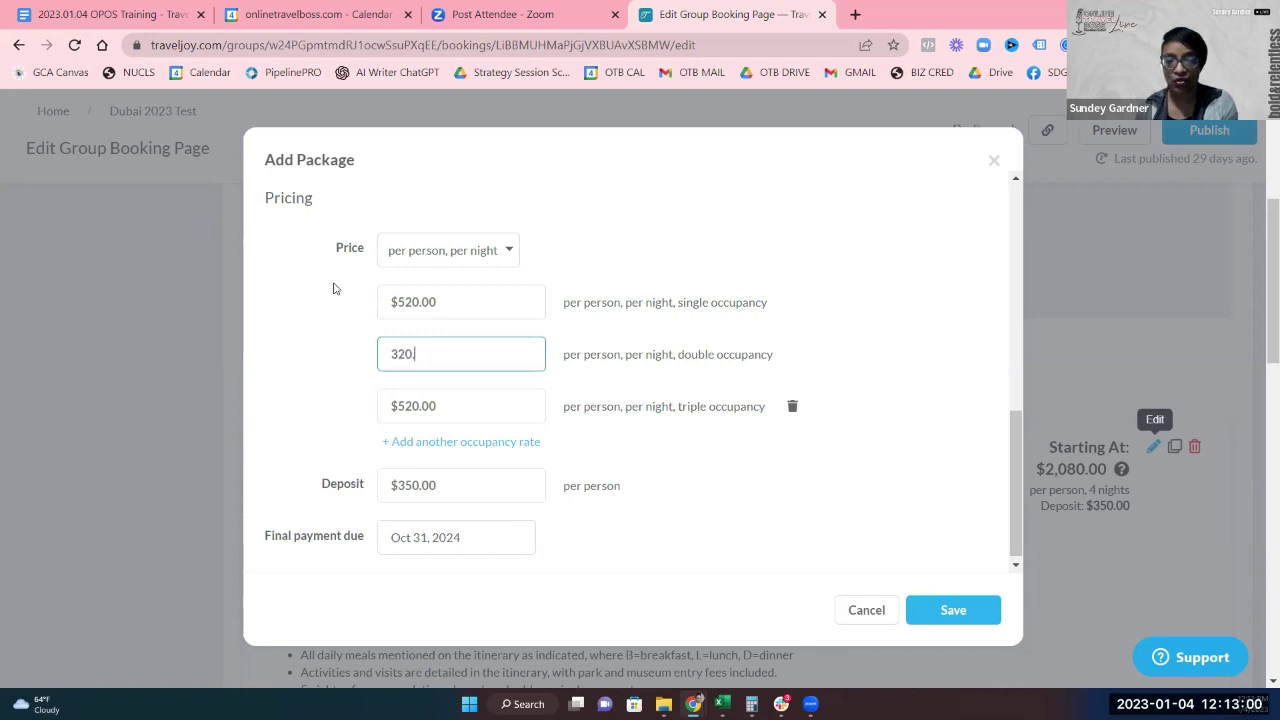
text(.00)
click(445, 488)
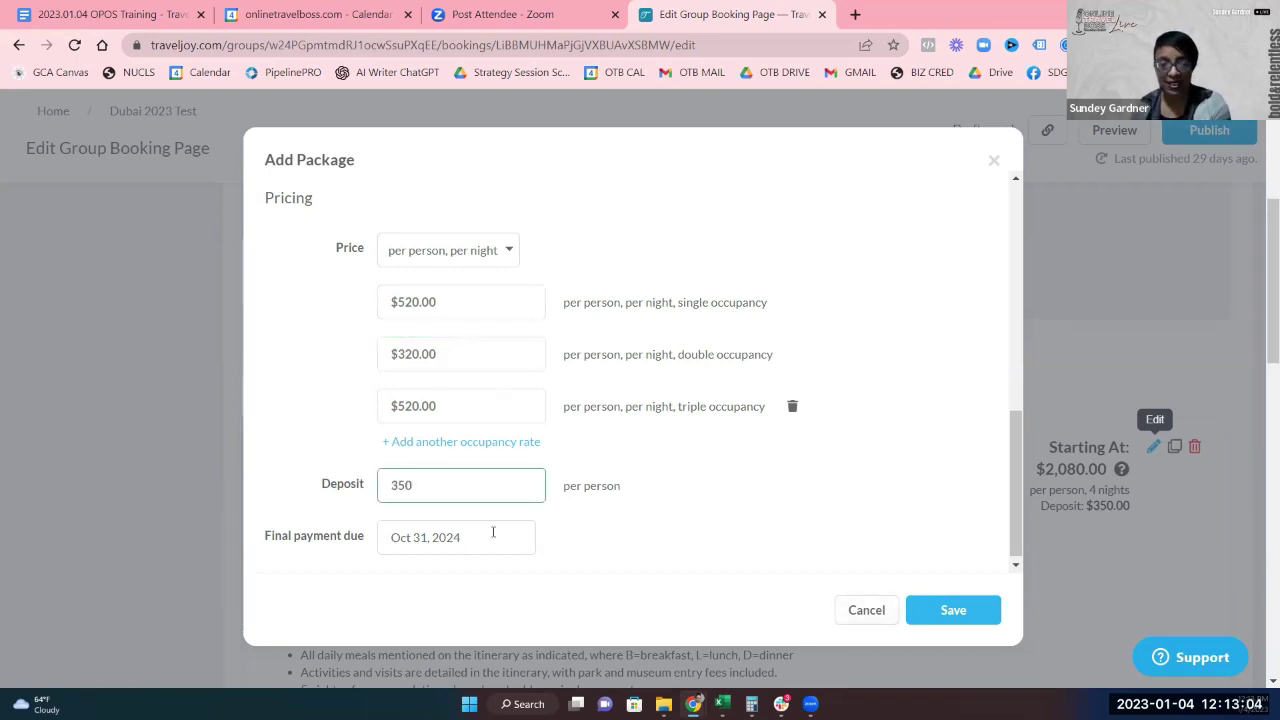
key(Tab)
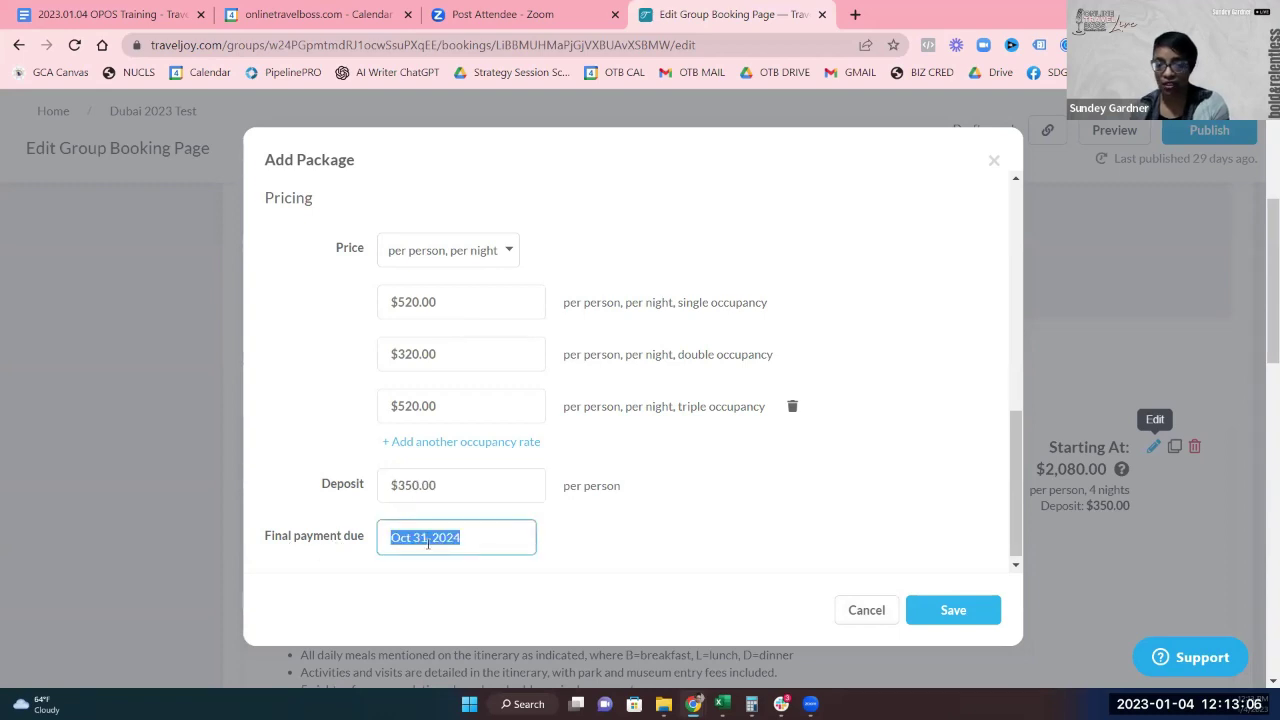
click(940, 612)
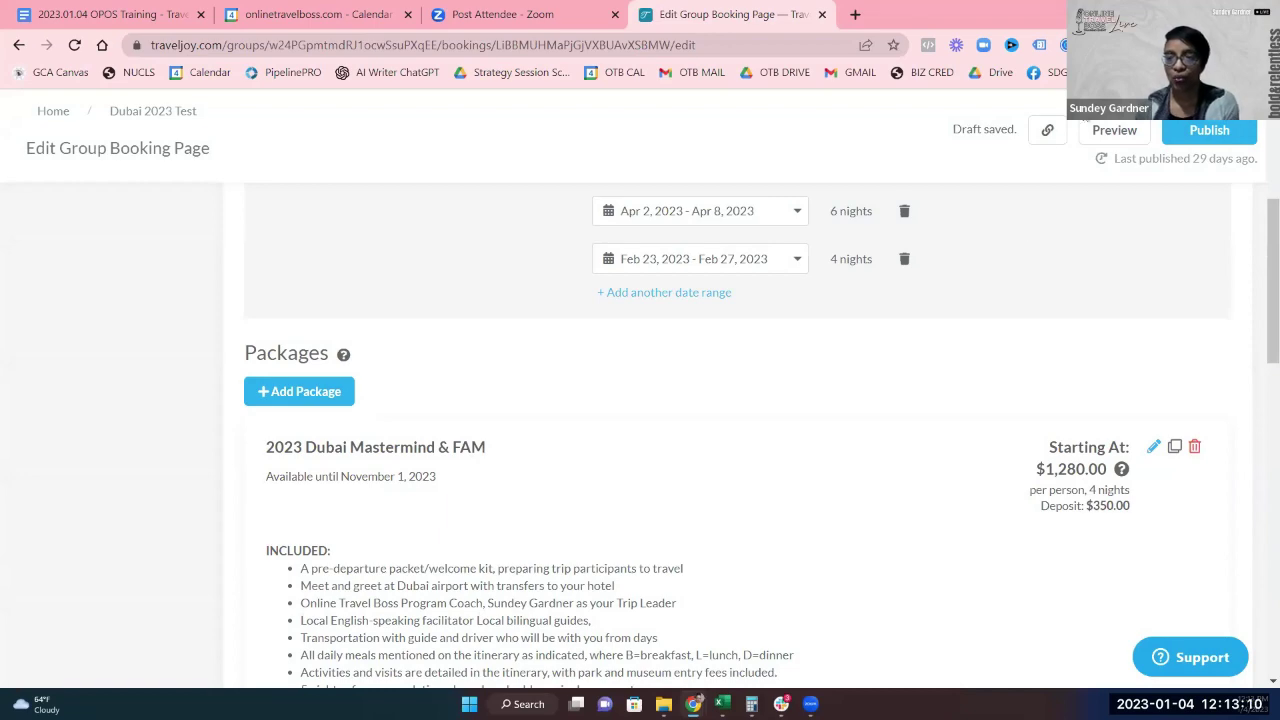
Preview the group booking page down to the traveler information section, then publish it.
click(1113, 132)
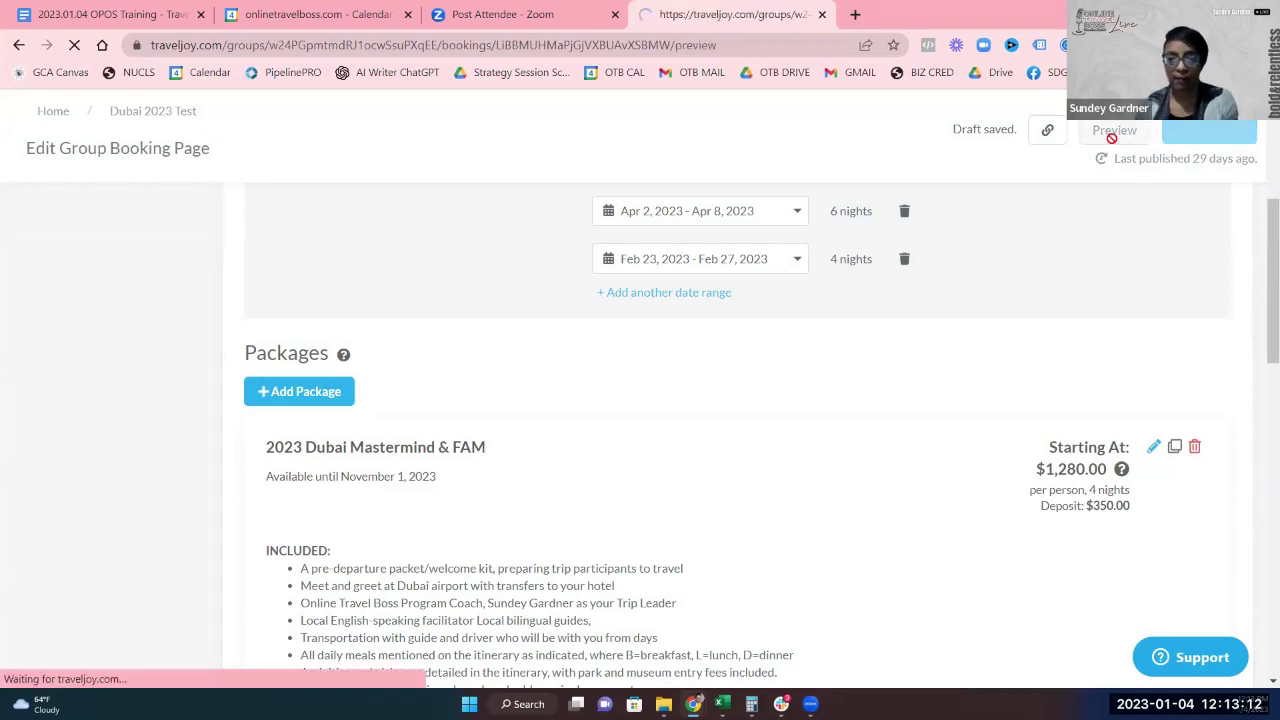
scroll(902, 318, down, 10)
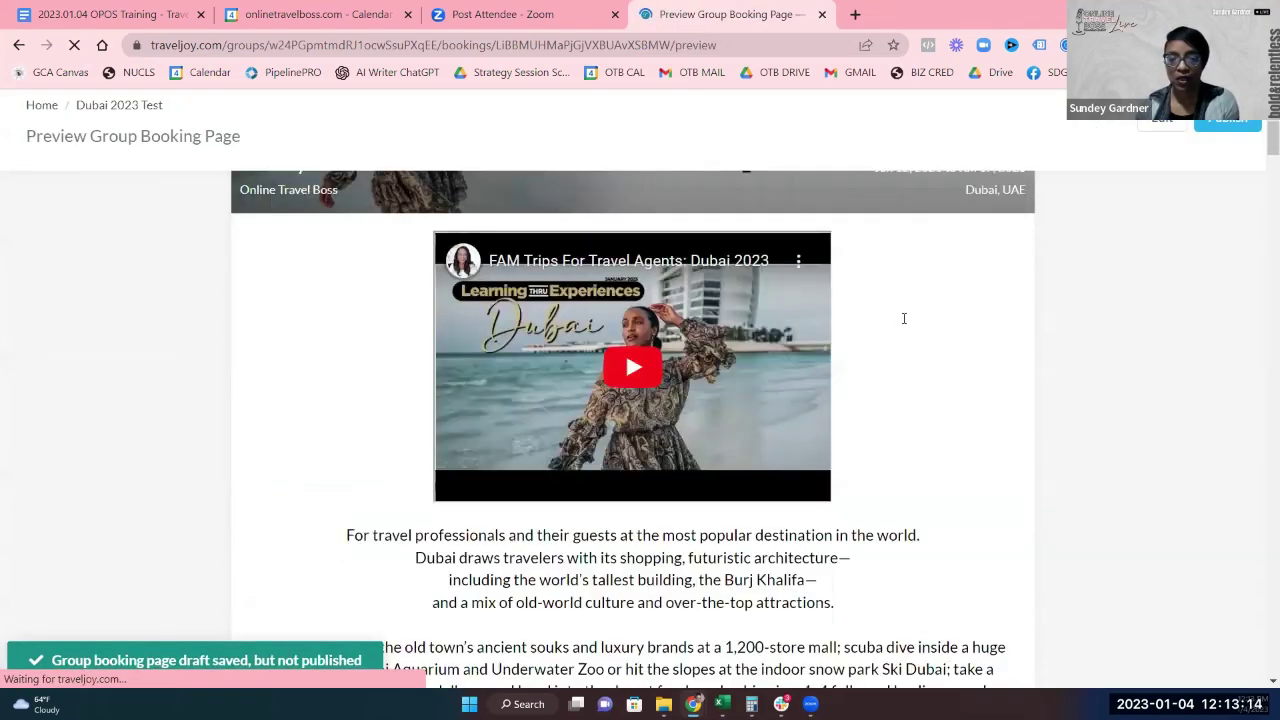
scroll(900, 315, down, 15)
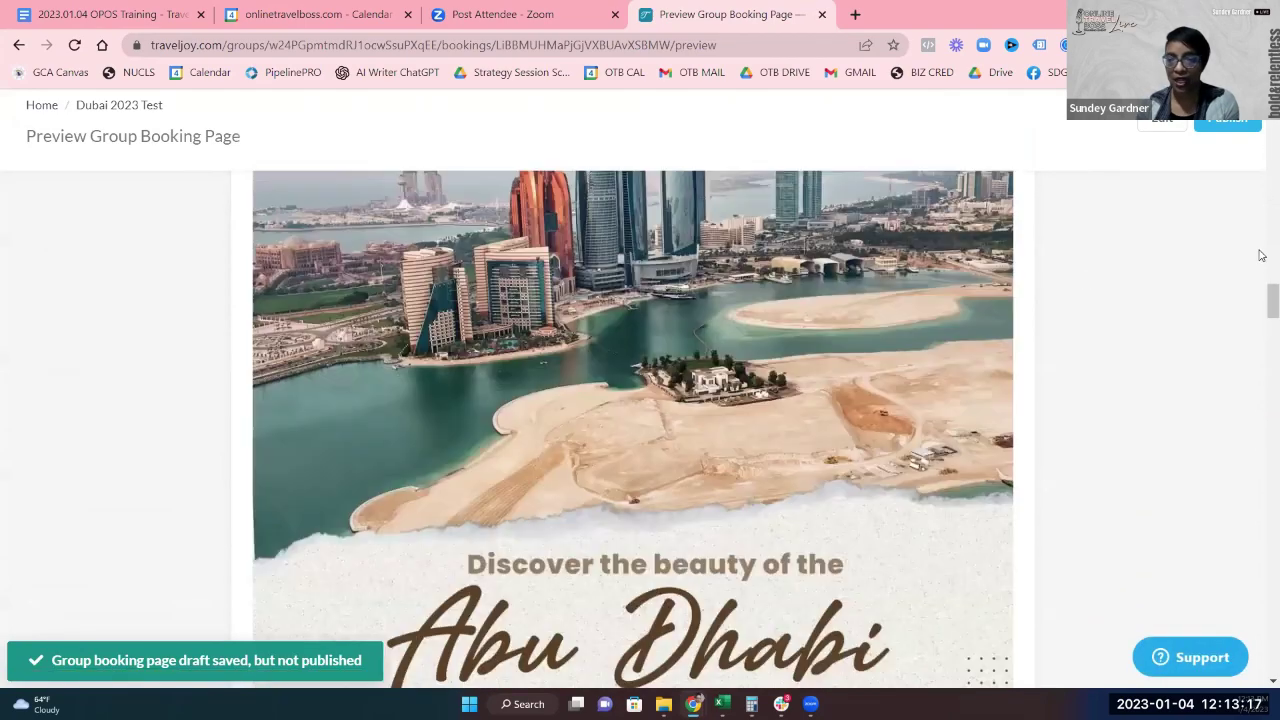
drag(1272, 302, 1213, 441)
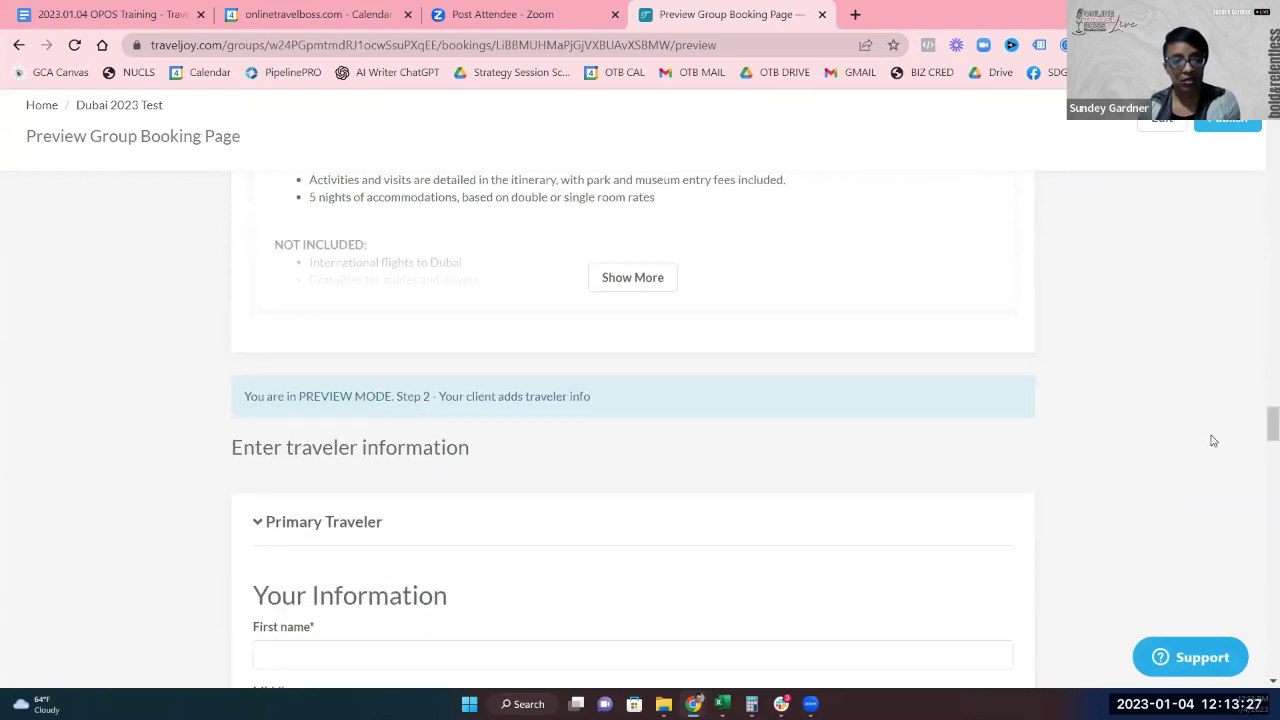
click(1208, 120)
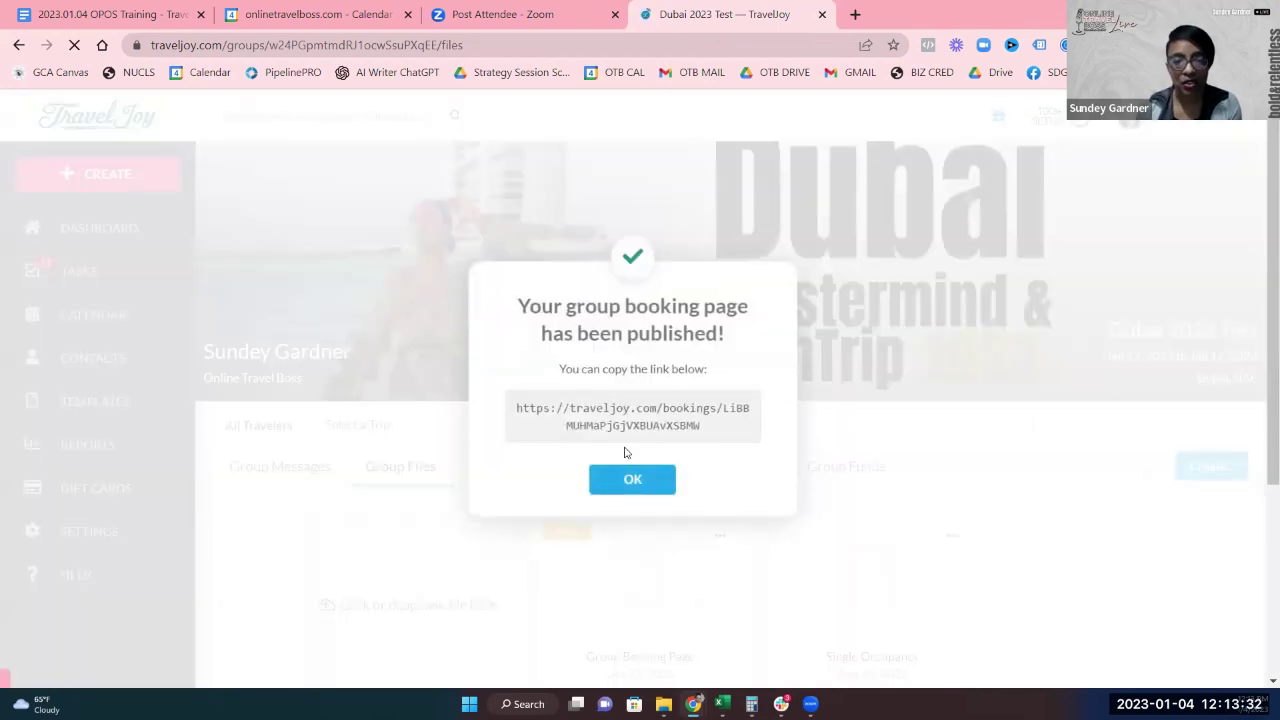
Copy the published group booking page's link and open it in a new browser tab.
drag(704, 432, 506, 409)
key(ctrl+c)
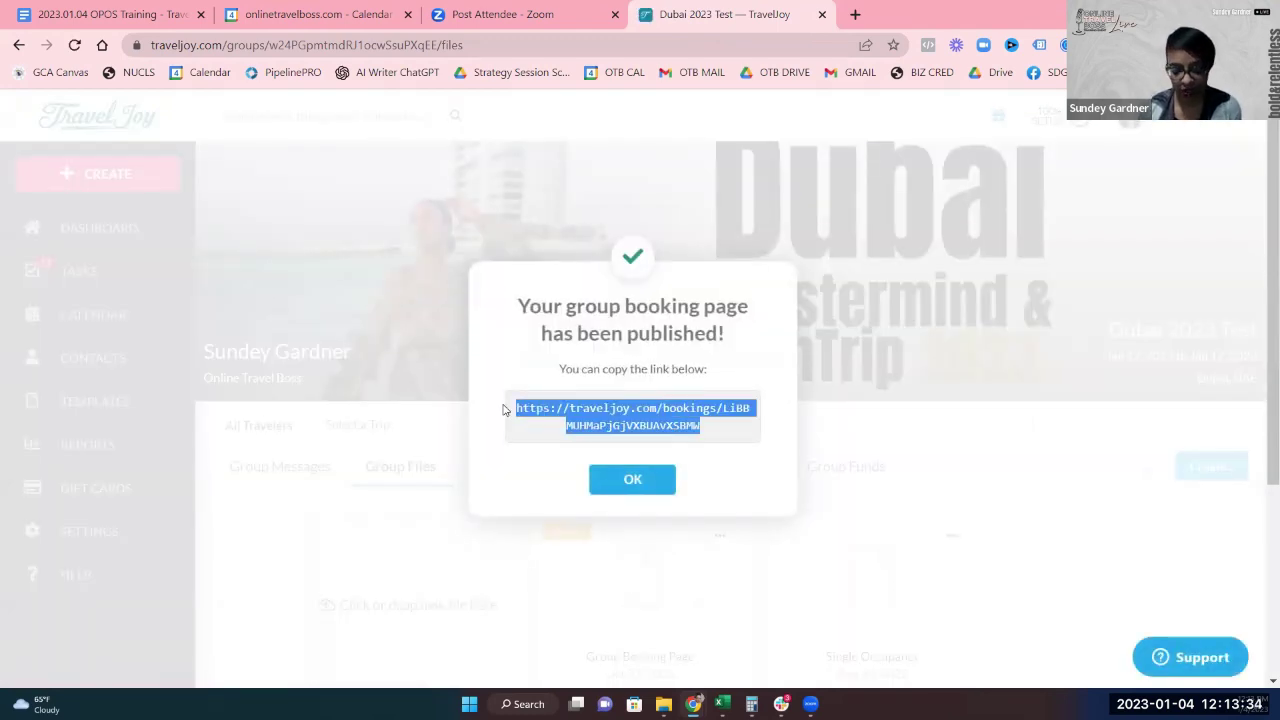
click(855, 14)
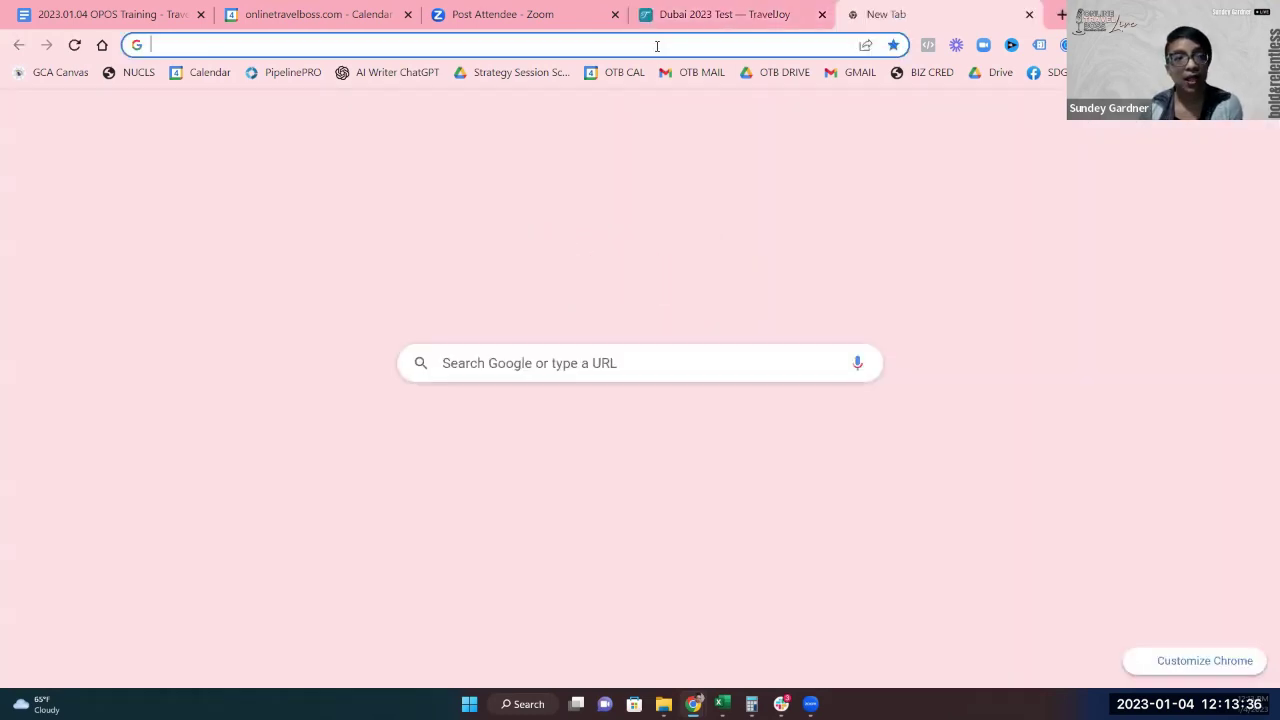
key(ctrl+v)
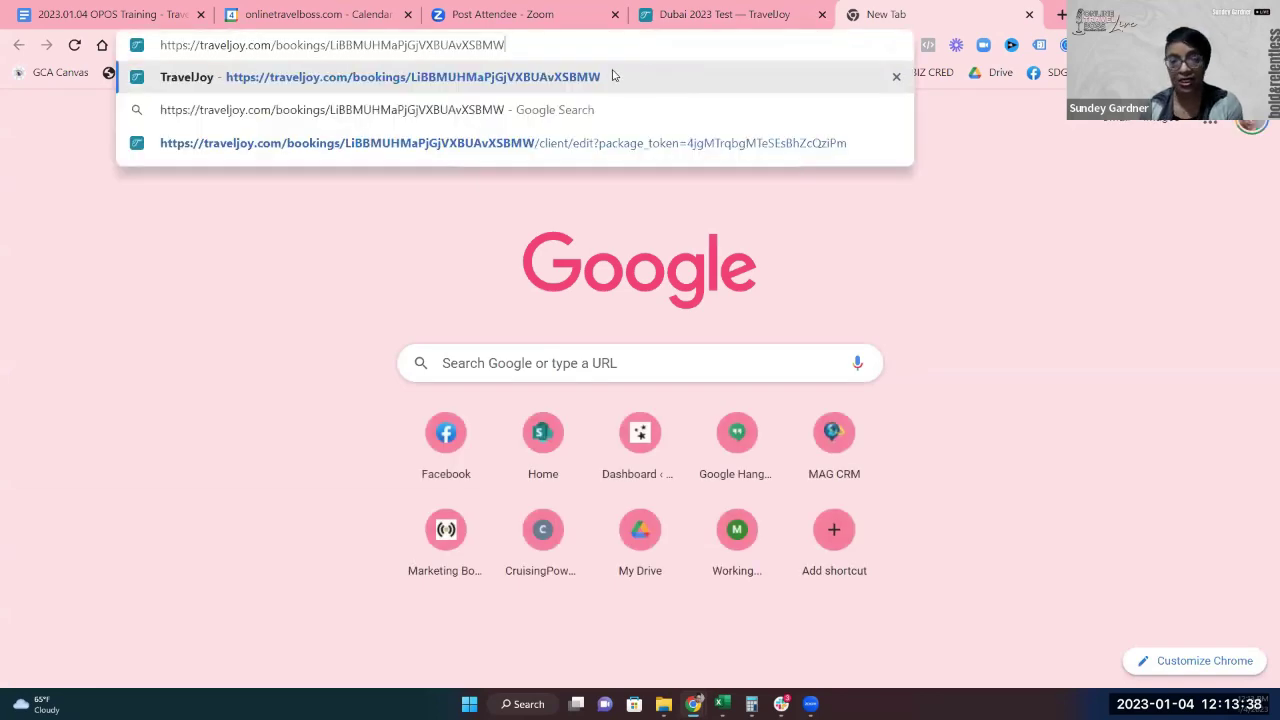
key(Return)
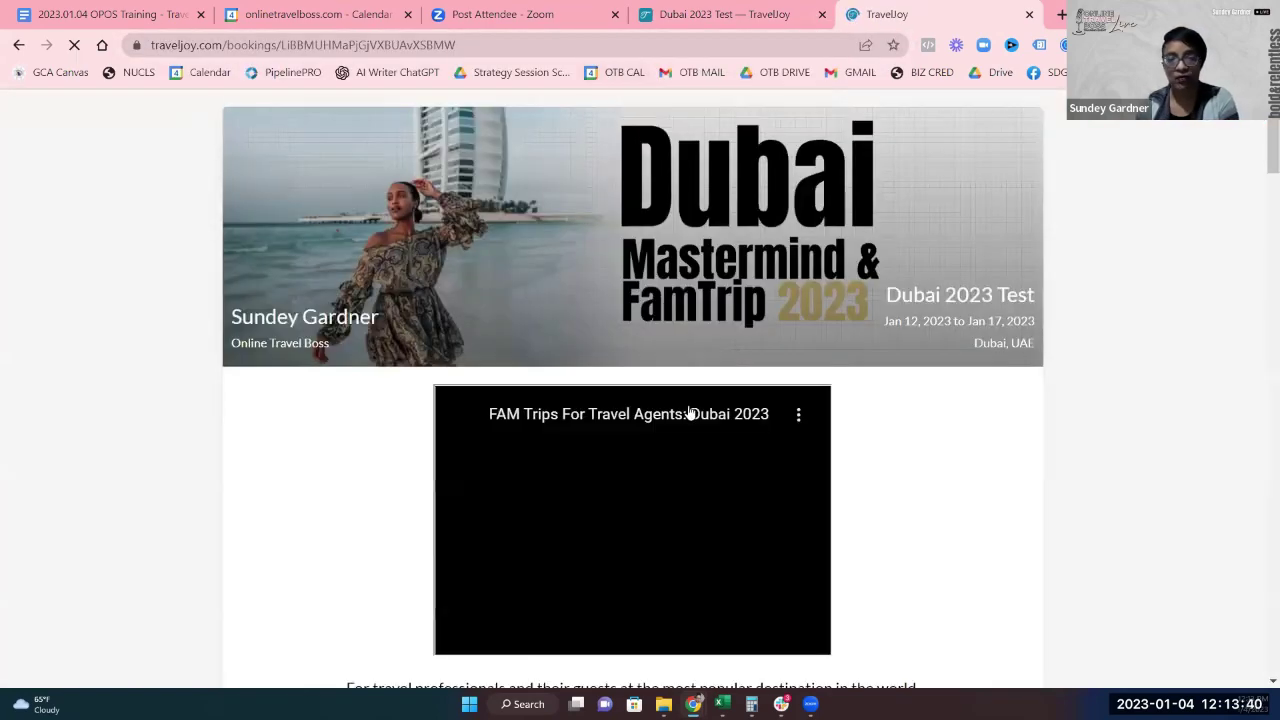
Start booking the 2023 Dubai Mastermind & FAM package from the live page and set the number of travelers to 2.
scroll(689, 405, down, 20)
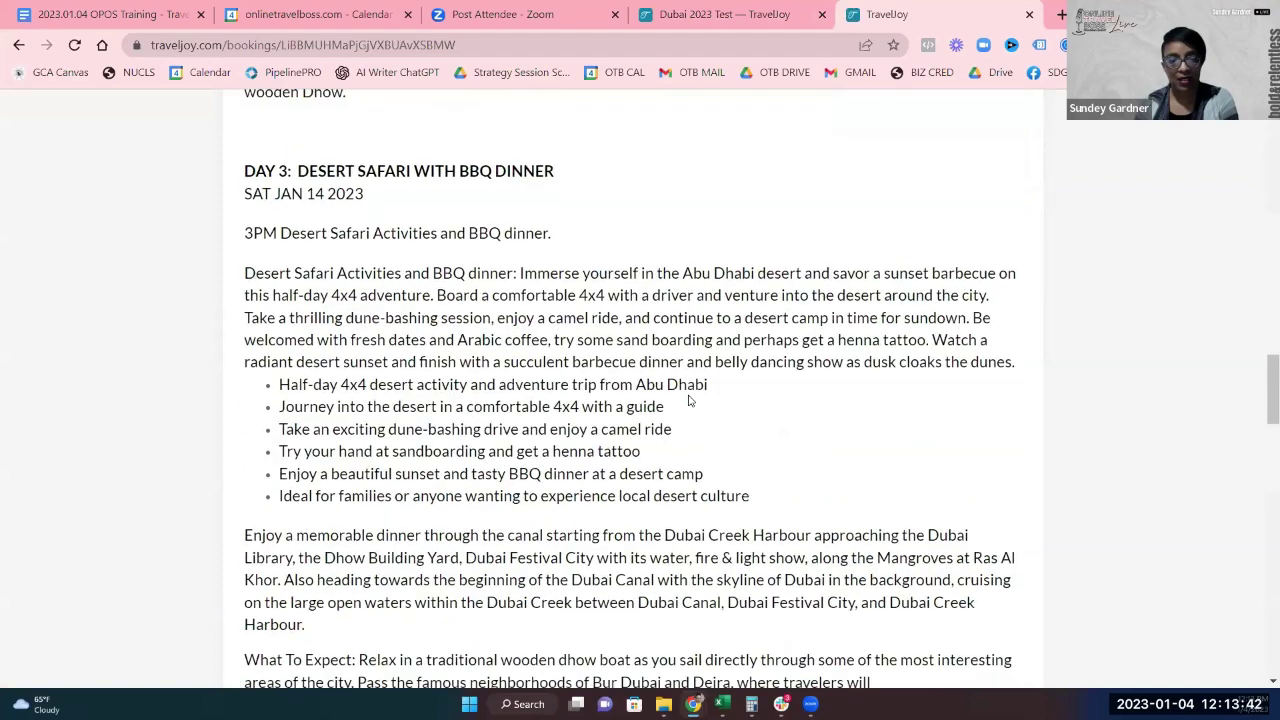
scroll(689, 401, down, 20)
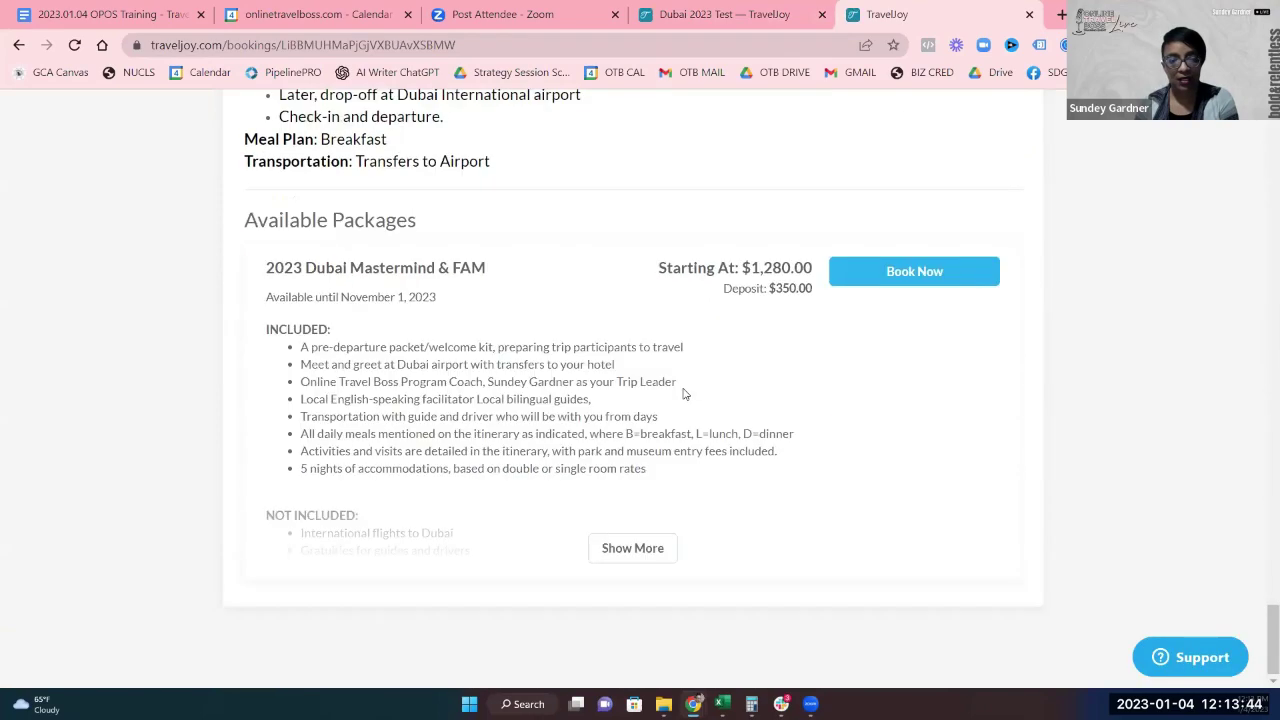
click(869, 281)
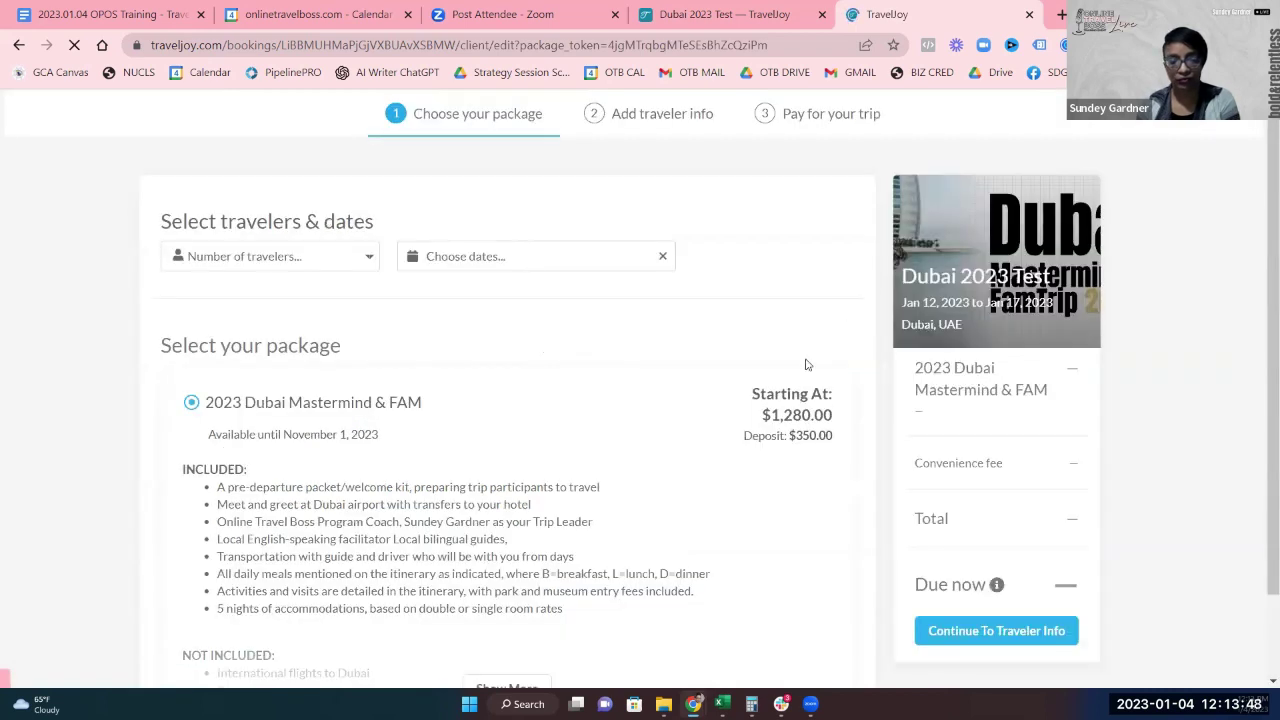
drag(773, 416, 803, 417)
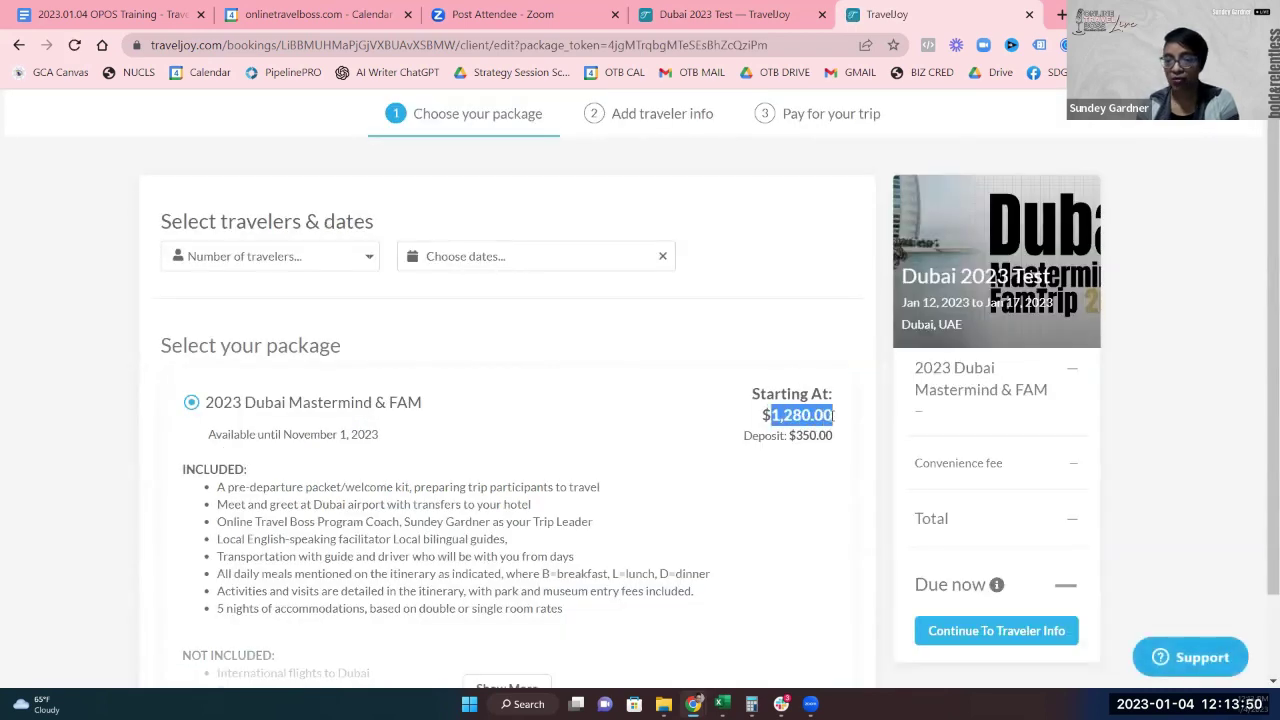
click(293, 250)
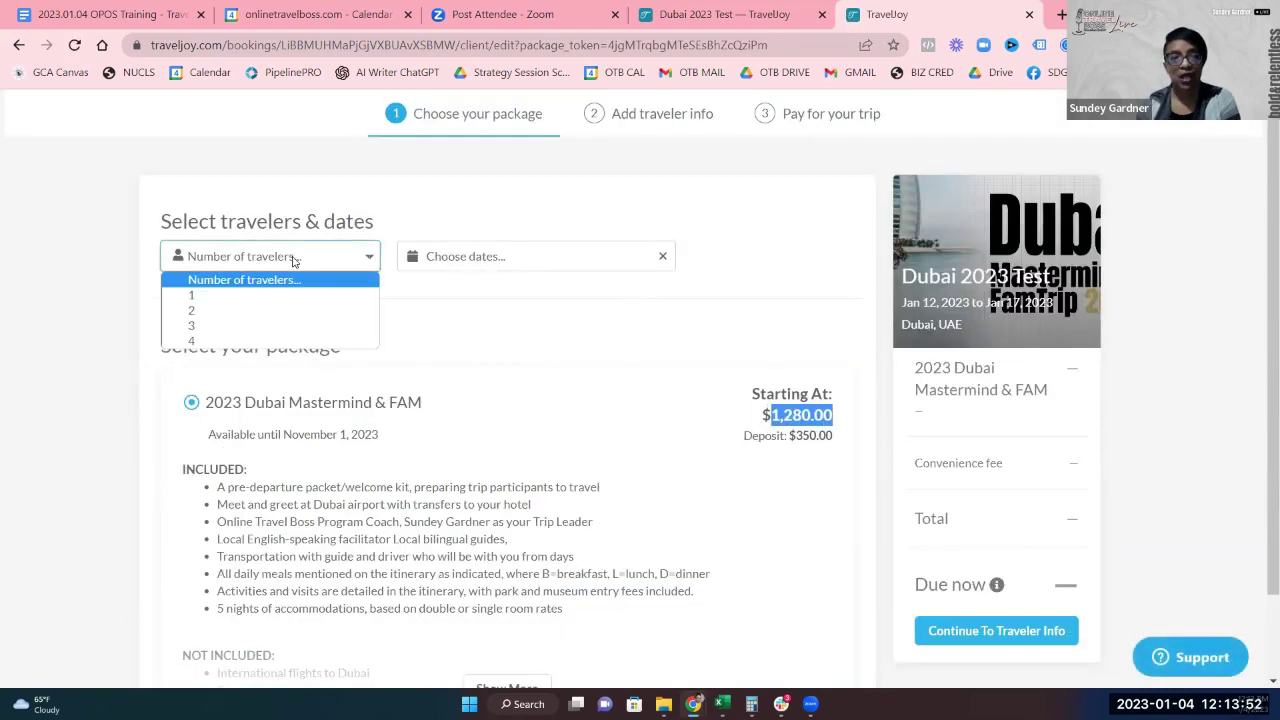
click(243, 310)
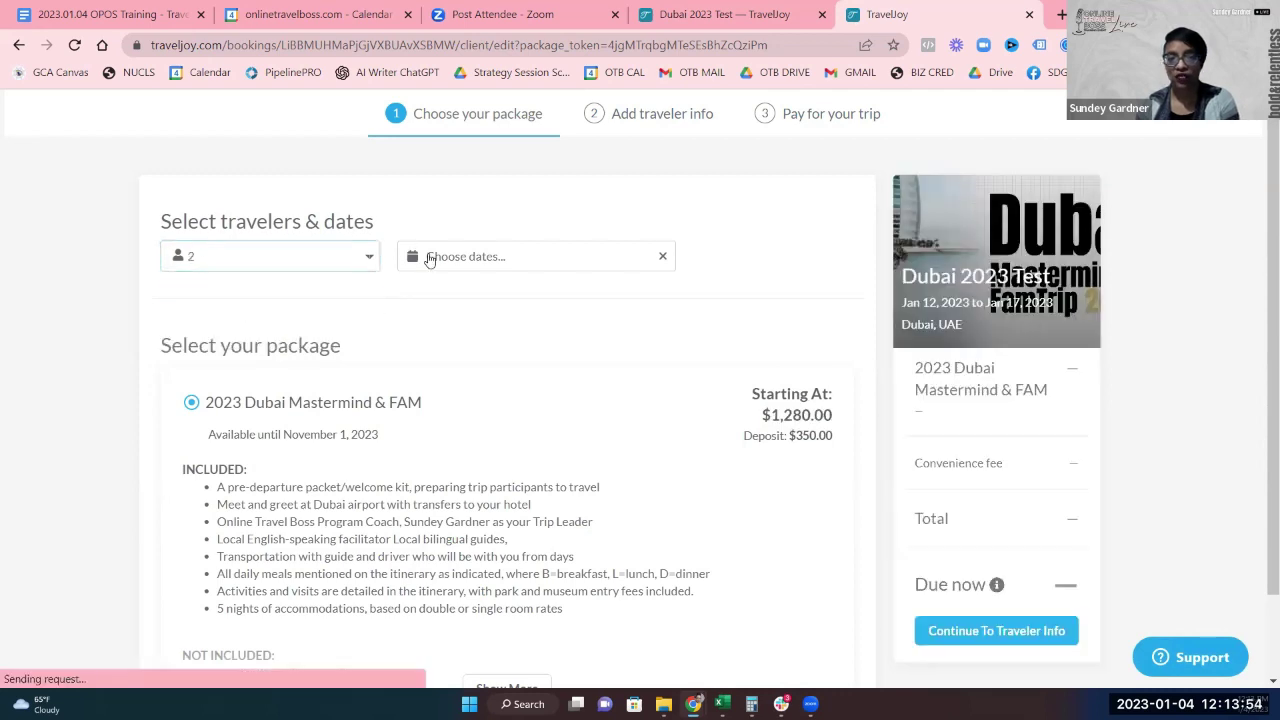
Choose February 23 to February 27, 2023 as the travel dates for the two-traveler Dubai booking.
click(429, 257)
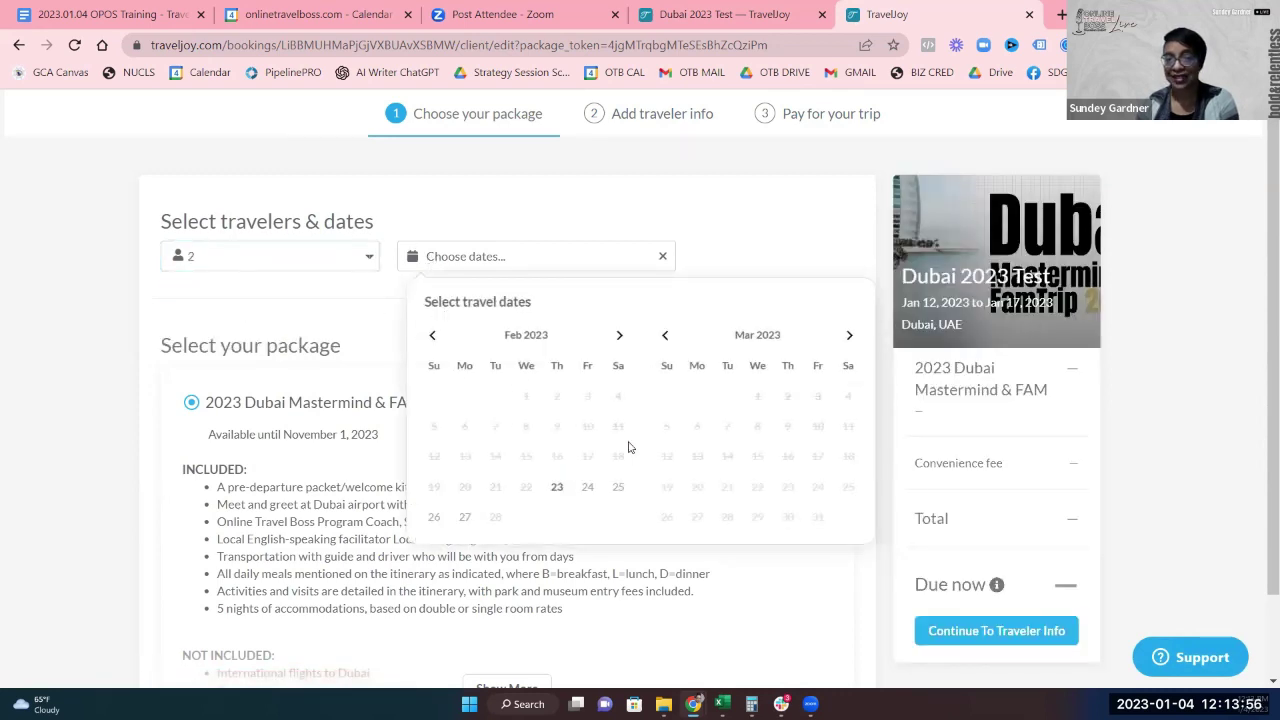
click(557, 487)
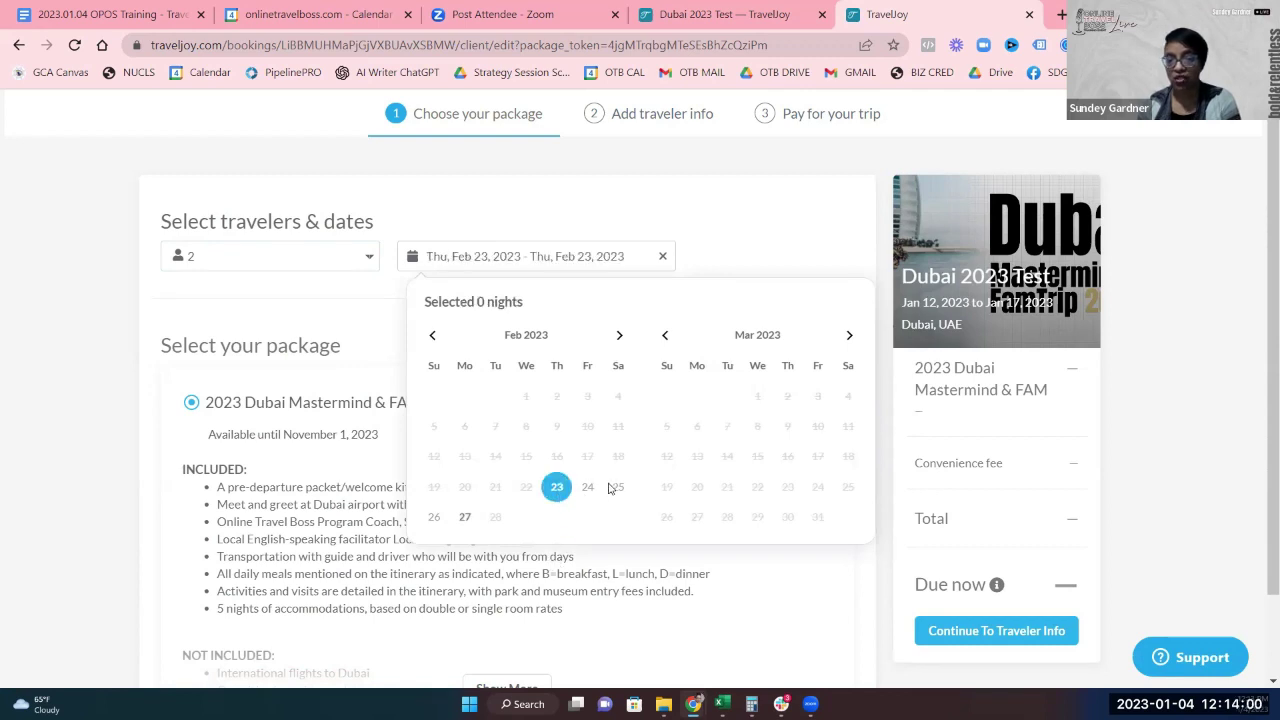
click(466, 518)
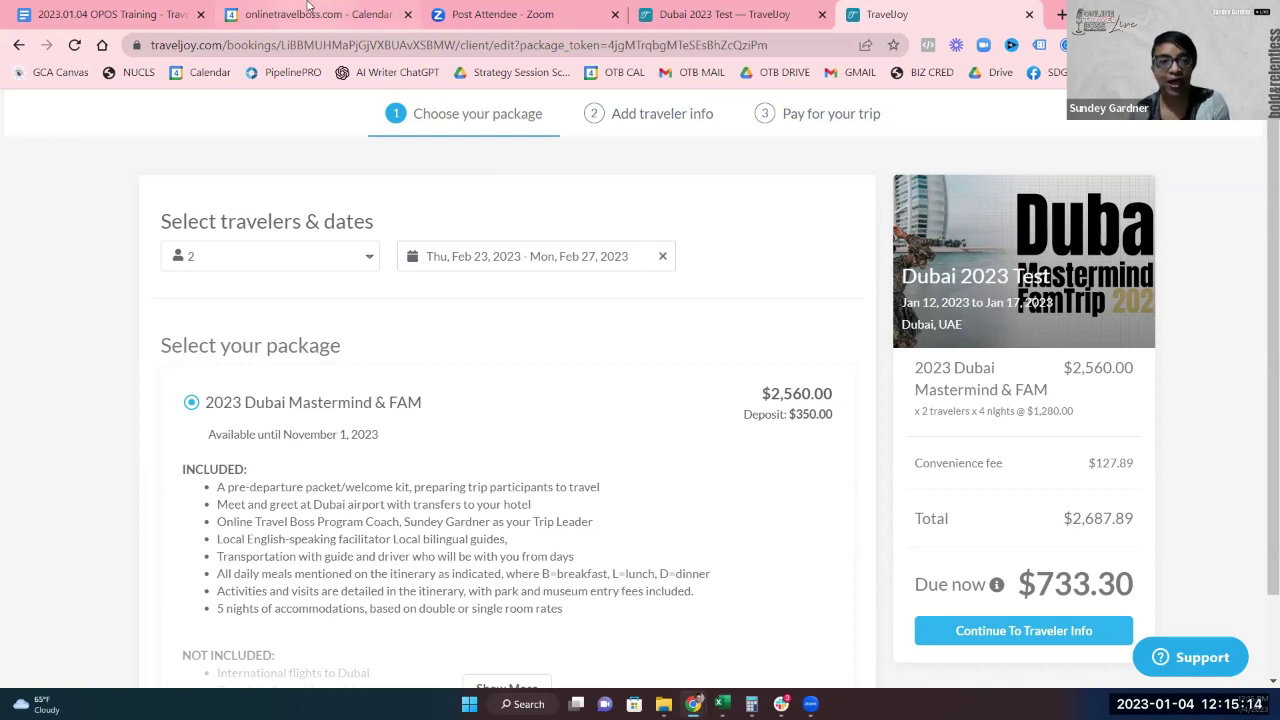
Switch to the TravelJoy Features training document and highlight the "Auto-Pay on Any Direct Invoice" feature heading.
click(137, 18)
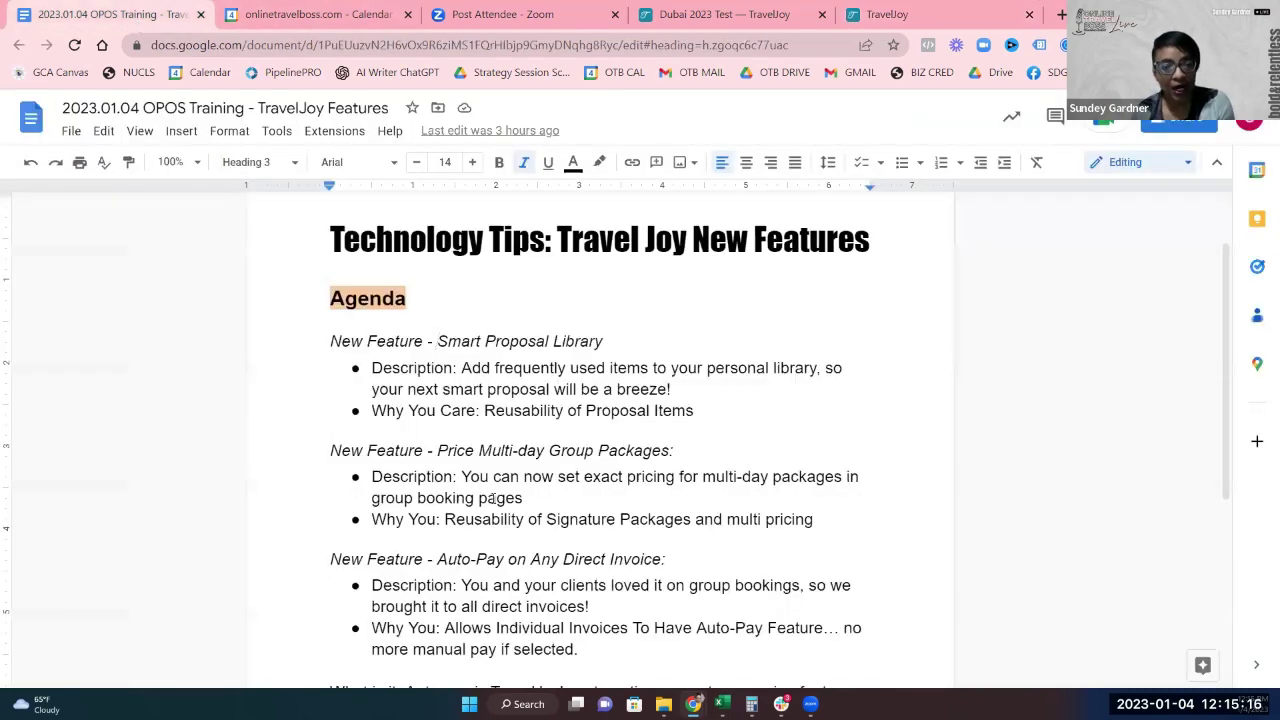
scroll(534, 537, down, 3)
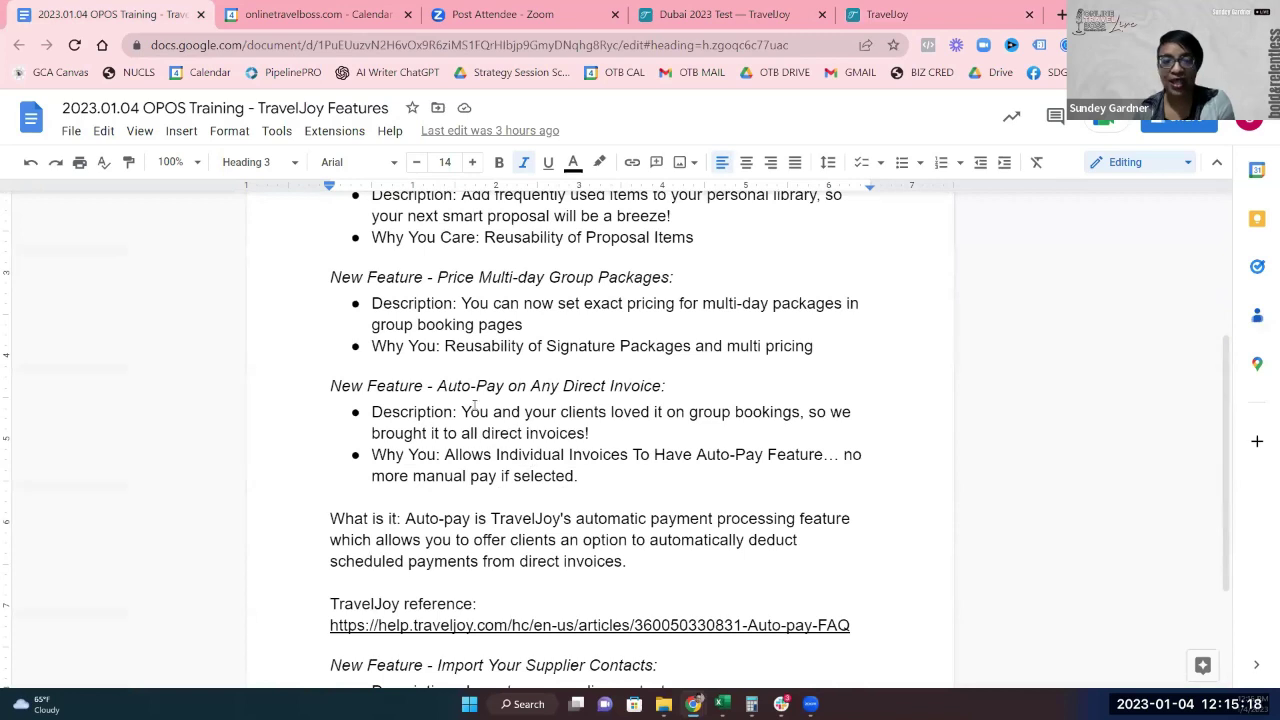
drag(437, 386, 660, 393)
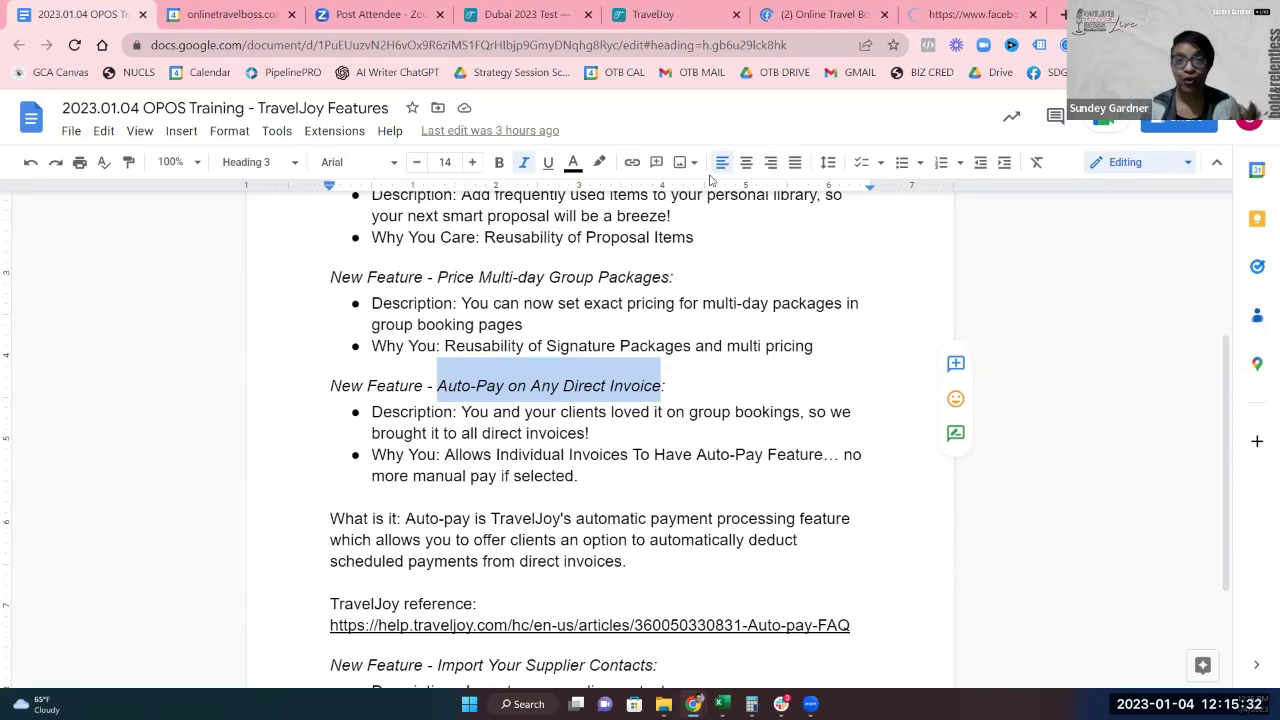
Return to the Dubai 2023 Test group, dismiss the publishing confirmation and open the published group booking page for editing.
click(520, 14)
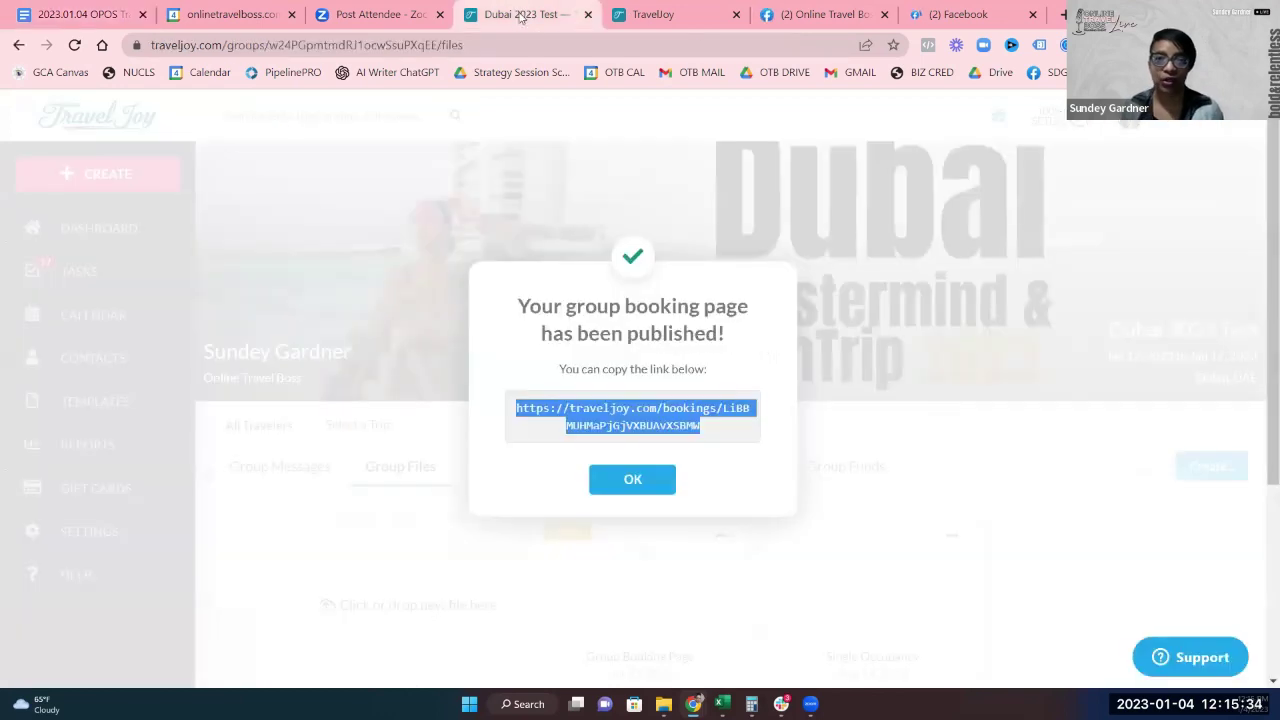
click(649, 486)
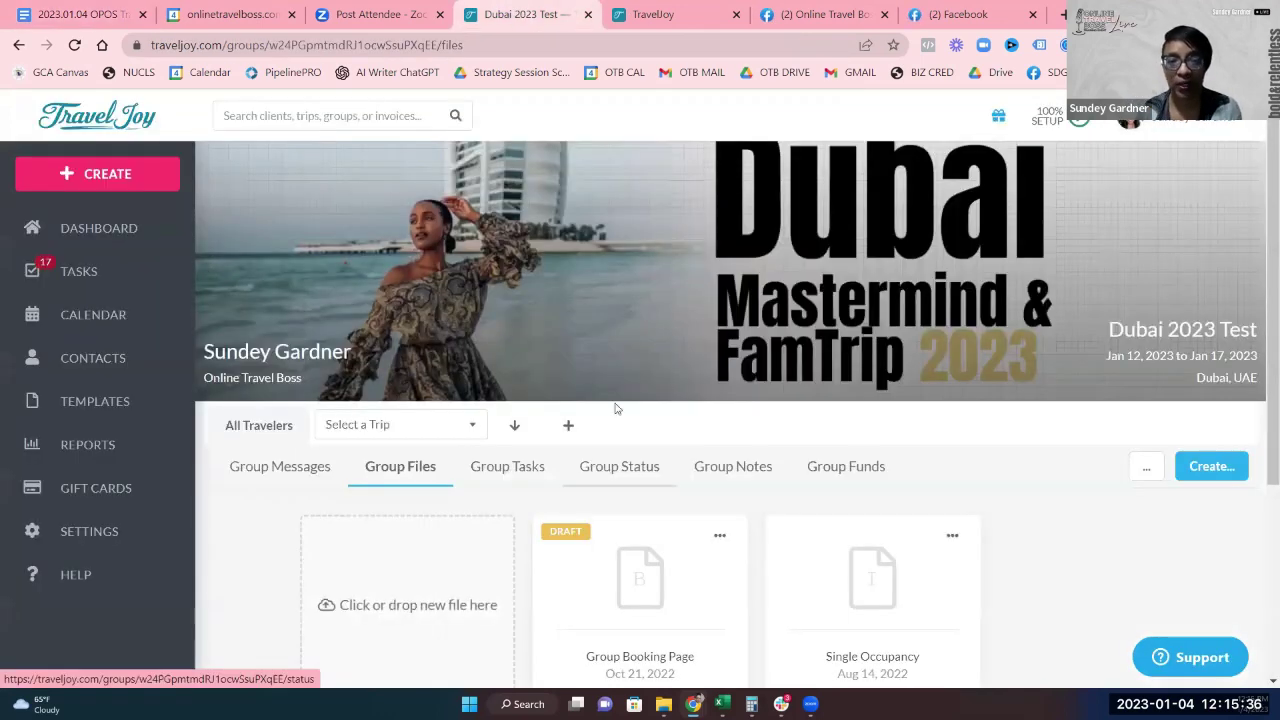
scroll(640, 410, down, 3)
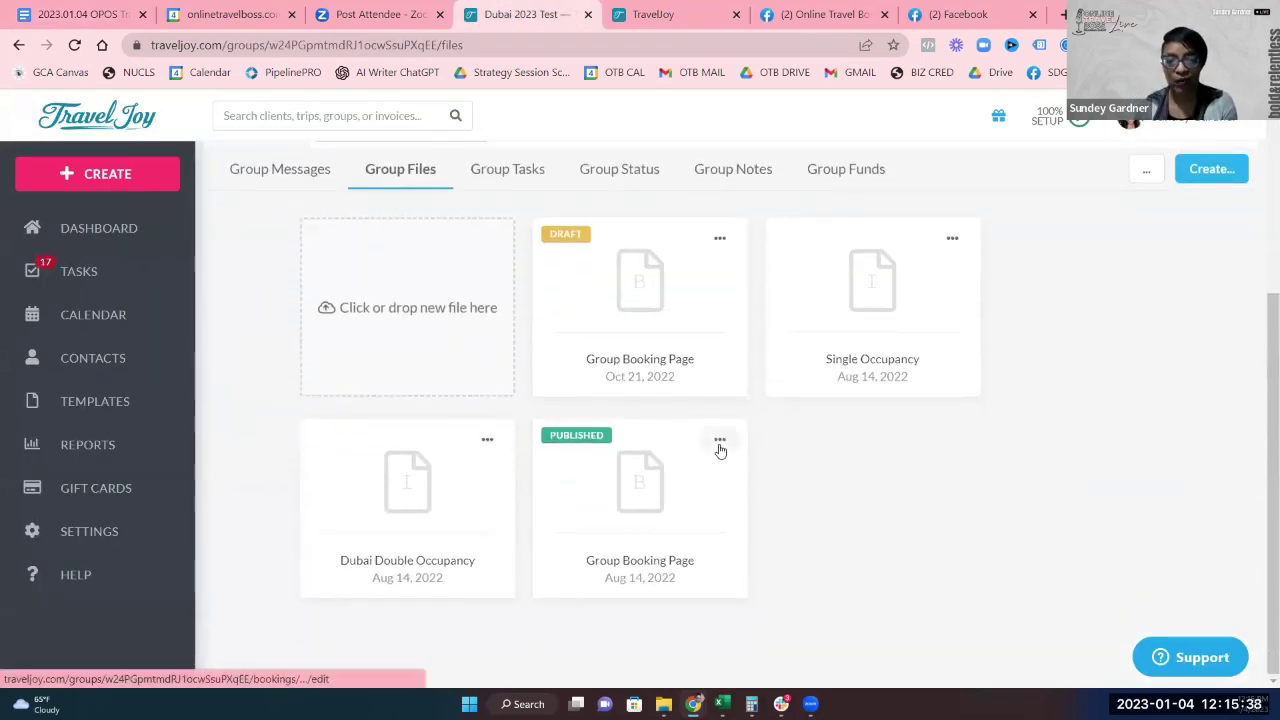
click(720, 442)
click(673, 480)
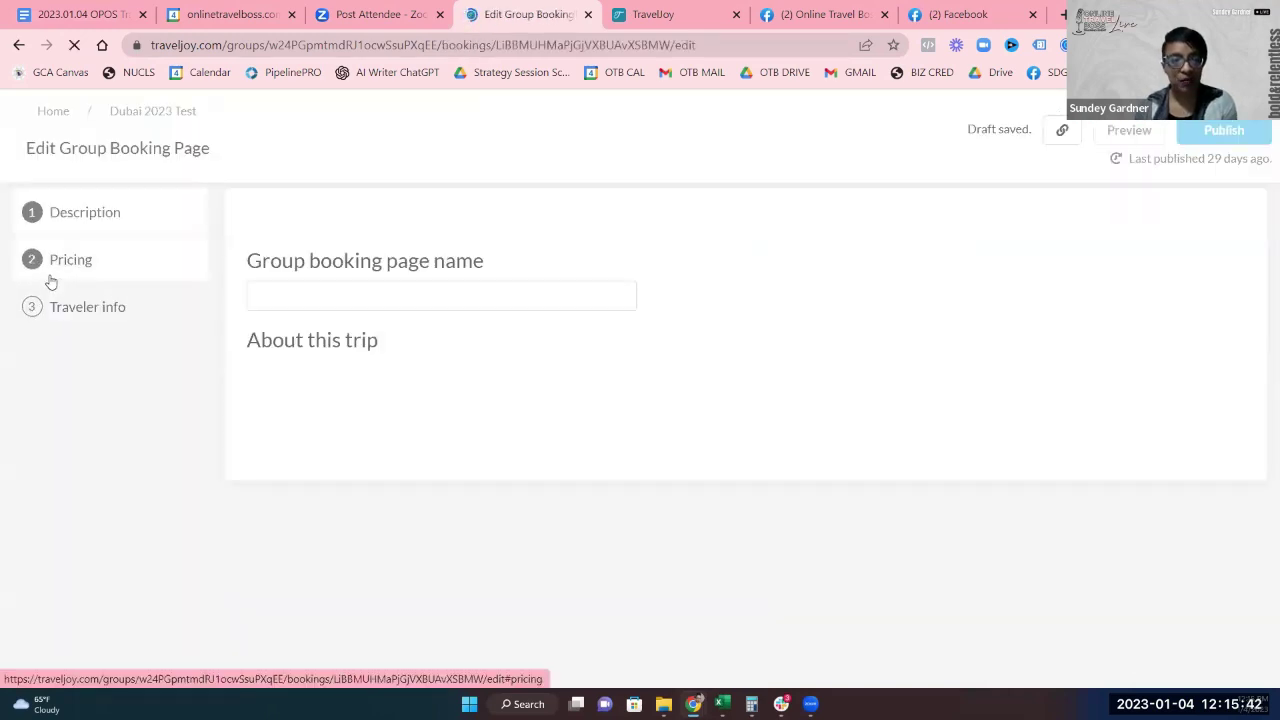
Review the booking page's pricing section, including the available dates and the Dubai package's per-night rates, and leave the package without saving.
click(51, 281)
scroll(486, 380, down, 3)
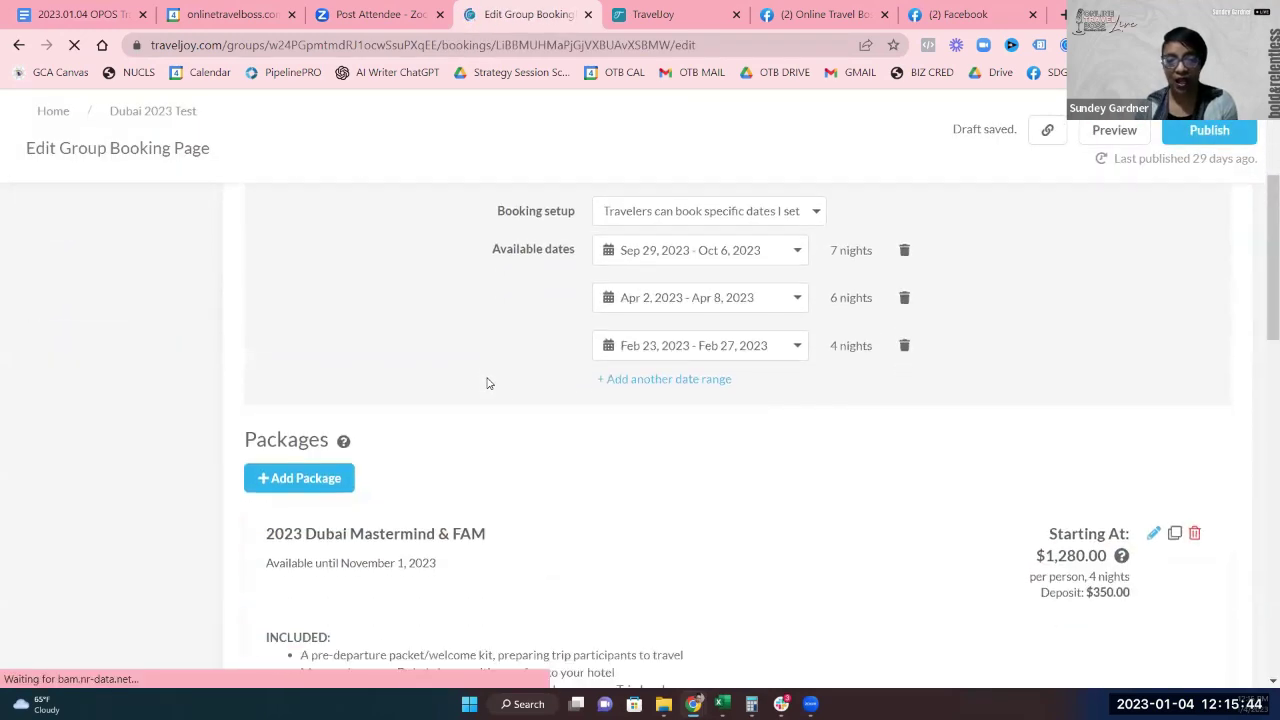
scroll(486, 380, down, 1)
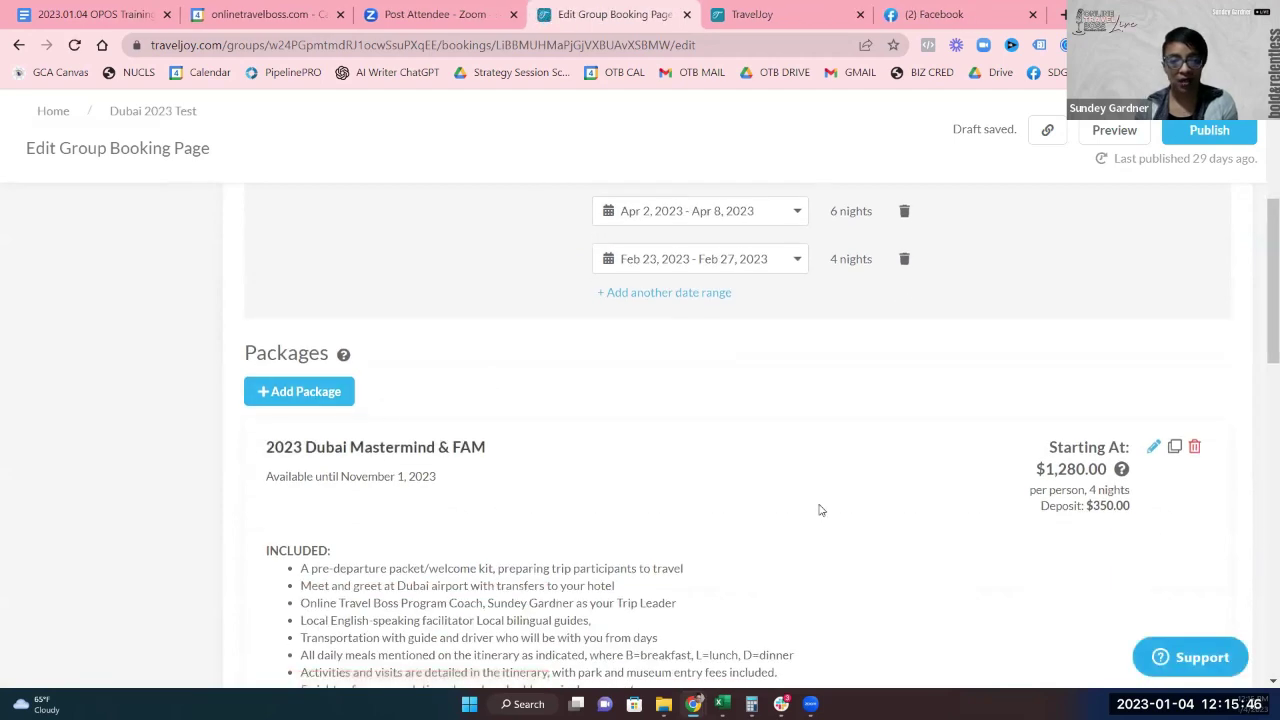
scroll(585, 290, up, 3)
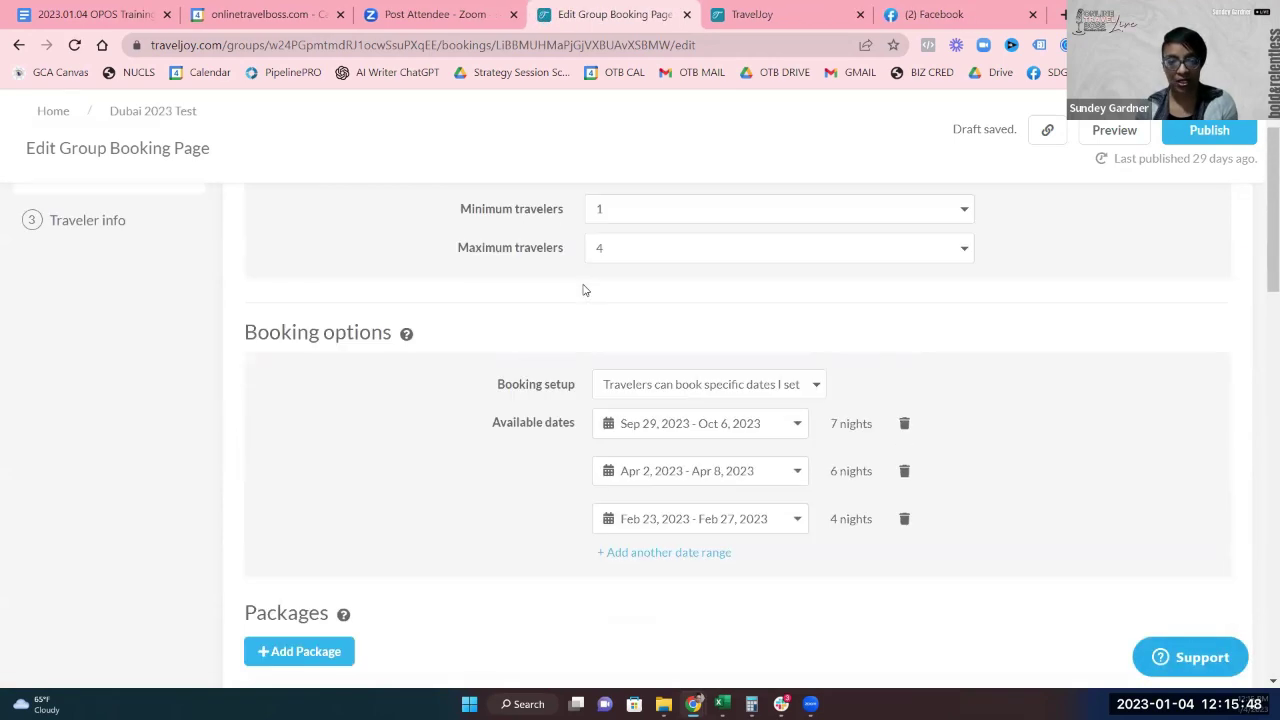
scroll(585, 292, up, 1)
scroll(585, 295, down, 5)
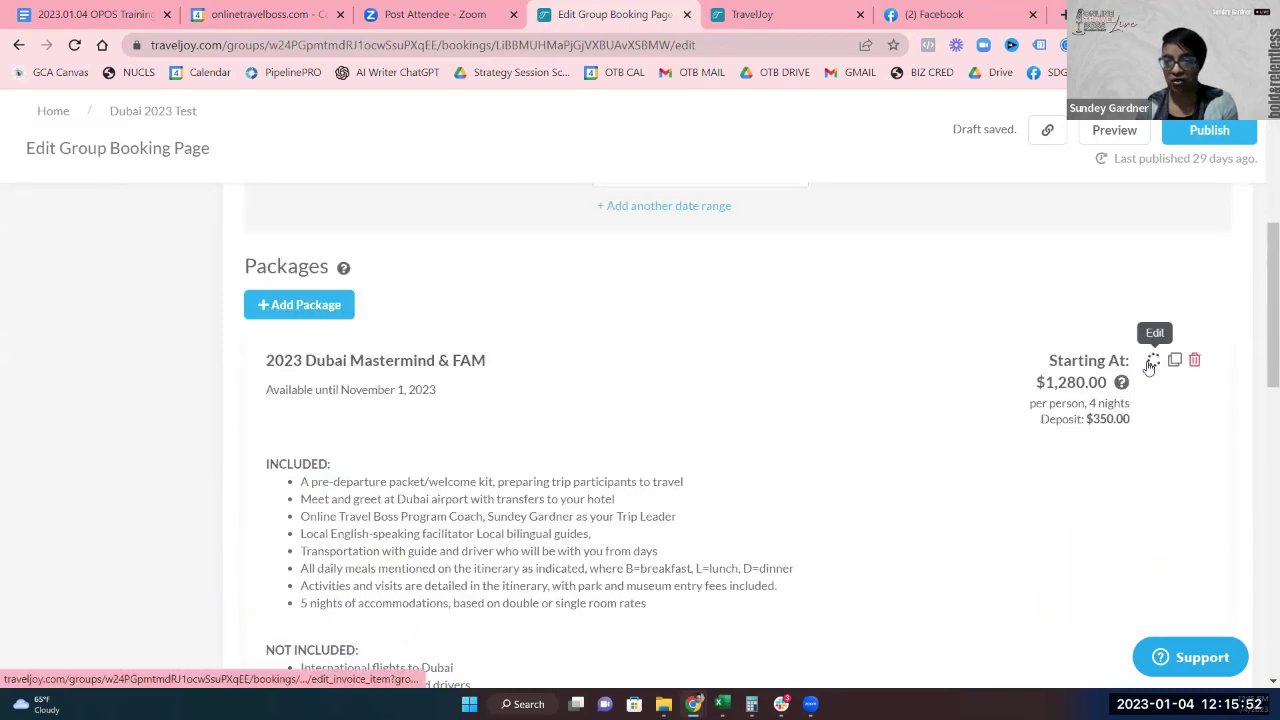
click(1153, 363)
scroll(720, 315, down, 5)
scroll(720, 315, down, 5)
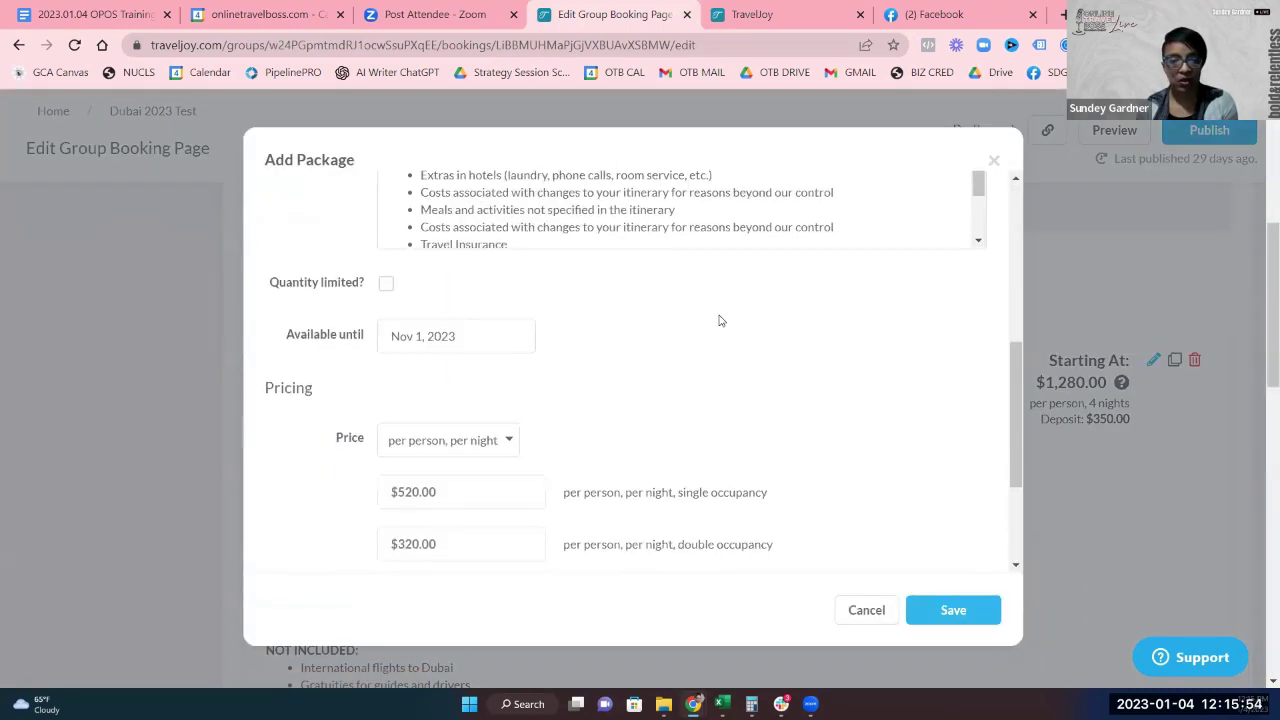
click(864, 609)
Examine the group booking page's payment details, including the client auto-pay option and monthly payment schedule.
scroll(646, 349, down, 5)
scroll(648, 348, down, 2)
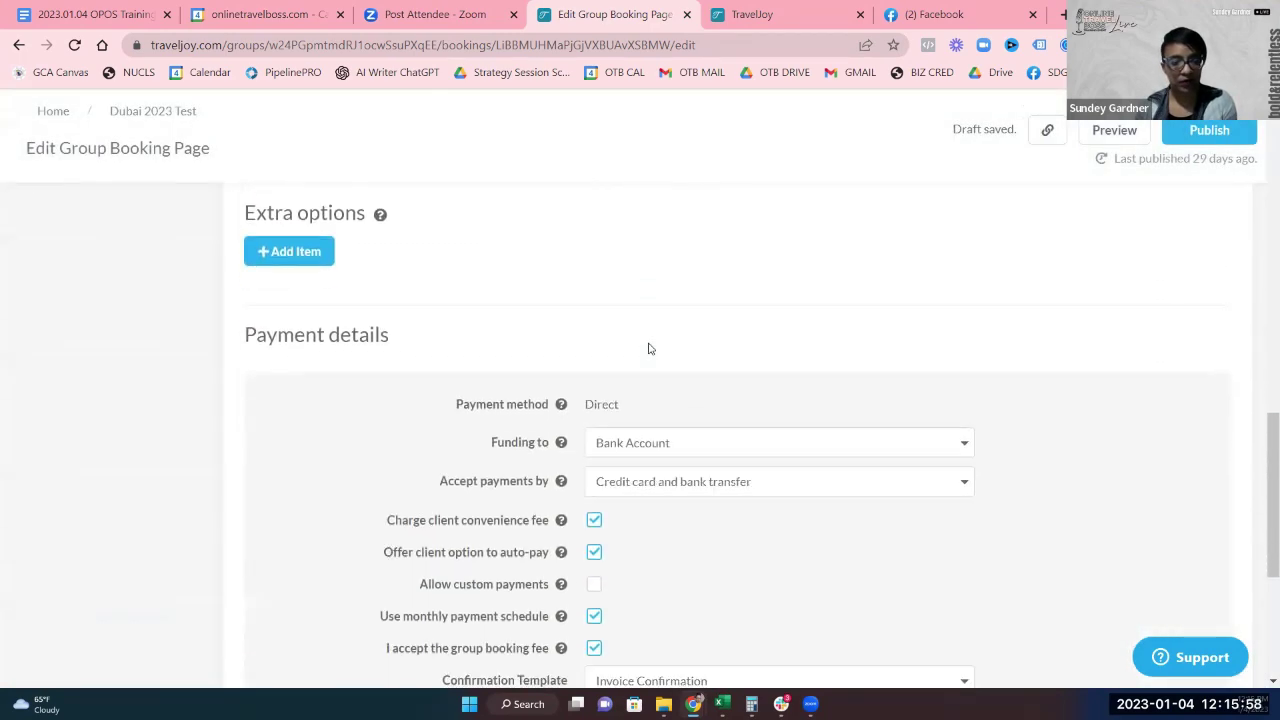
scroll(646, 349, up, 2)
scroll(634, 346, down, 1)
scroll(409, 286, up, 2)
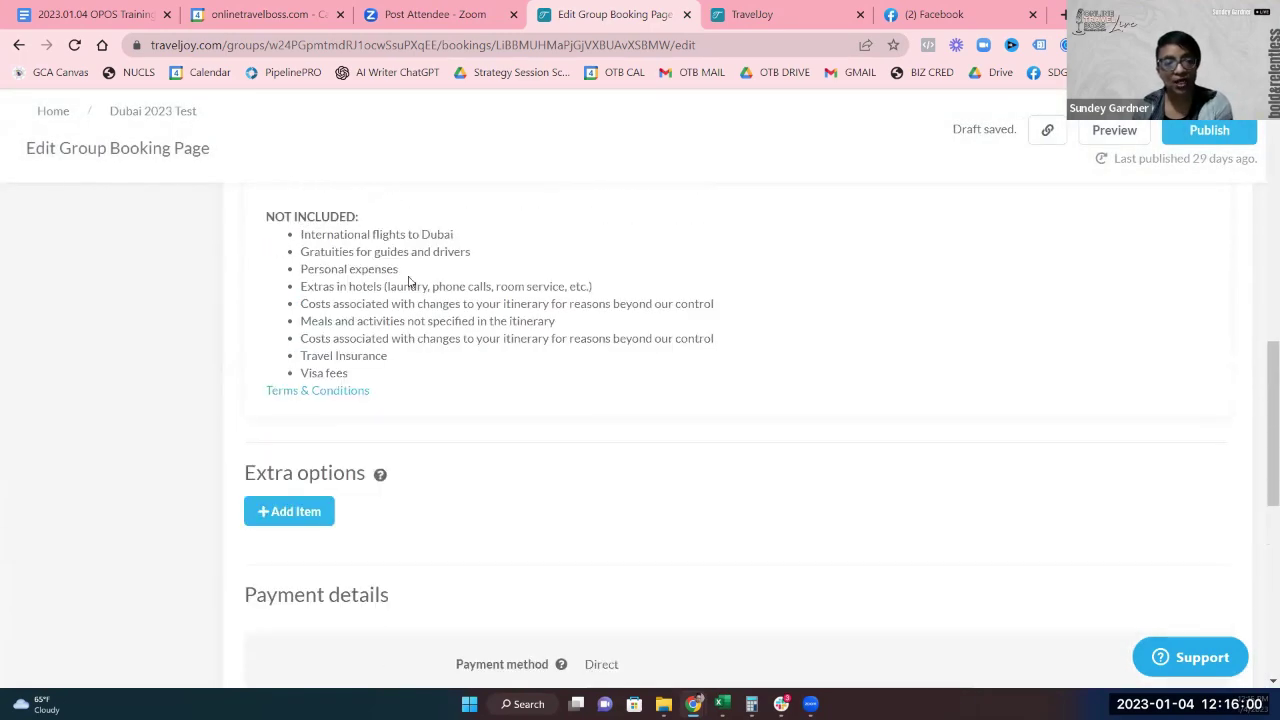
scroll(437, 395, down, 5)
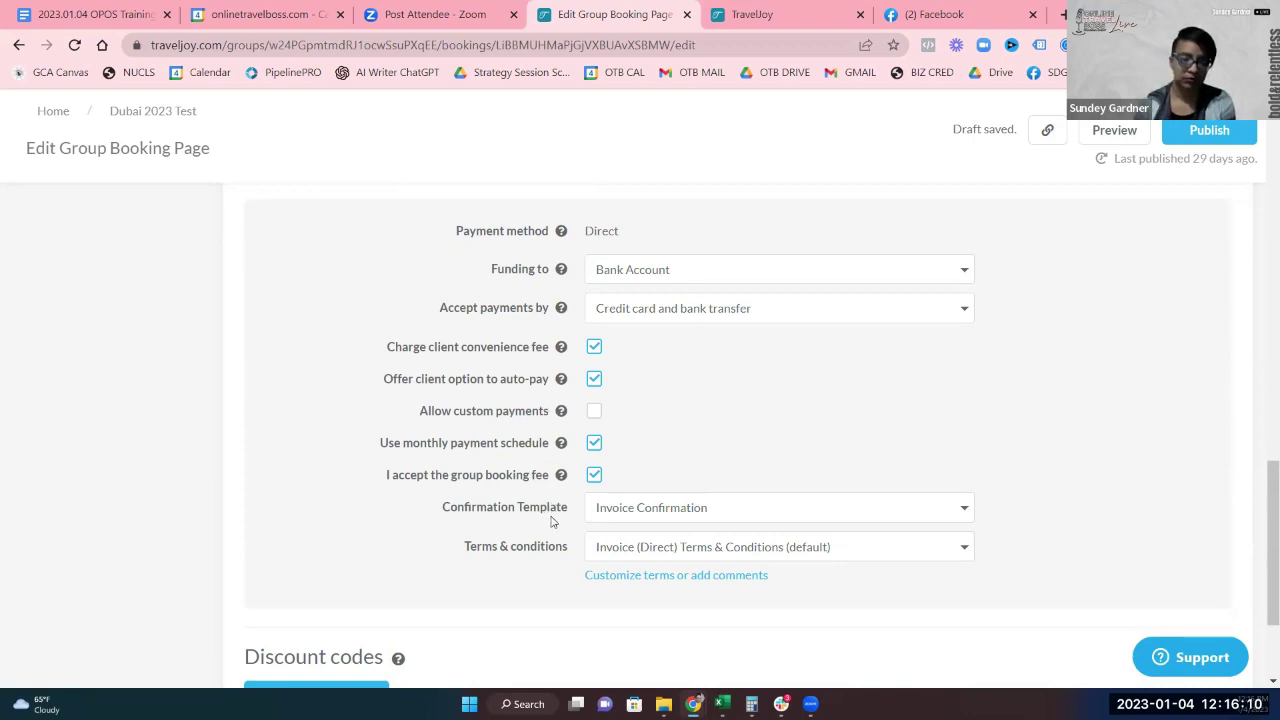
scroll(552, 520, down, 2)
scroll(552, 520, up, 2)
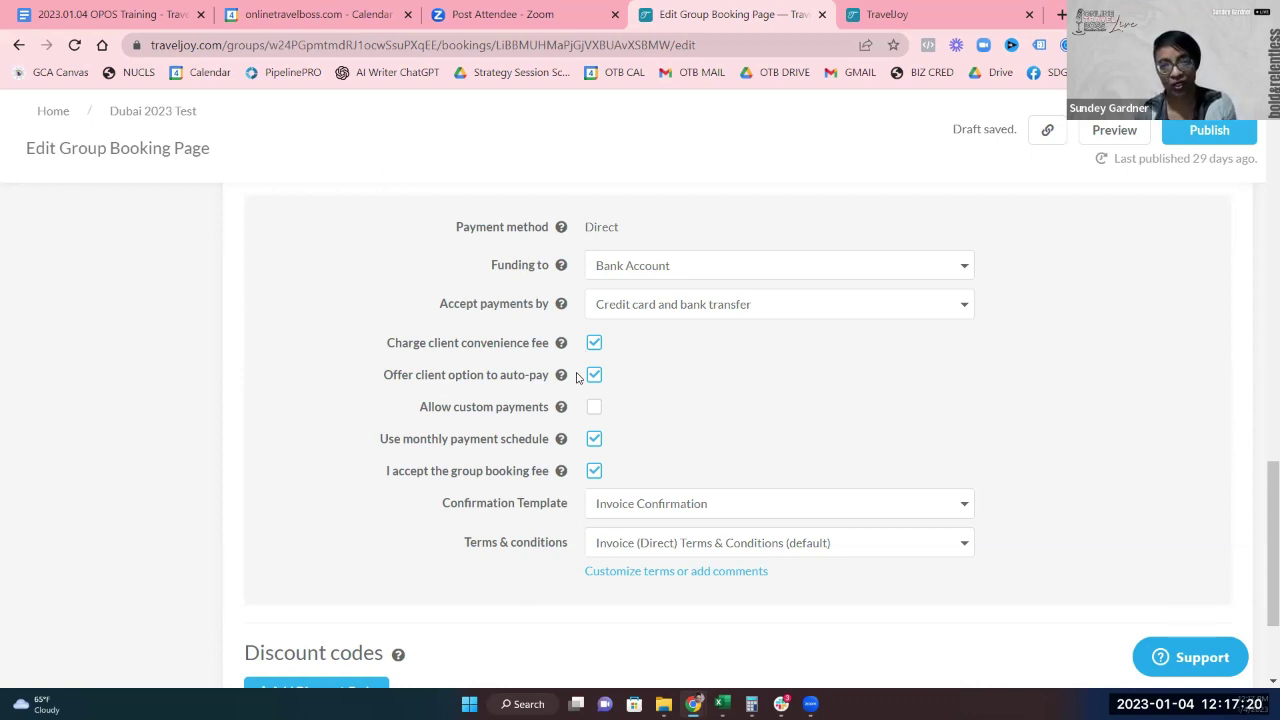
Go back to the training document and read the auto-pay explanation for direct invoices.
click(88, 18)
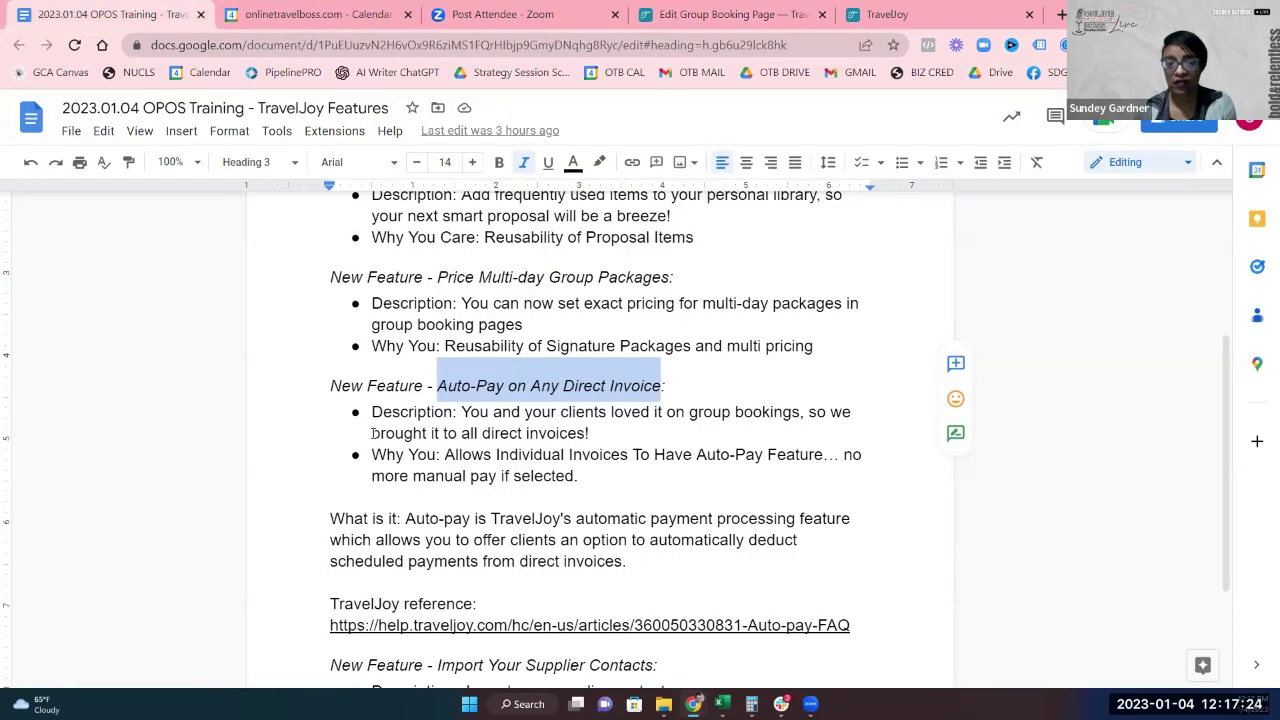
scroll(453, 538, down, 1)
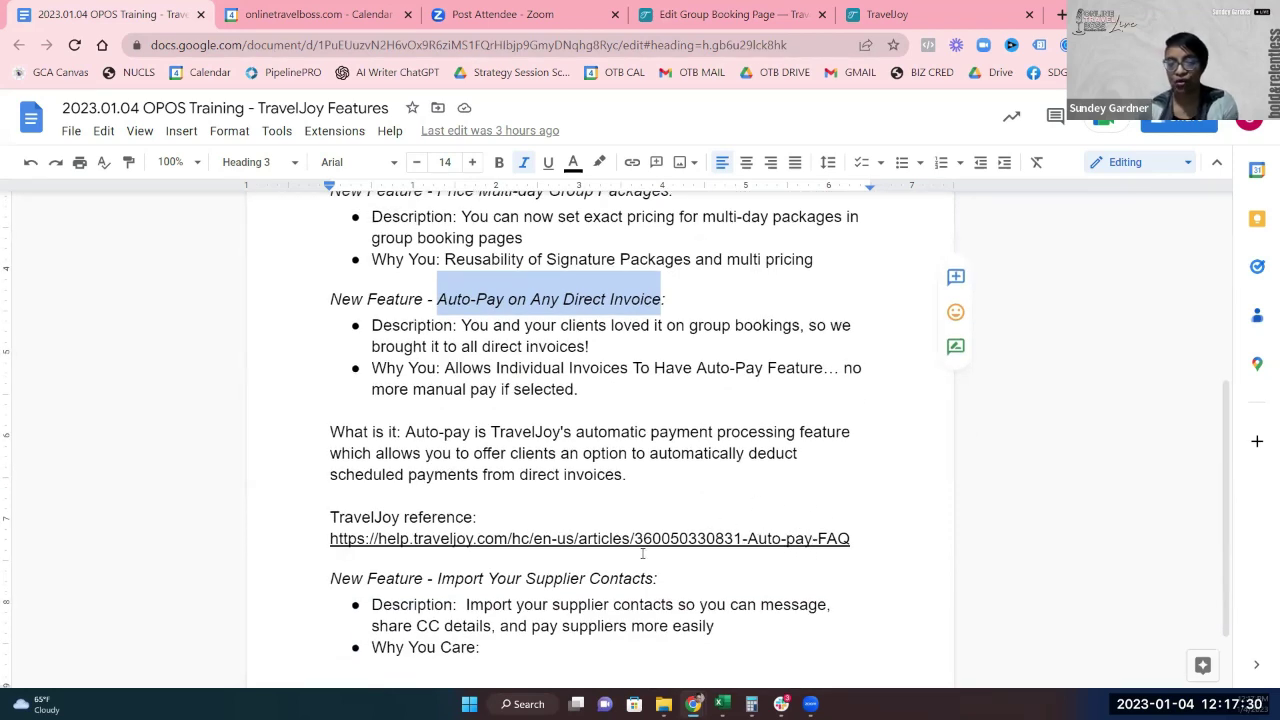
click(470, 437)
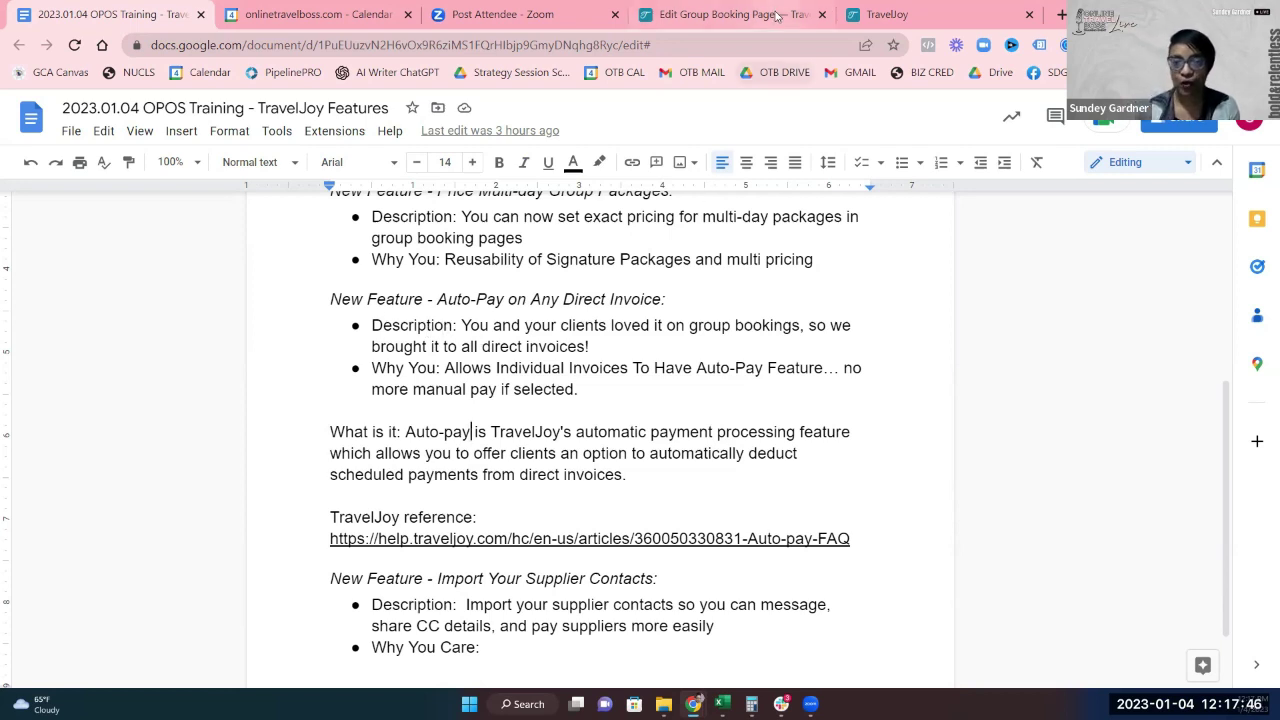
Return to the TravelJoy dashboard from the group booking page editor and open the individual trip dated January 12, 2023.
mouse_move(747, 21)
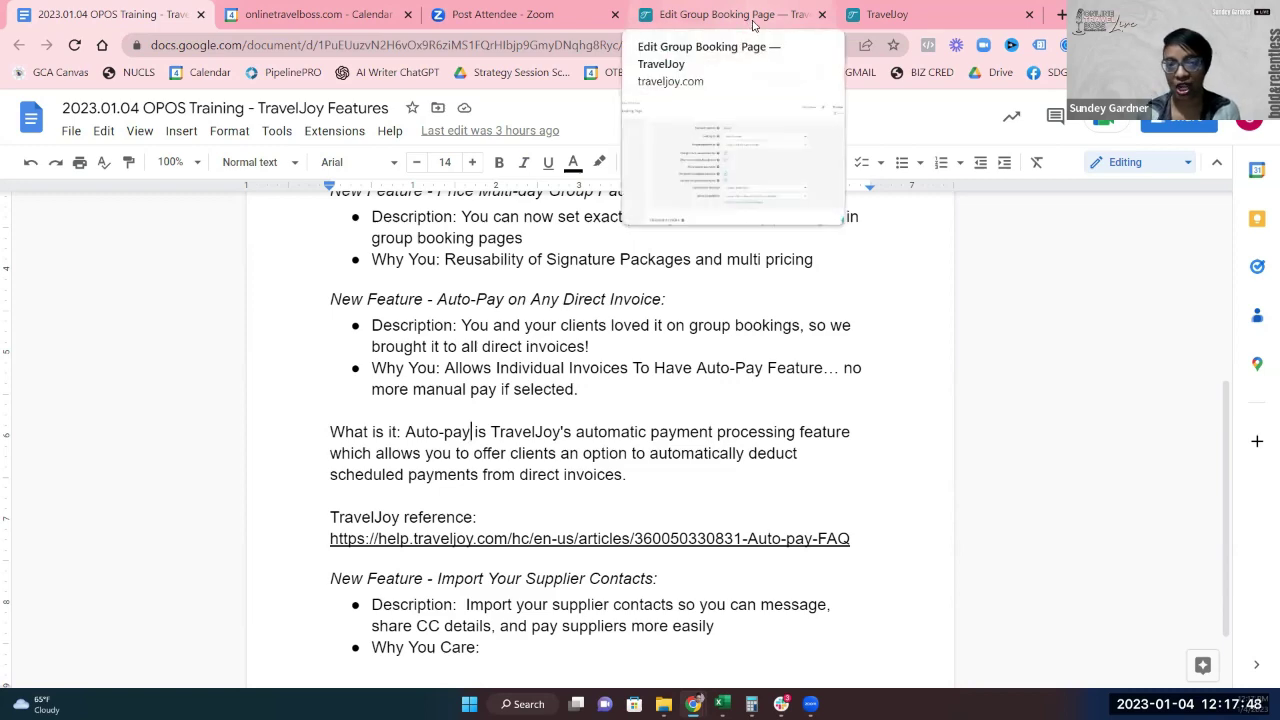
click(753, 28)
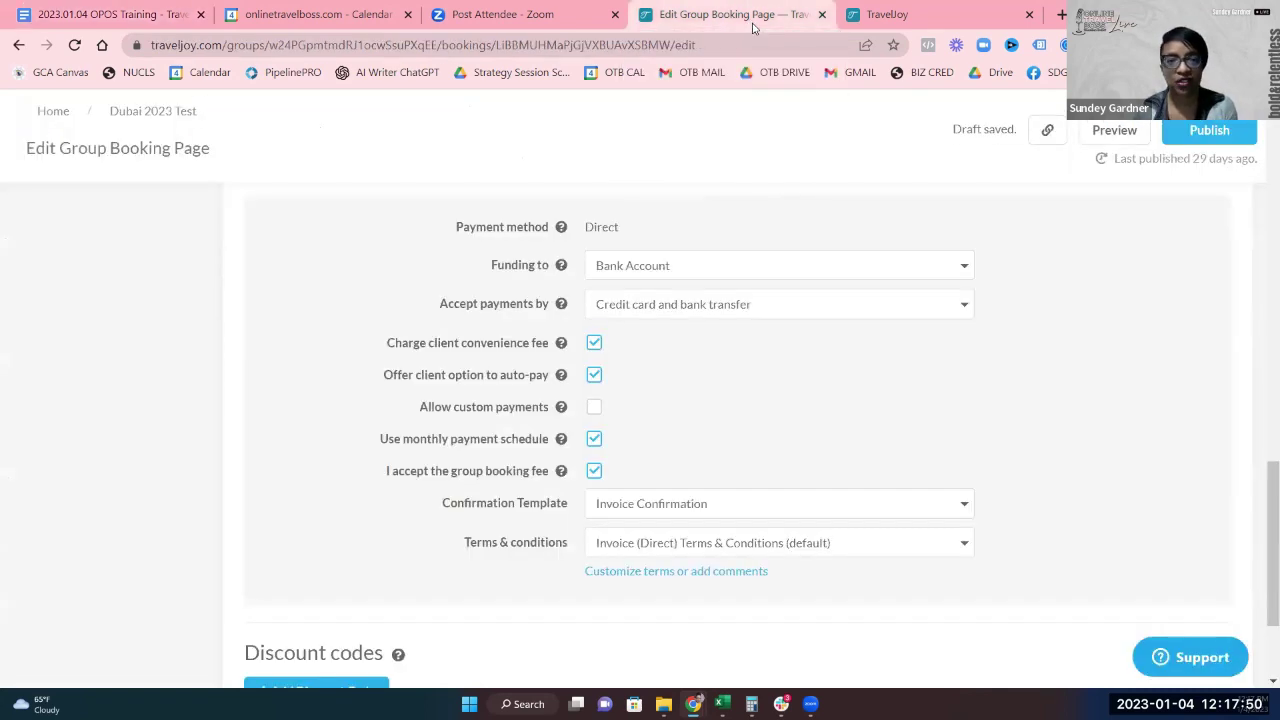
click(867, 27)
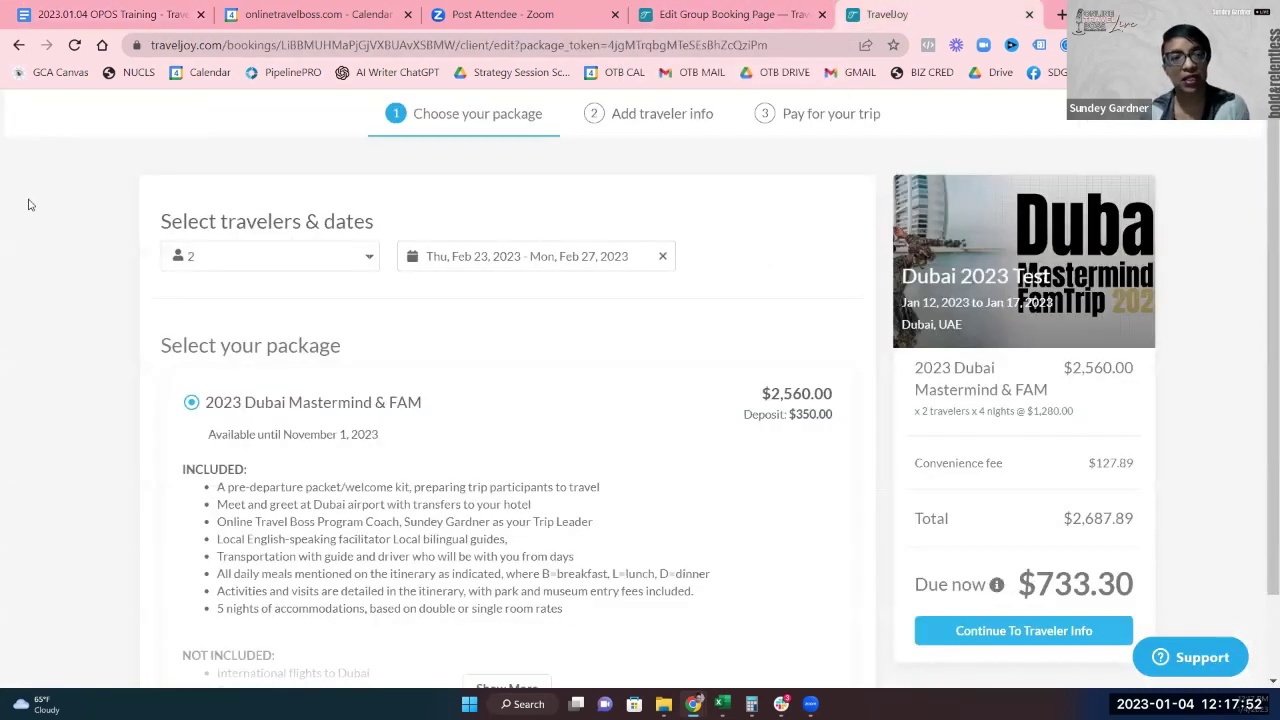
click(682, 20)
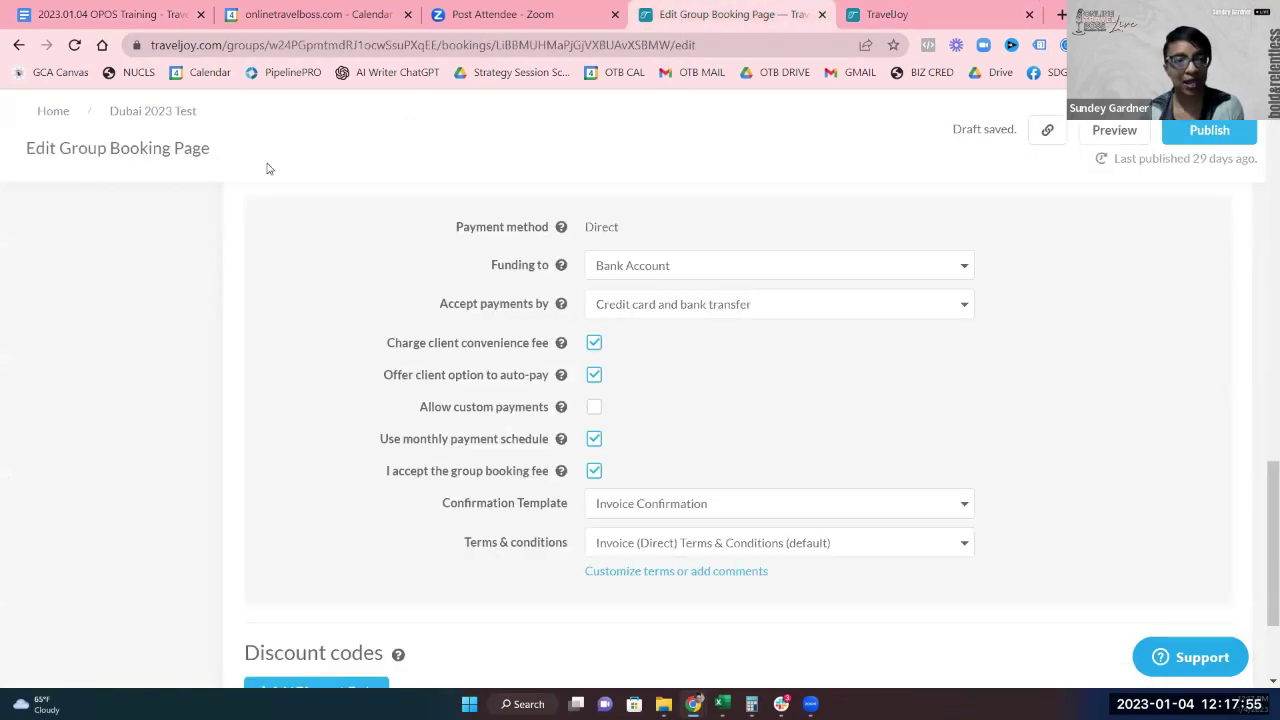
click(48, 116)
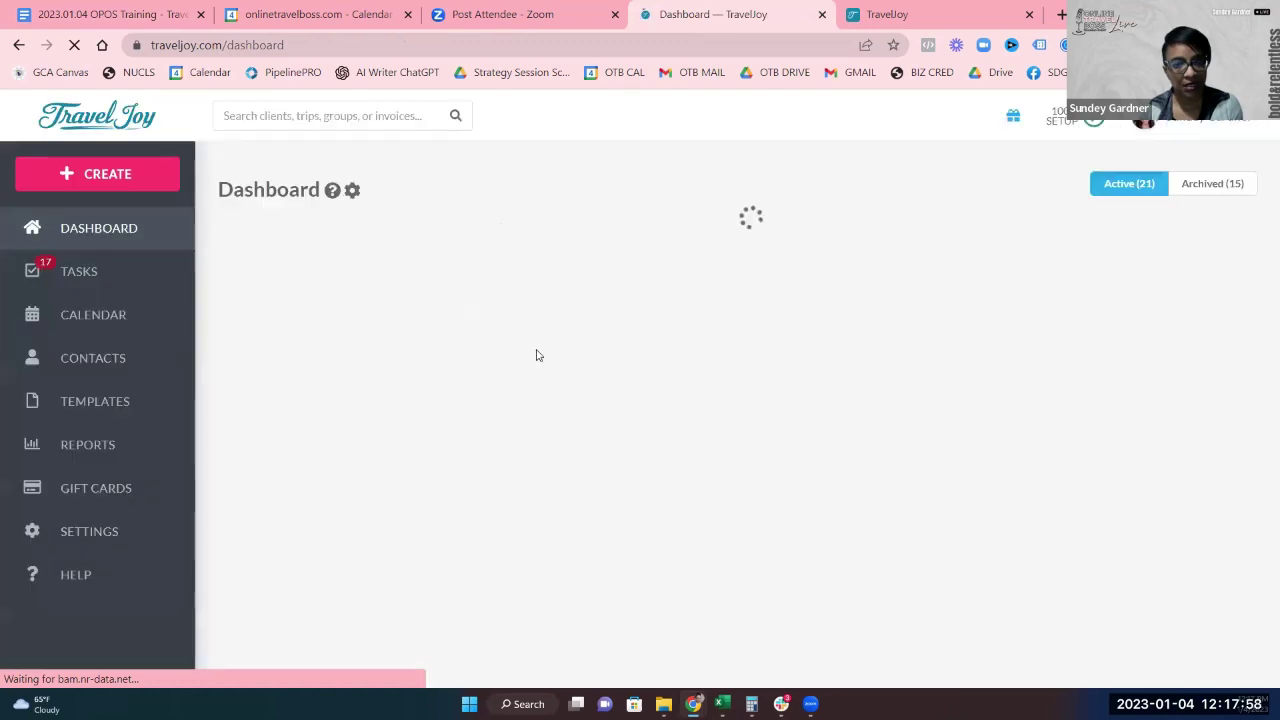
scroll(514, 383, down, 4)
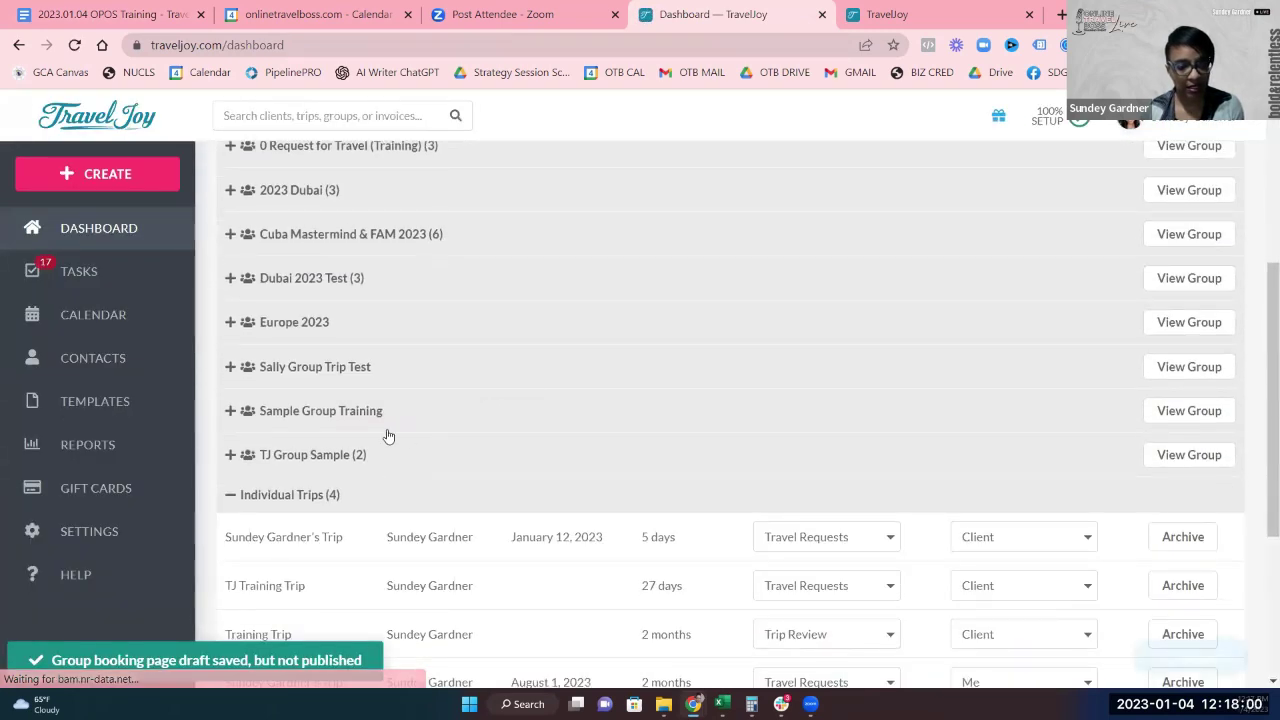
click(305, 538)
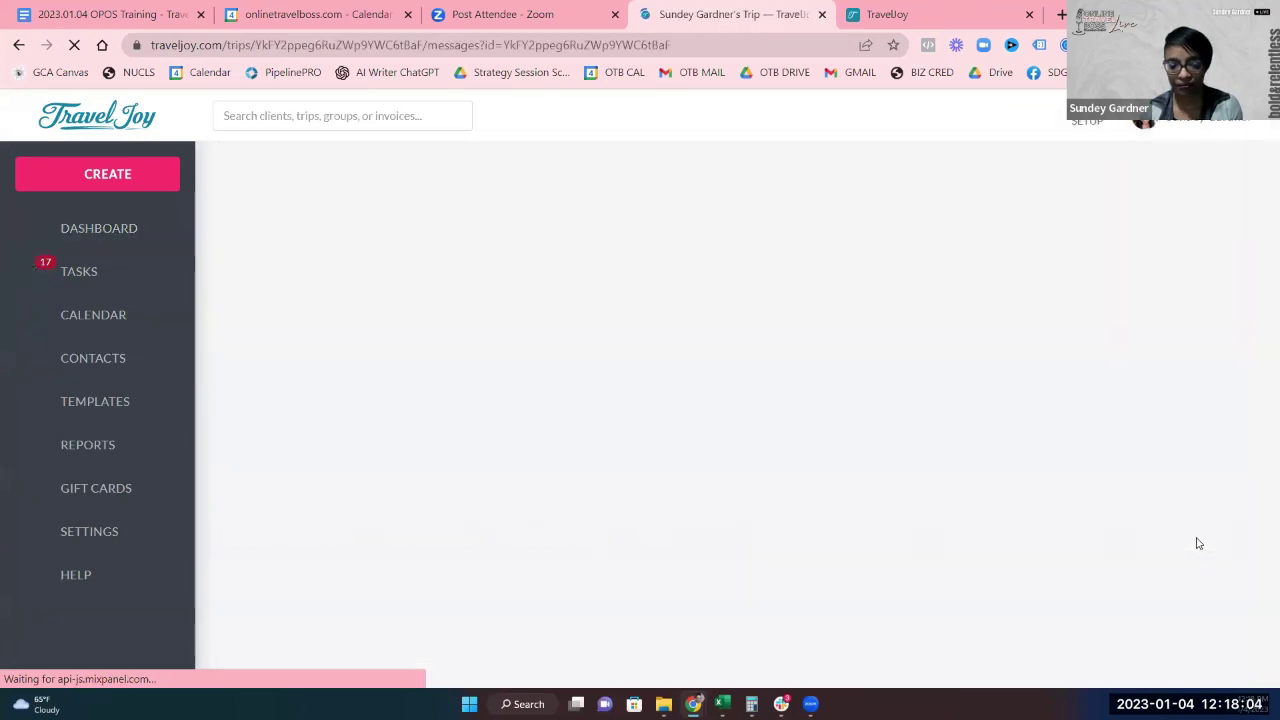
Create a direct invoice for the trip and confirm the direct charge warning.
scroll(827, 427, down, 2)
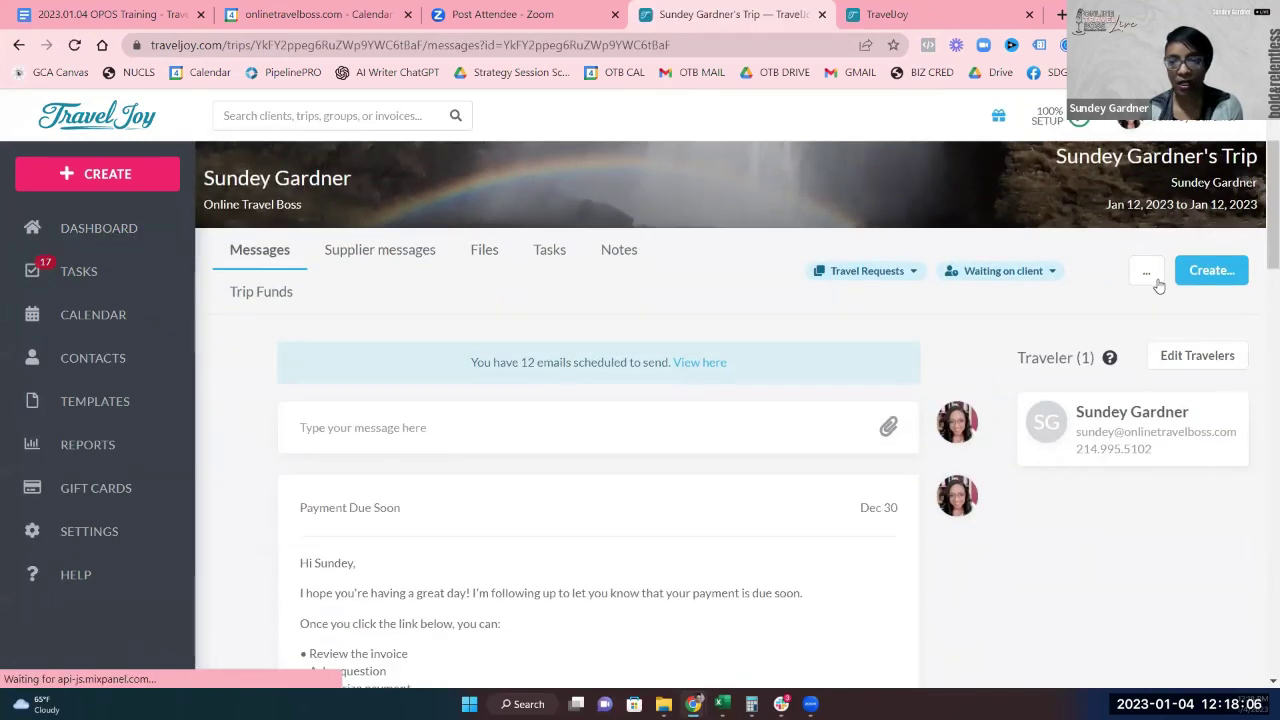
click(1210, 270)
click(1178, 335)
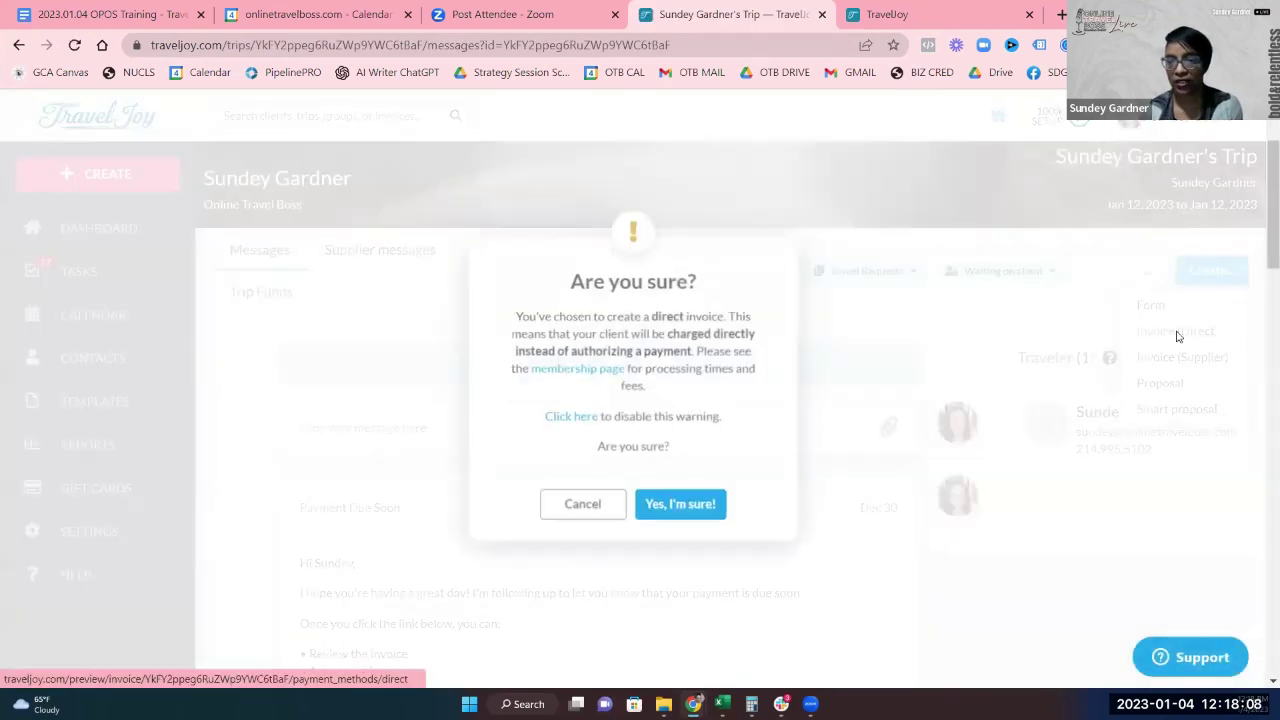
click(684, 505)
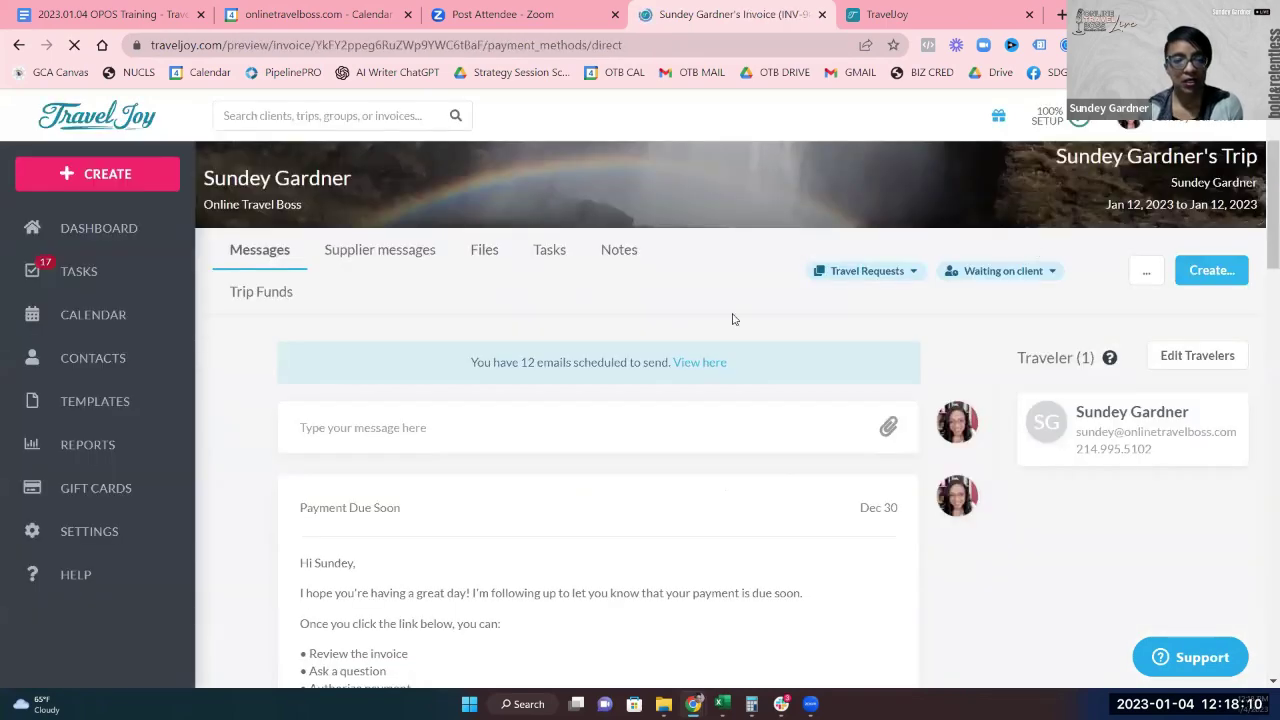
Add an invoice item from the Package (default) template with the description "test package".
scroll(732, 318, down, 4)
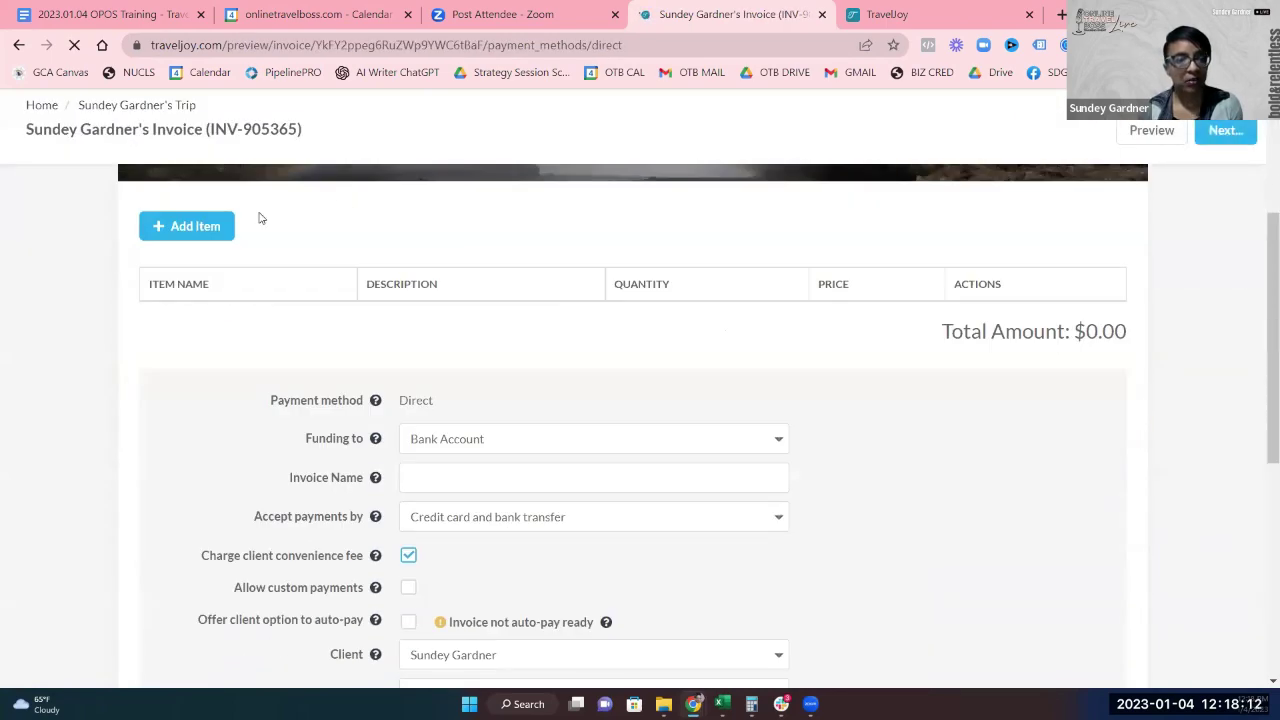
click(172, 224)
click(282, 266)
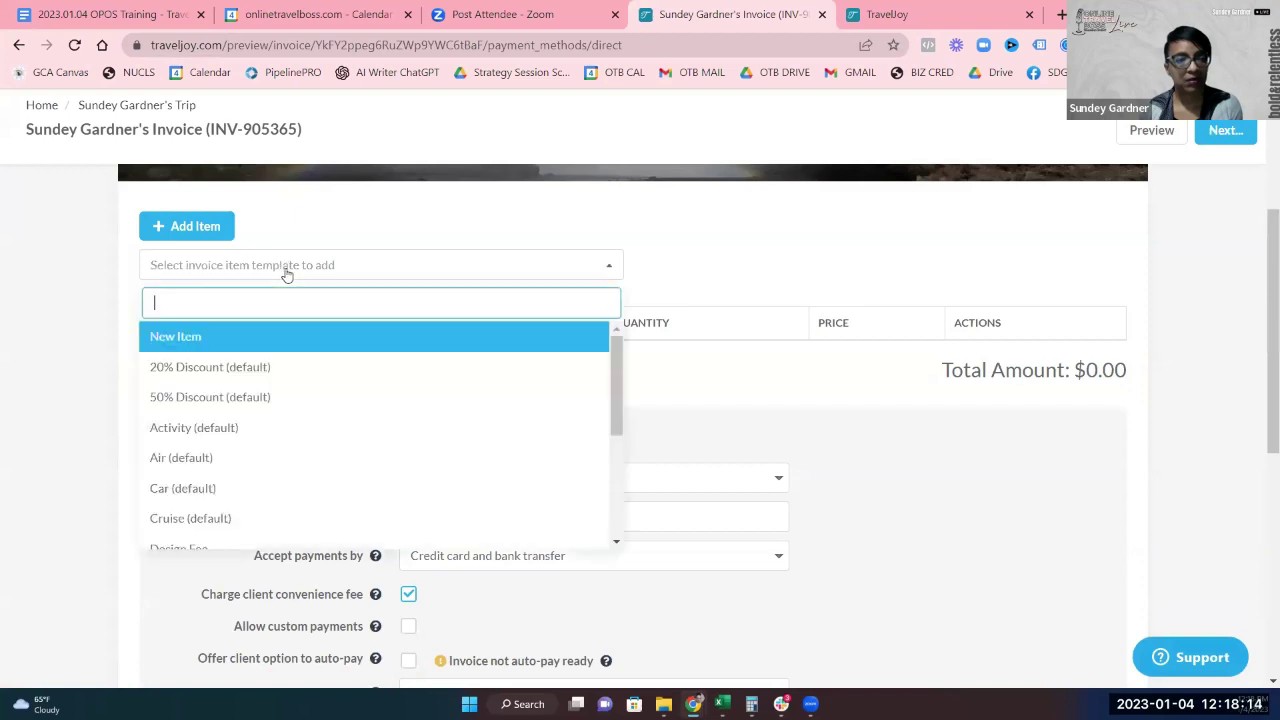
scroll(280, 455, down, 3)
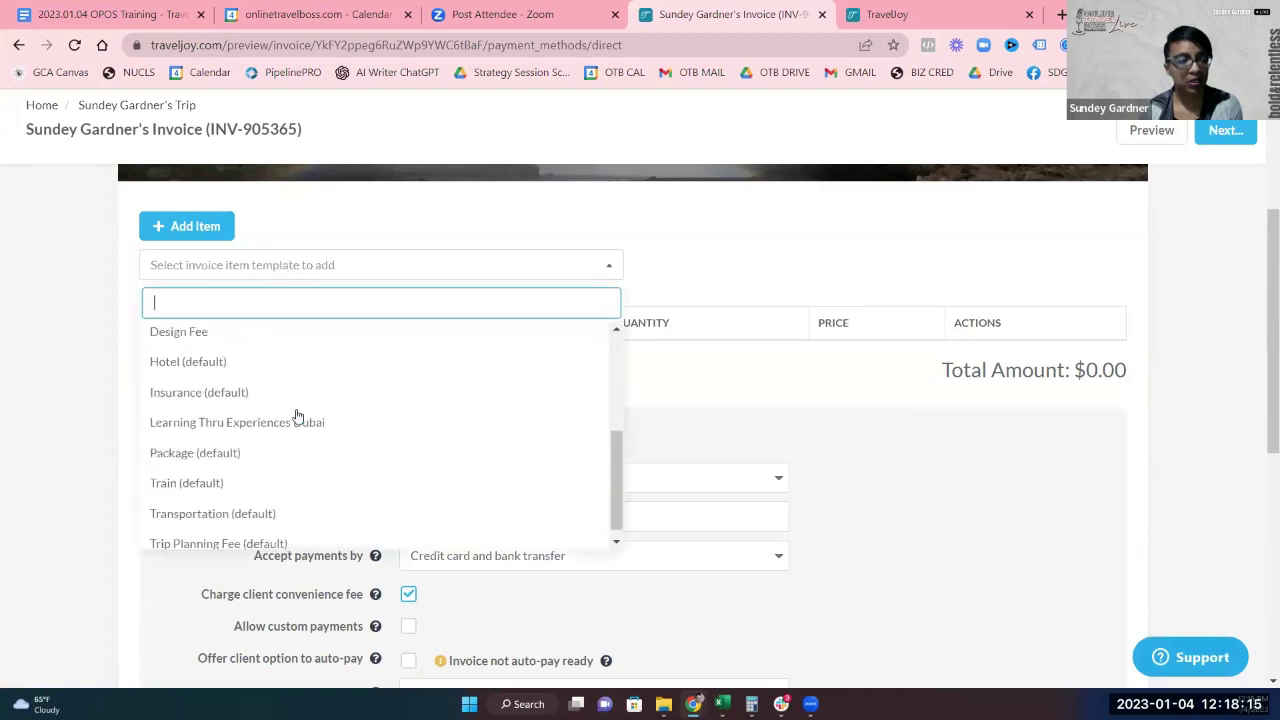
click(240, 446)
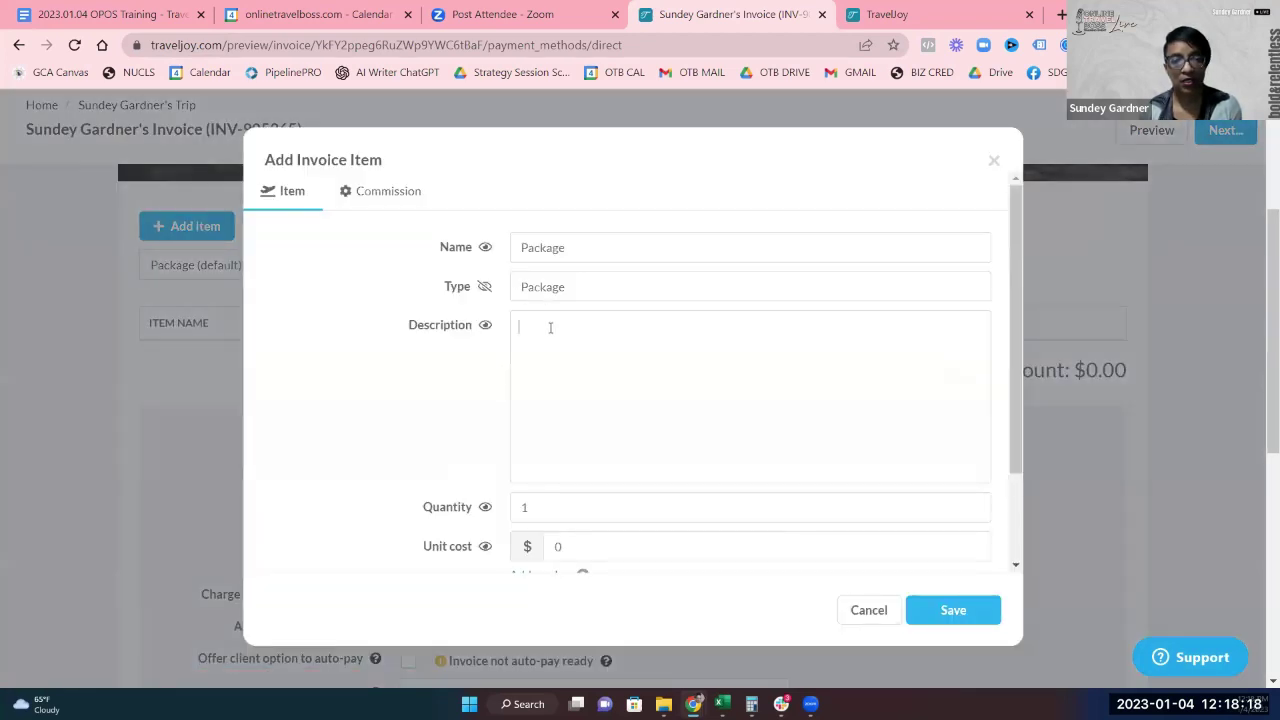
text(s)
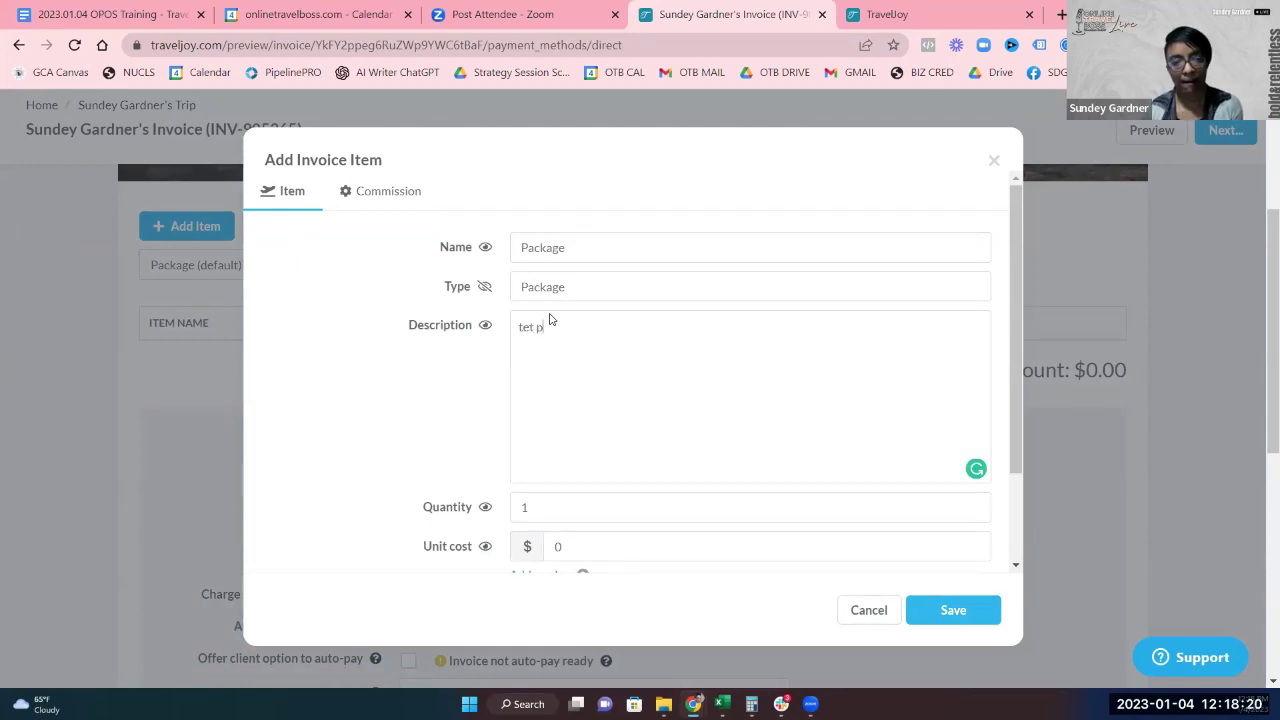
text(t pa)
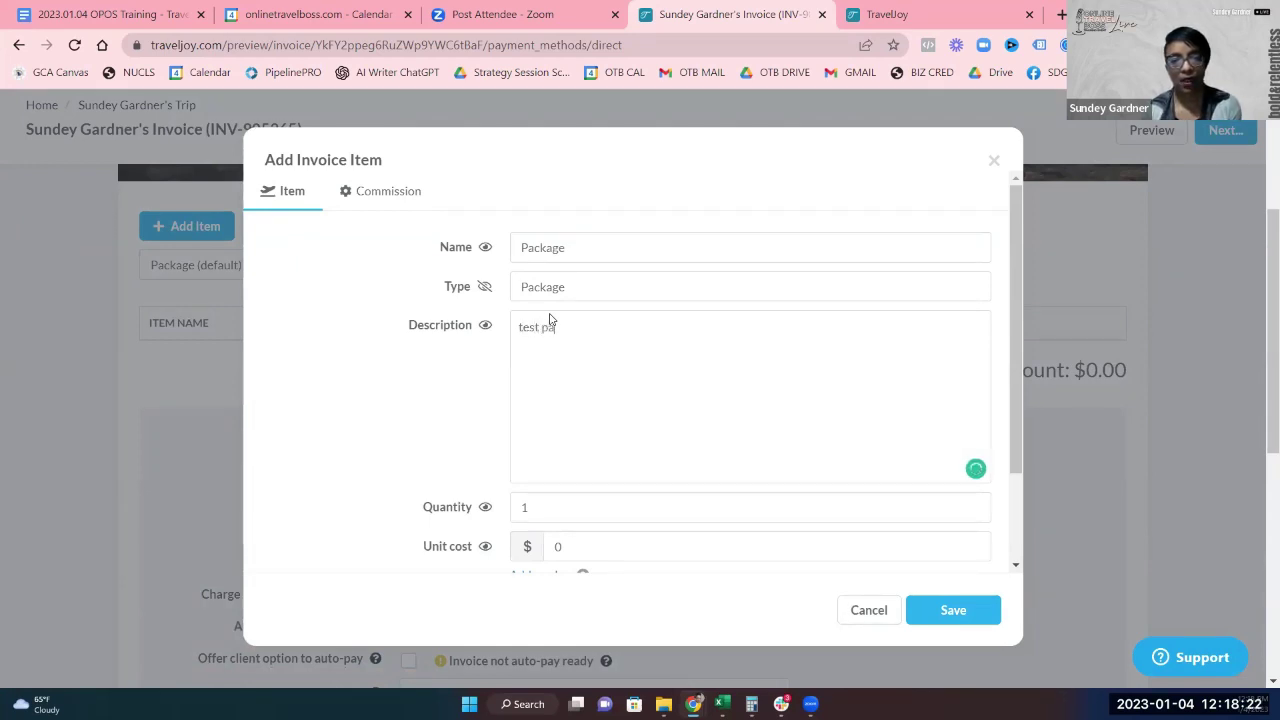
text(ckage)
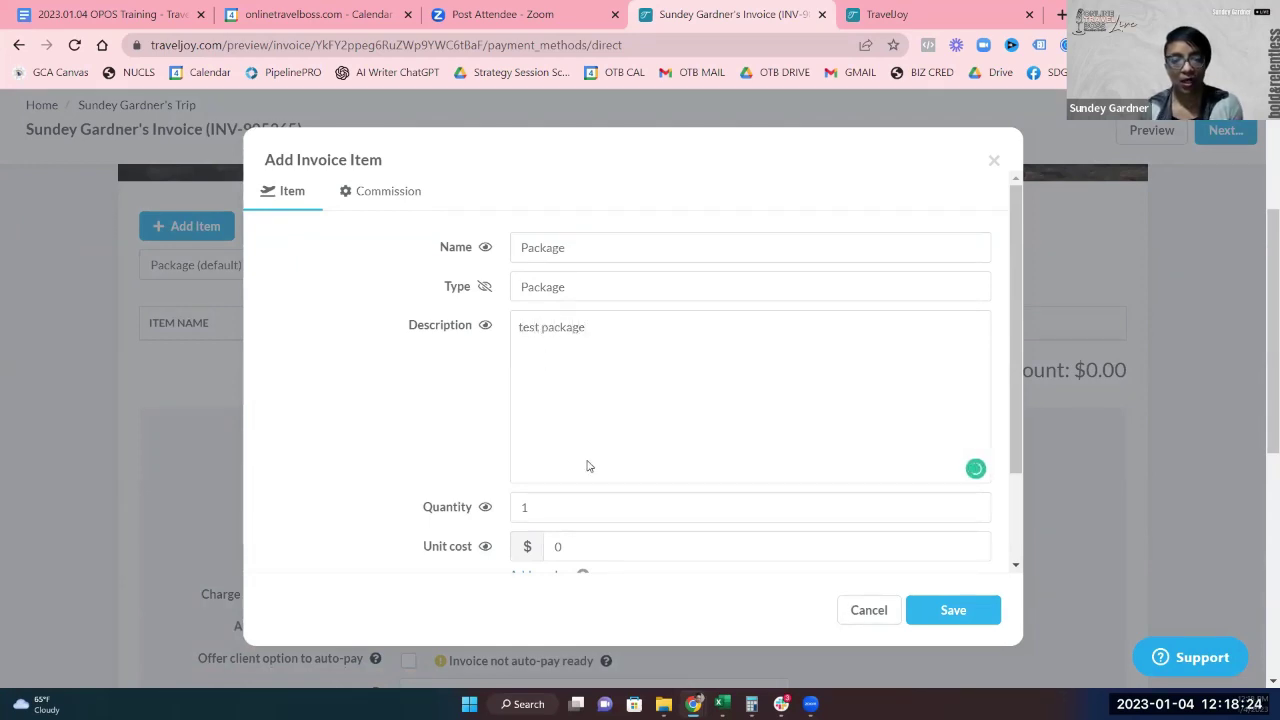
Set the package item's unit cost to $2500.00.
scroll(586, 460, down, 2)
click(587, 428)
double_click(587, 428)
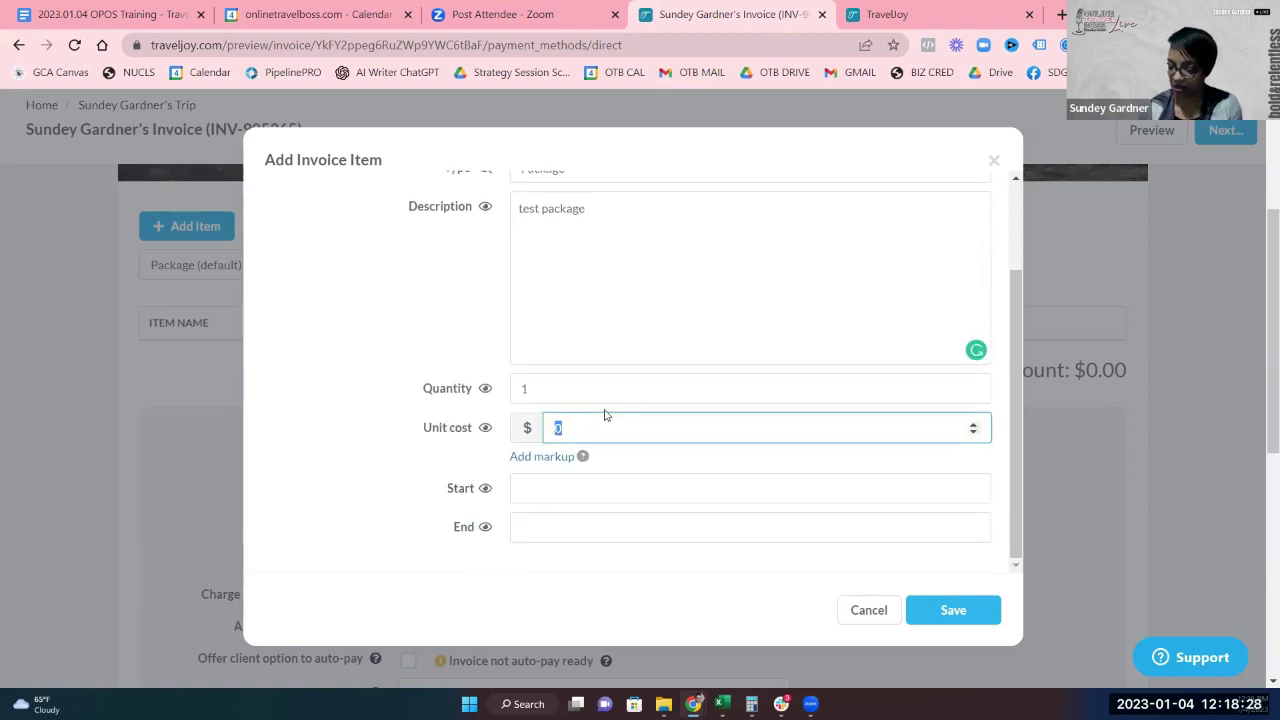
text(2500.)
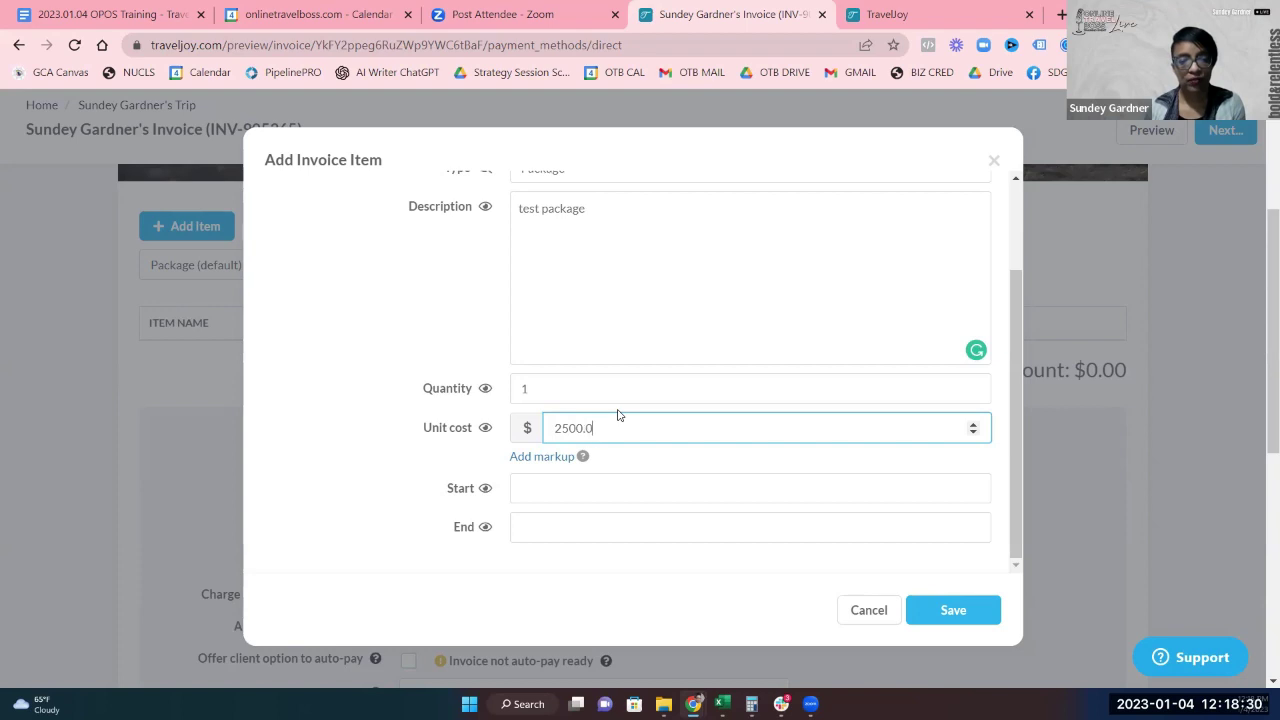
text(0)
Set the package item's start date to 03/01/2023 and end date to 03/08/2023, and save the item.
click(670, 500)
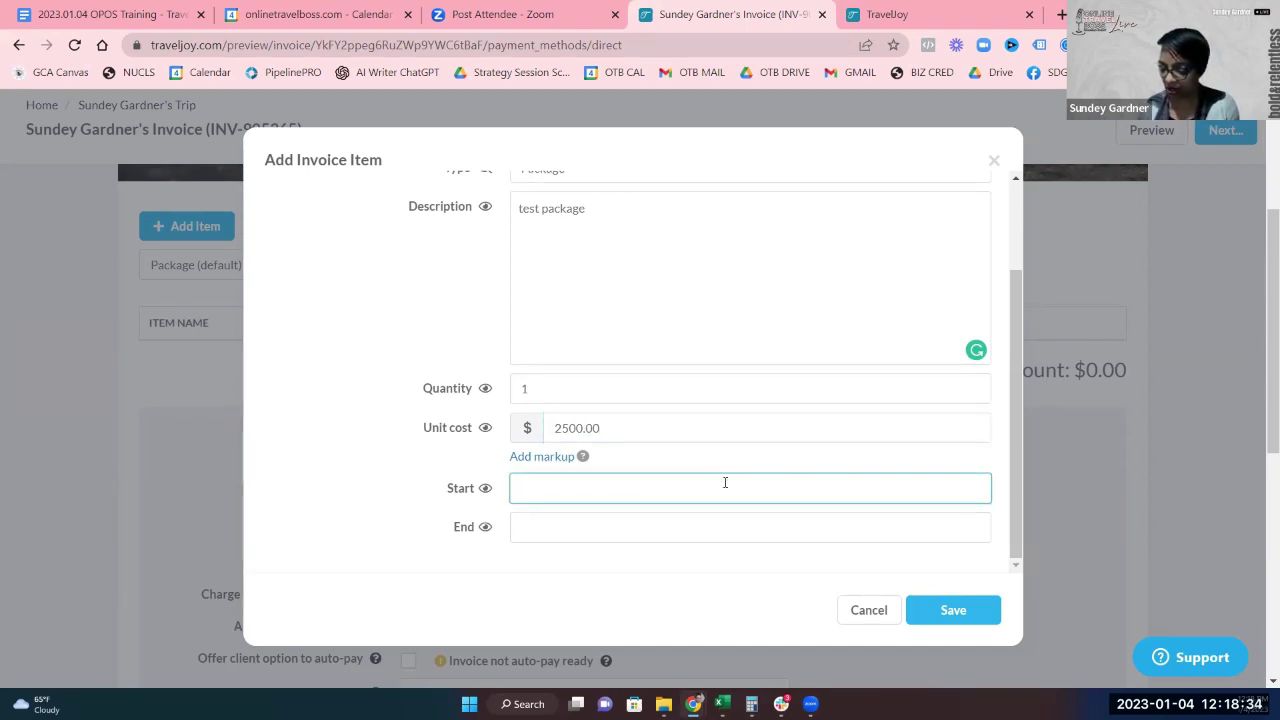
text(03/01)
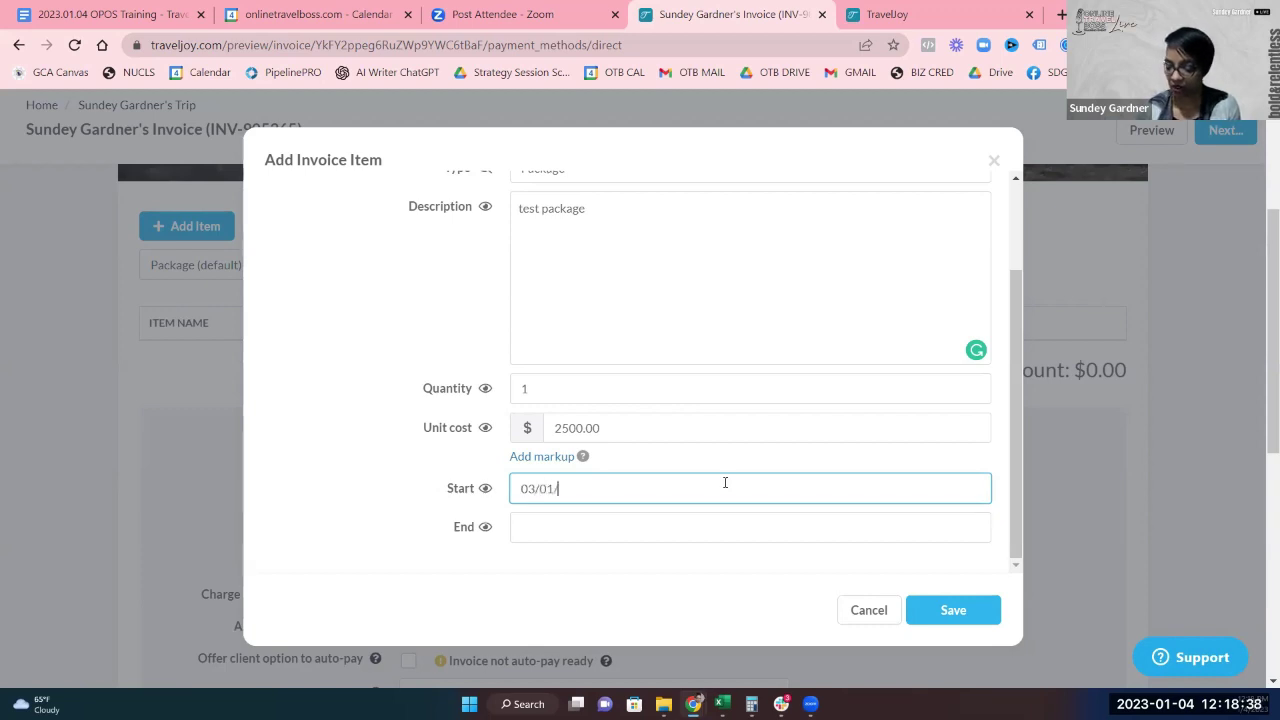
text(/2023)
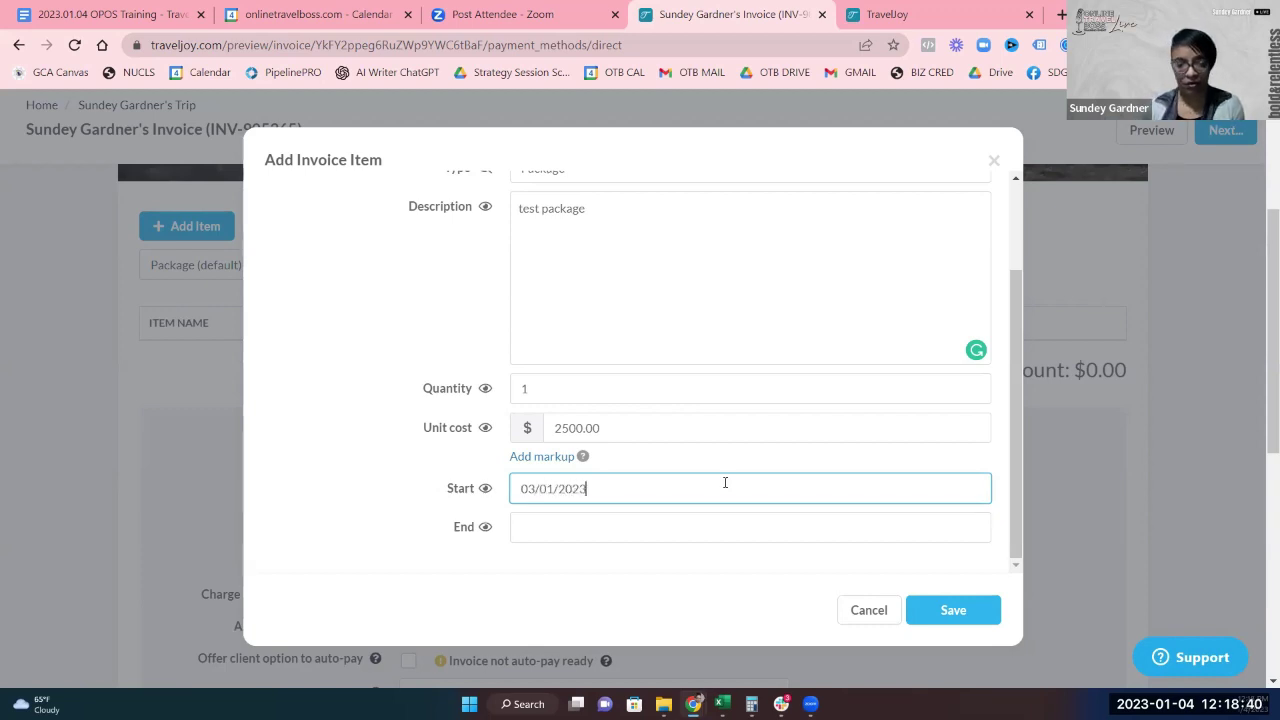
click(712, 521)
text(03/)
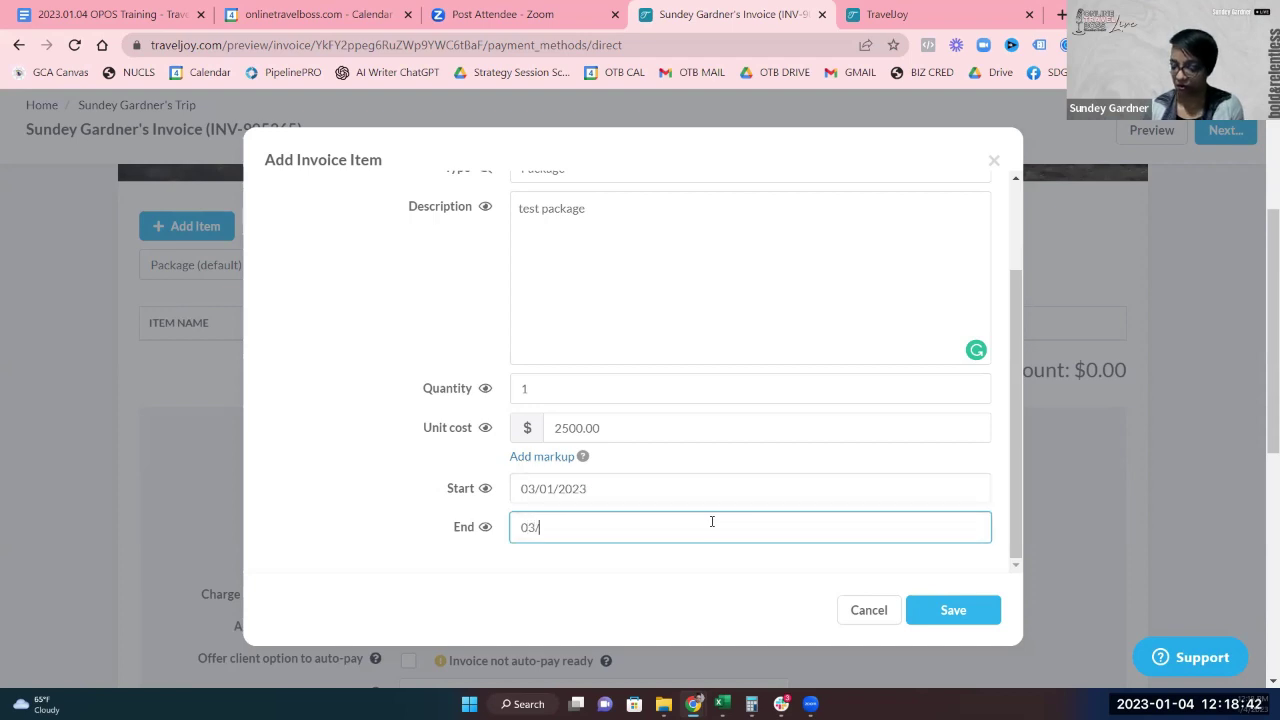
text(08/202)
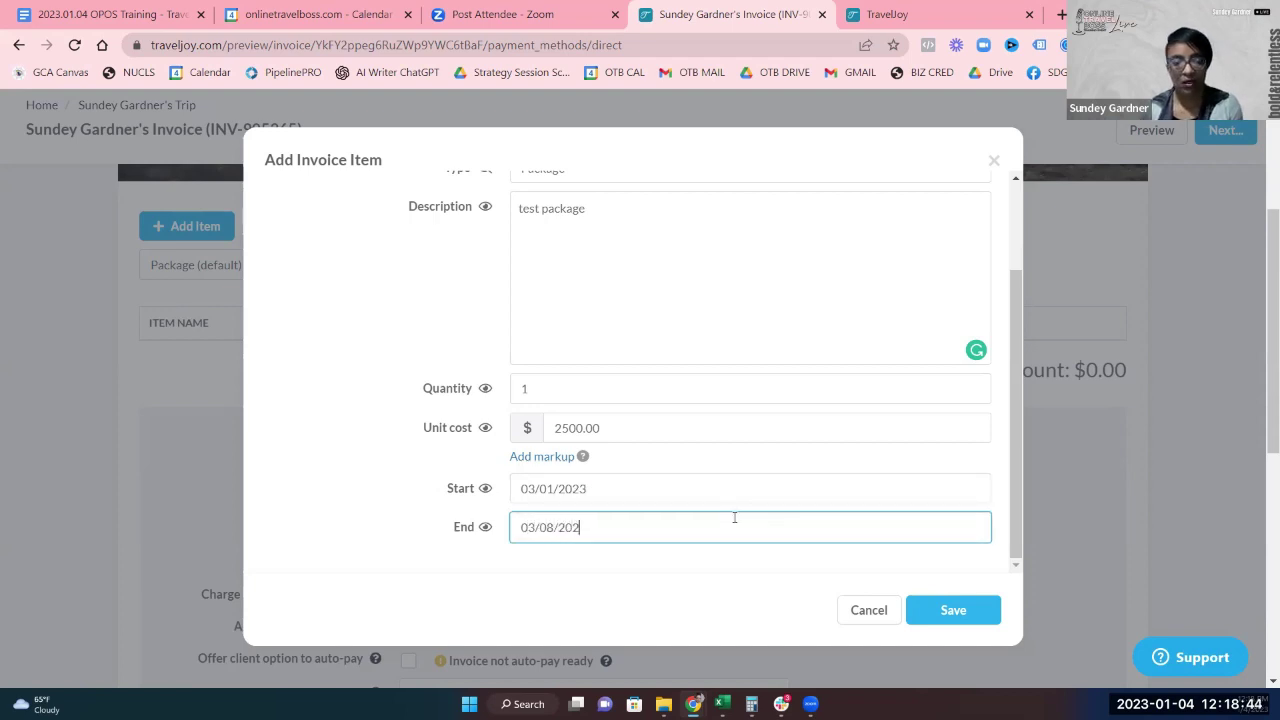
text(3)
click(950, 608)
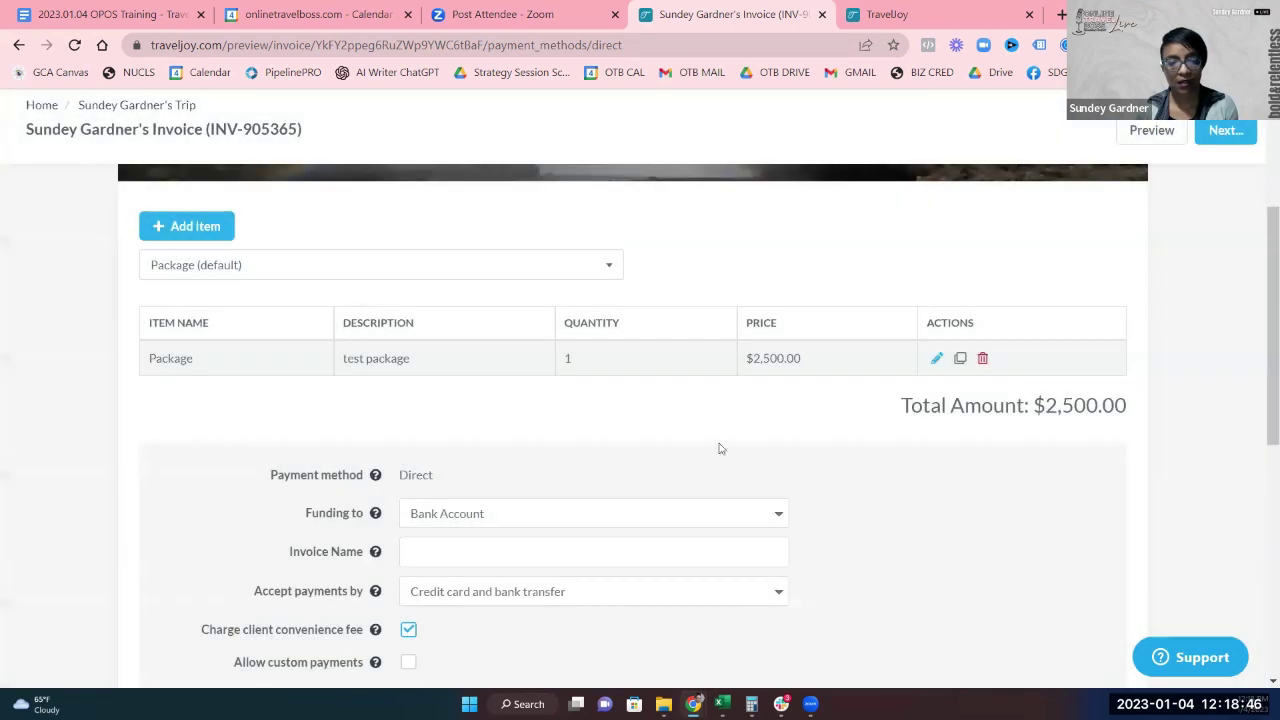
Try to allow custom payments on the invoice, declining to turn on trip funds.
scroll(704, 390, down, 2)
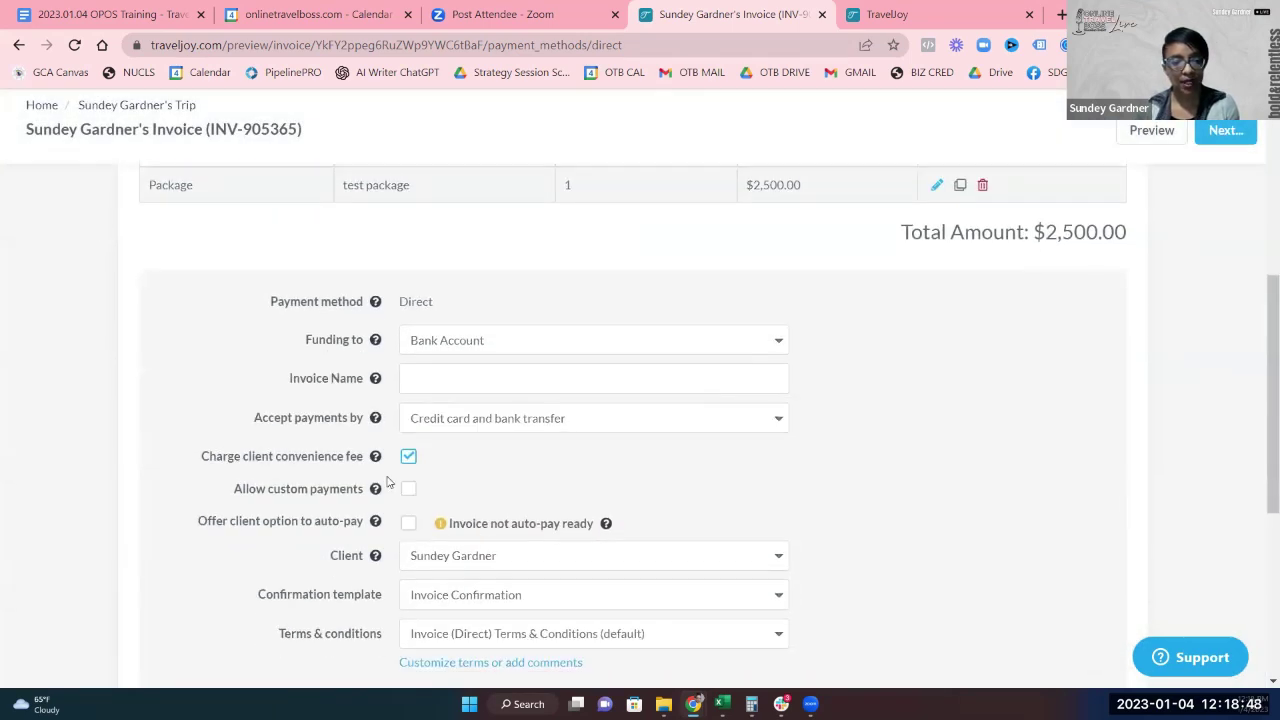
click(409, 489)
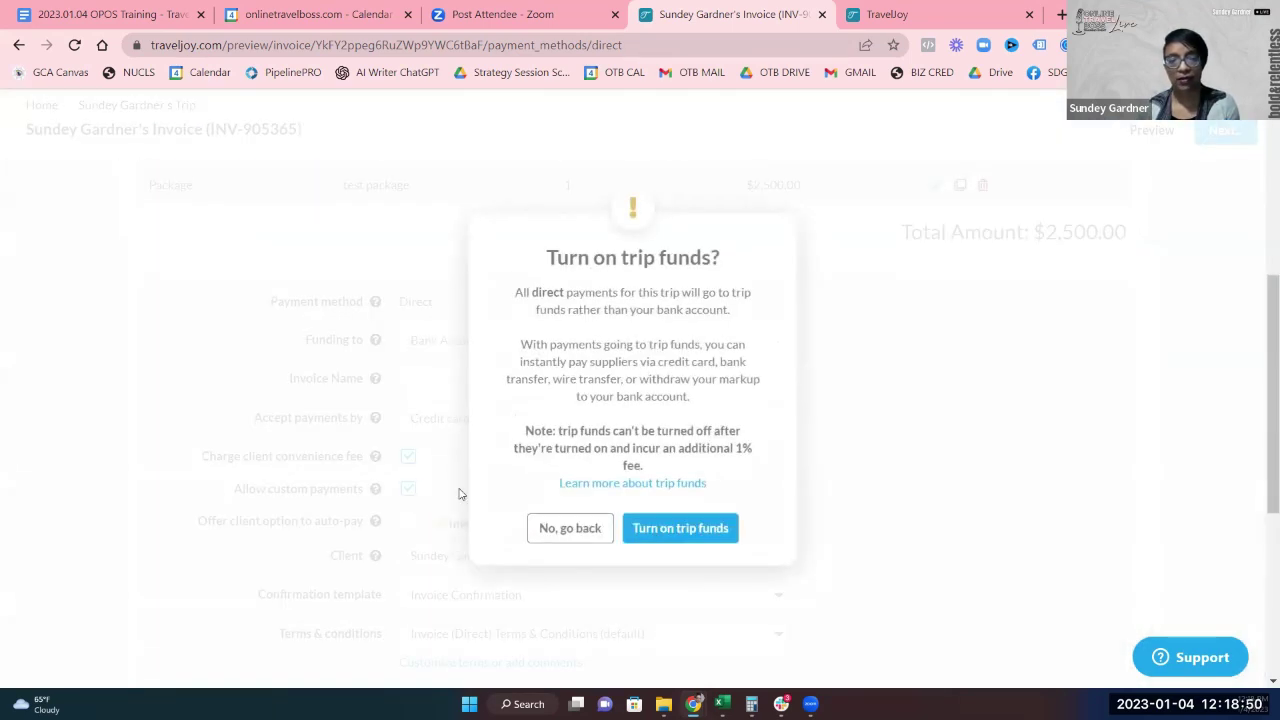
click(578, 524)
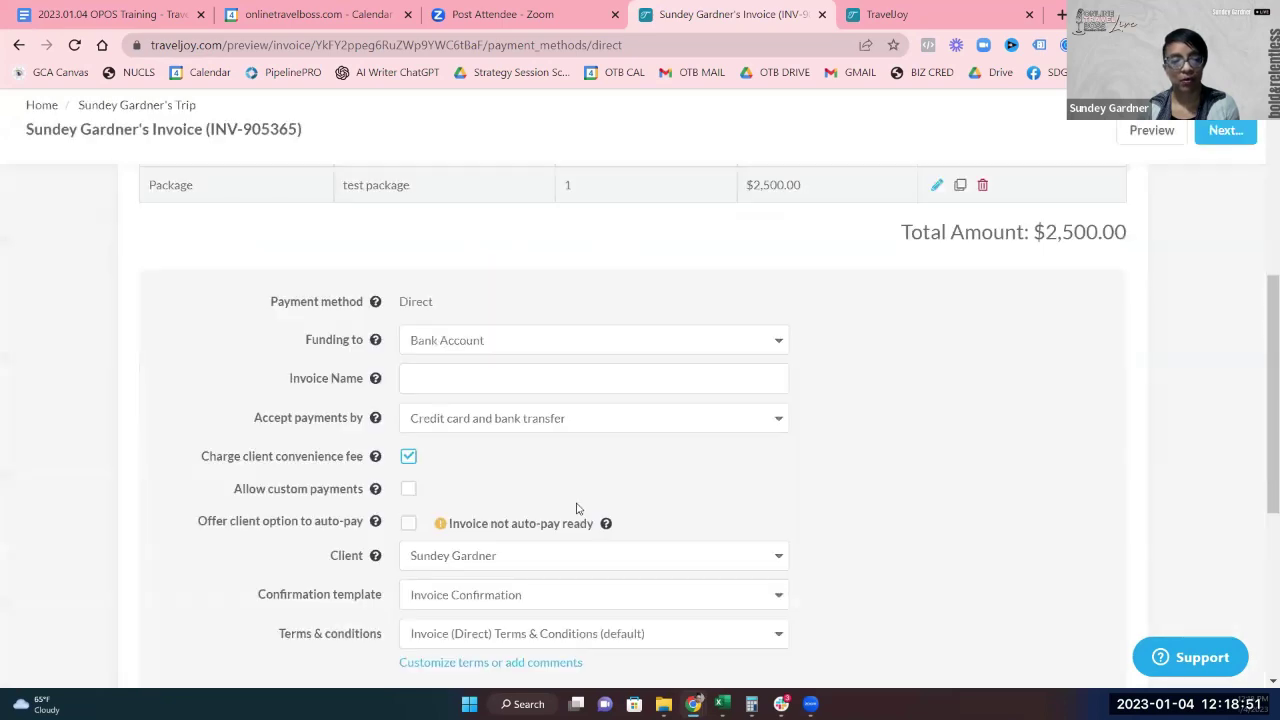
Try to offer the client auto-pay option while declining trip funds, and check the auto-pay readiness requirements.
scroll(422, 455, down, 1)
click(409, 437)
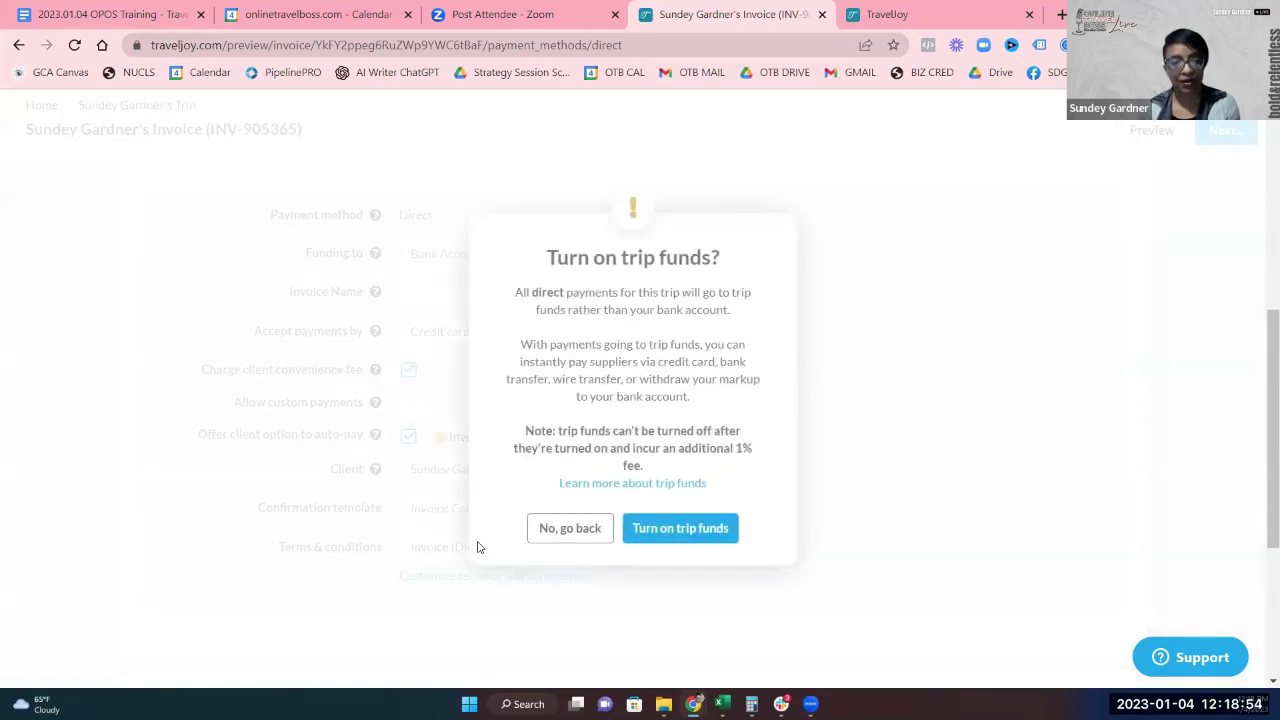
click(570, 535)
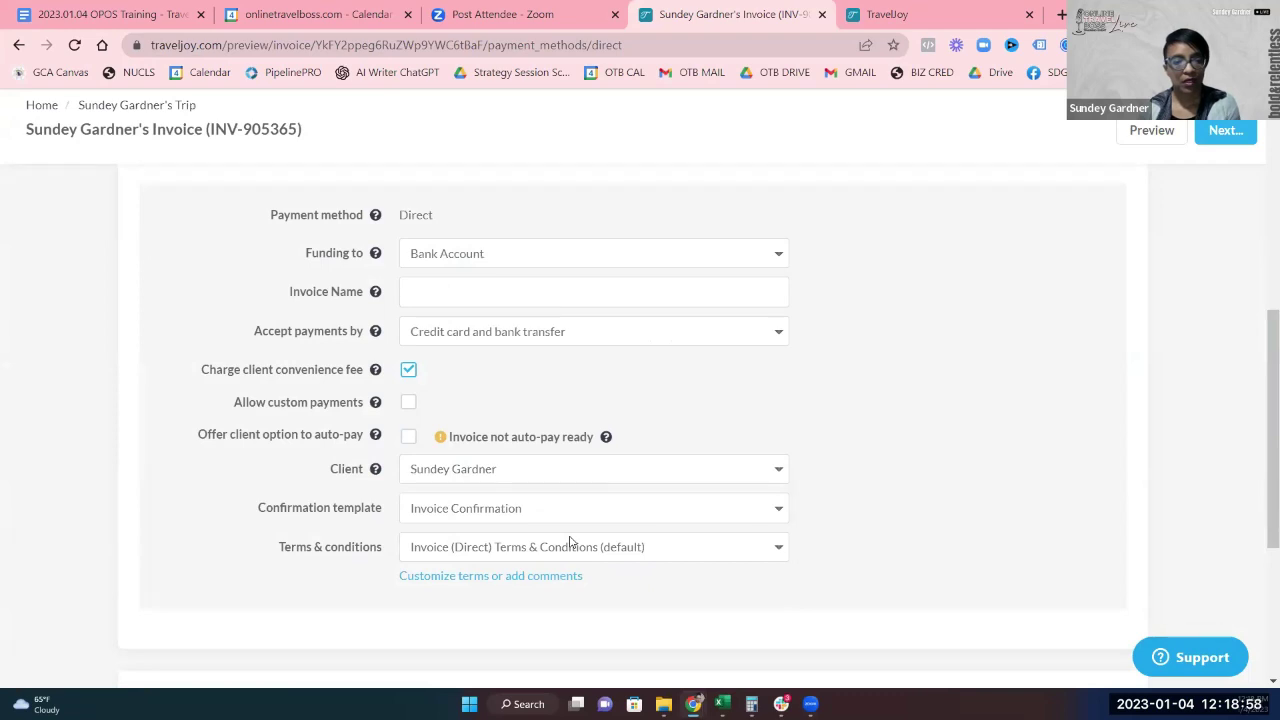
mouse_move(608, 444)
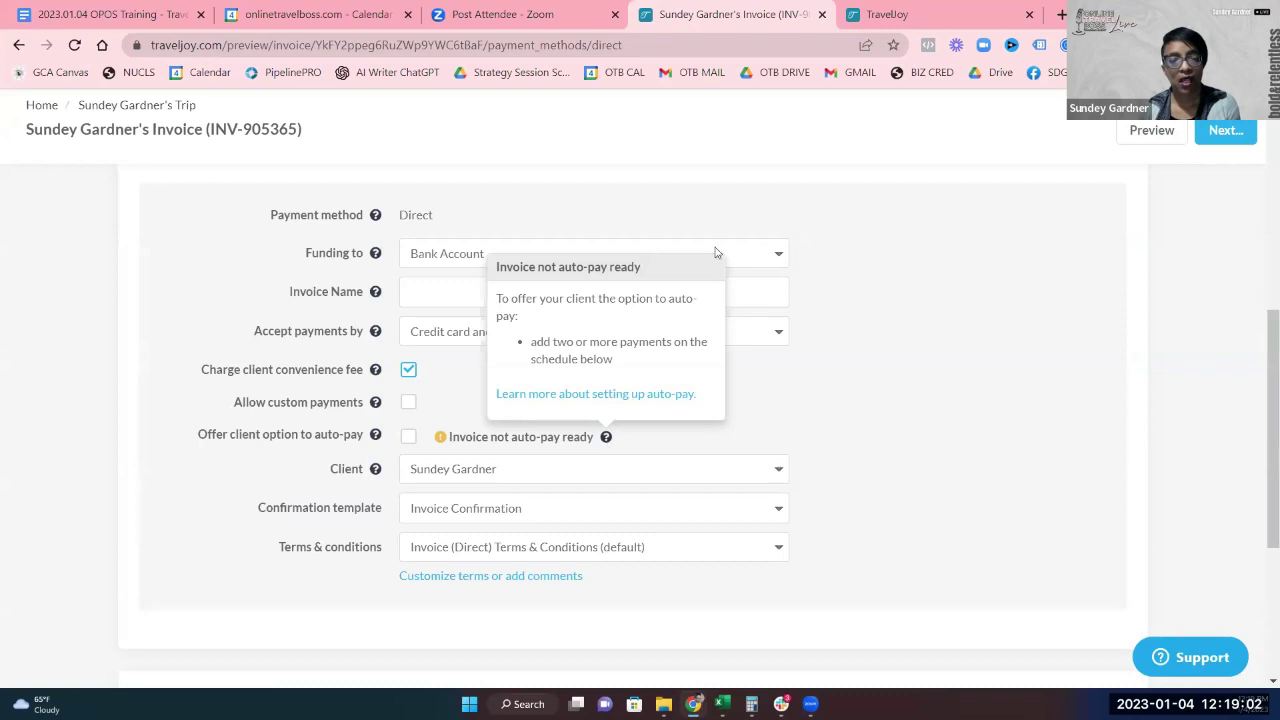
Create a monthly payment schedule for the invoice, due on day 1 of each month and ending on 2/23/2023.
scroll(884, 330, down, 1)
scroll(884, 329, down, 2)
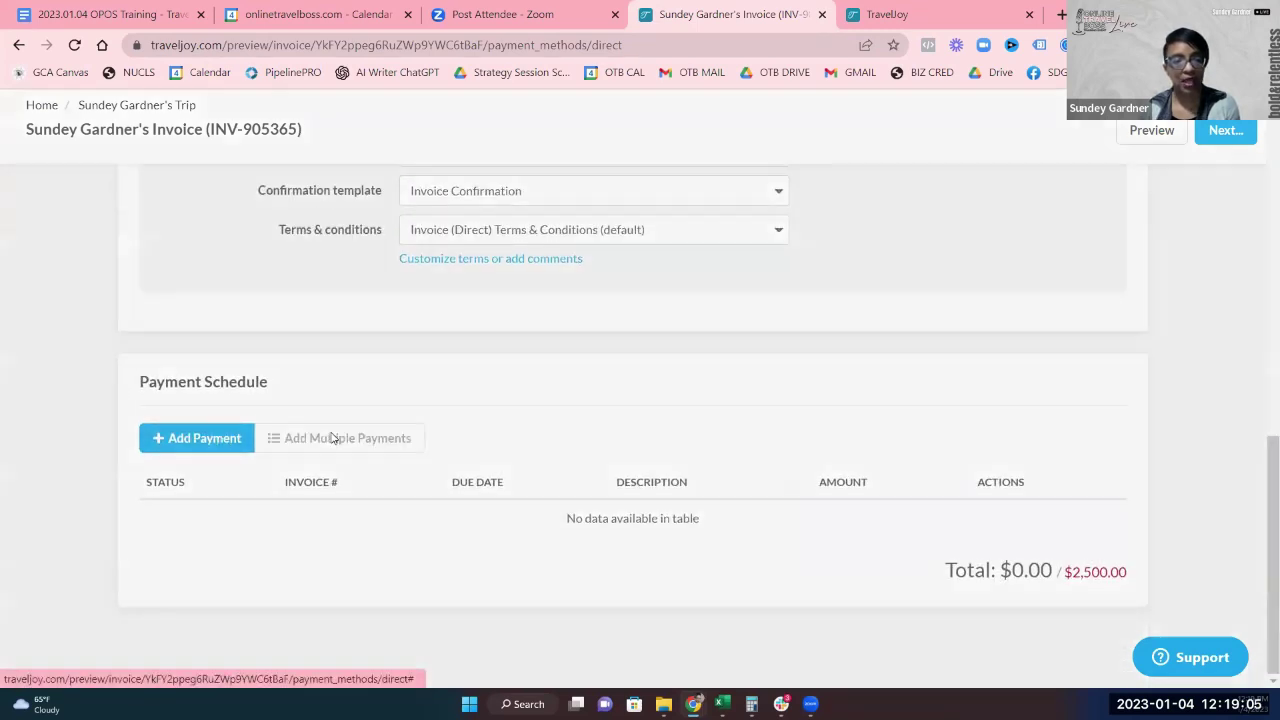
click(333, 438)
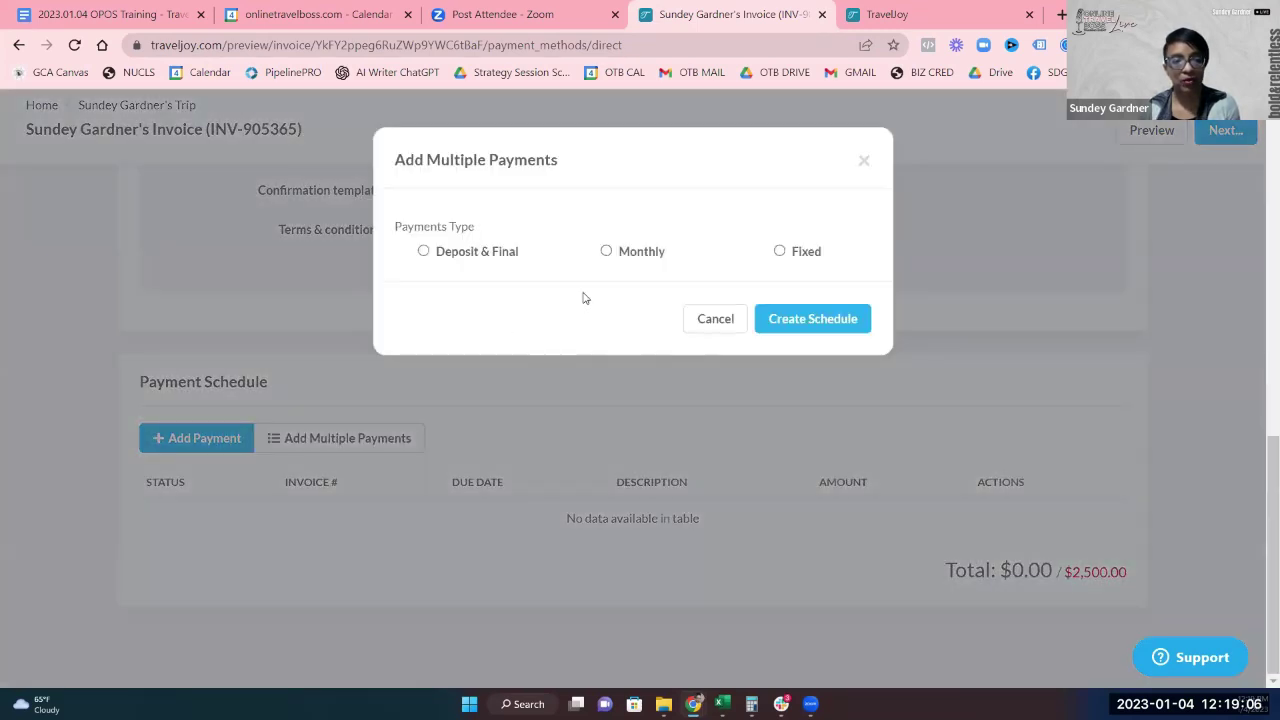
click(606, 251)
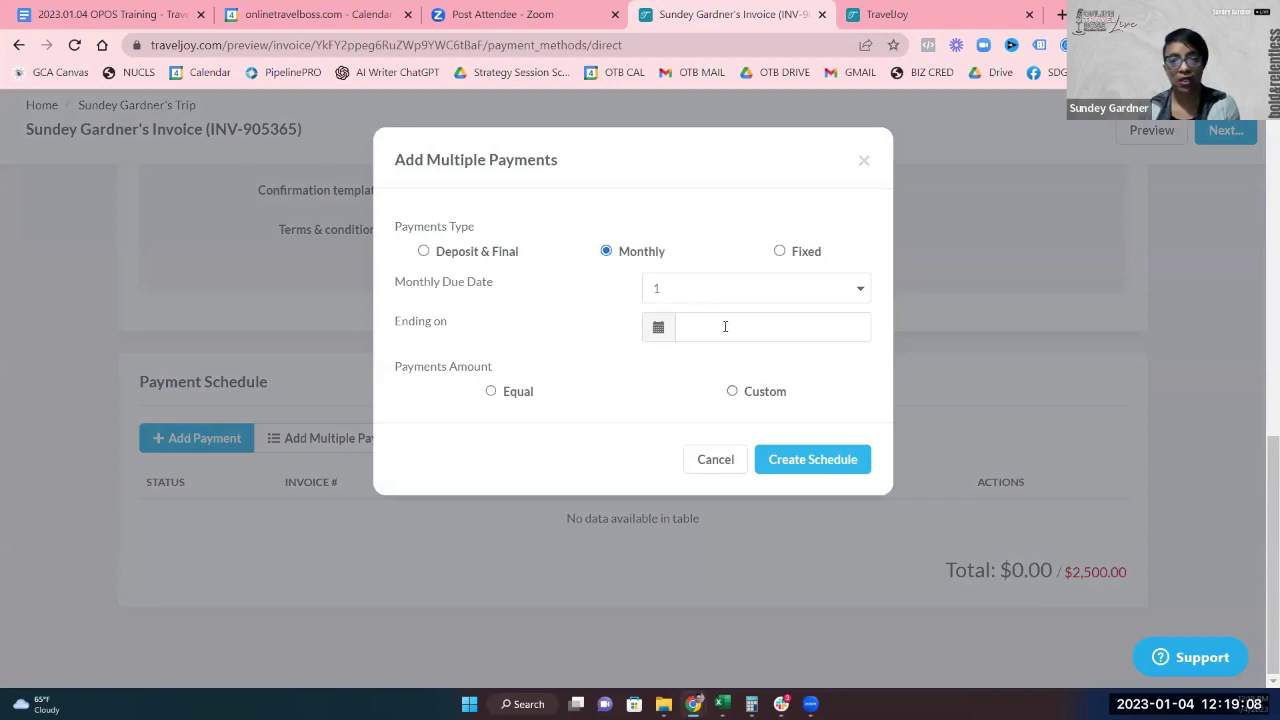
click(808, 470)
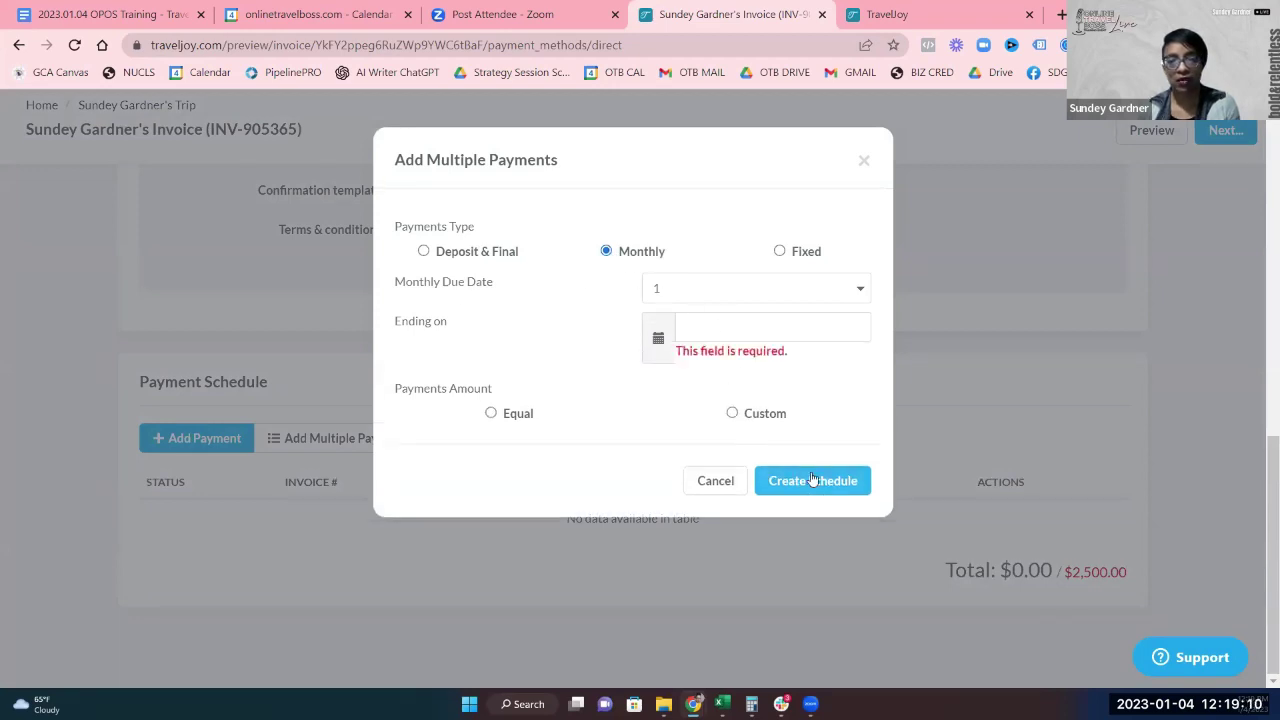
click(707, 322)
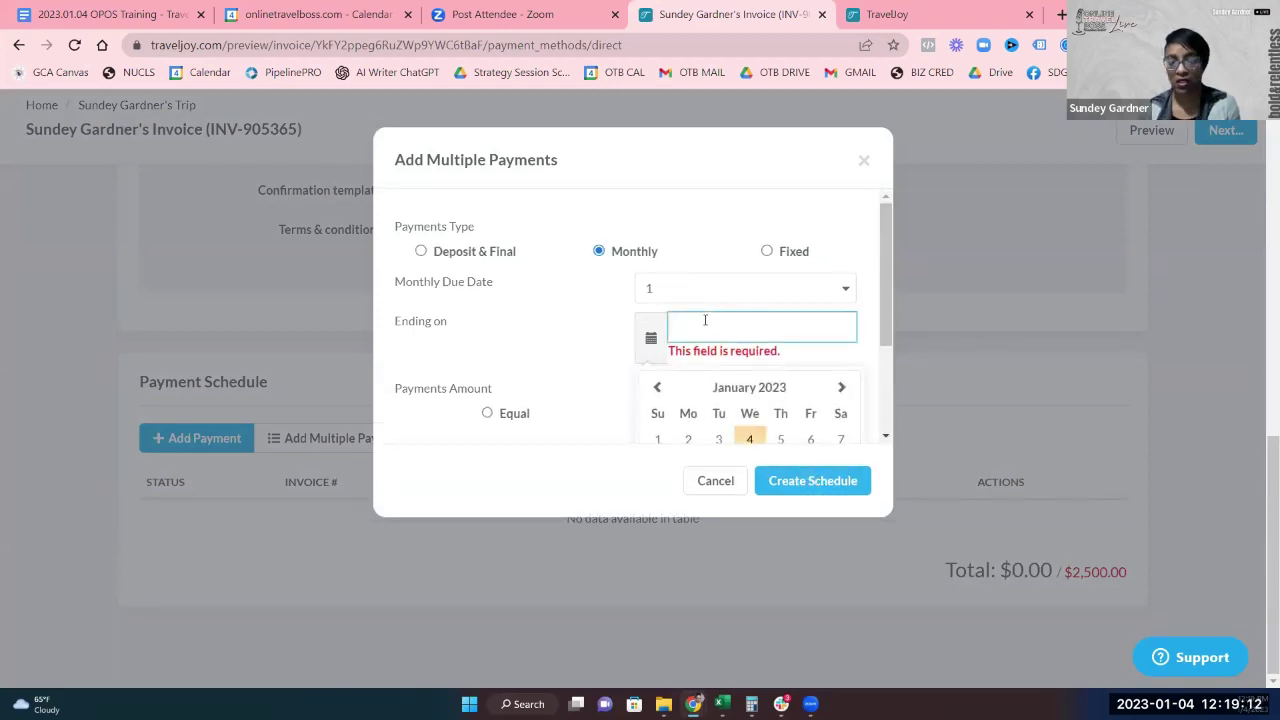
text(03)
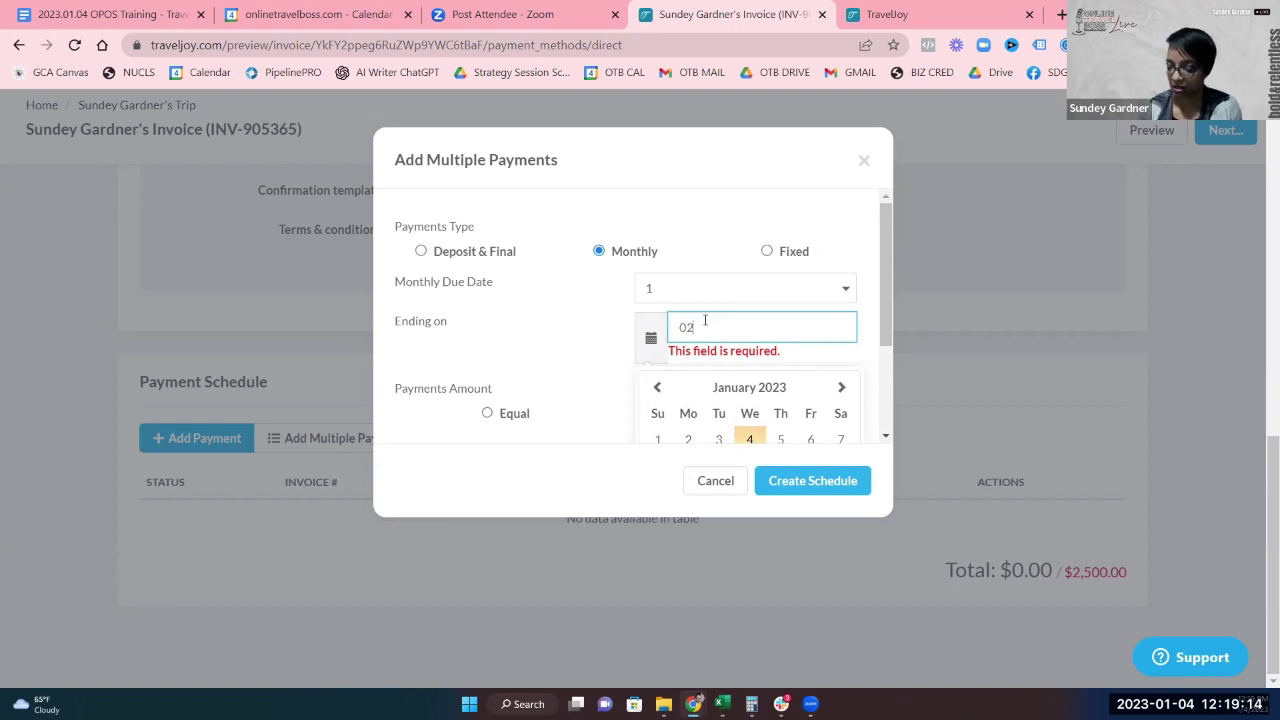
text(23/2023)
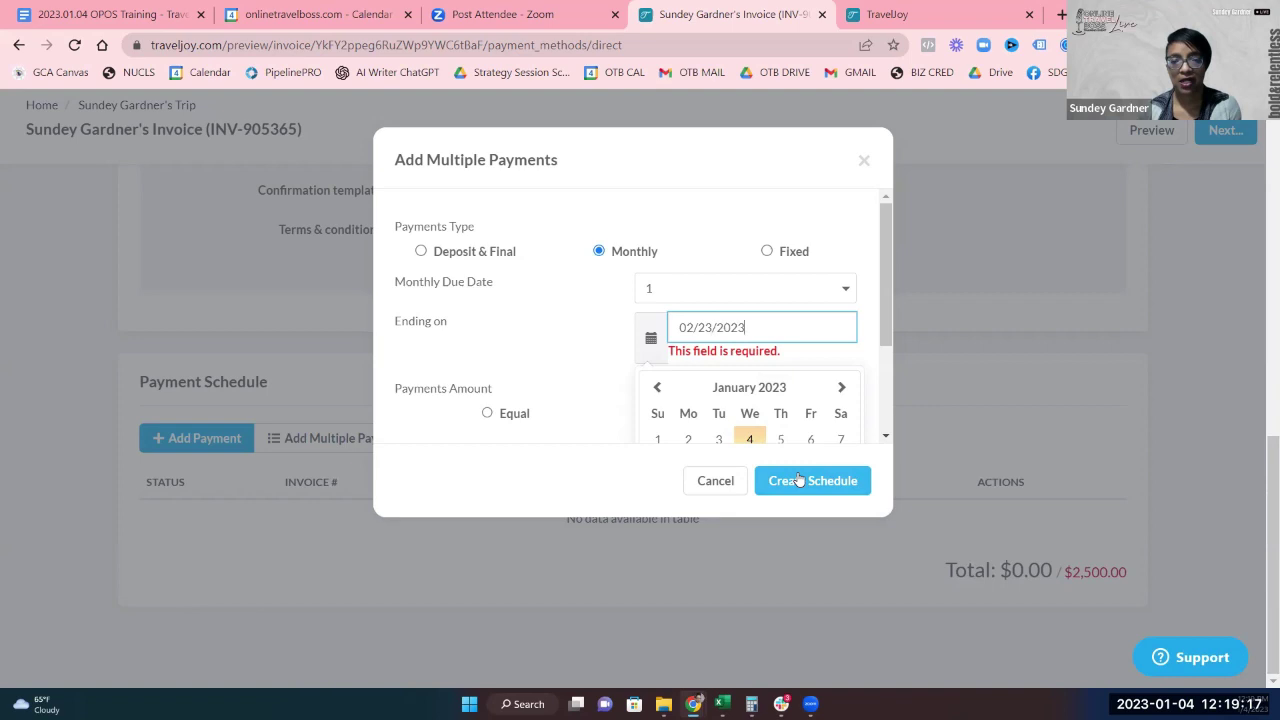
click(800, 478)
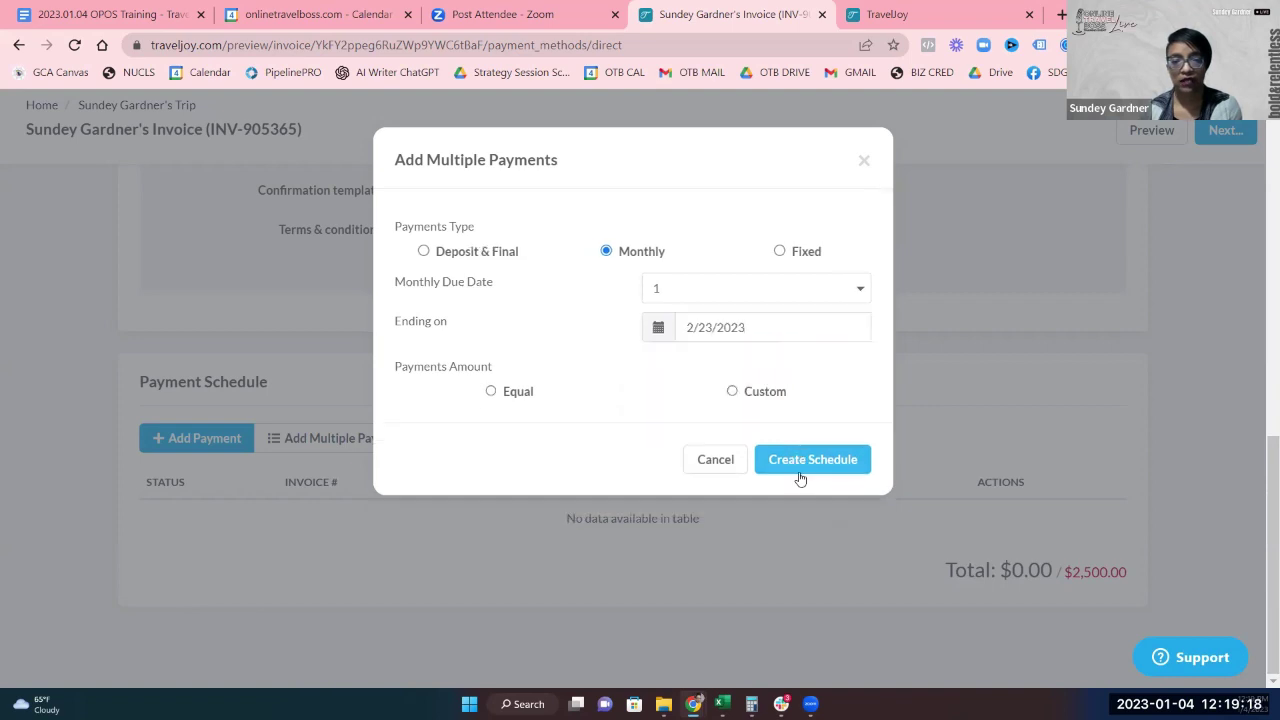
click(800, 465)
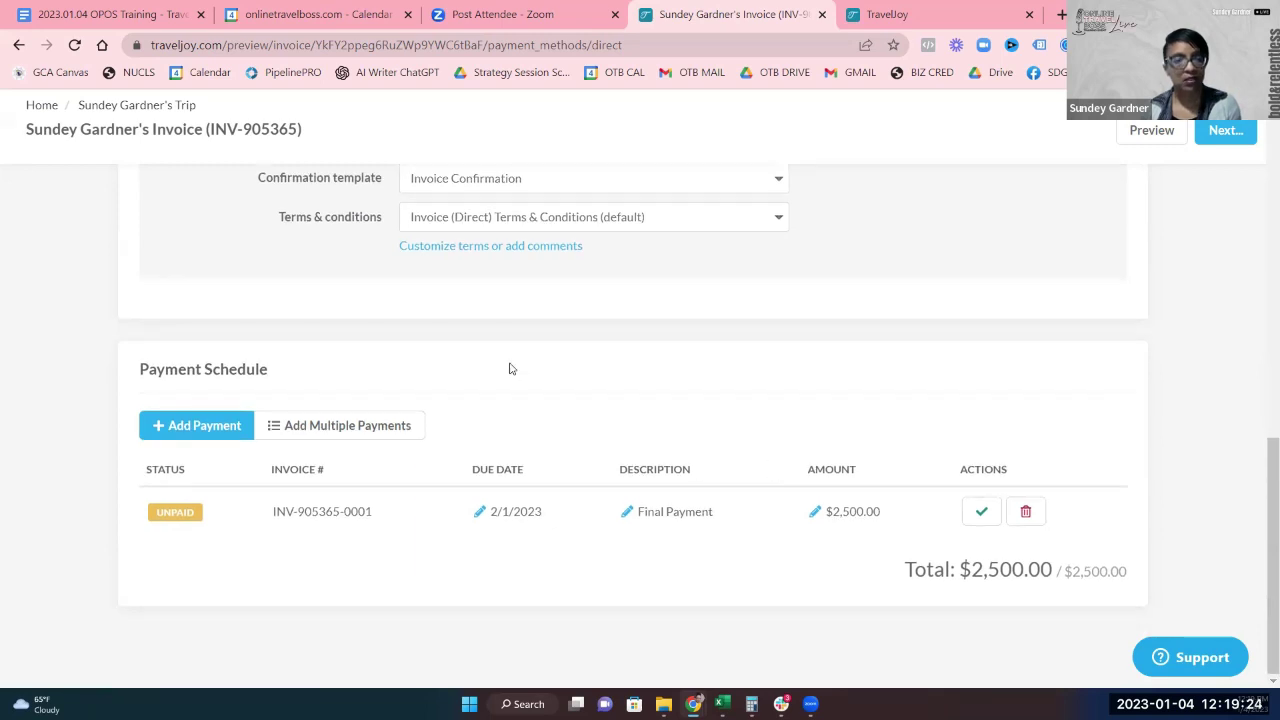
Delete the final payment due 2/1/2023 from the payment schedule and confirm its removal.
scroll(508, 366, up, 3)
scroll(505, 367, up, 3)
scroll(506, 366, down, 1)
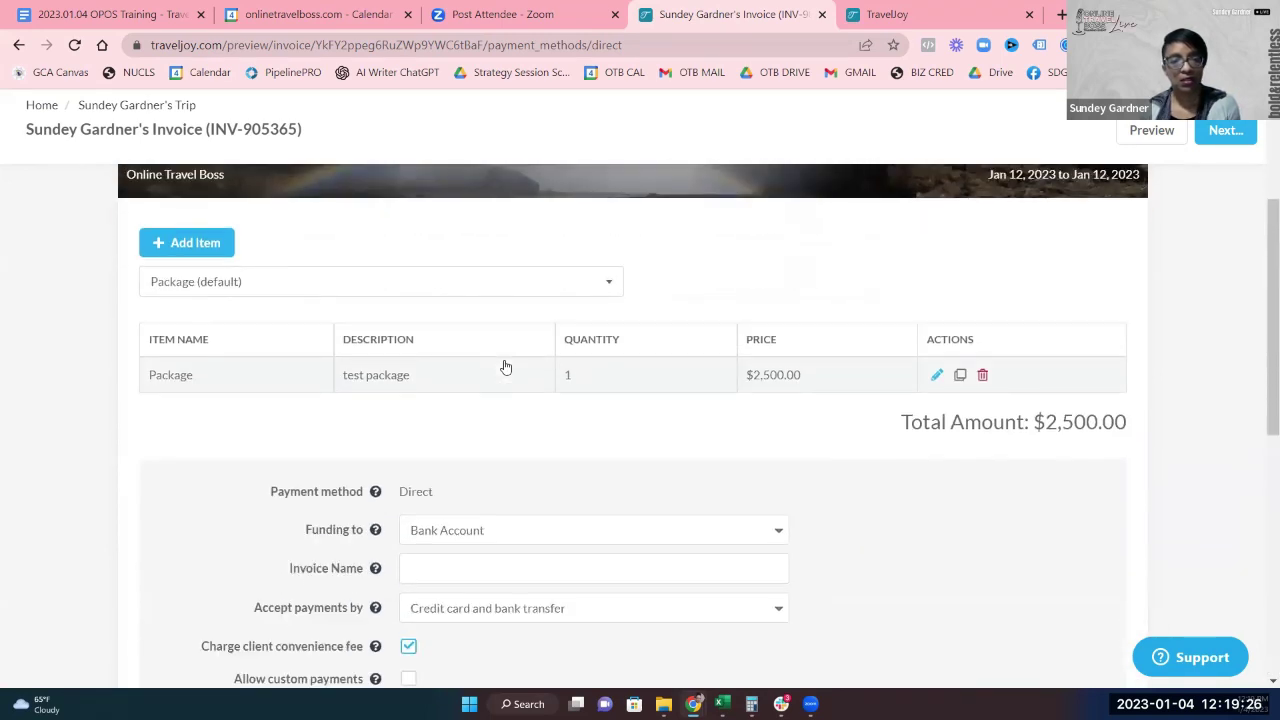
scroll(868, 403, down, 7)
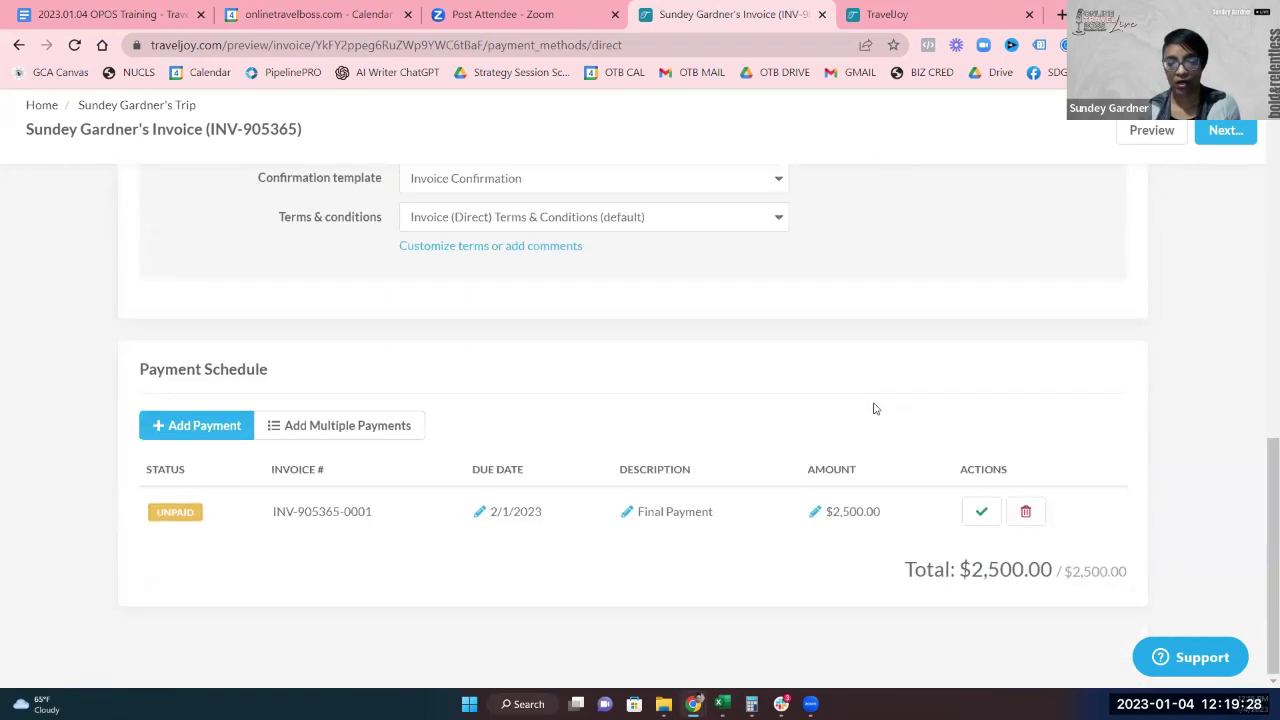
click(1025, 513)
click(828, 291)
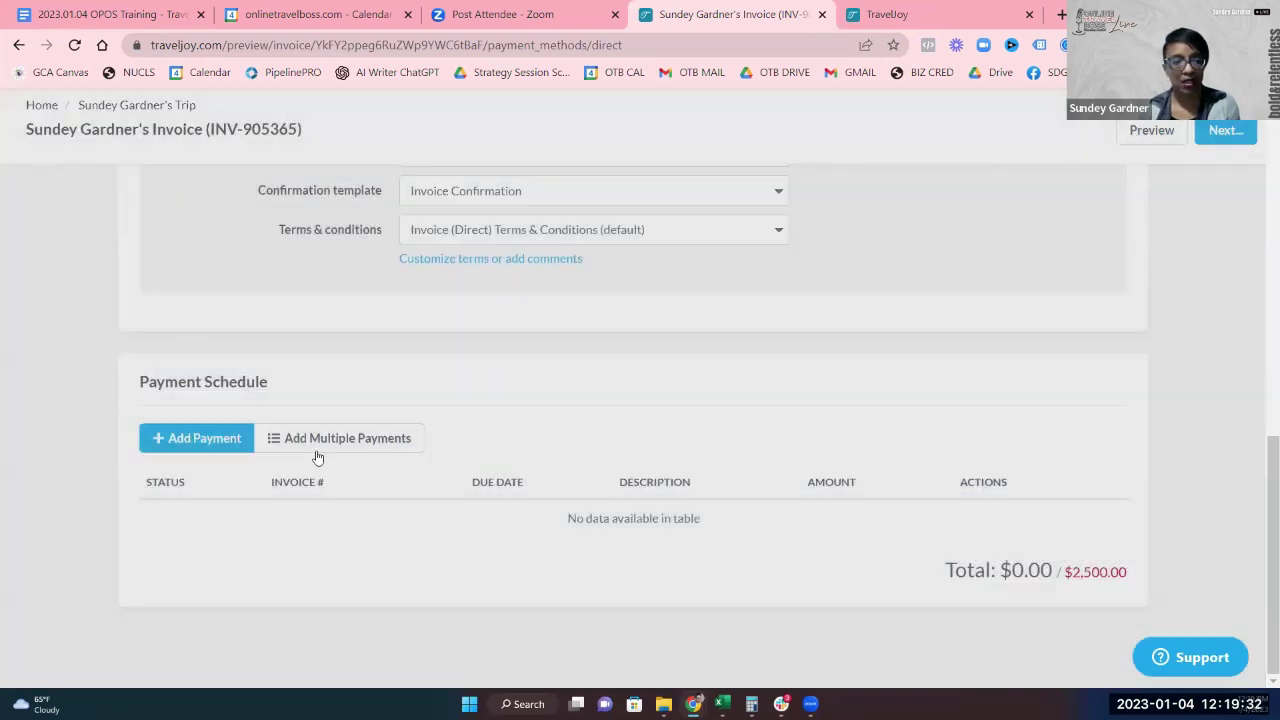
Create a monthly multi-payment schedule for the invoice, due on day 1 of each month and ending on 03/31/2023.
click(318, 442)
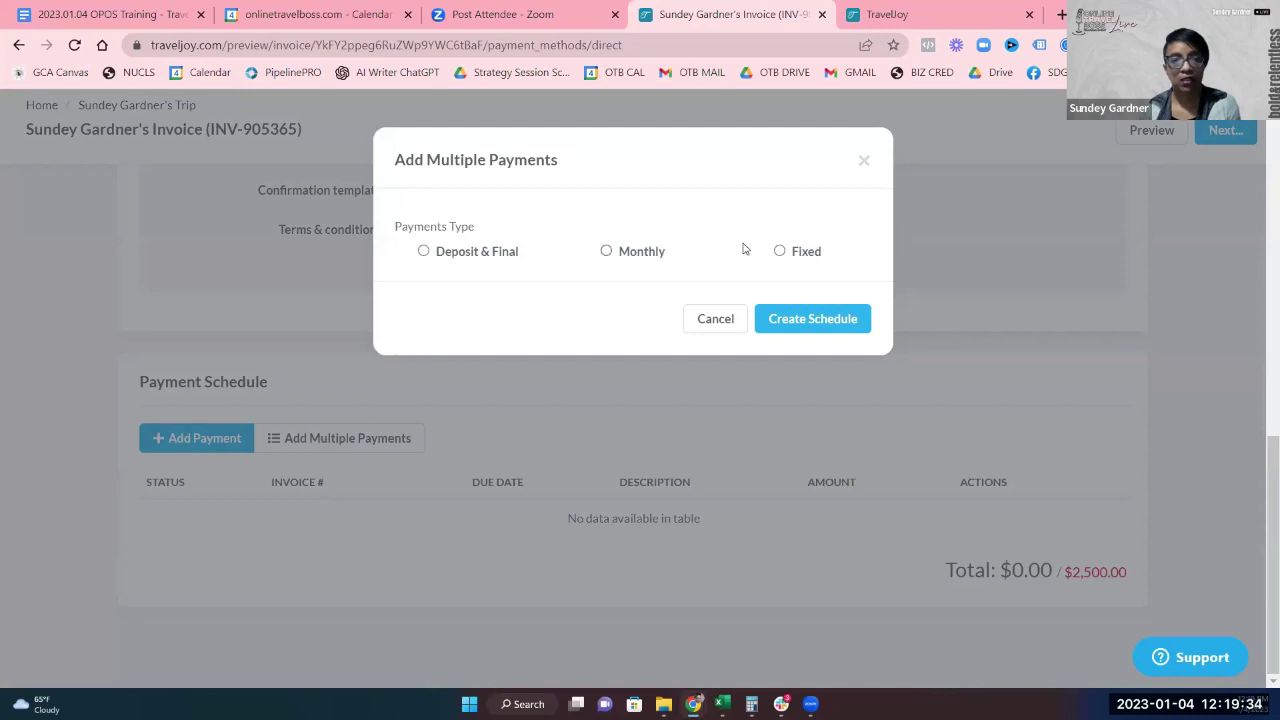
click(638, 258)
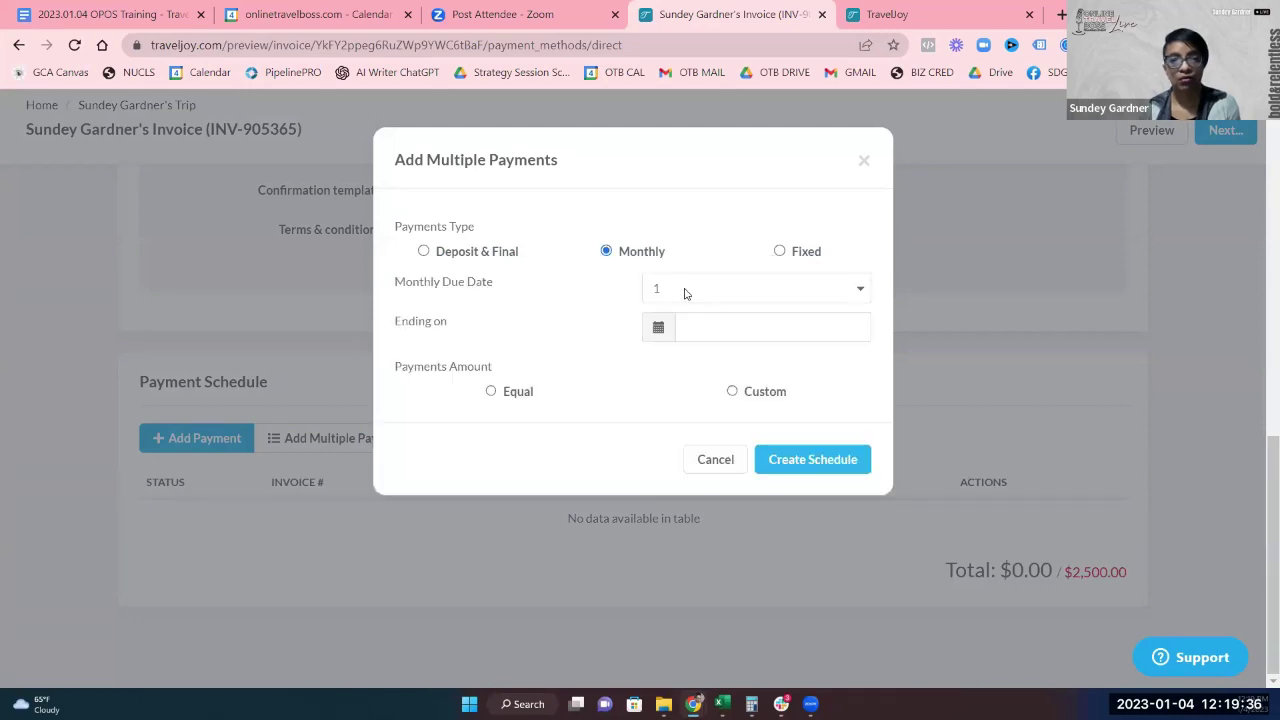
click(686, 290)
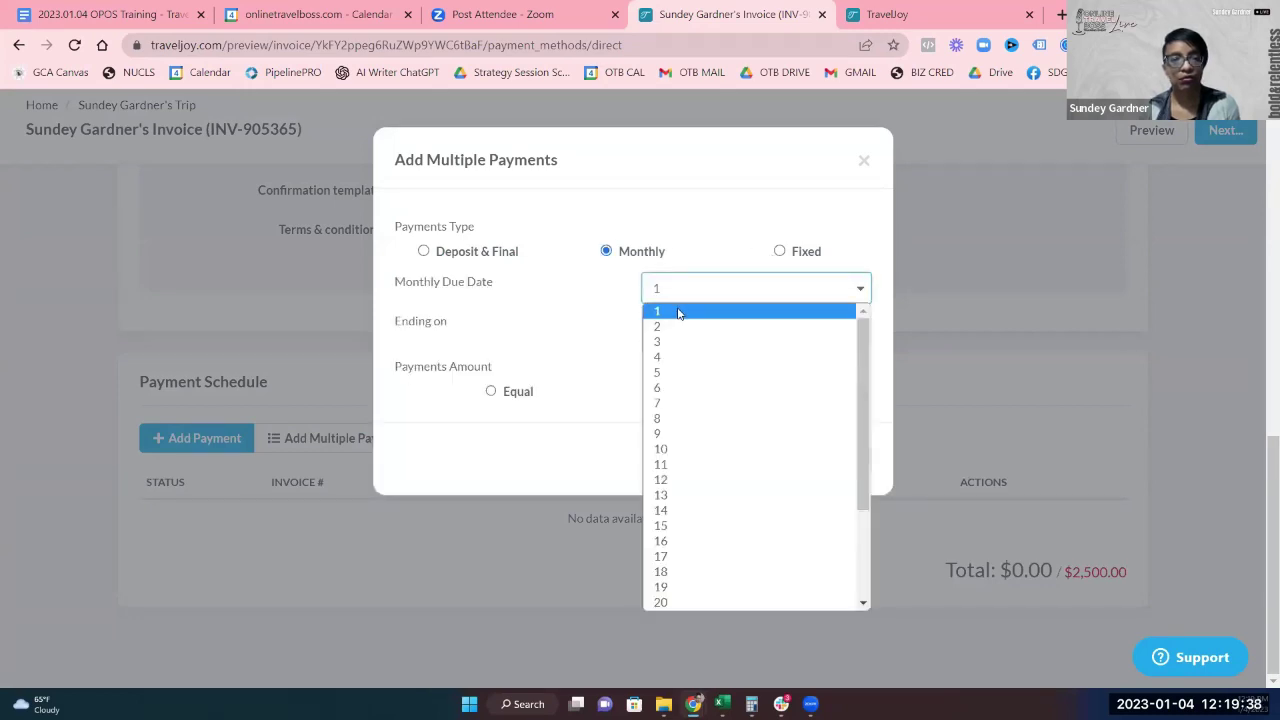
click(674, 326)
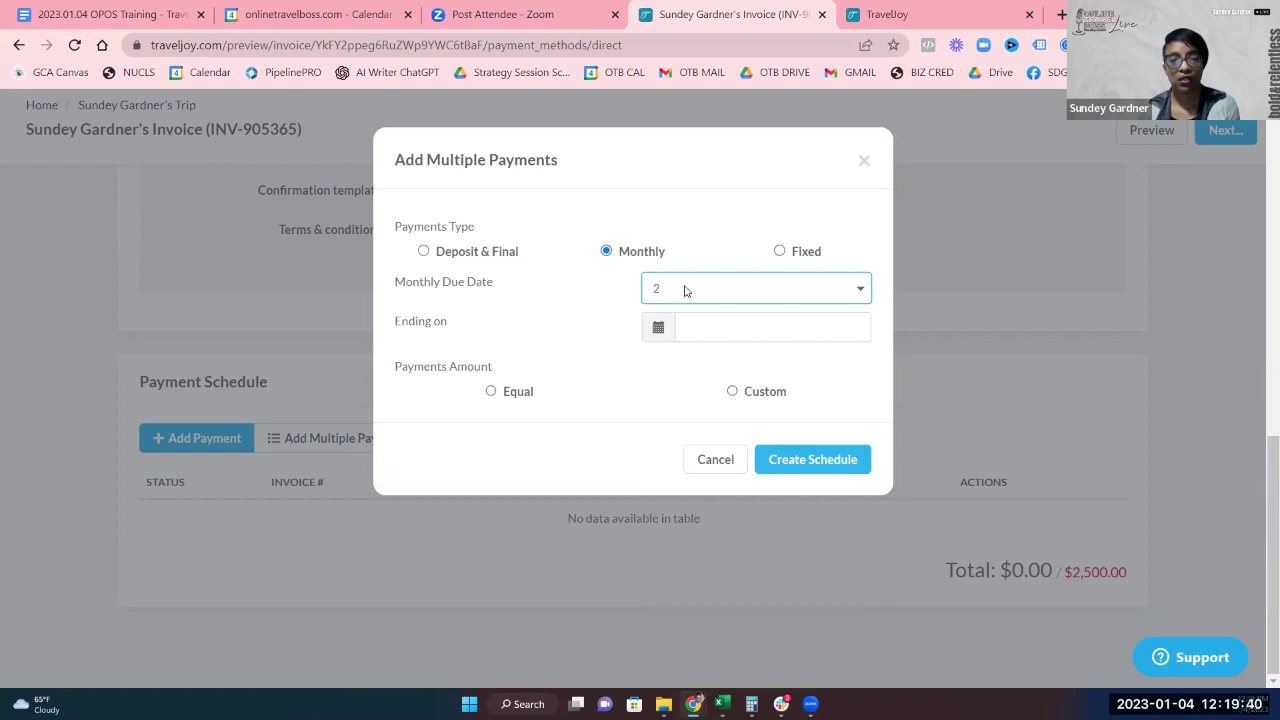
click(686, 289)
click(777, 257)
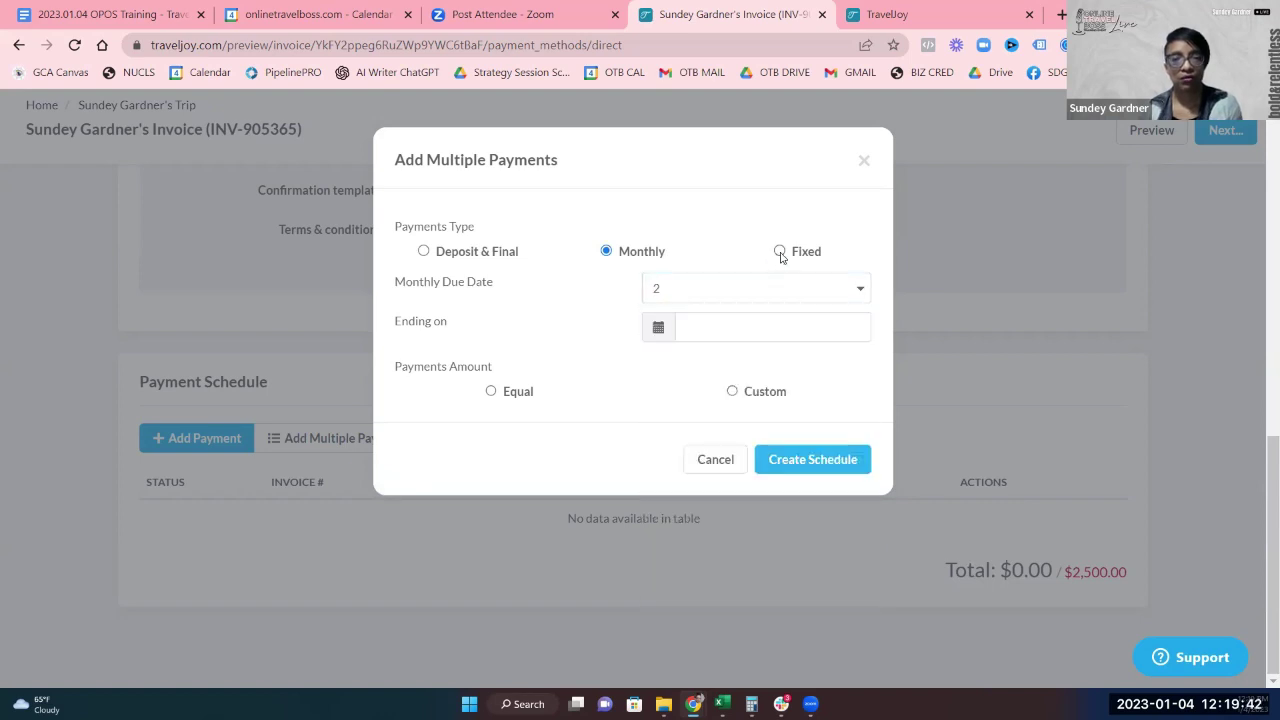
click(697, 289)
click(687, 310)
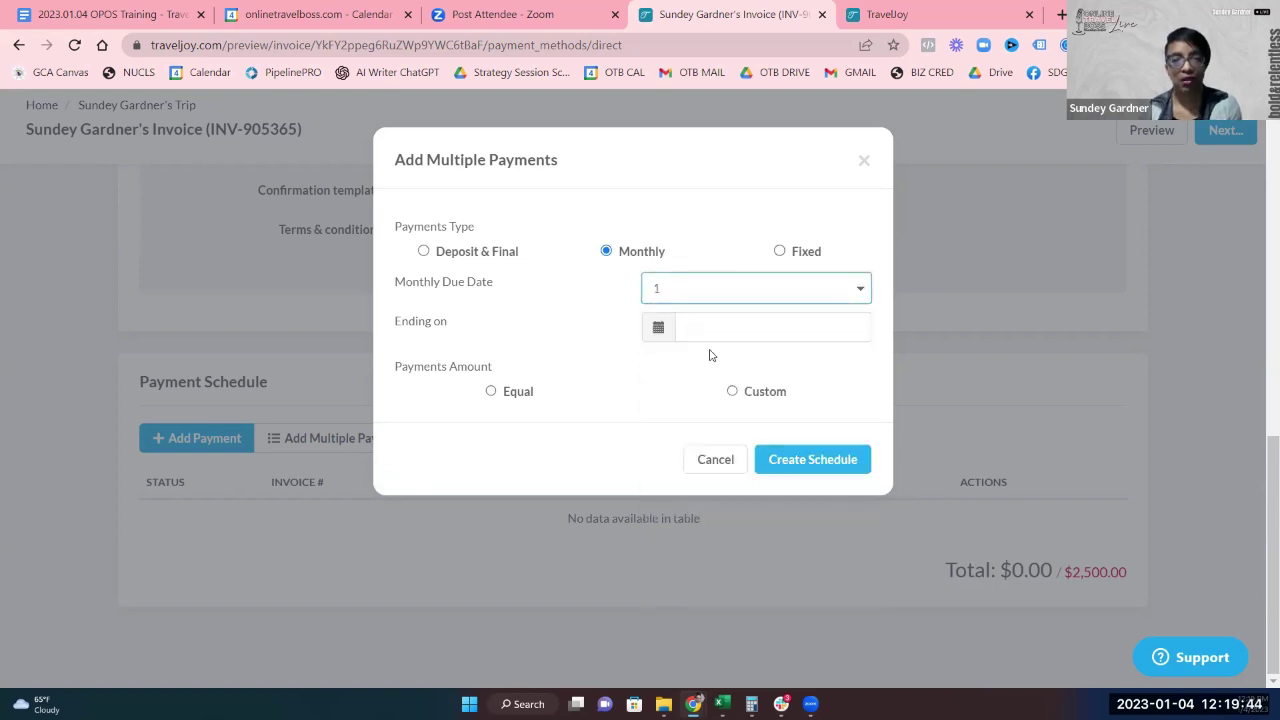
click(707, 330)
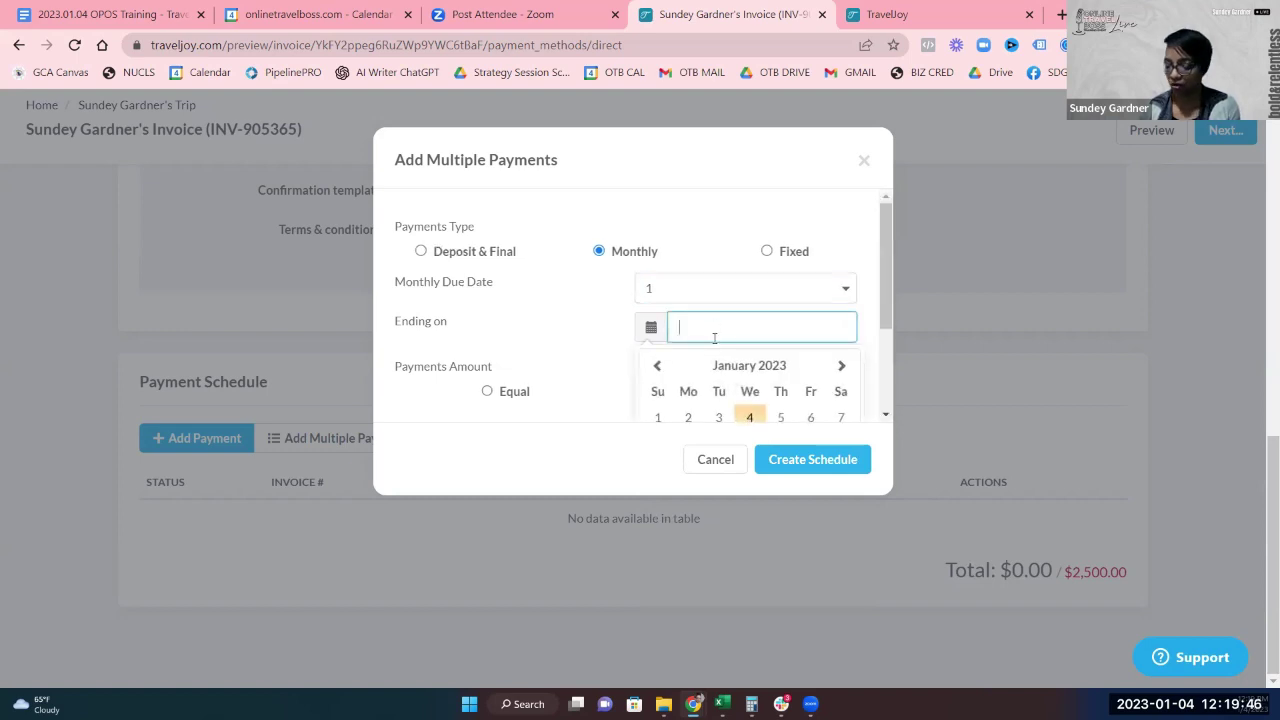
text(03/3)
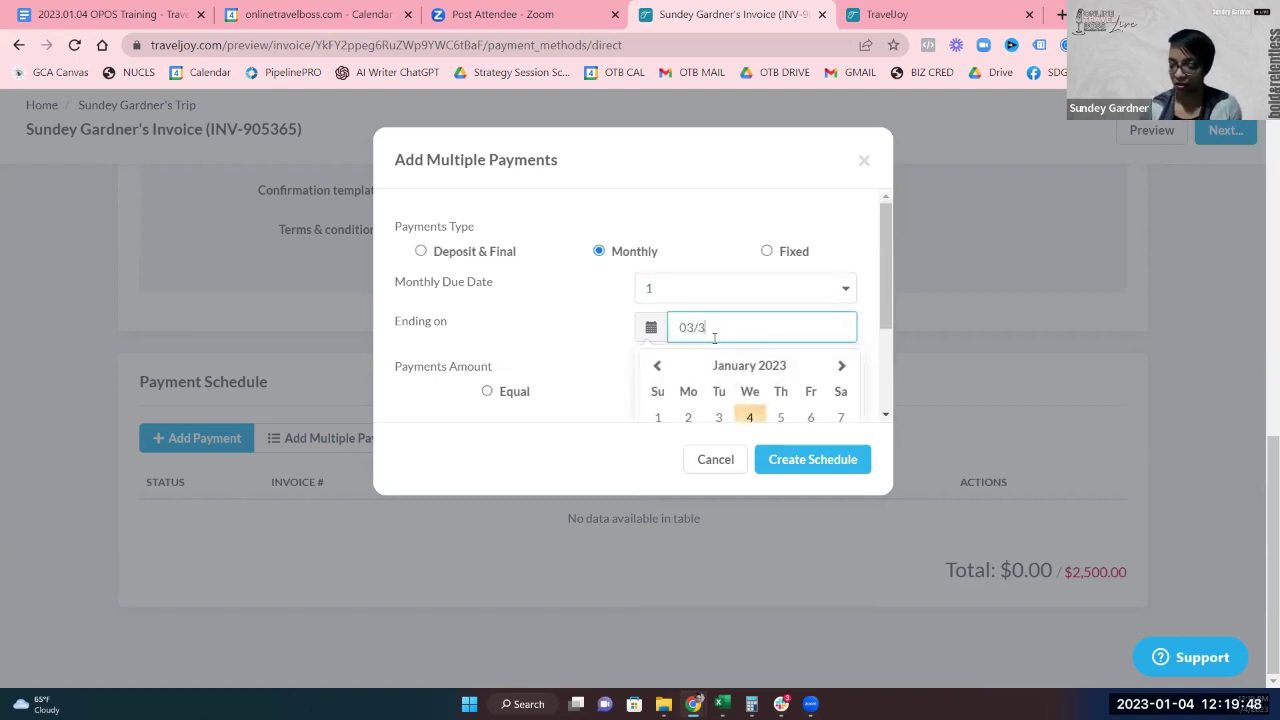
text(1/2023)
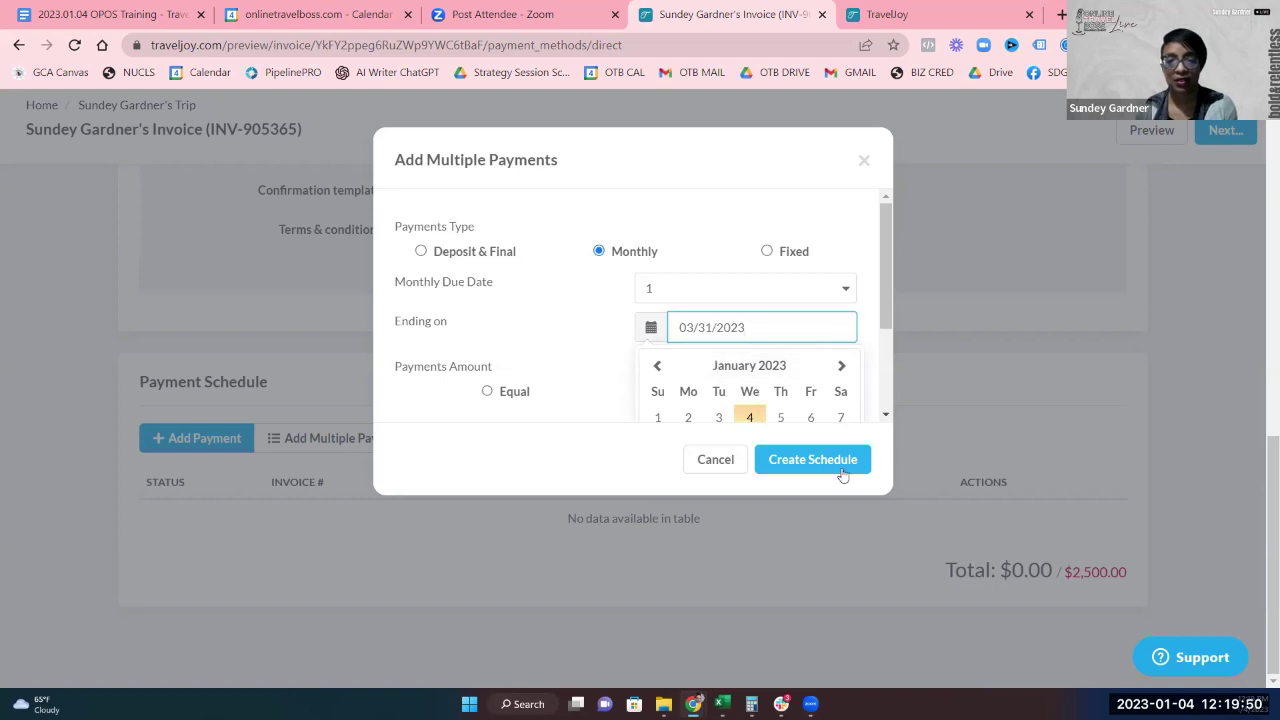
click(841, 467)
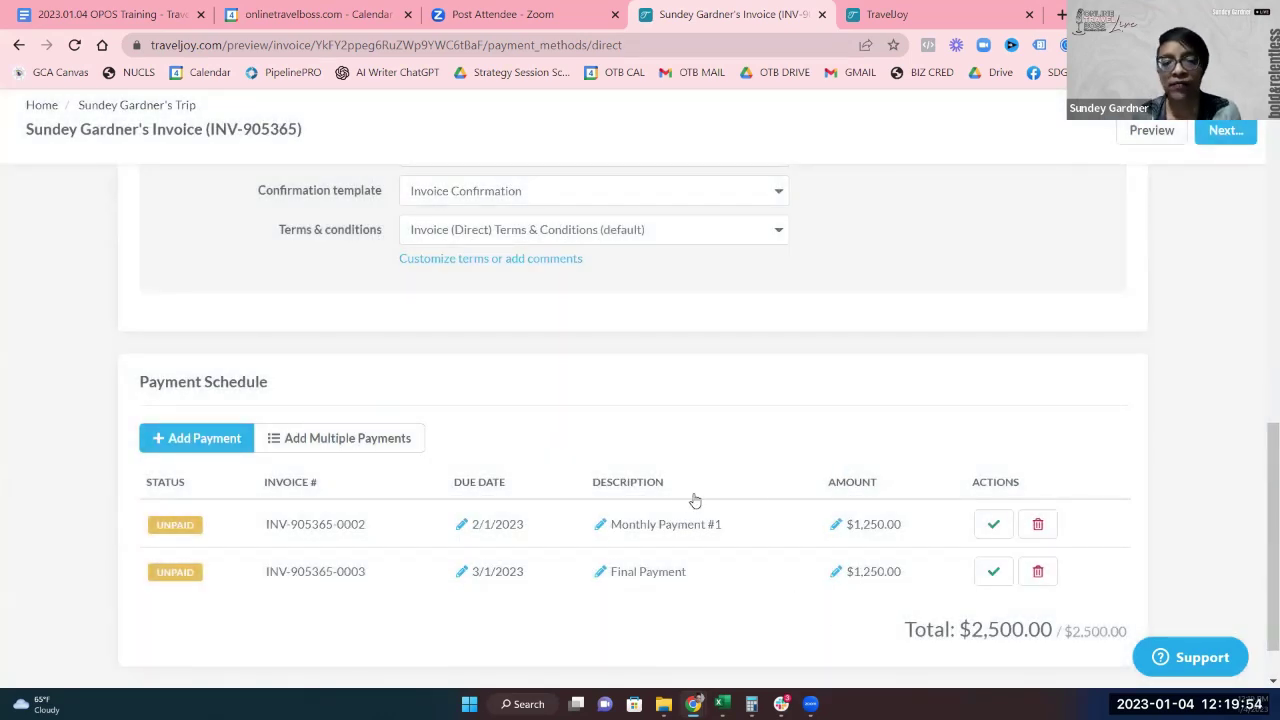
Check the invoice's auto-pay readiness and try to offer the client option to auto-pay, declining to turn on trip funds.
scroll(730, 497, down, 1)
scroll(757, 492, up, 3)
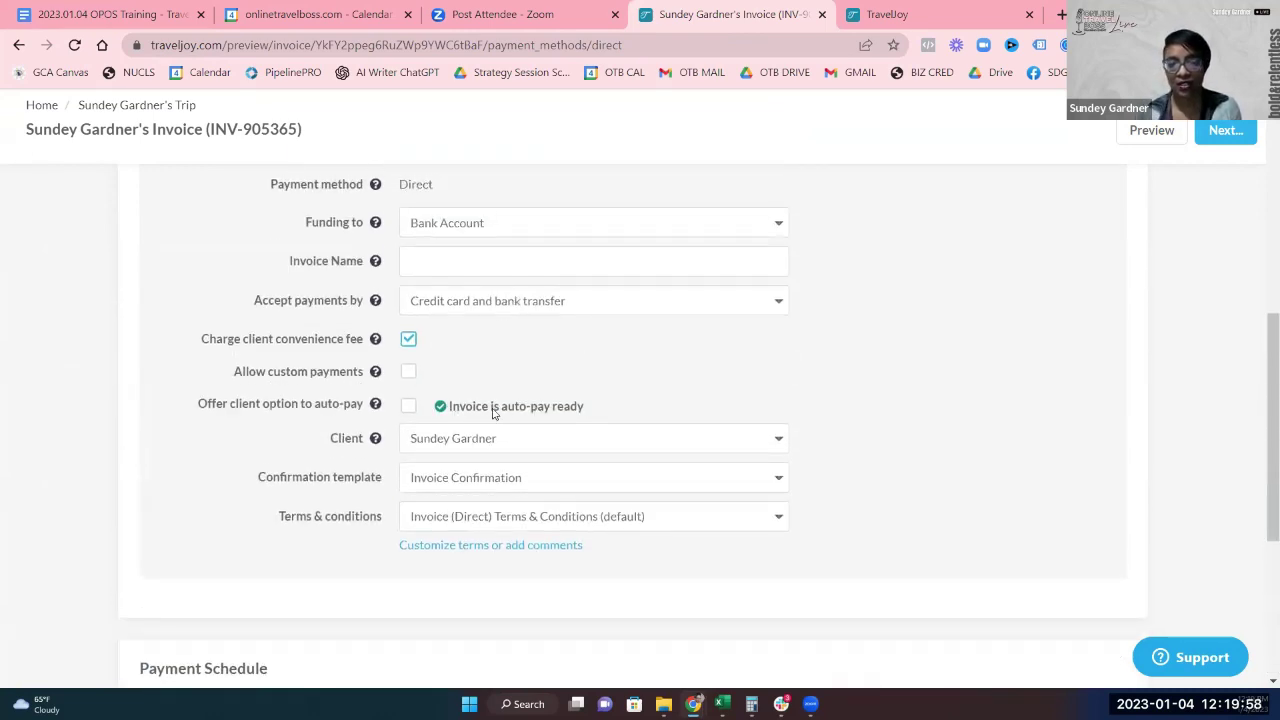
click(407, 408)
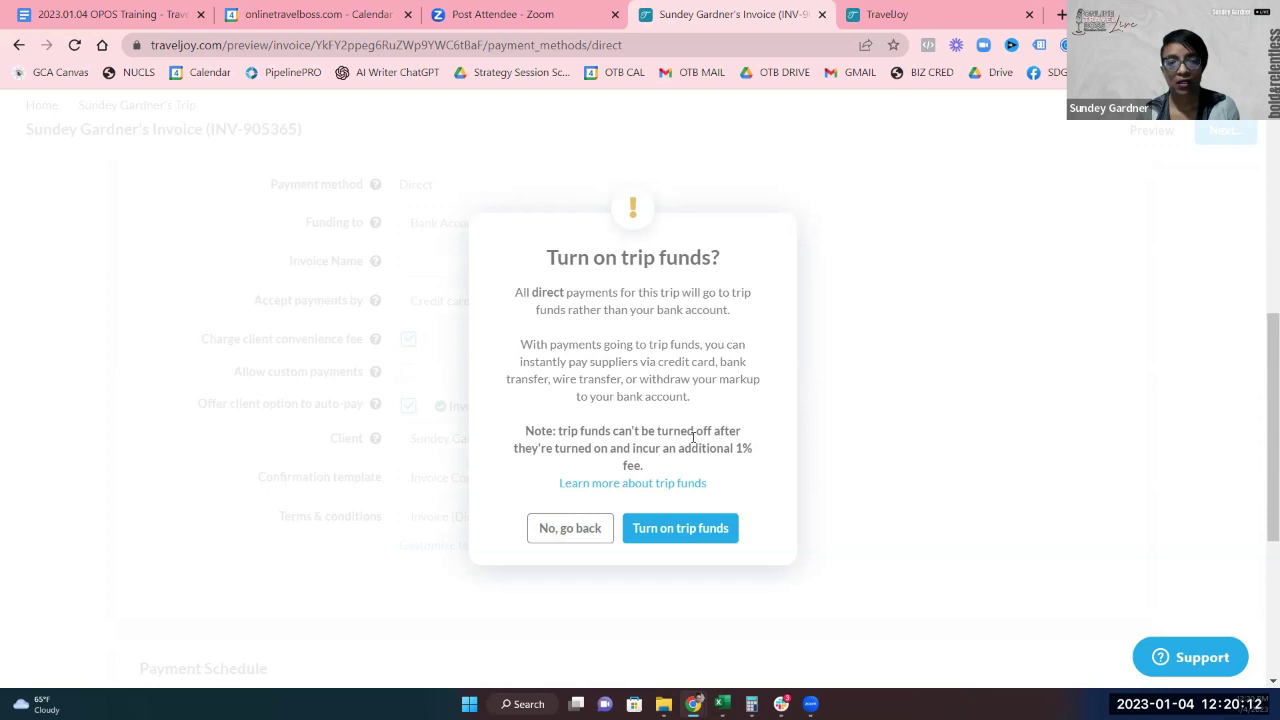
click(583, 528)
Review the package item, invoice settings and payment schedule, and retry the client auto-pay option while declining trip funds.
scroll(495, 343, up, 2)
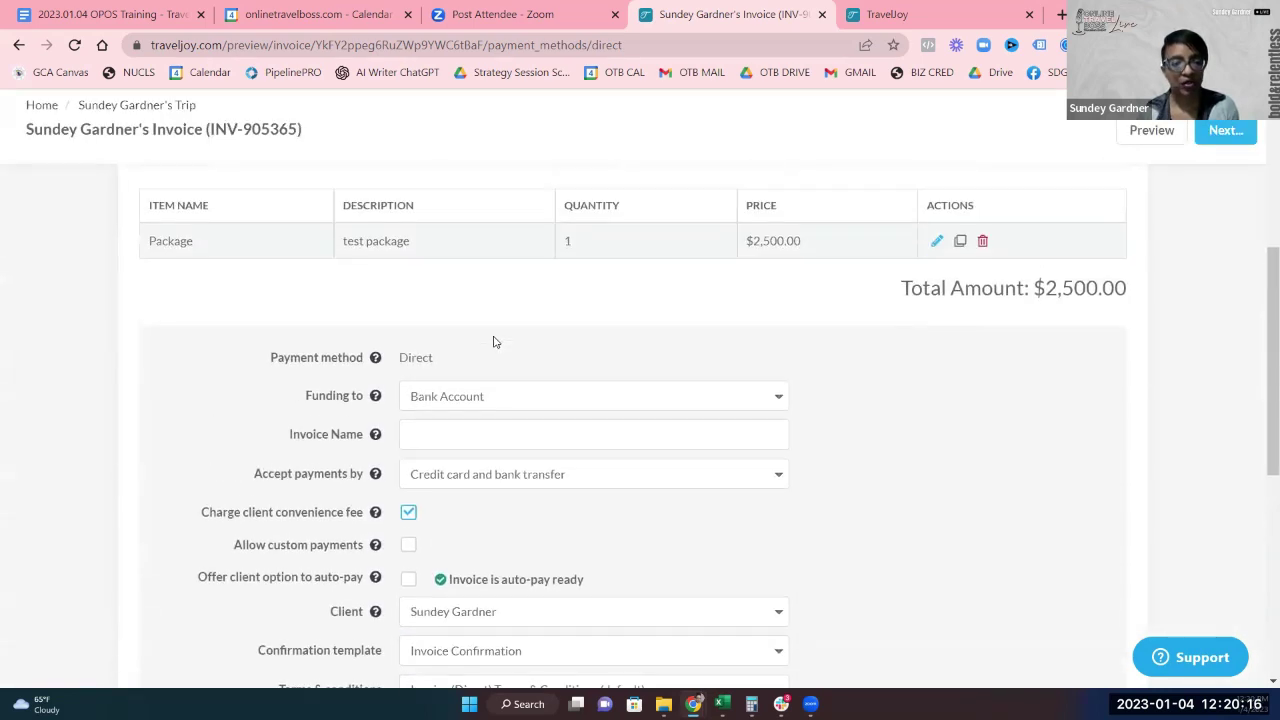
scroll(479, 420, up, 1)
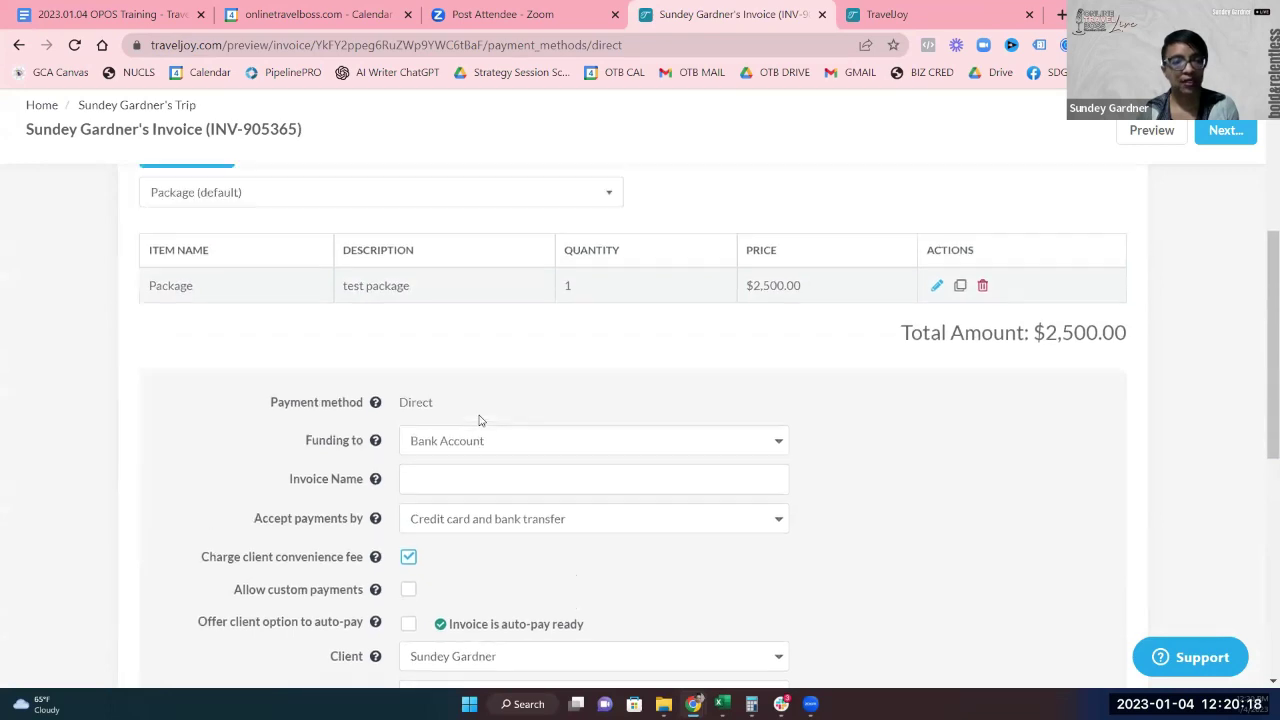
scroll(479, 420, up, 3)
scroll(479, 420, down, 3)
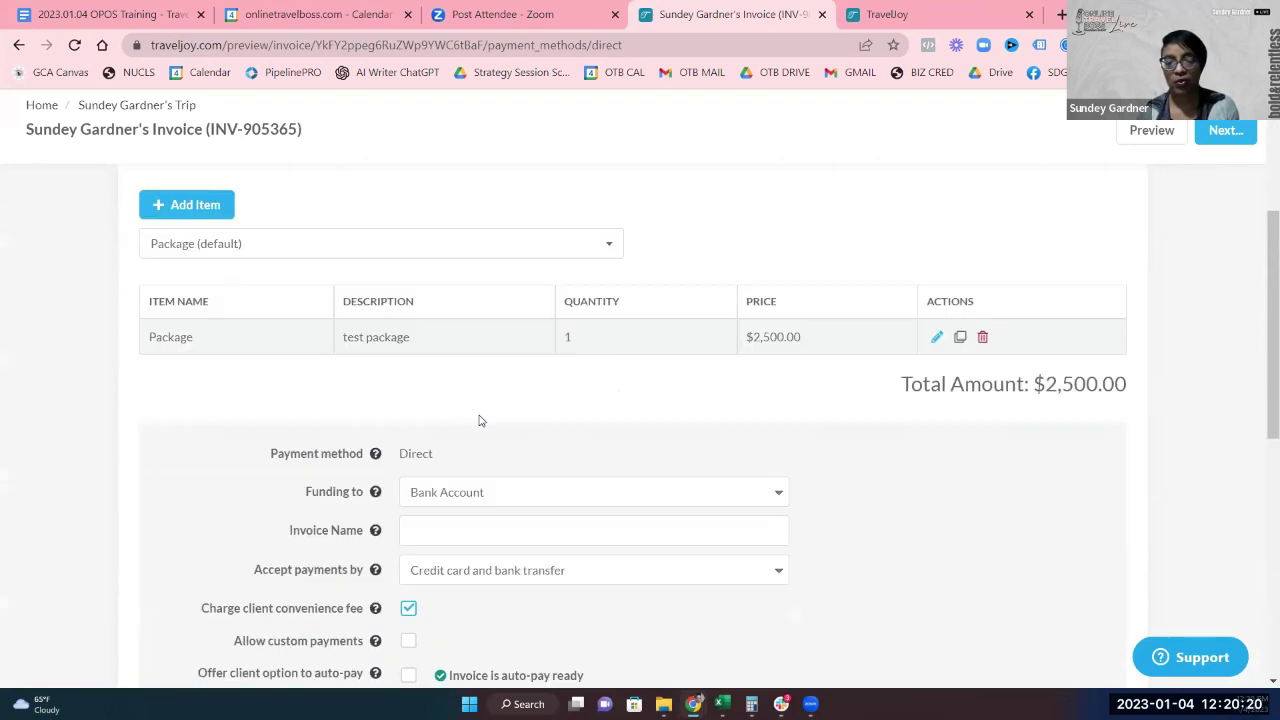
scroll(479, 420, down, 6)
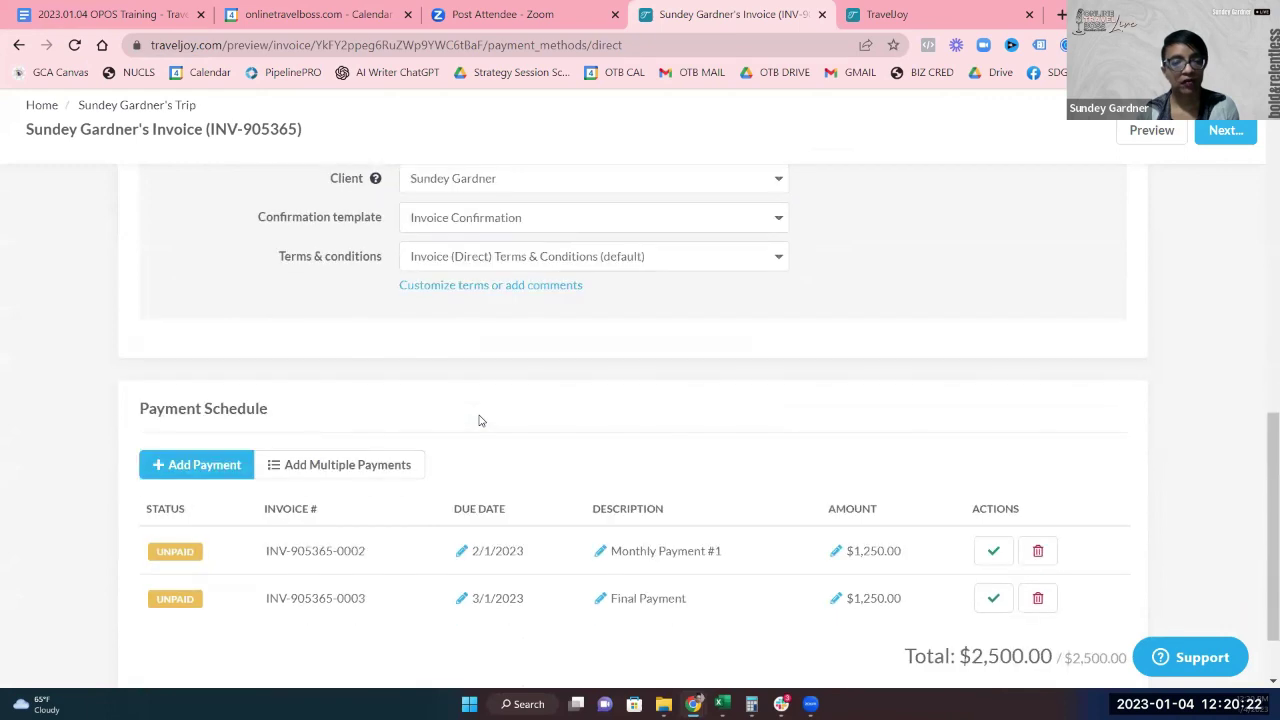
scroll(479, 420, up, 3)
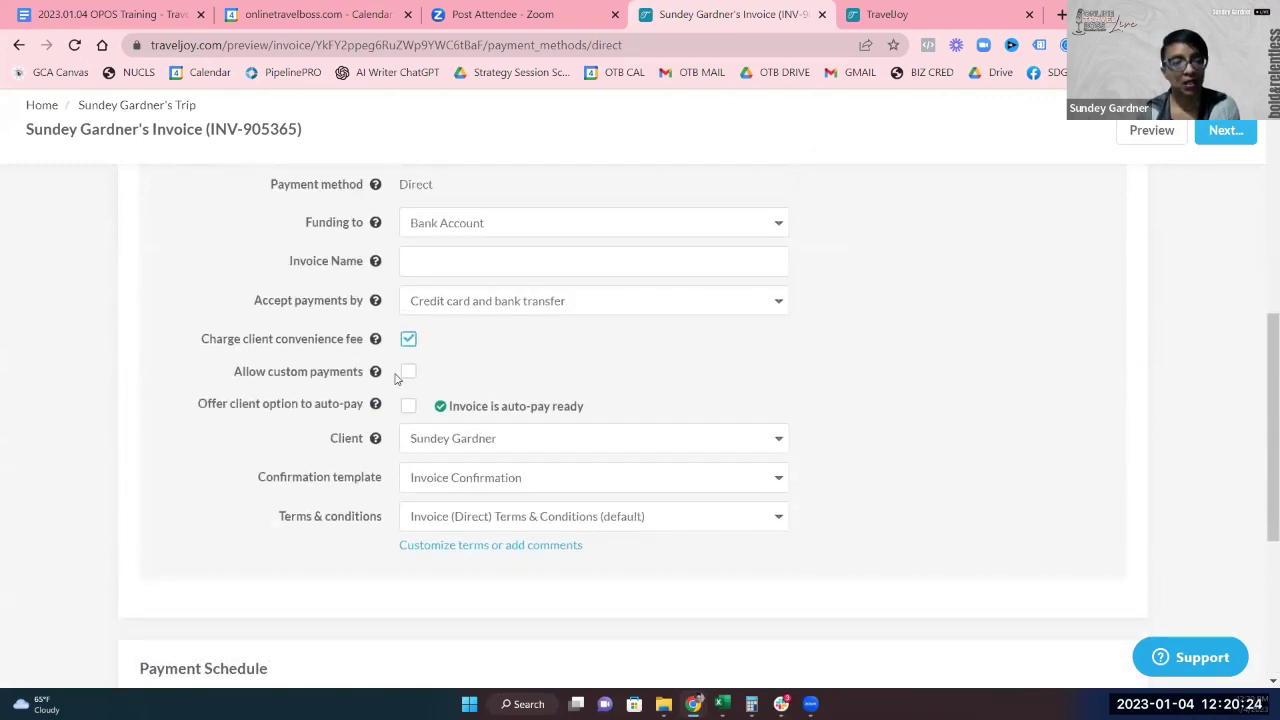
click(408, 405)
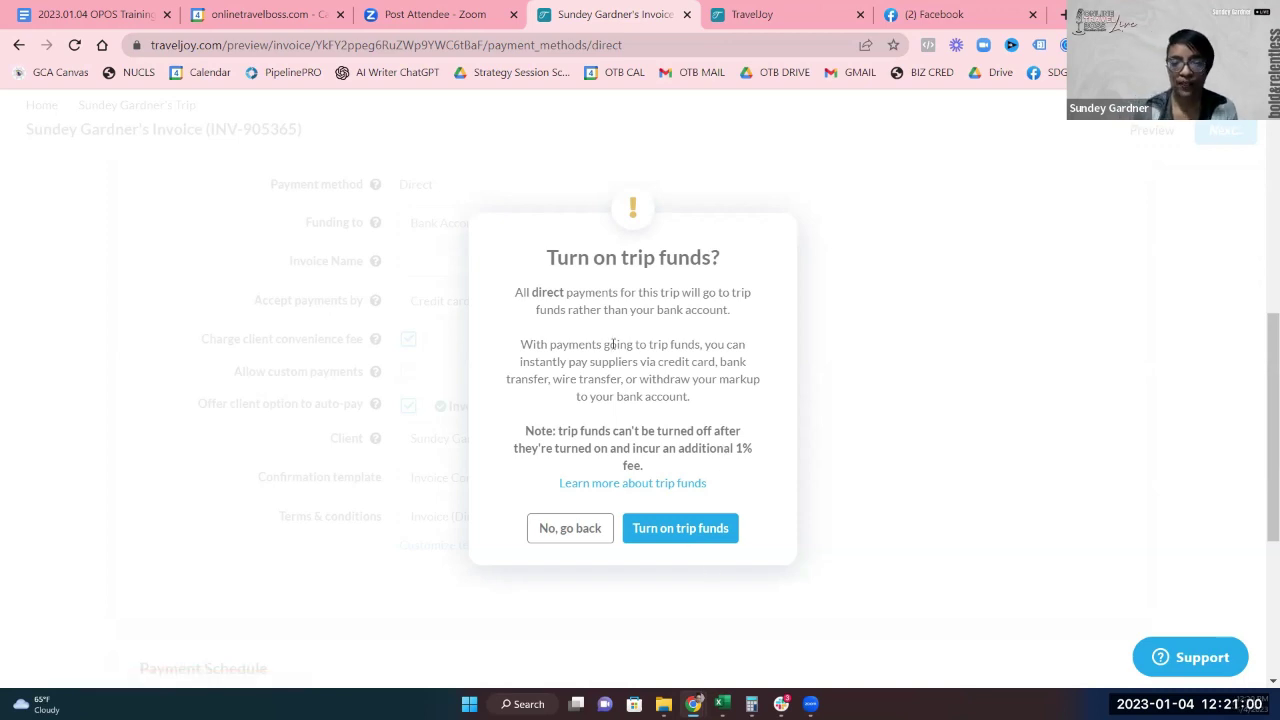
click(531, 530)
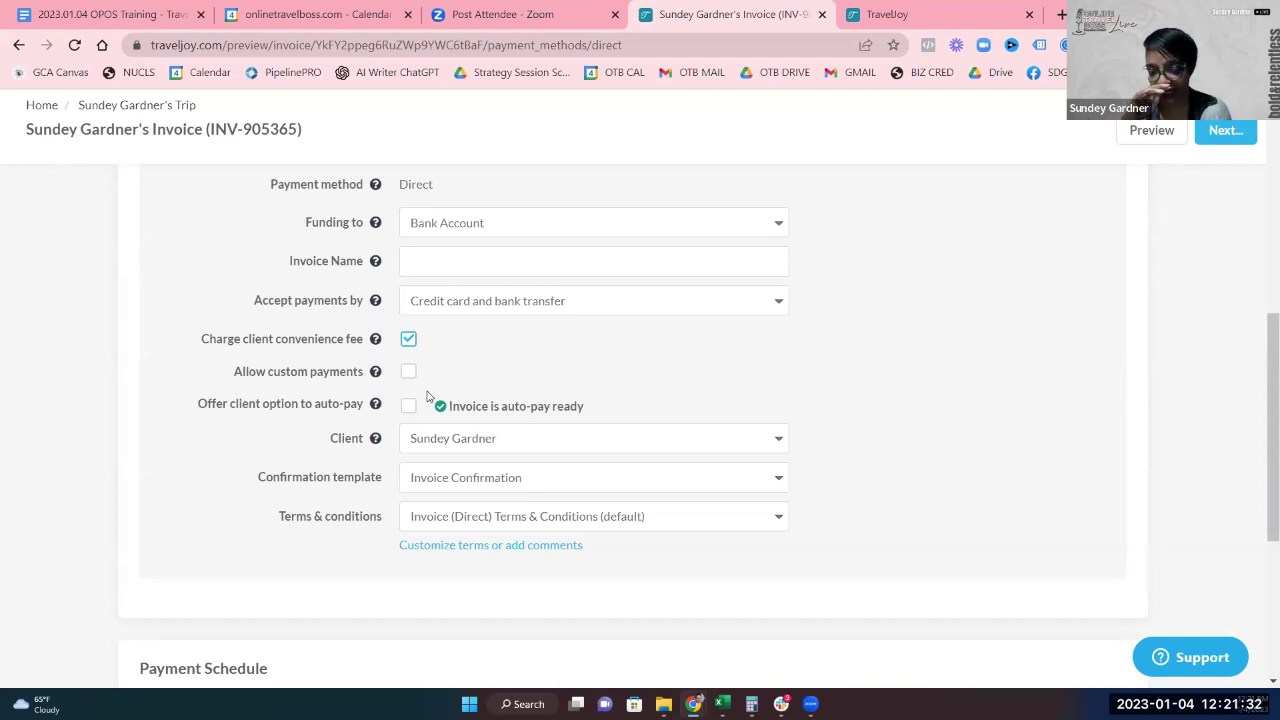
scroll(430, 400, down, 4)
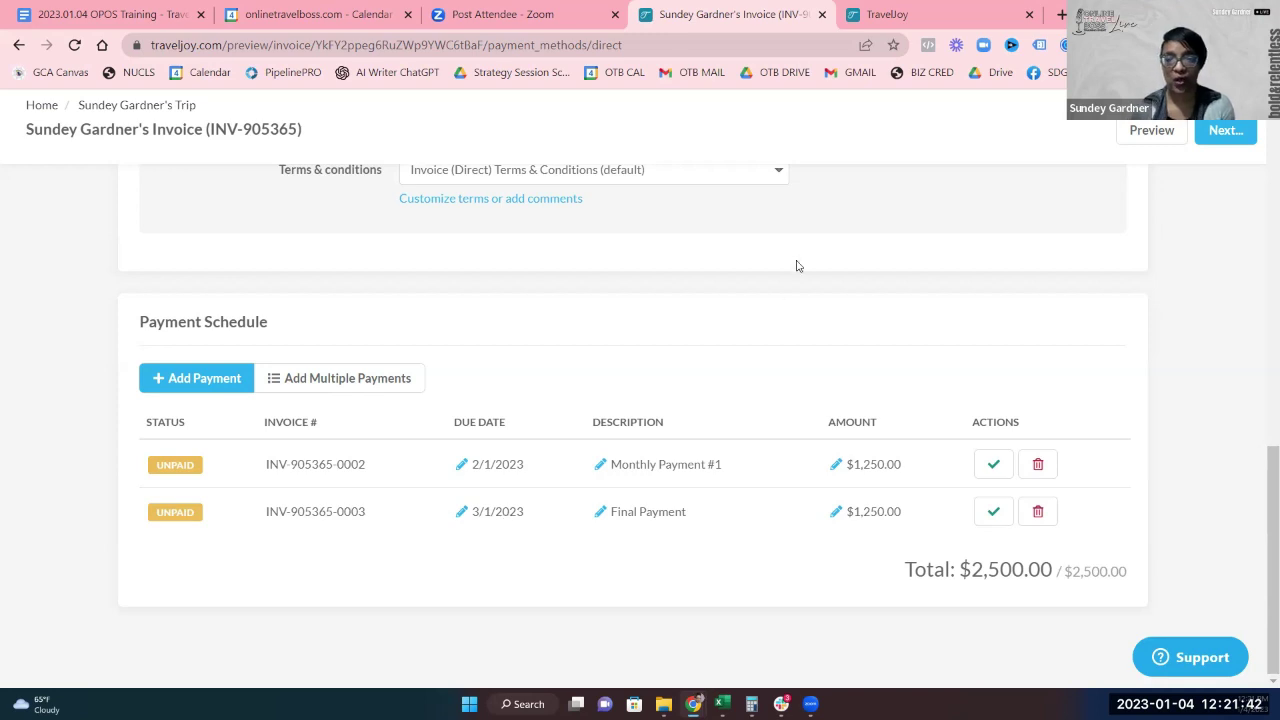
scroll(745, 341, up, 2)
scroll(745, 341, up, 1)
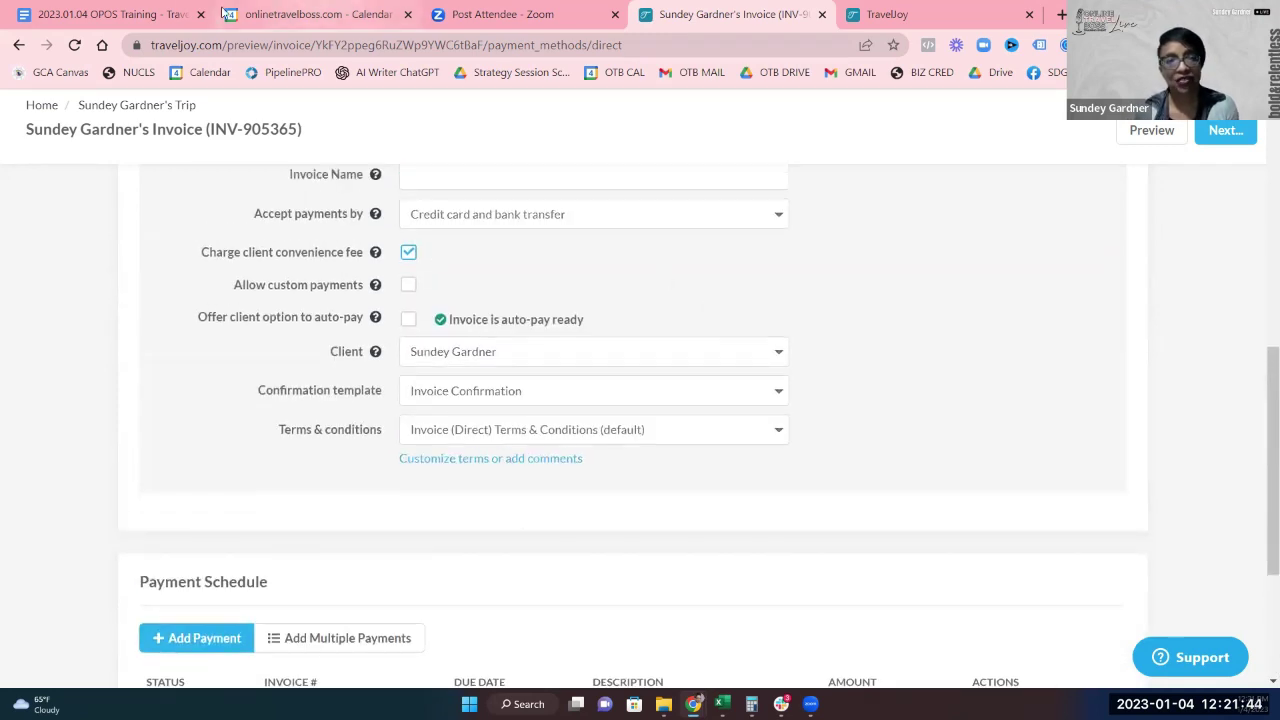
Switch to the TravelJoy Features training notes in Google Docs and highlight the feature title "Import Your Supplier Contacts".
click(110, 18)
click(470, 431)
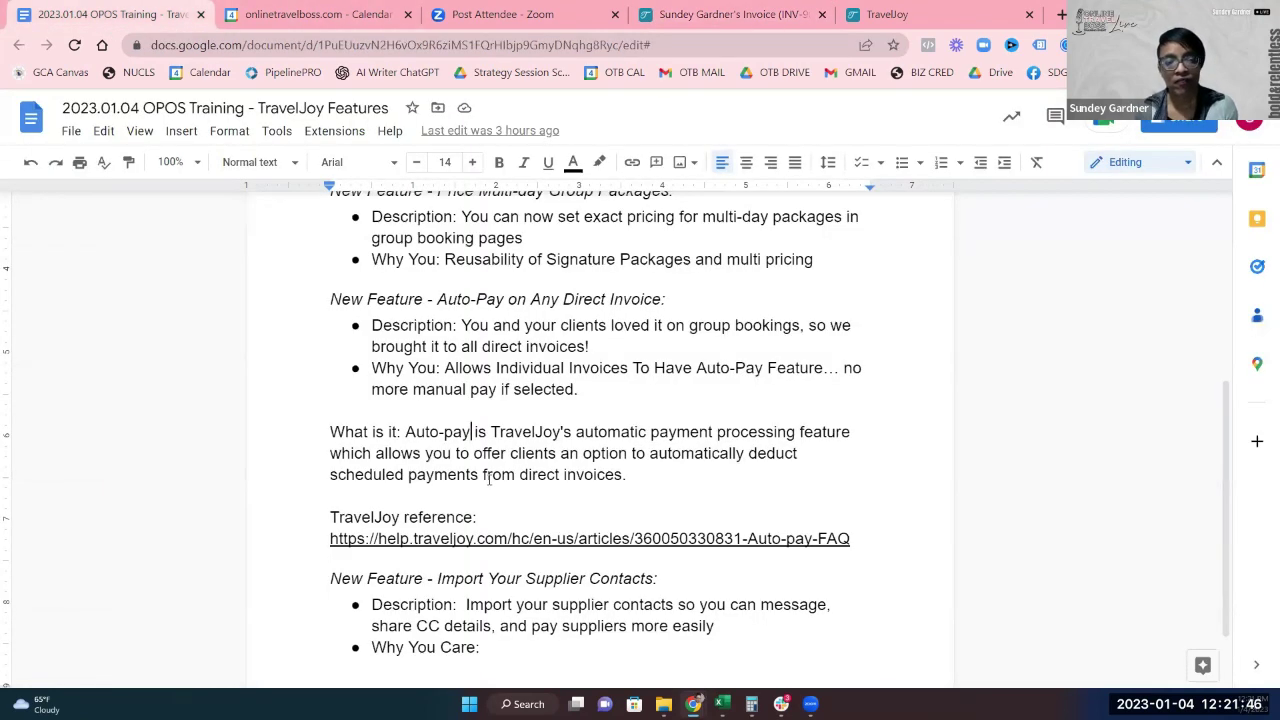
scroll(496, 483, down, 1)
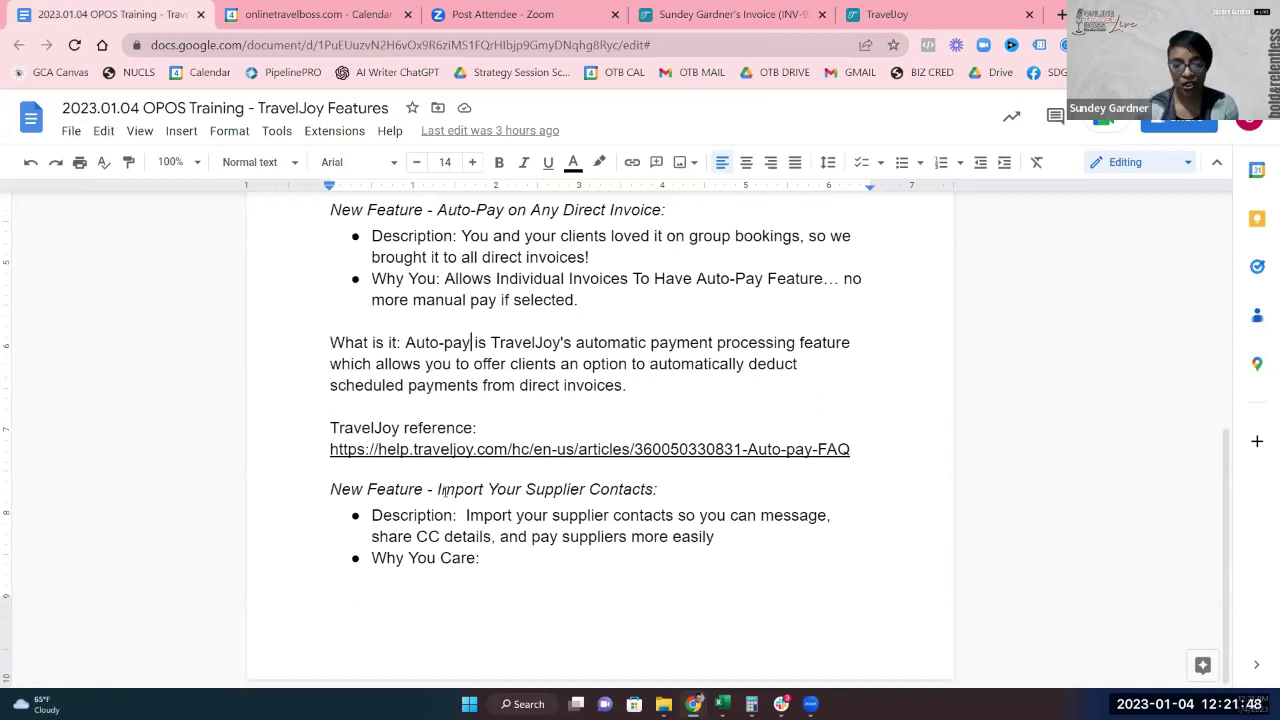
drag(438, 490, 645, 491)
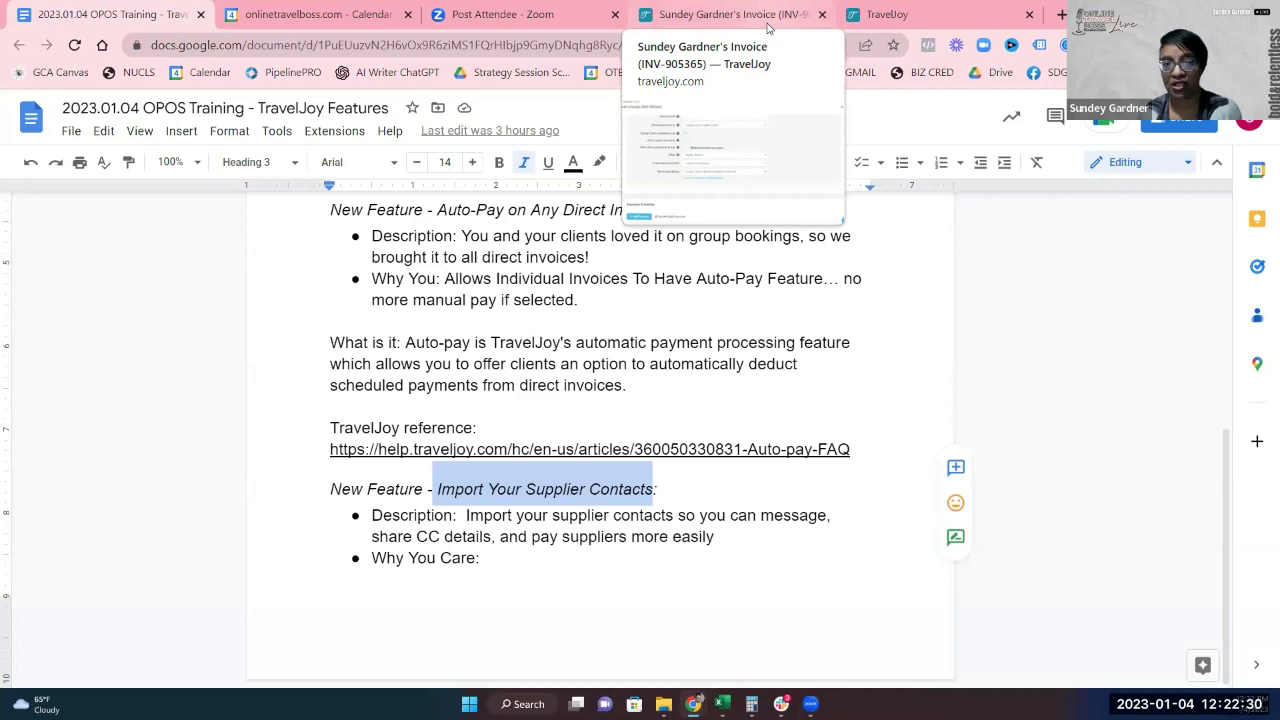
Return to TravelJoy, leave the invoice for the dashboard, and open the supplier list in Contacts.
click(767, 30)
click(46, 105)
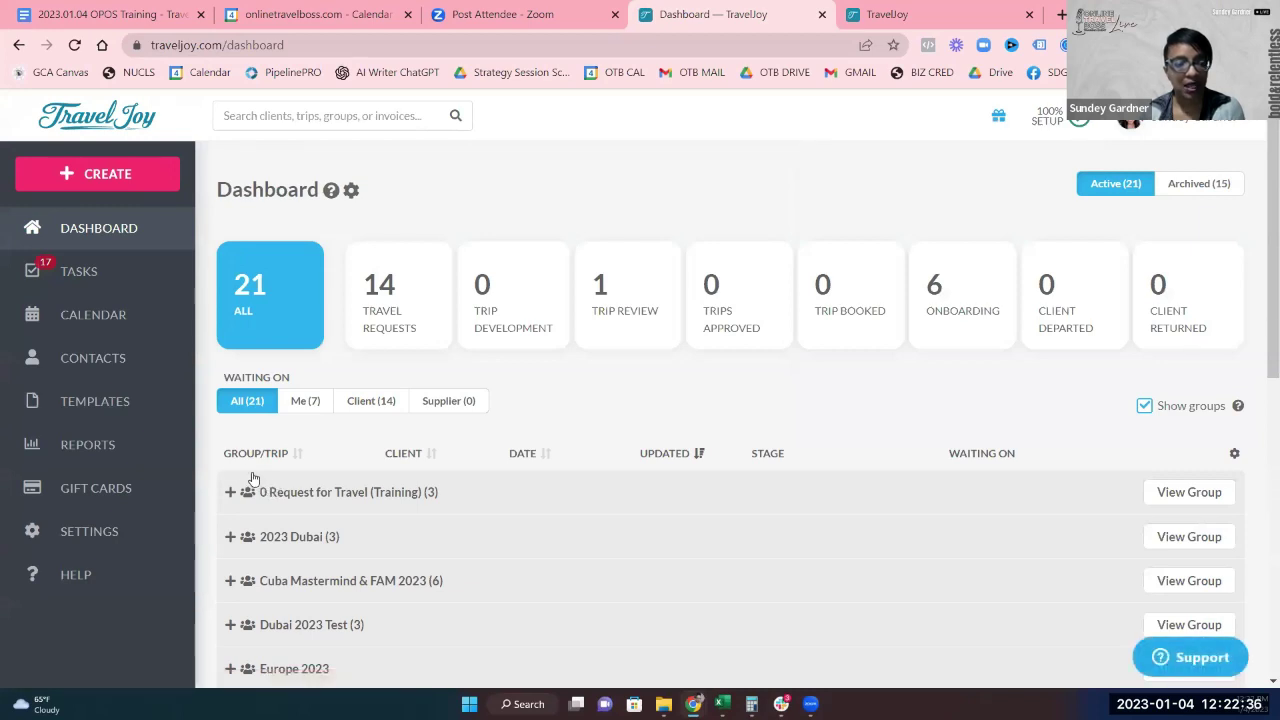
click(80, 360)
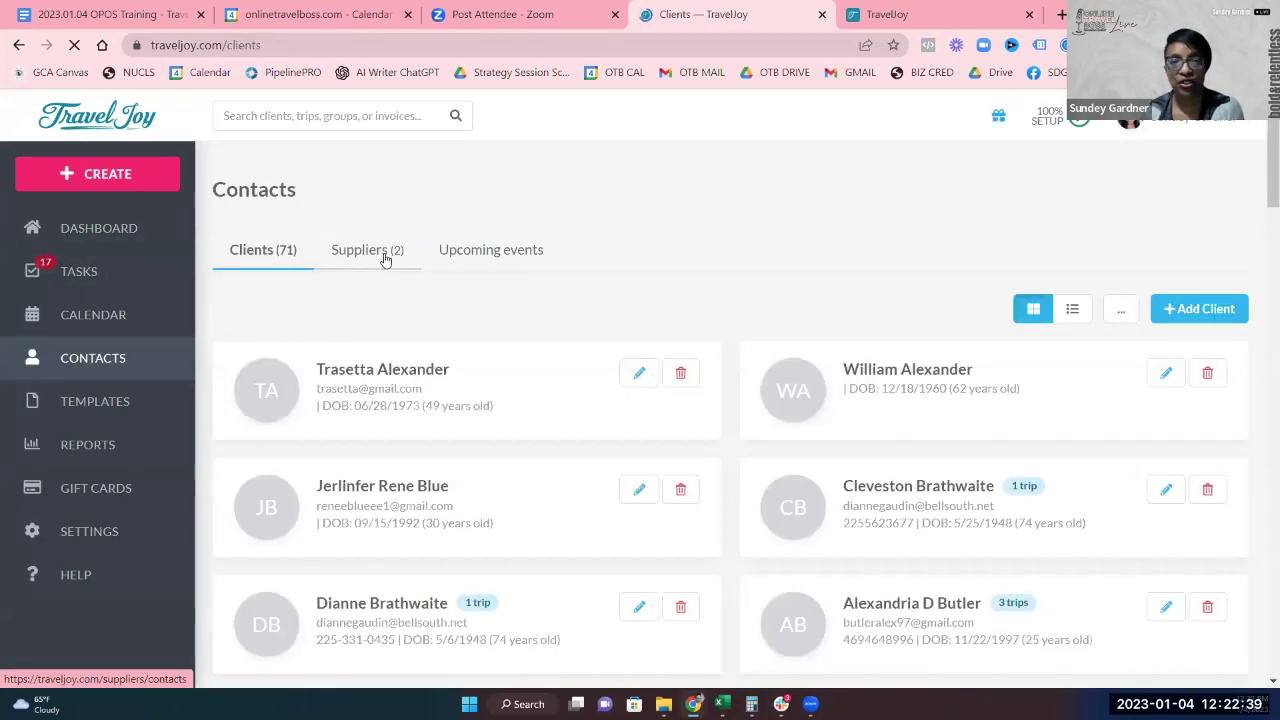
click(385, 256)
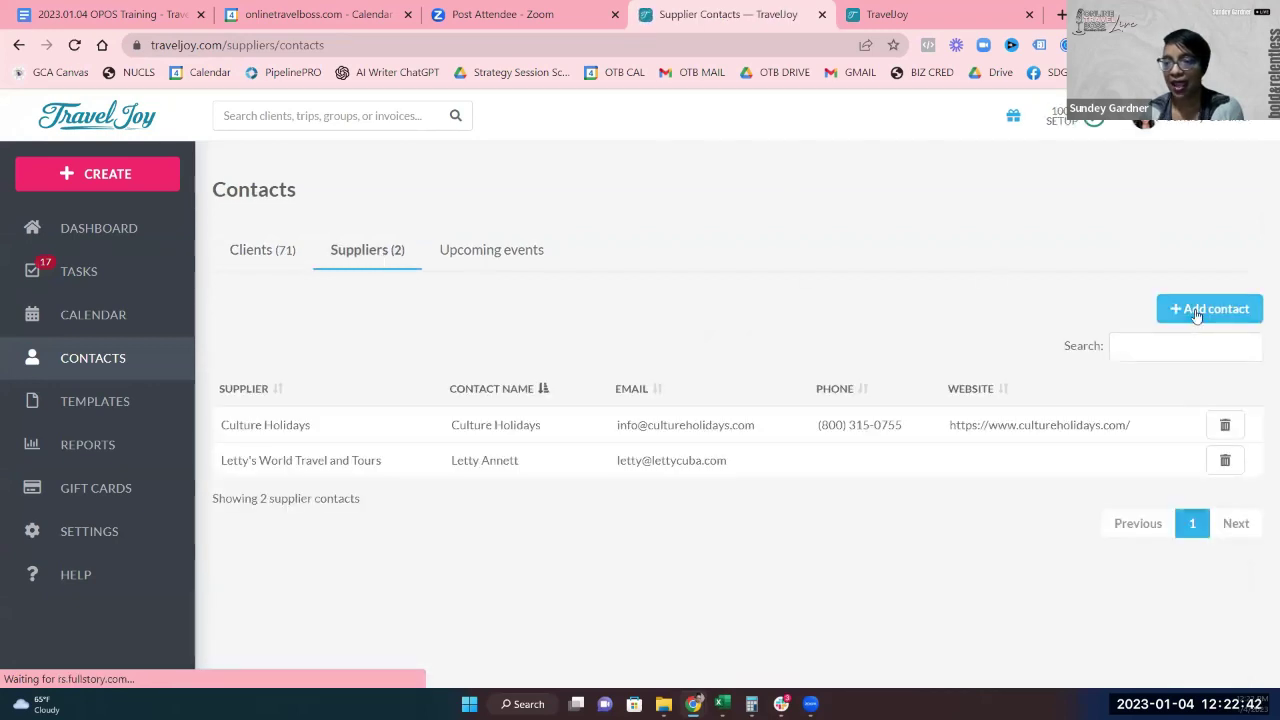
Start a supplier contact import and download the template spreadsheet as traveljoy_supplier_contact_import_fields.csv to the Downloads folder.
click(1197, 316)
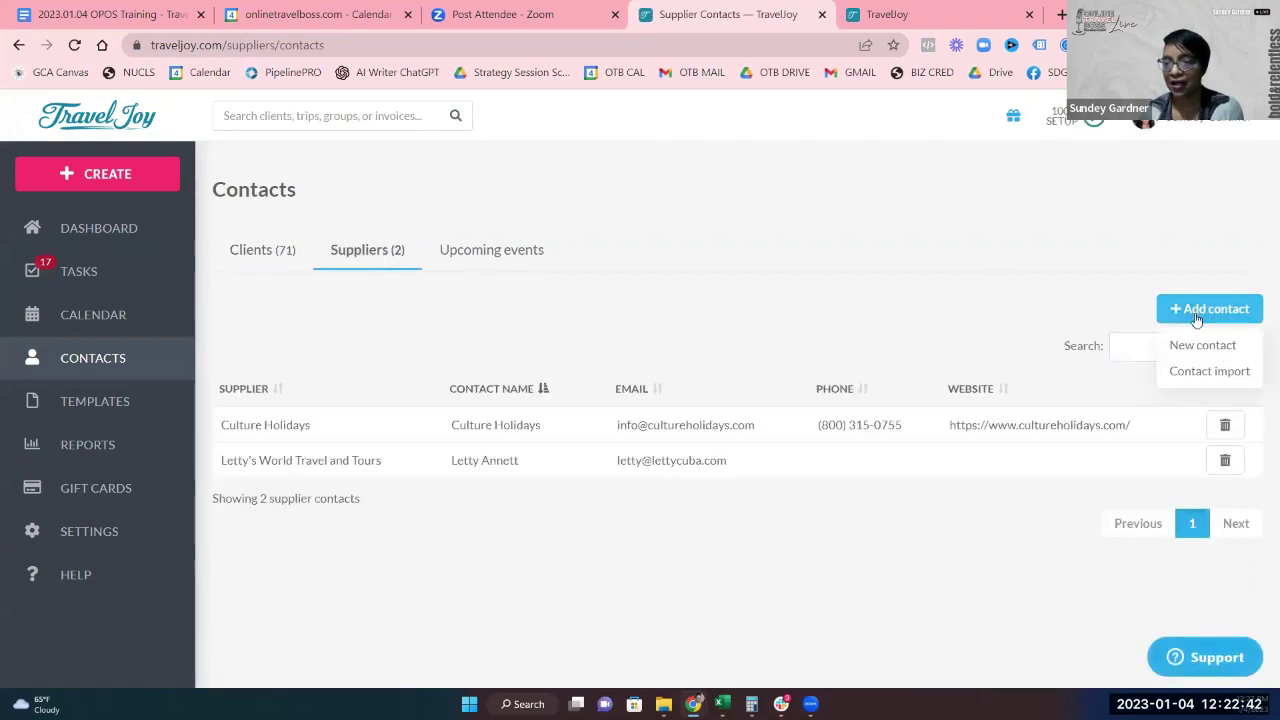
click(1183, 376)
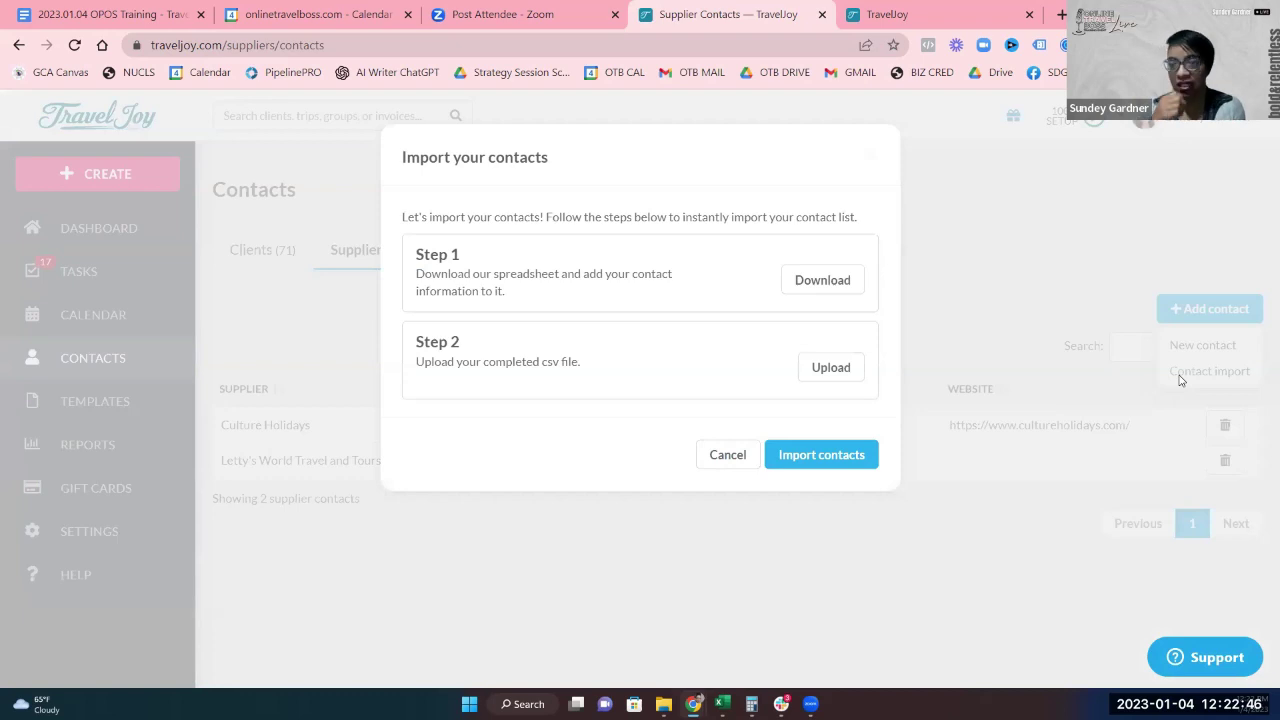
click(822, 282)
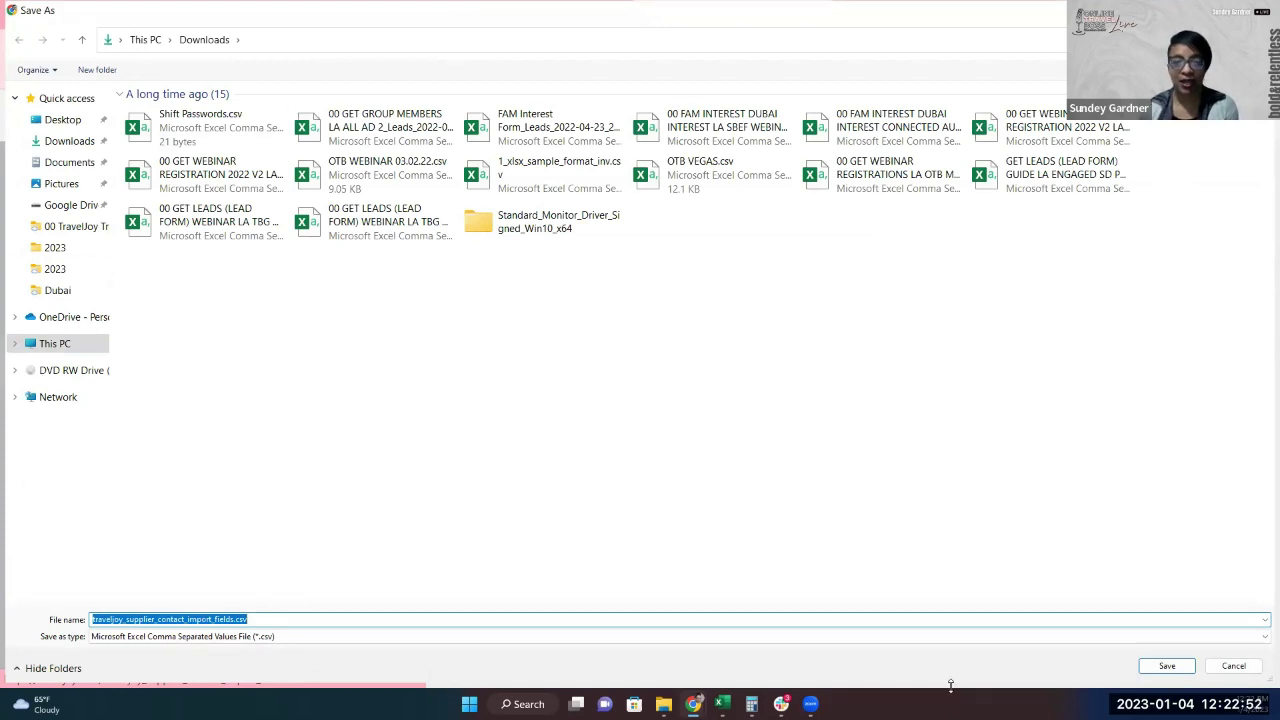
click(1166, 667)
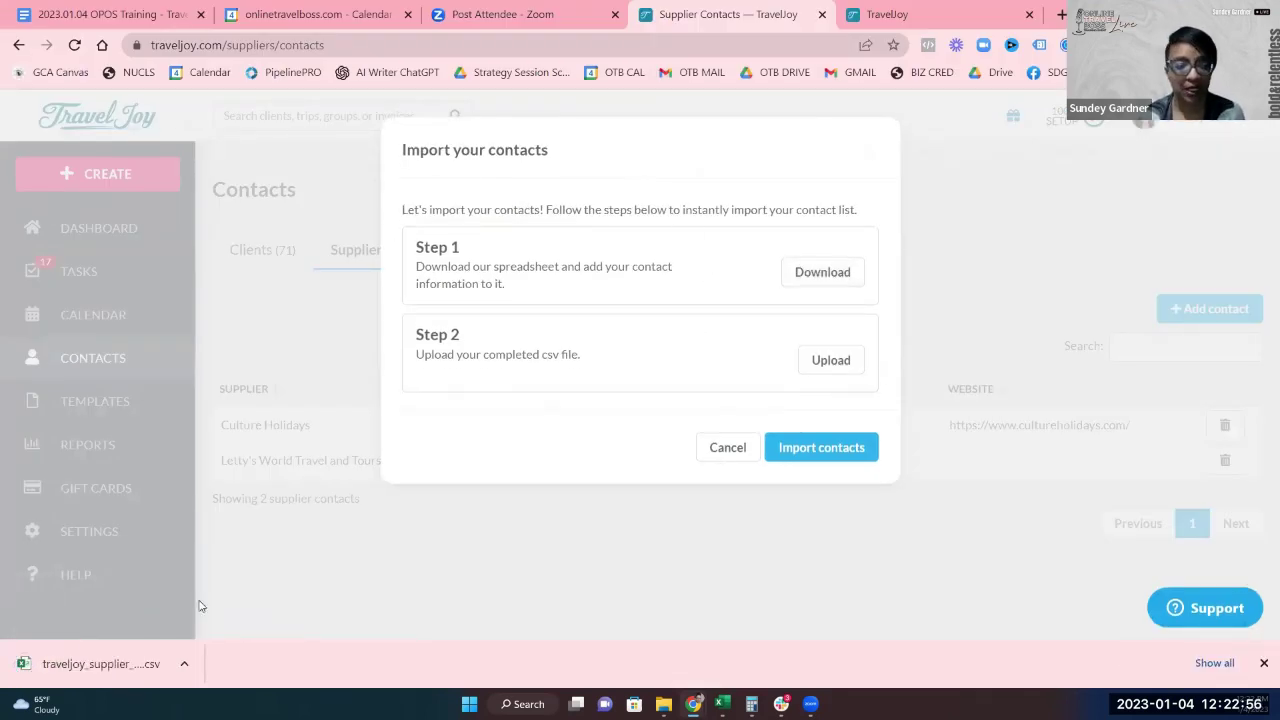
Open the downloaded supplier import CSV in Excel, maximize its window, and auto-fit the widths of columns A through G.
click(113, 668)
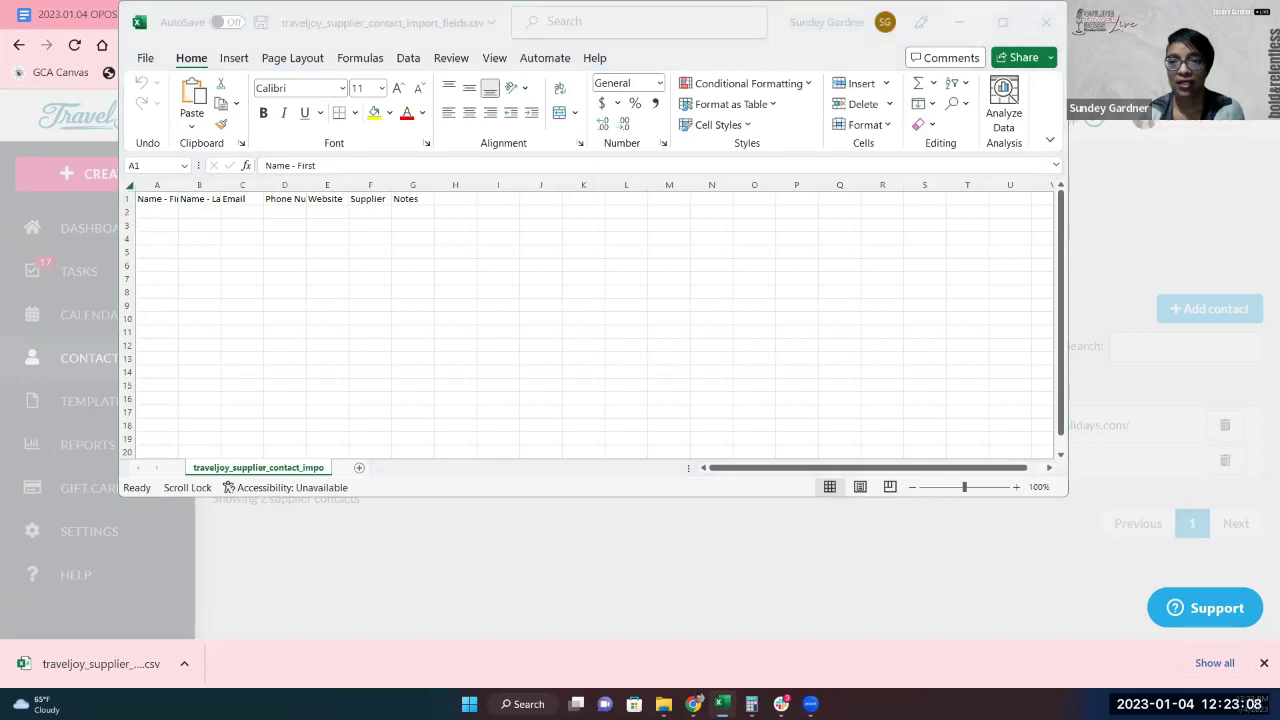
click(1002, 22)
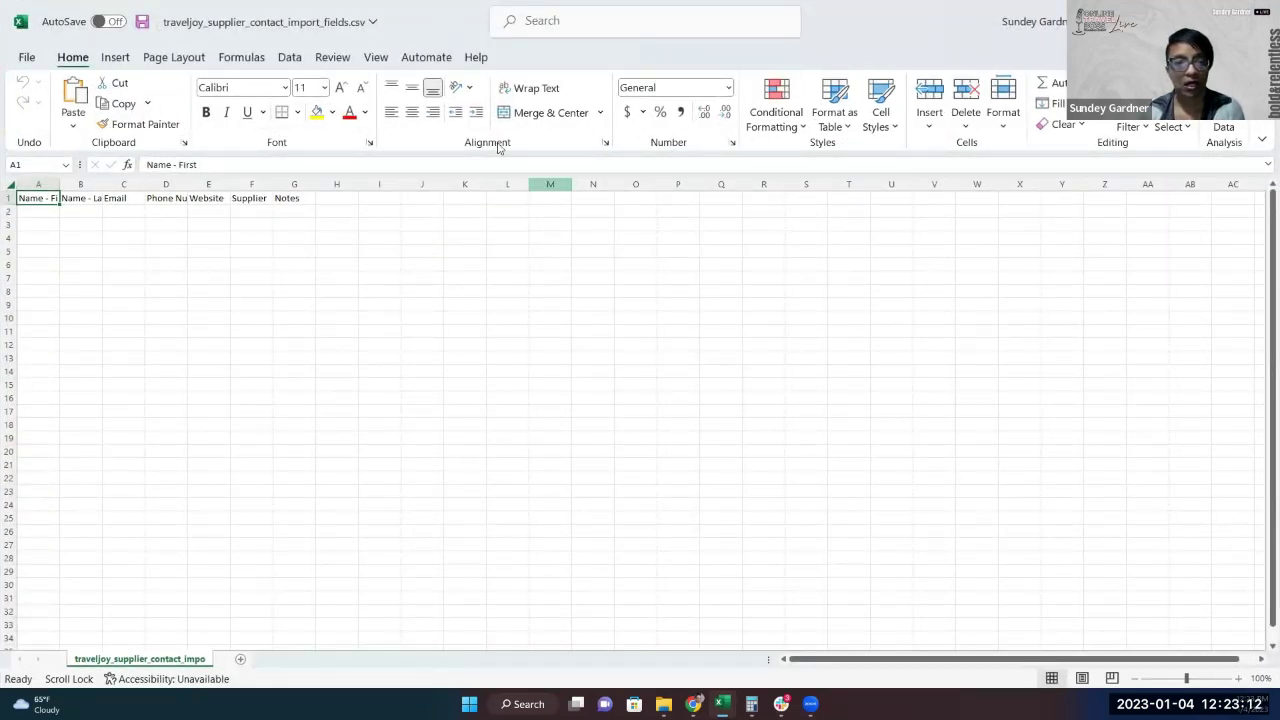
click(48, 221)
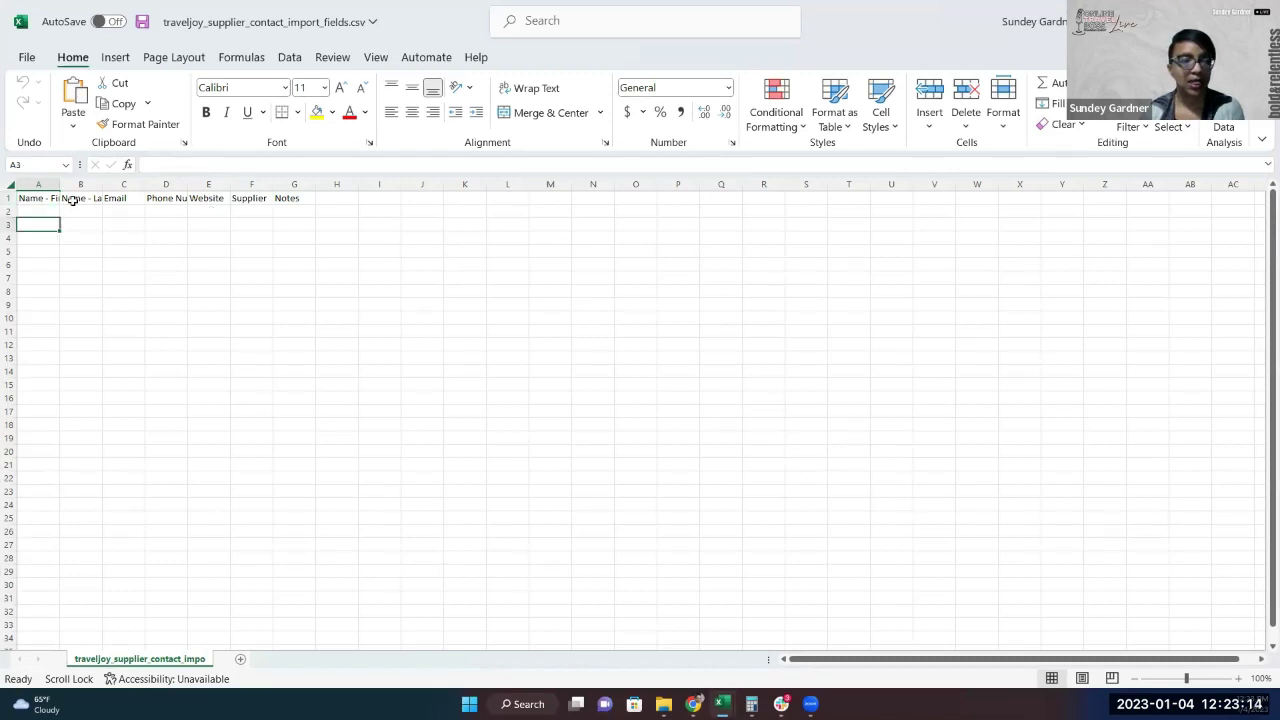
drag(48, 186, 316, 185)
double_click(316, 184)
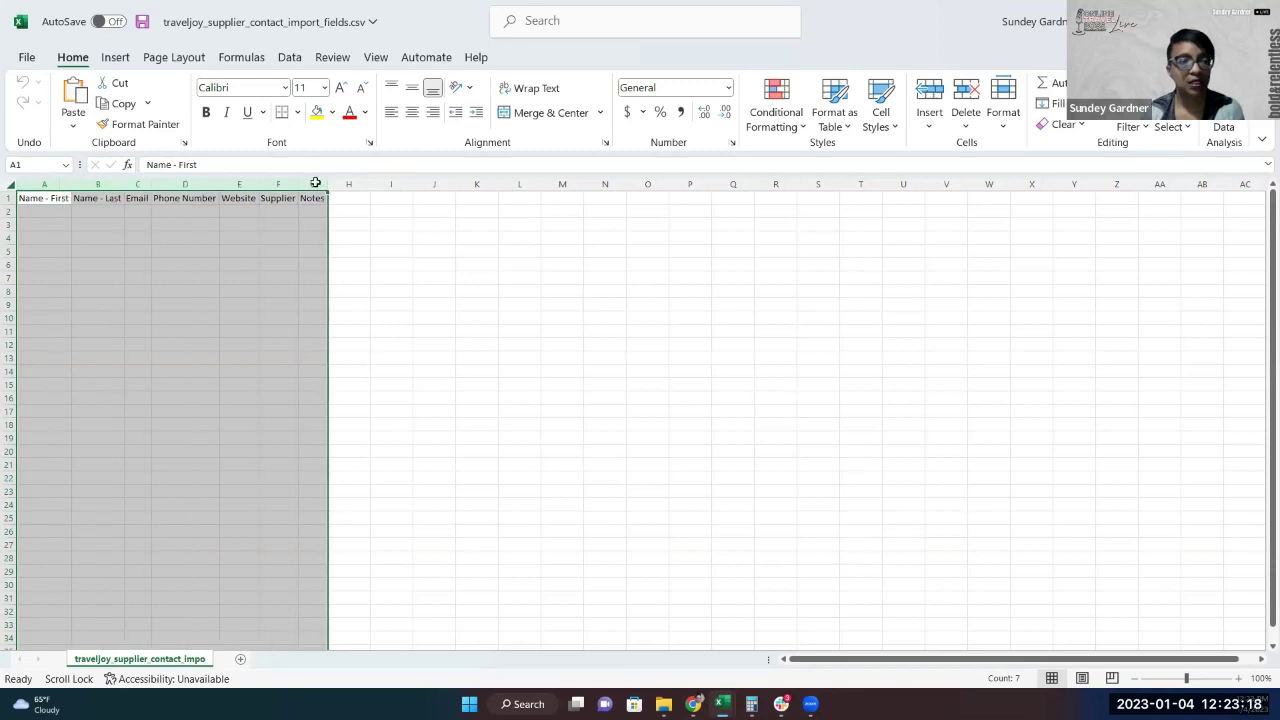
Clear the column selection in the Excel template, switch back to TravelJoy in Chrome, and cancel the supplier contact import.
click(160, 237)
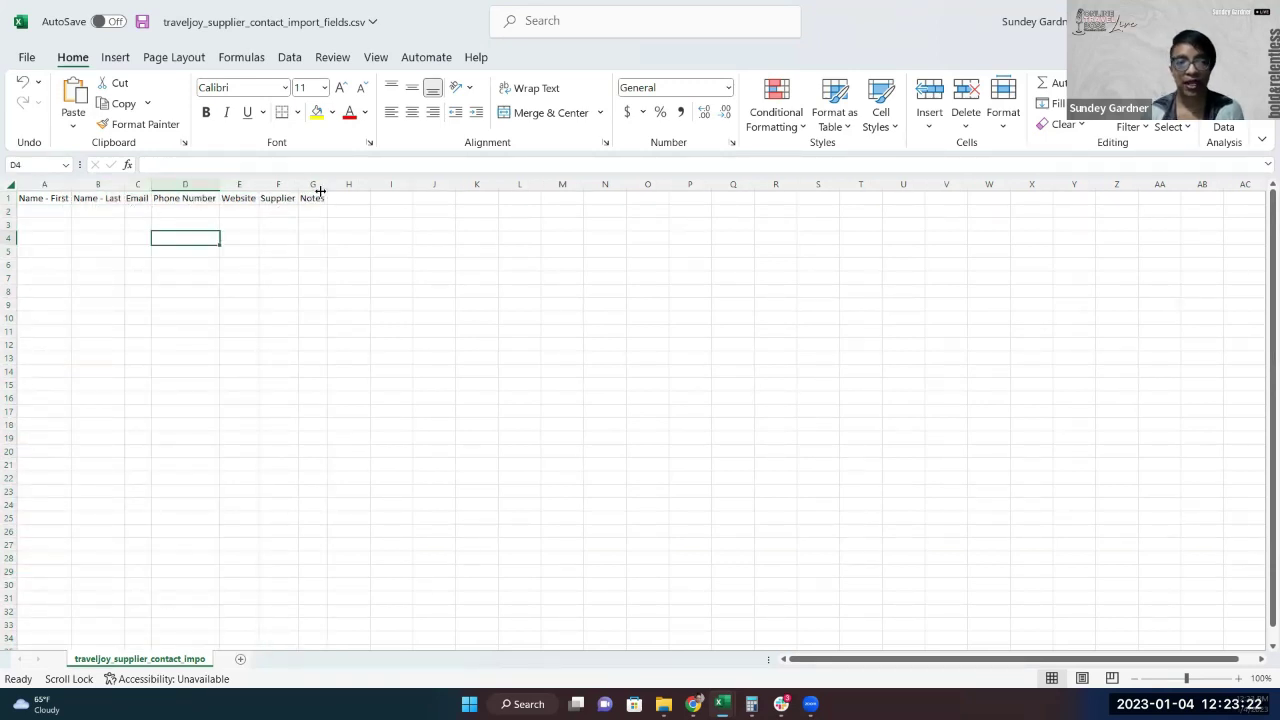
click(336, 220)
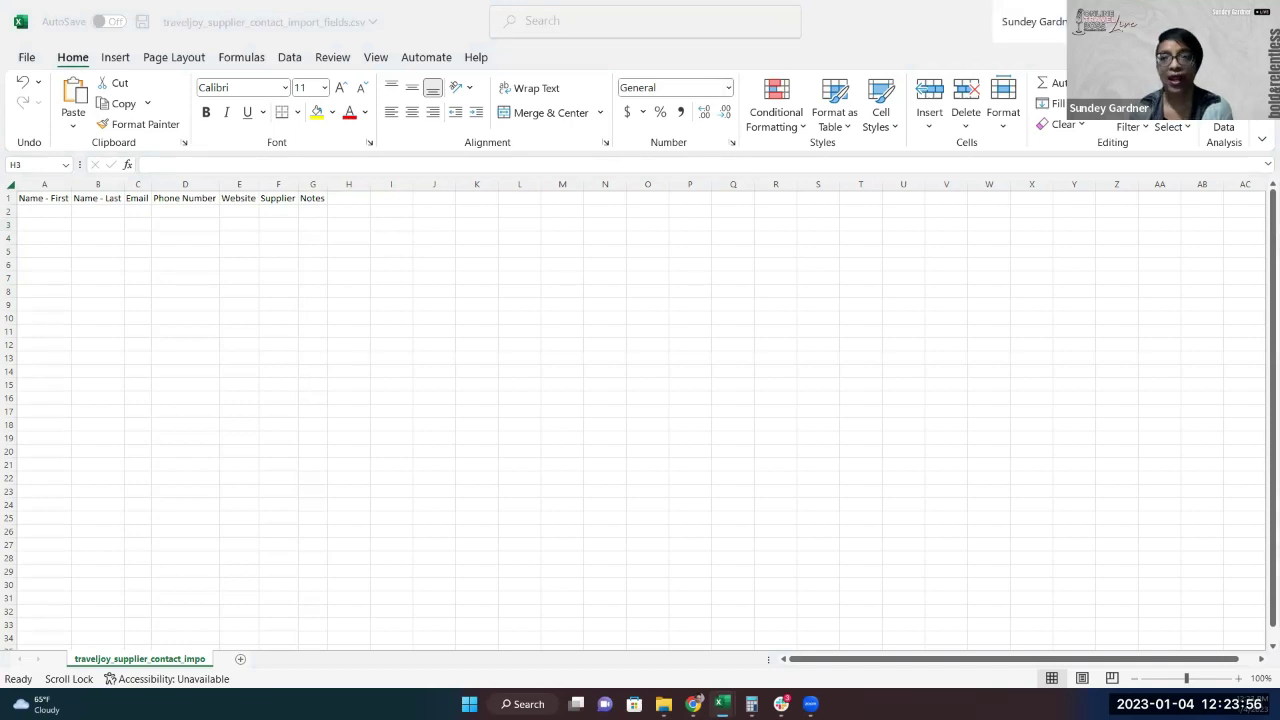
click(920, 27)
key(alt+Tab)
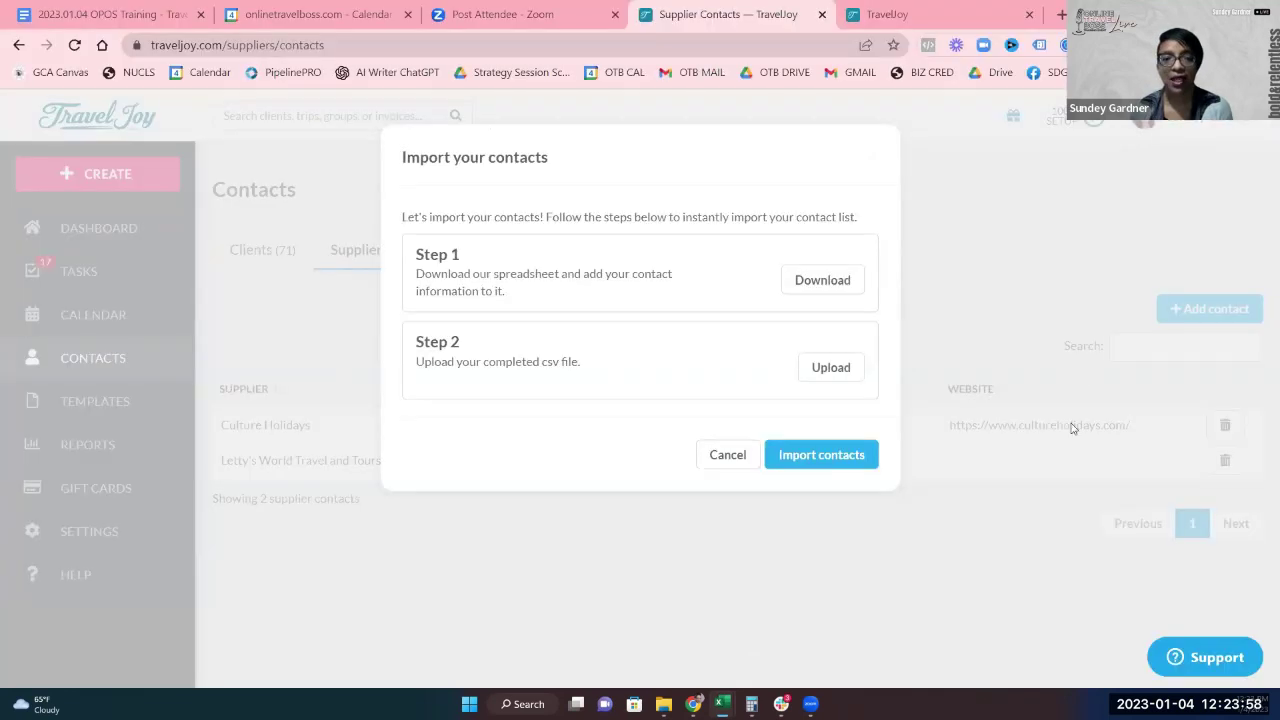
click(712, 457)
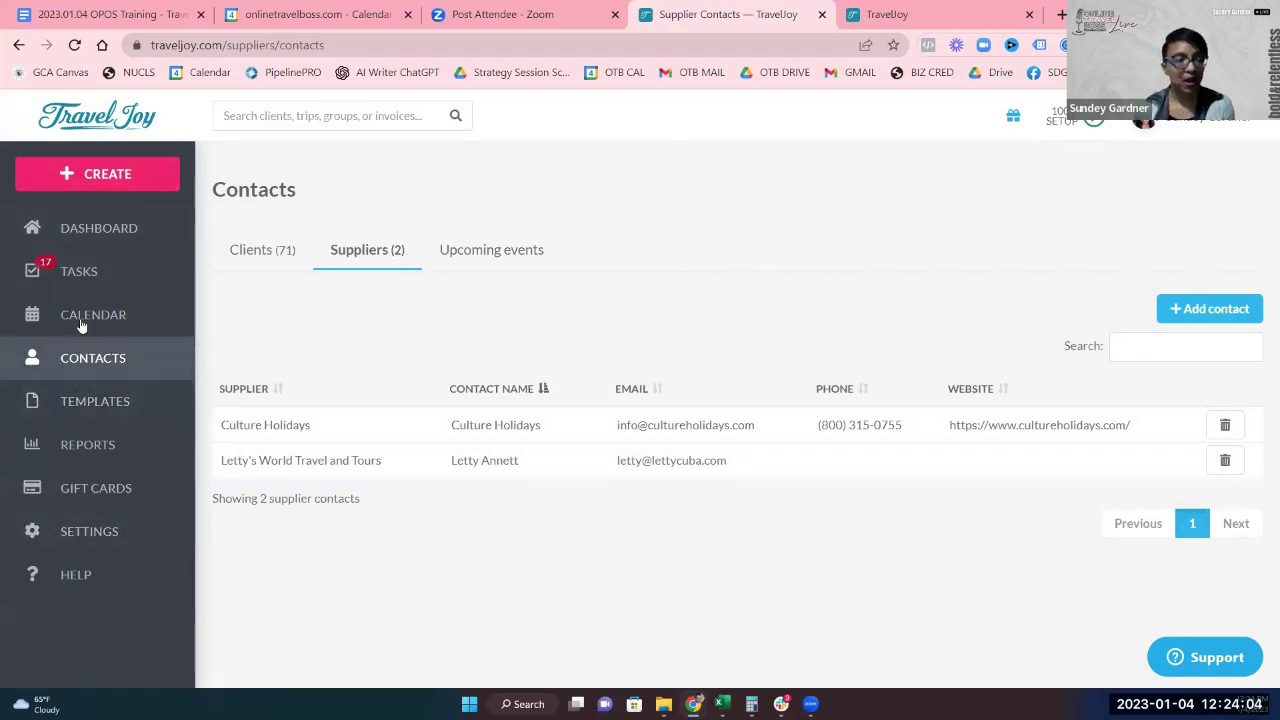
Go to the dashboard and open the Dubai 2023 Test group.
click(118, 248)
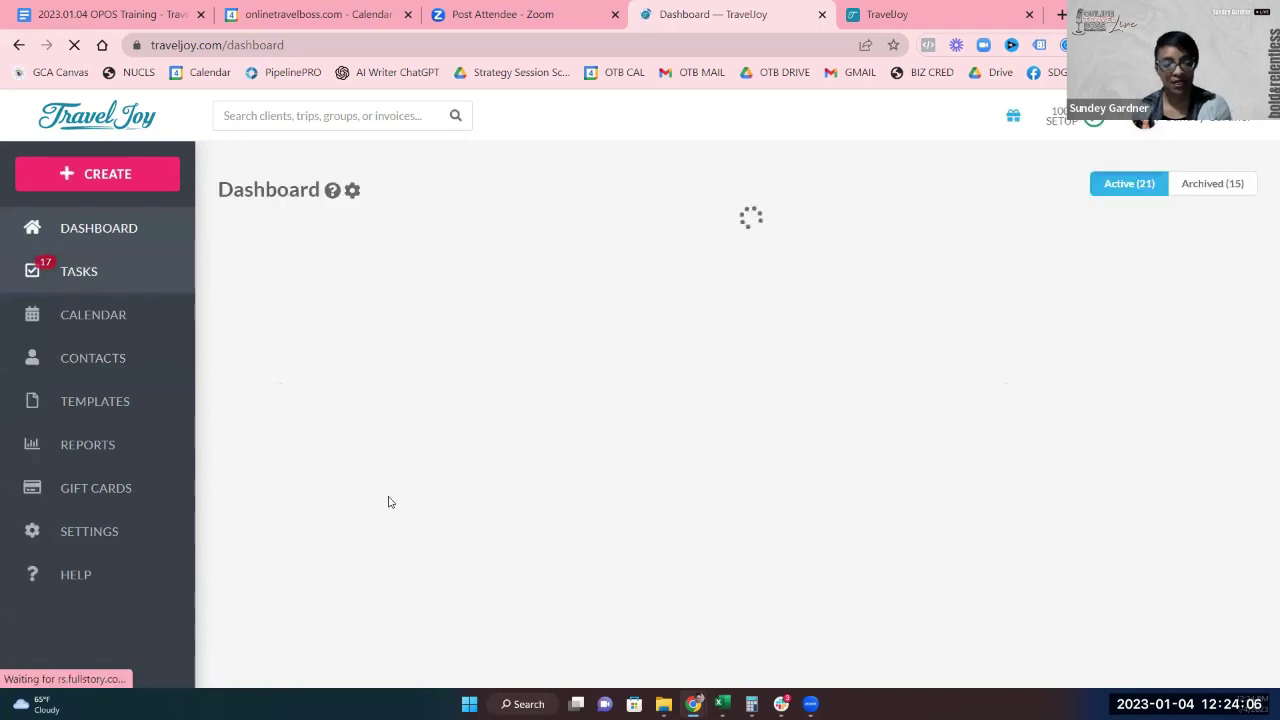
scroll(406, 470, down, 2)
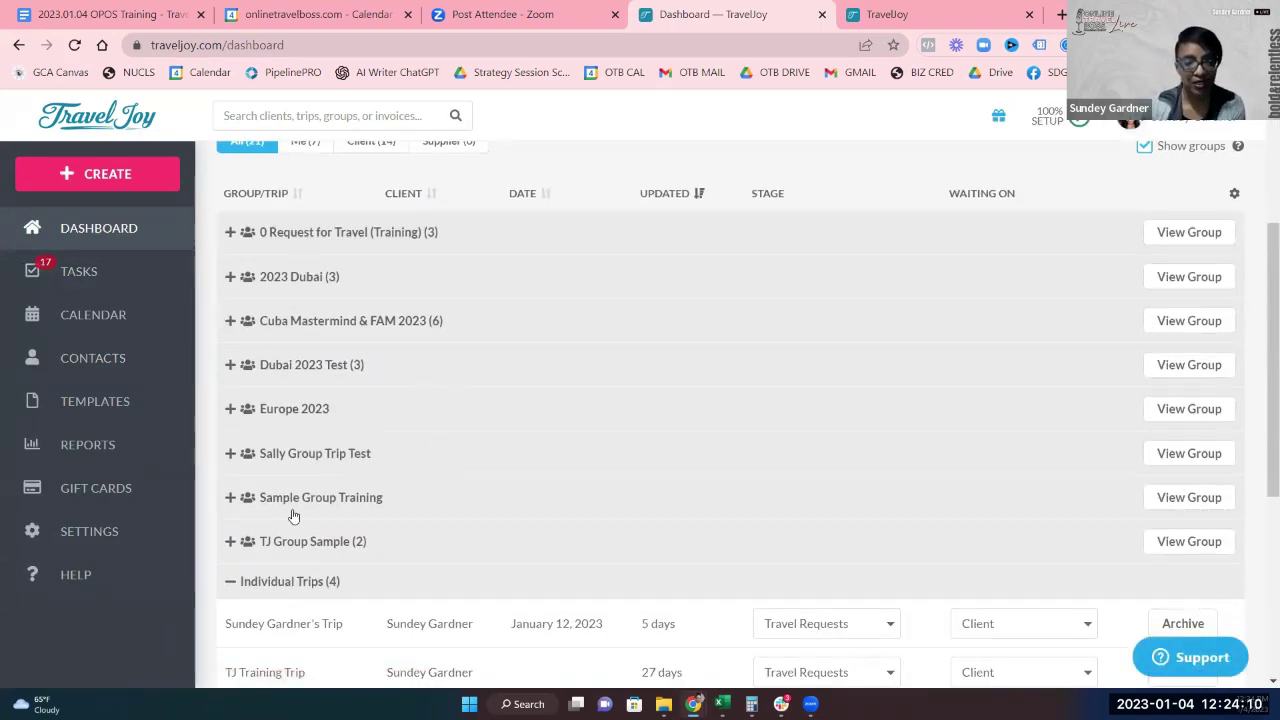
click(306, 366)
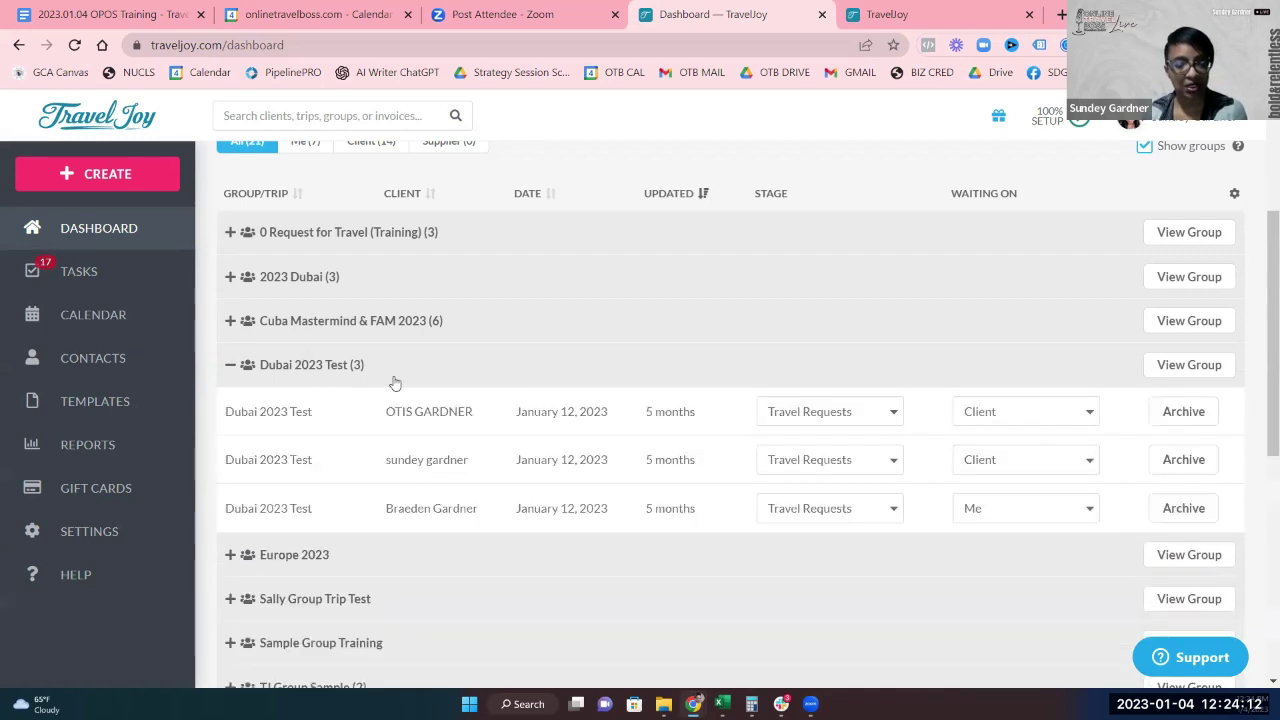
click(1198, 372)
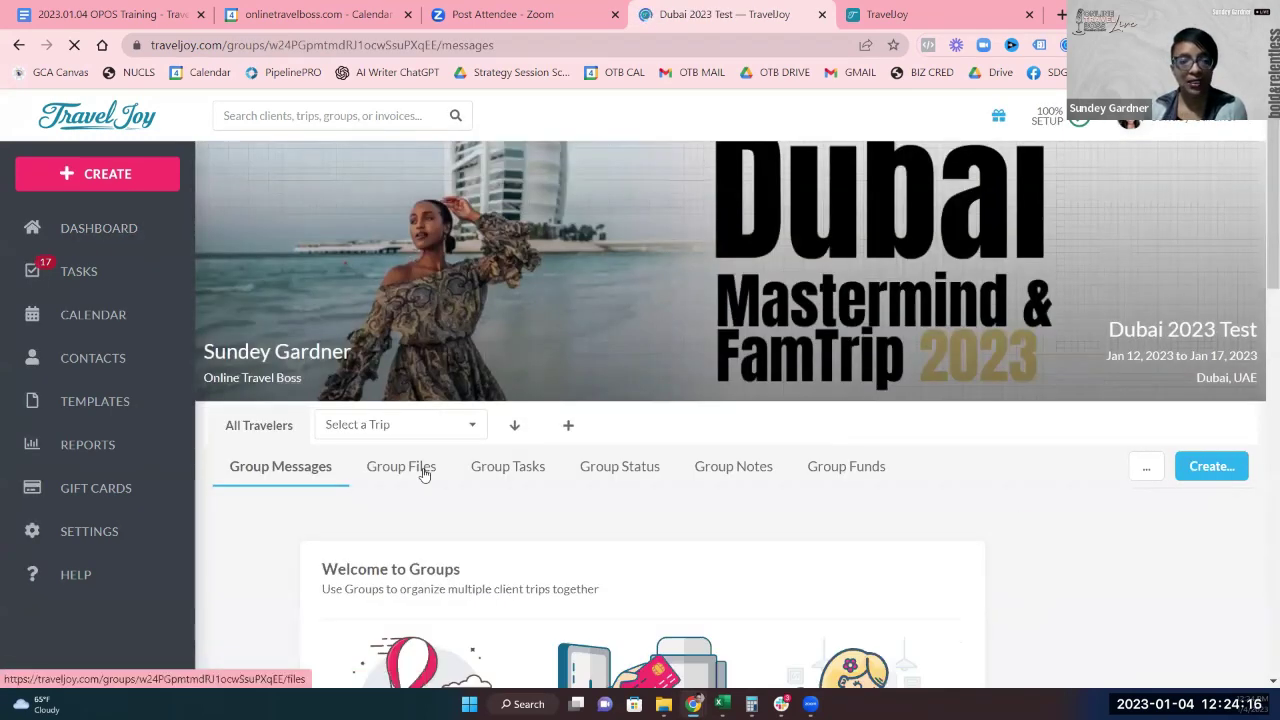
Start a new announcement to the entire group in Group Messages and place the cursor in its subject.
scroll(452, 473, down, 2)
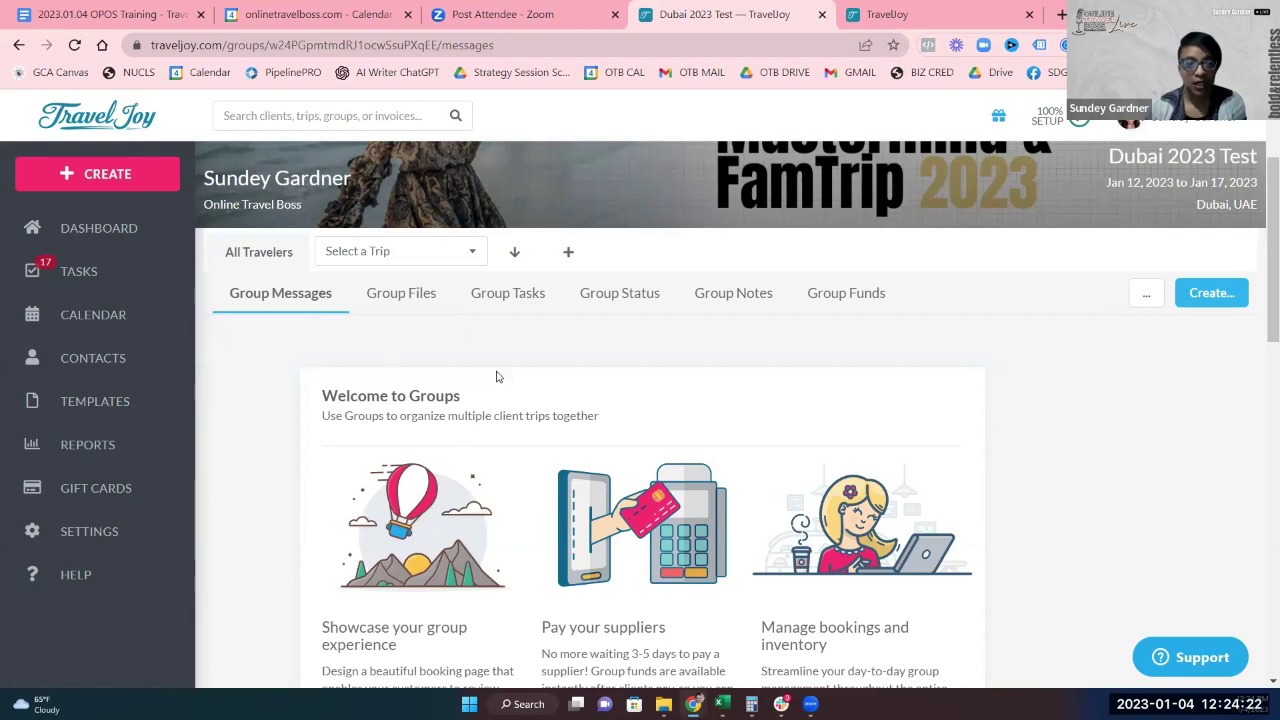
scroll(494, 374, down, 6)
scroll(513, 385, down, 2)
scroll(518, 378, up, 2)
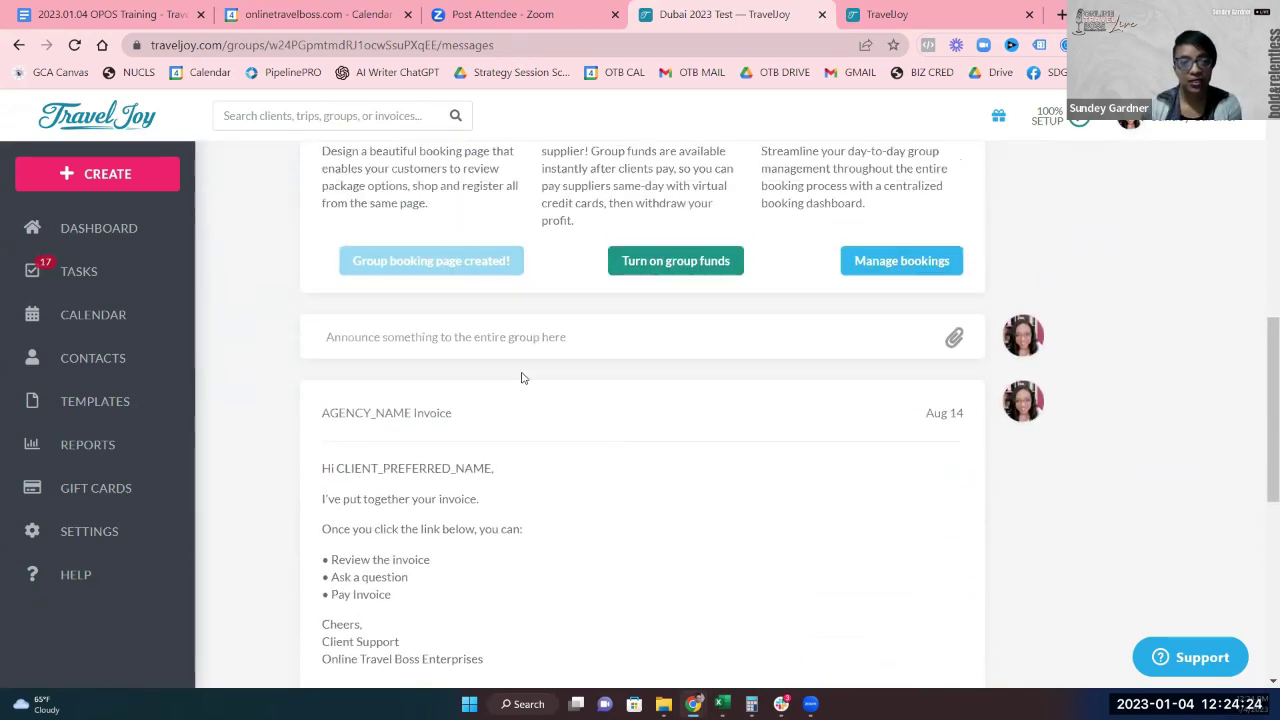
click(536, 345)
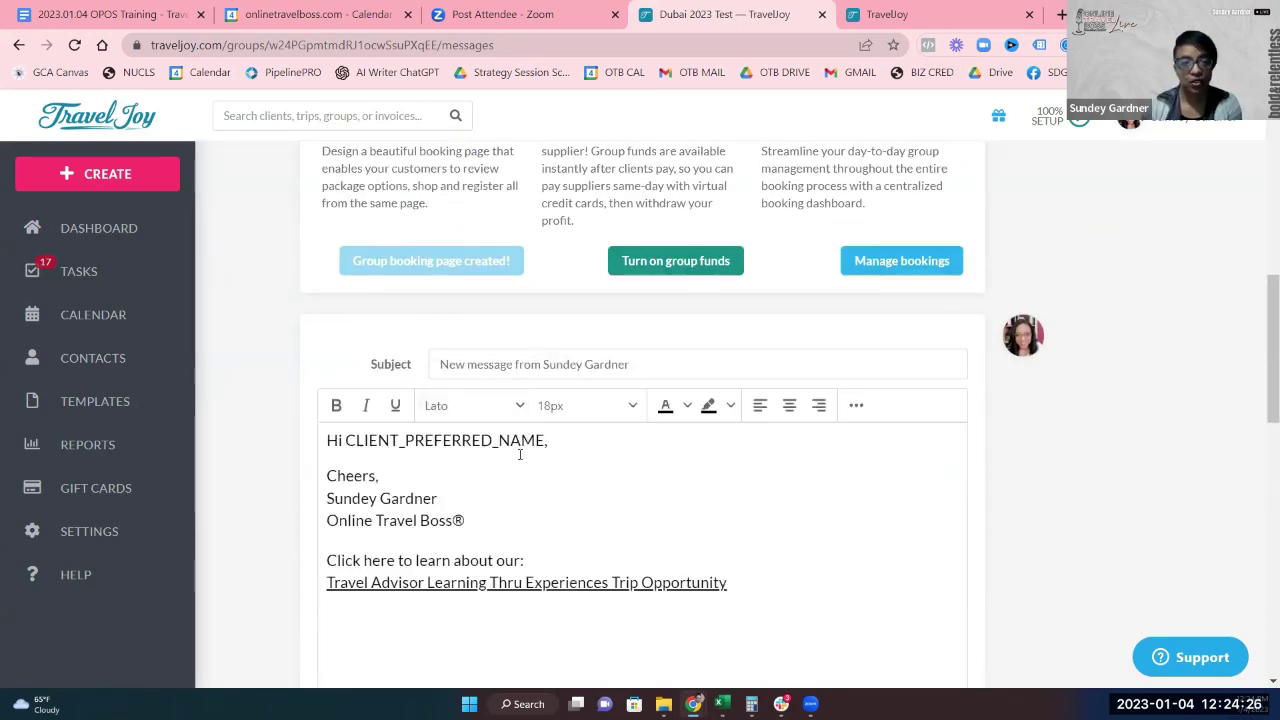
click(576, 371)
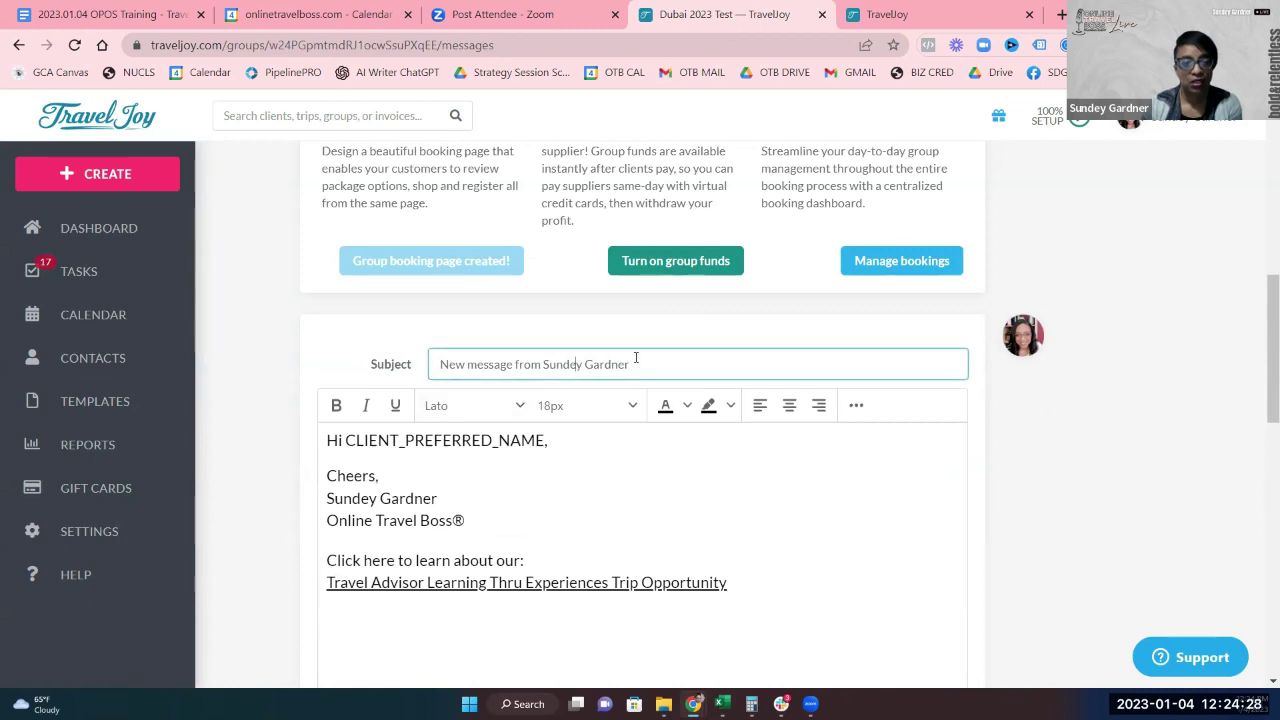
Apply the email template "30.02-E Send Supplier Request For Quotes (Online Travel Boss®)" to the group message.
scroll(590, 477, down, 4)
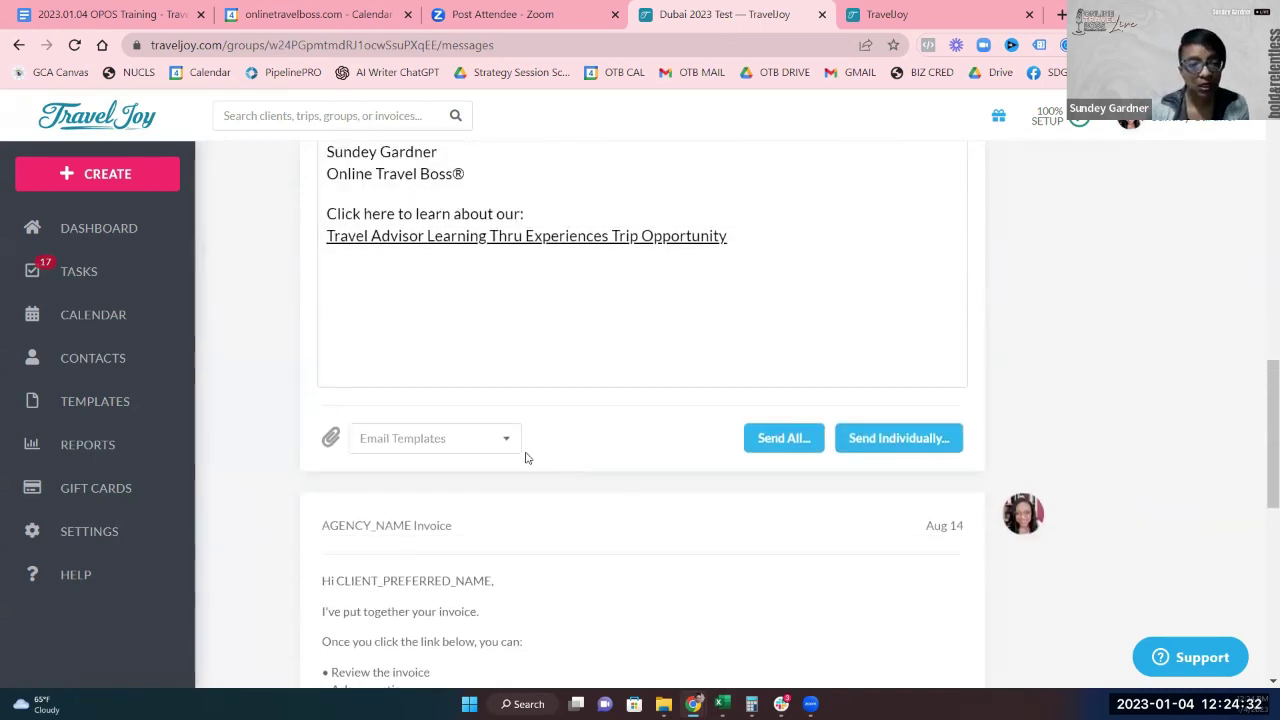
click(500, 438)
scroll(471, 316, down, 3)
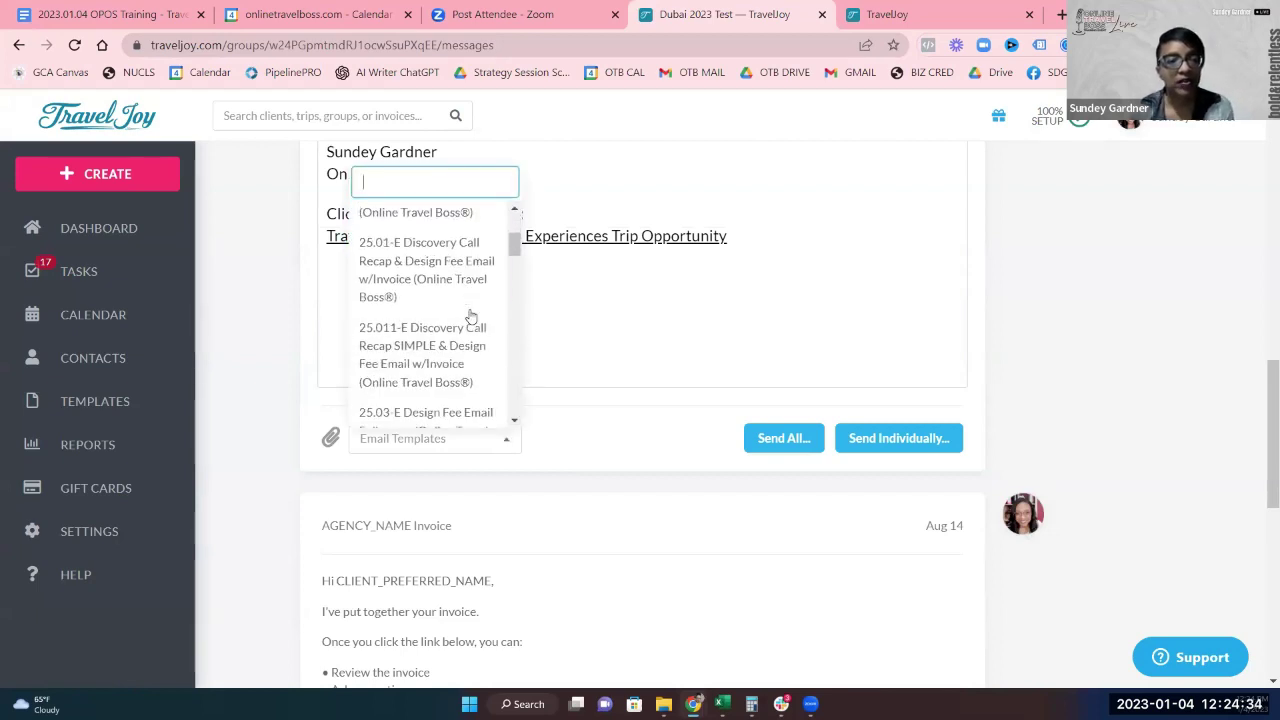
scroll(471, 316, down, 3)
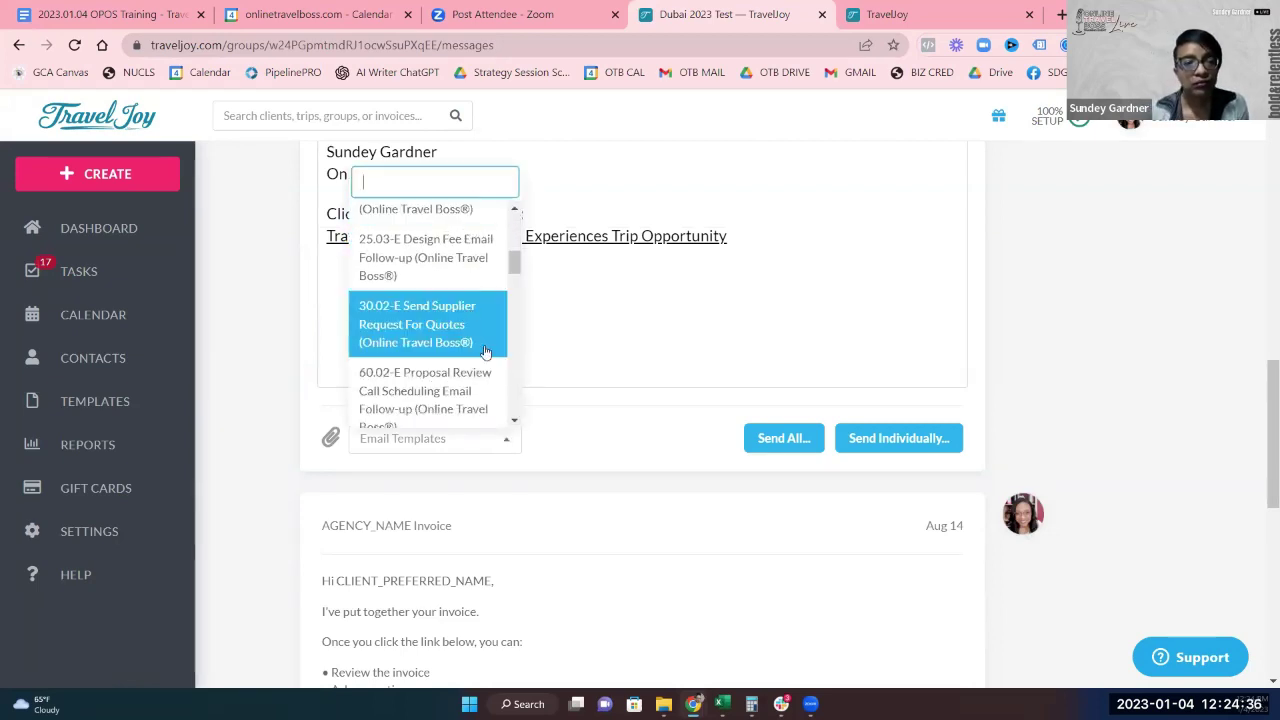
click(455, 322)
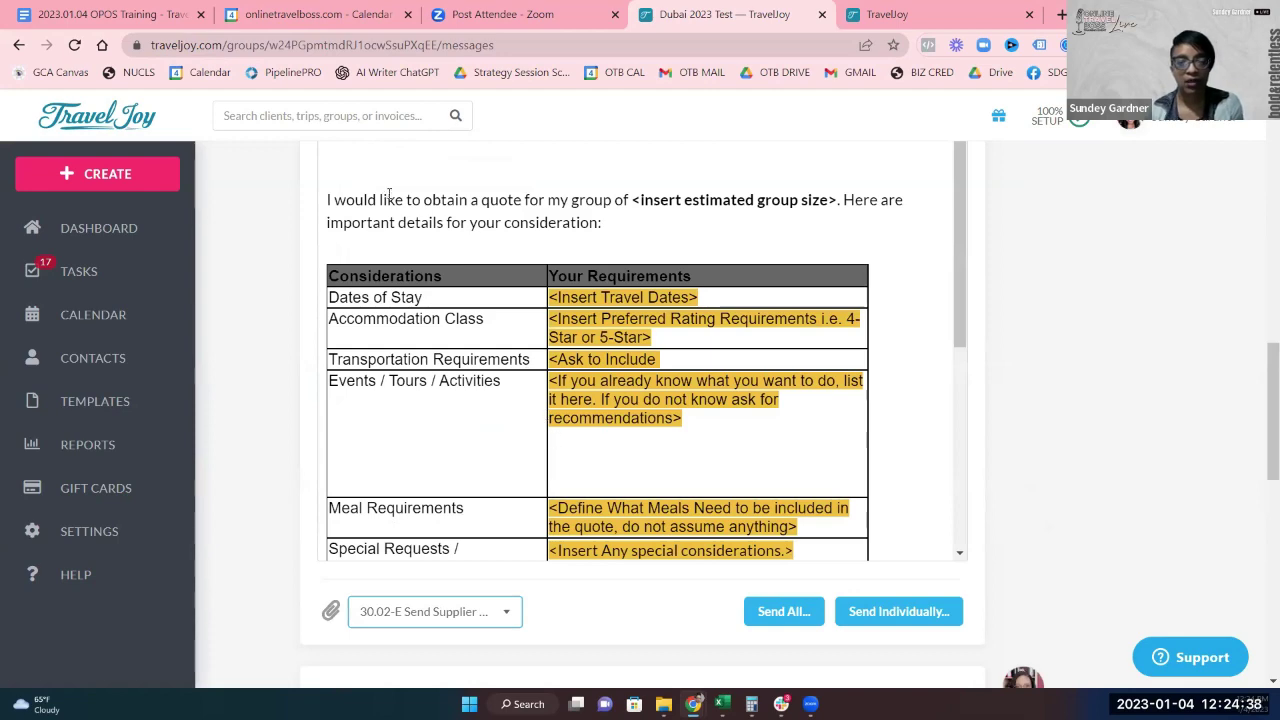
Review the request-for-quote message, preview it as individual emails to the group's travelers, and cancel without sending.
scroll(663, 337, up, 3)
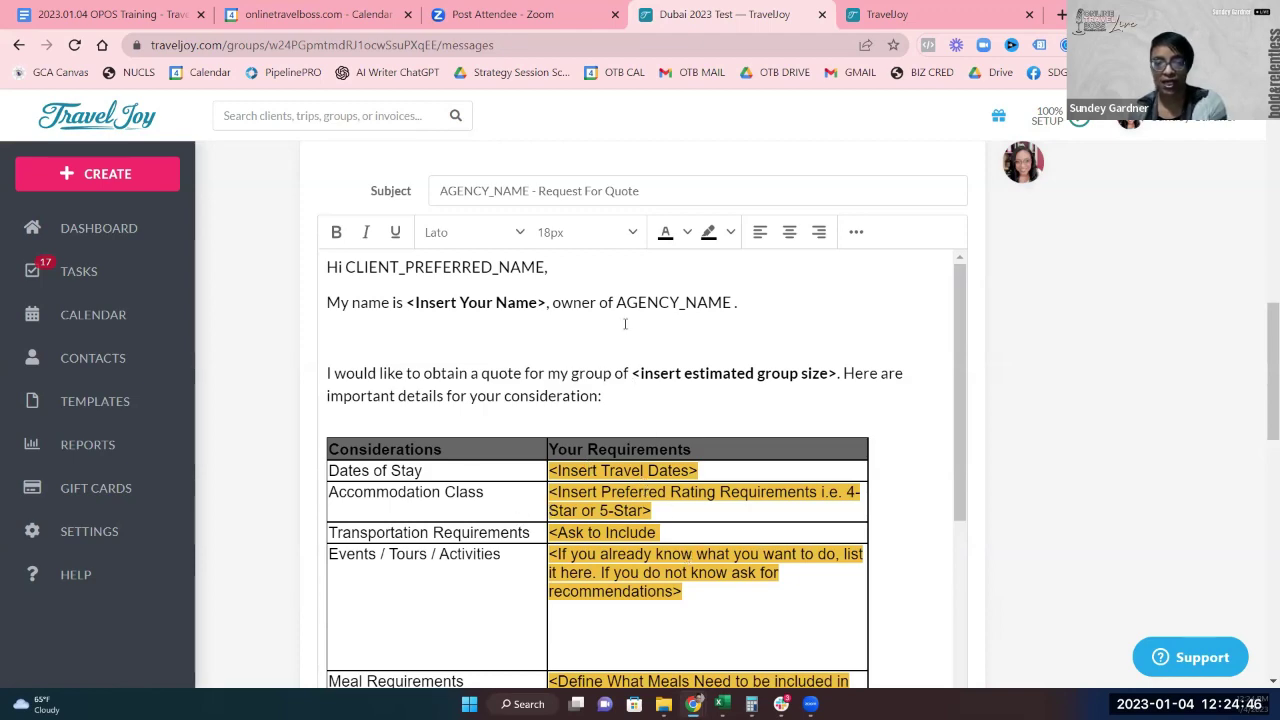
scroll(620, 390, up, 3)
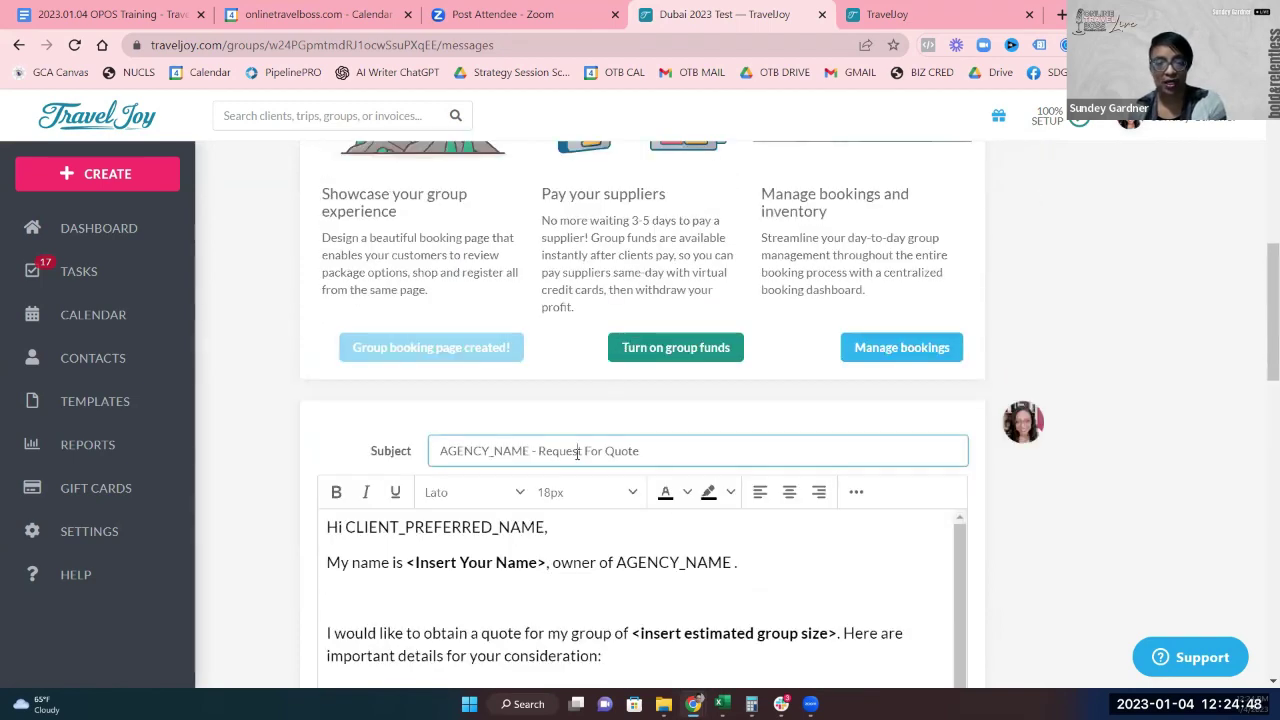
scroll(577, 455, down, 6)
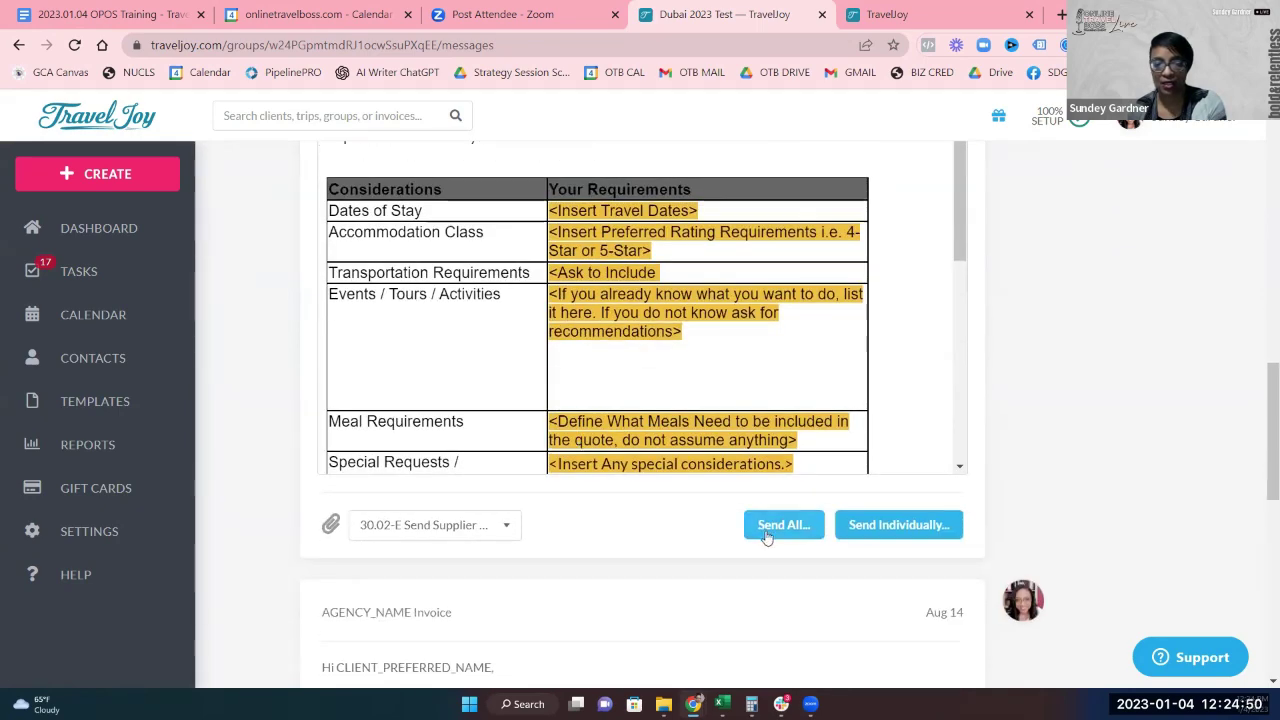
click(890, 525)
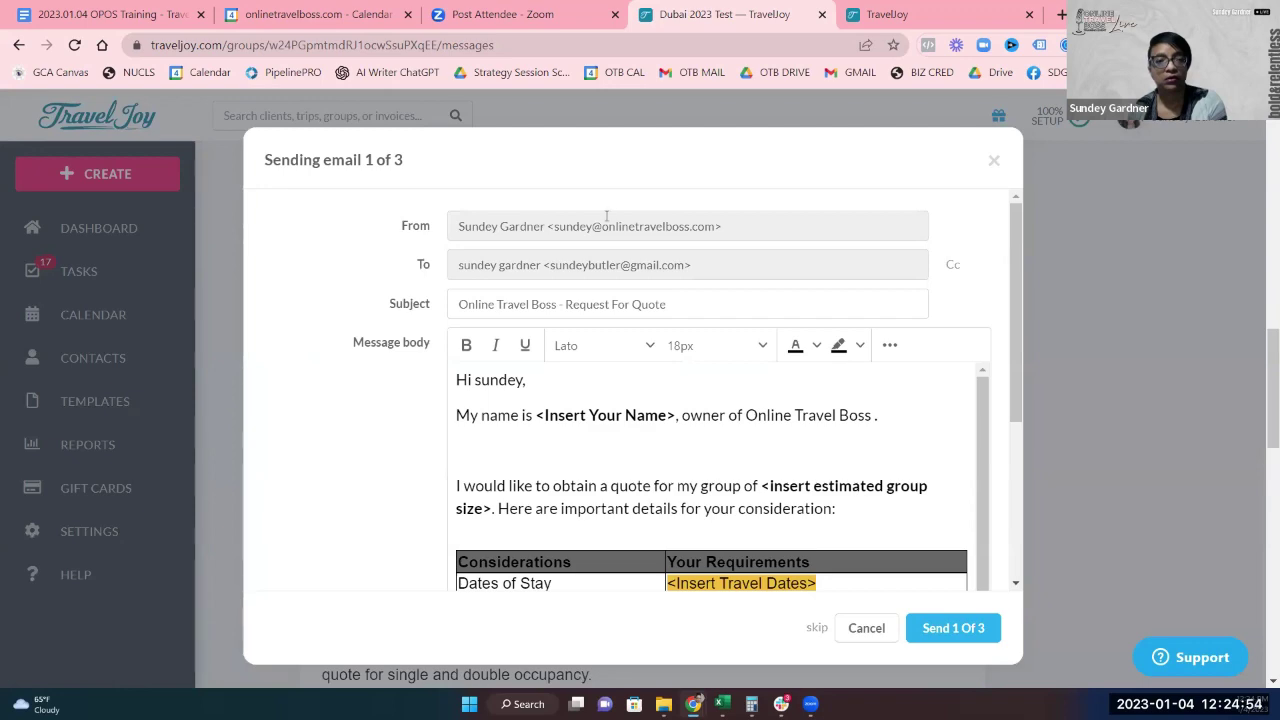
click(868, 628)
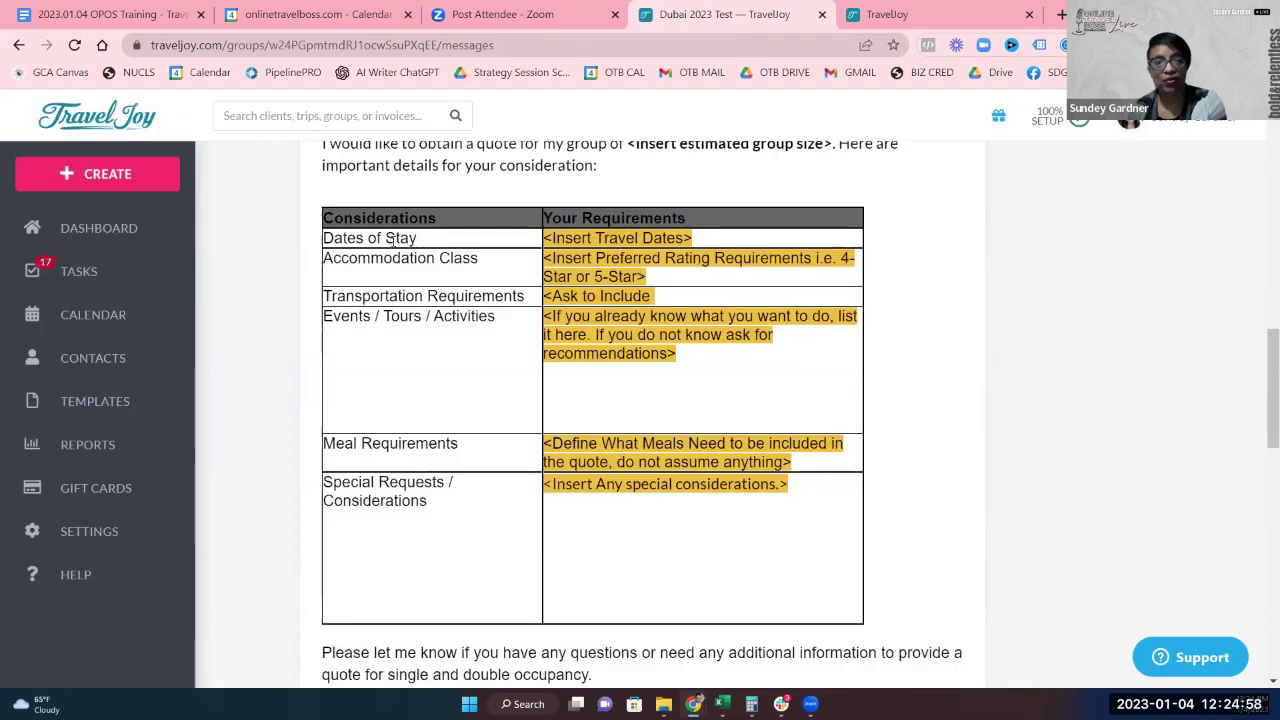
scroll(393, 240, up, 1)
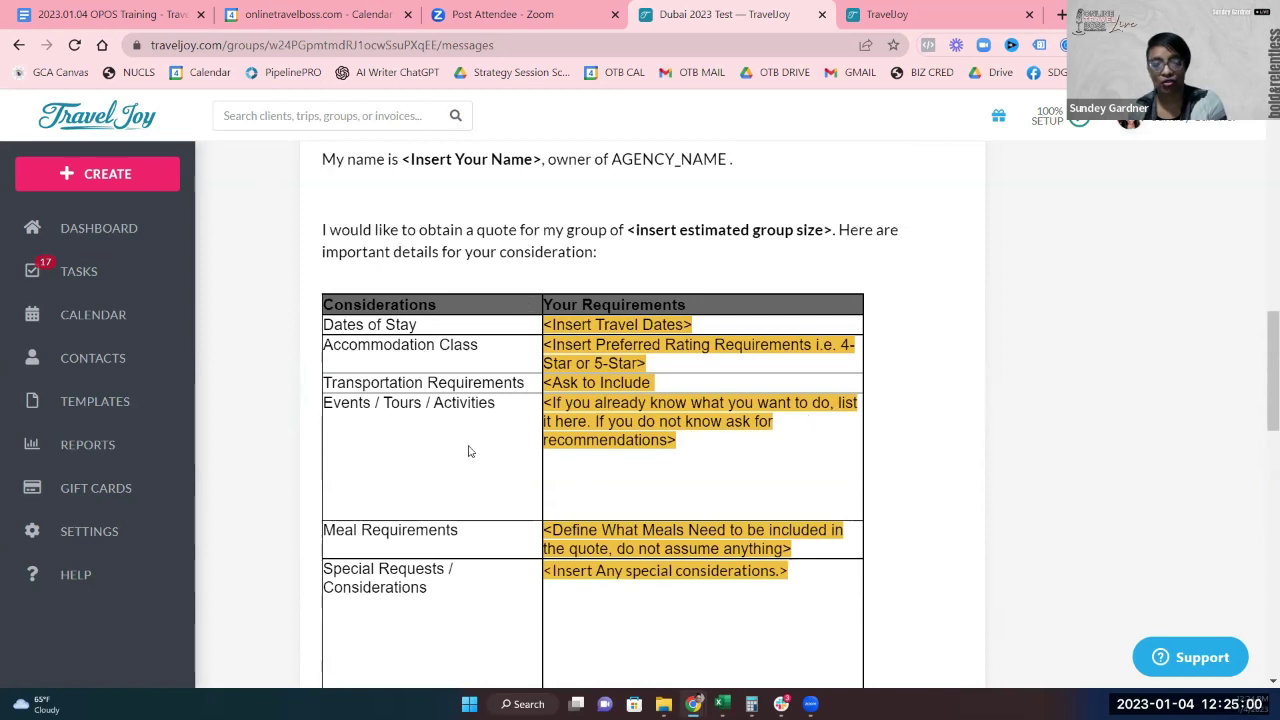